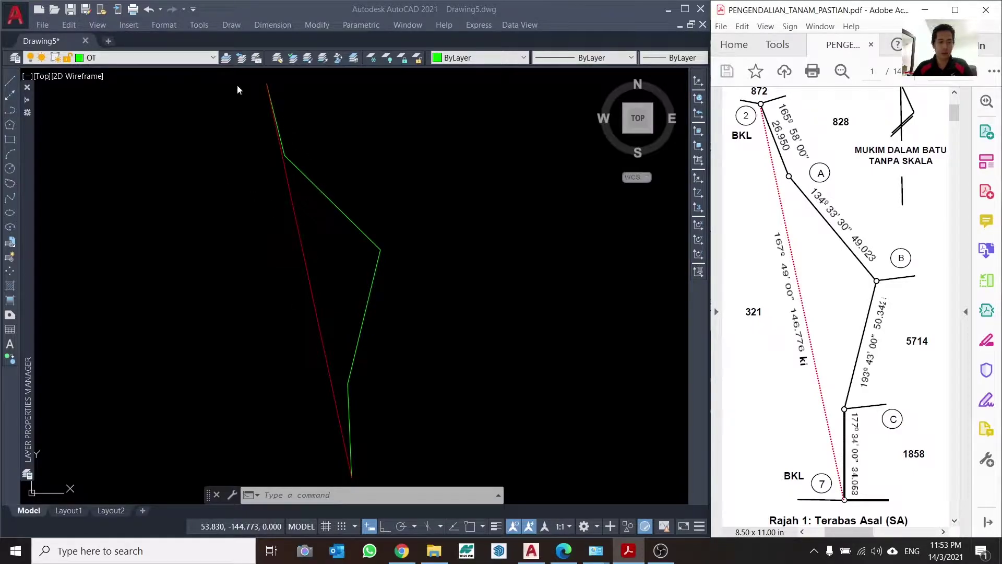
# Step: Zoom to the top of the traverse and select the short first line from station 2 toward A
pyautogui.click(396, 172)
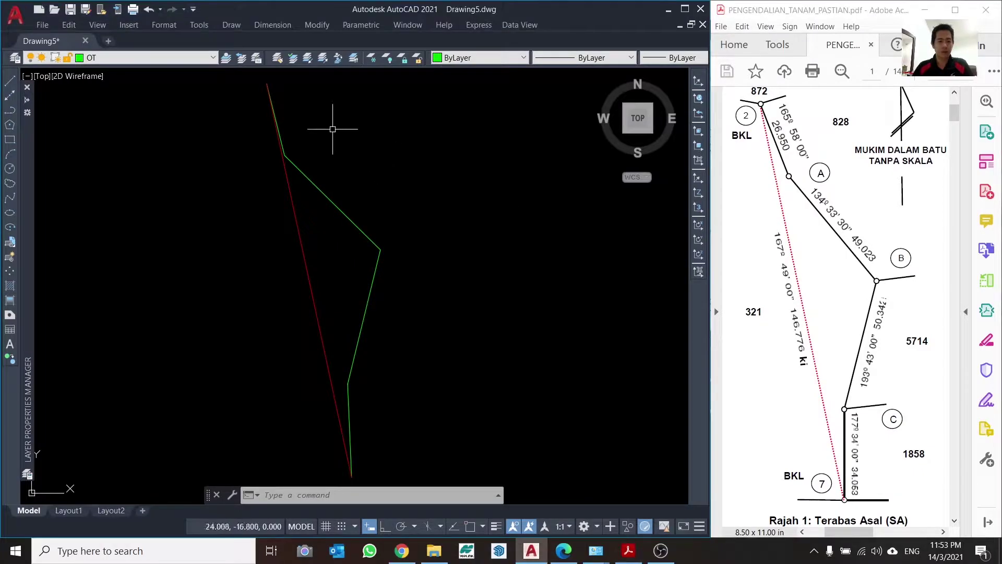
pyautogui.scroll(5, 275, 107)
pyautogui.scroll(-2, 338, 189)
pyautogui.scroll(-3, 402, 168)
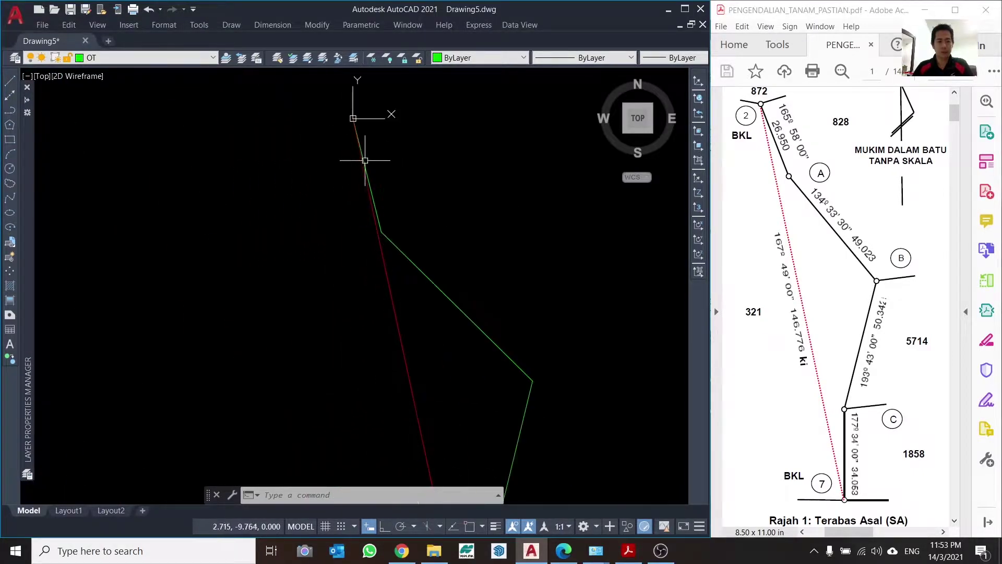
pyautogui.scroll(2, 358, 156)
pyautogui.scroll(3, 381, 196)
pyautogui.scroll(-3, 408, 199)
pyautogui.scroll(3, 423, 204)
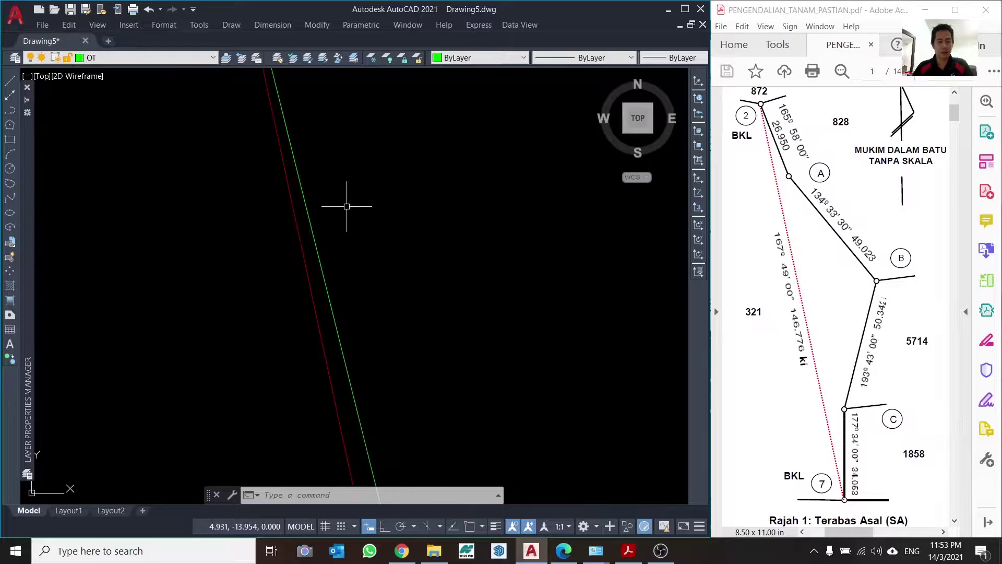
pyautogui.scroll(-3, 425, 203)
pyautogui.scroll(1, 397, 202)
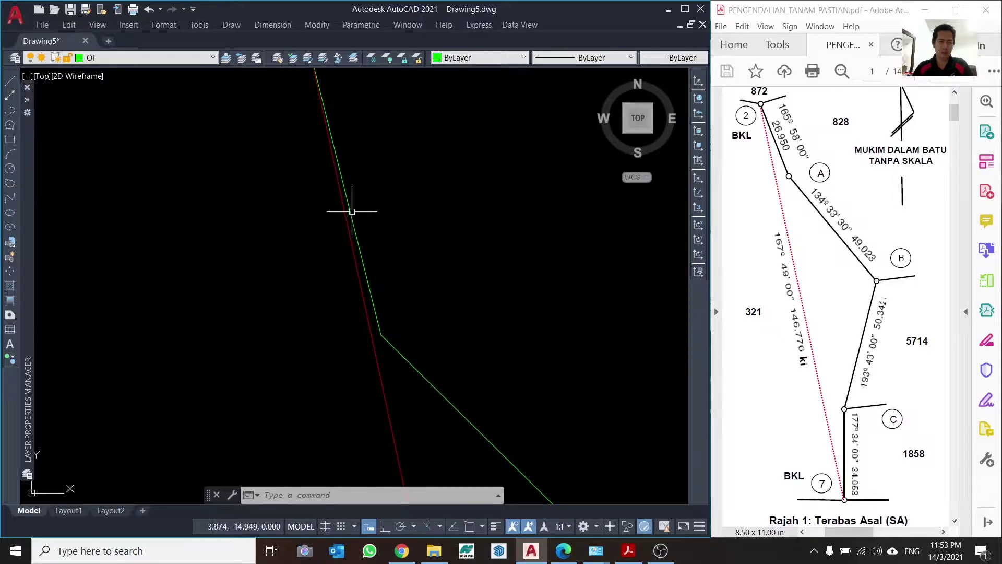
pyautogui.click(349, 209)
# Step: LIST the selected line and copy its Length = 26.950, Angle 165d58'0" readout
pyautogui.scroll(-2, 403, 252)
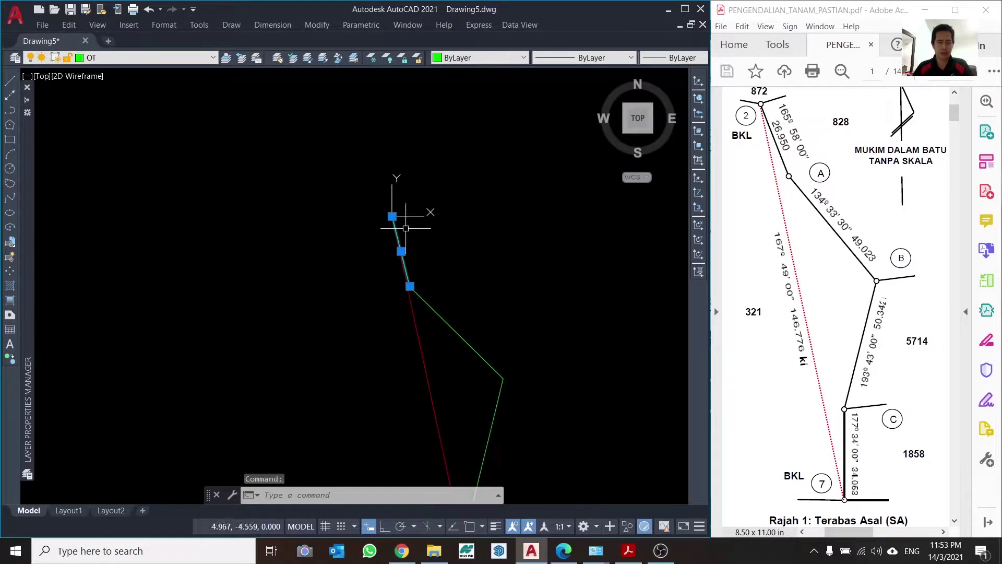
pyautogui.write('LI')
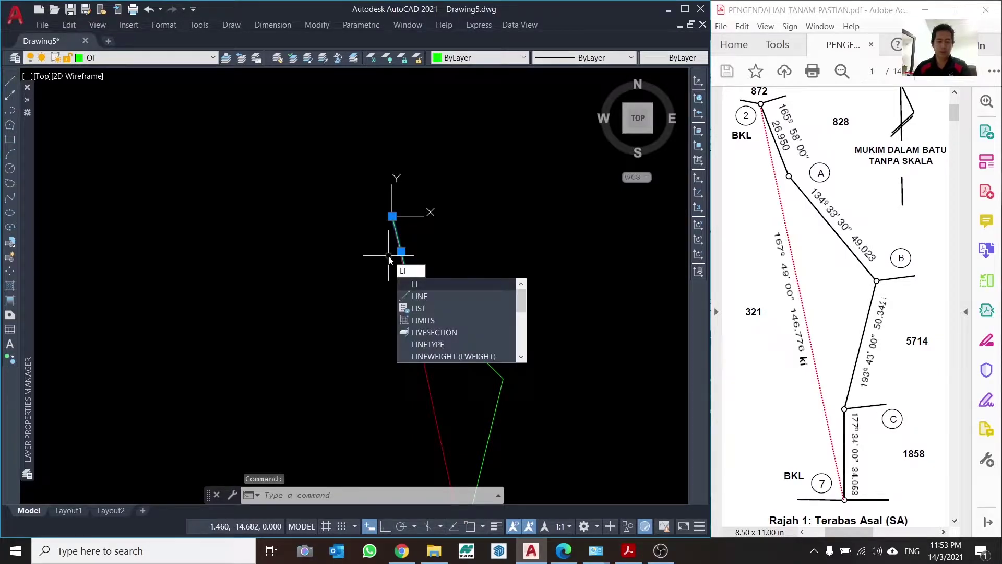
pyautogui.press('Return')
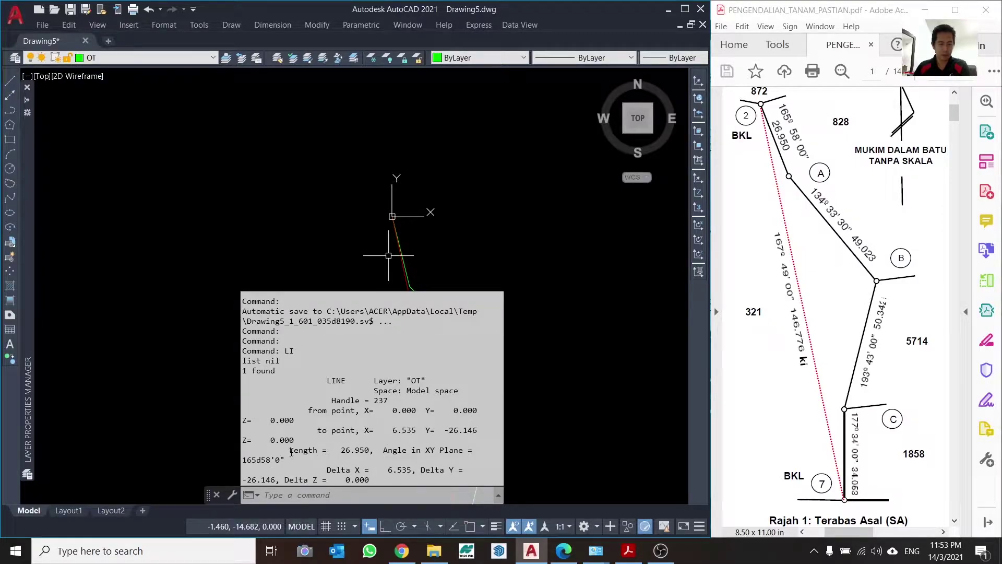
pyautogui.moveTo(289, 451); pyautogui.dragTo(291, 464)
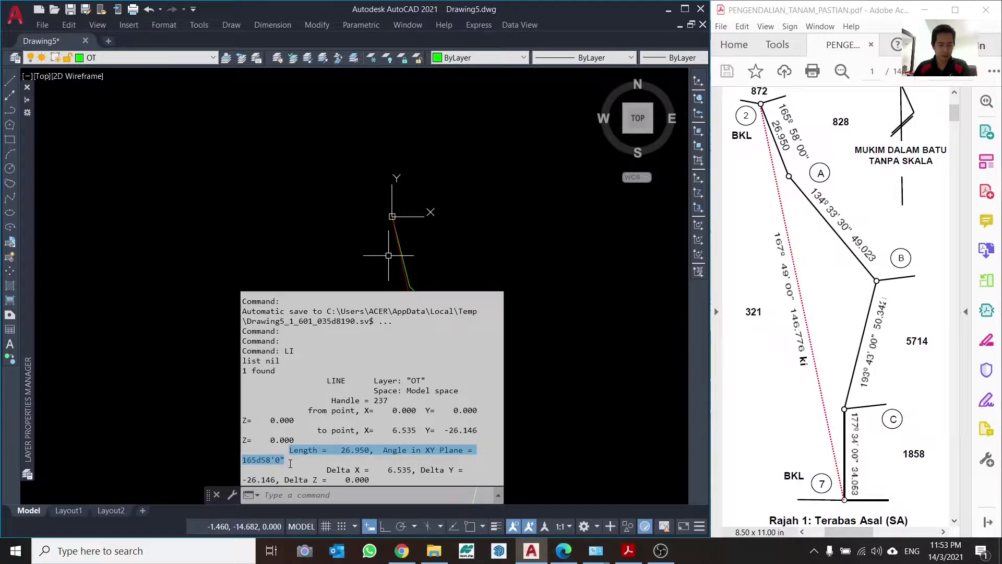
pyautogui.rightClick(331, 449)
pyautogui.click(376, 361)
# Step: Paste the 26.950 / 165d58'0" readout as text beside the traverse
pyautogui.rightClick(459, 209)
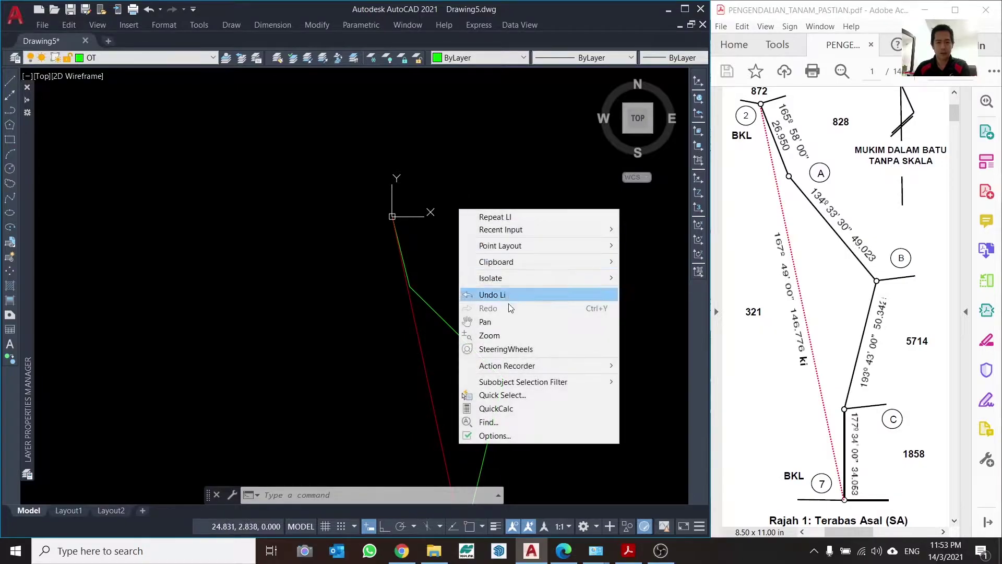
pyautogui.click(439, 235)
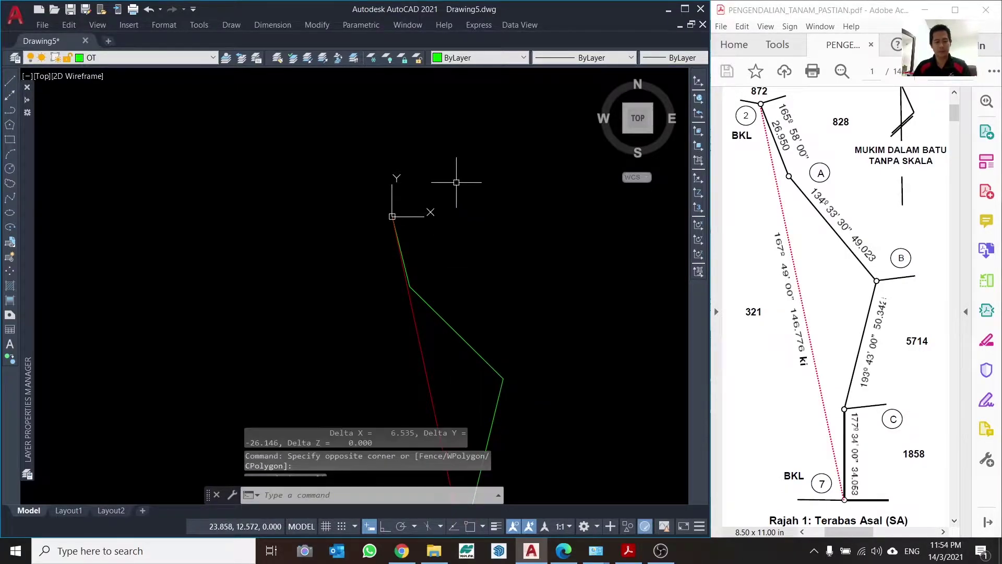
pyautogui.press('Escape')
pyautogui.hotkey('ctrl', 'v')
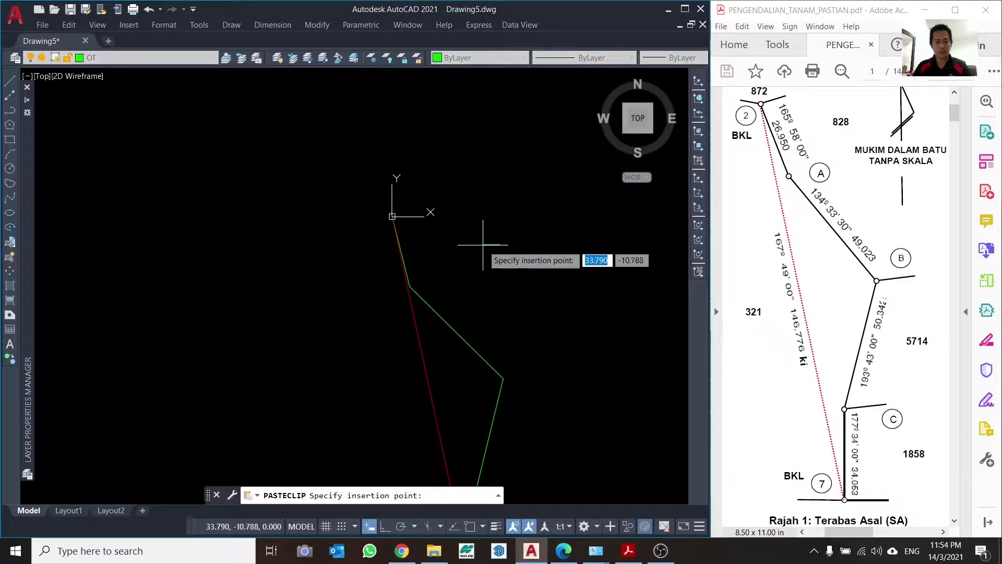
pyautogui.click(418, 241)
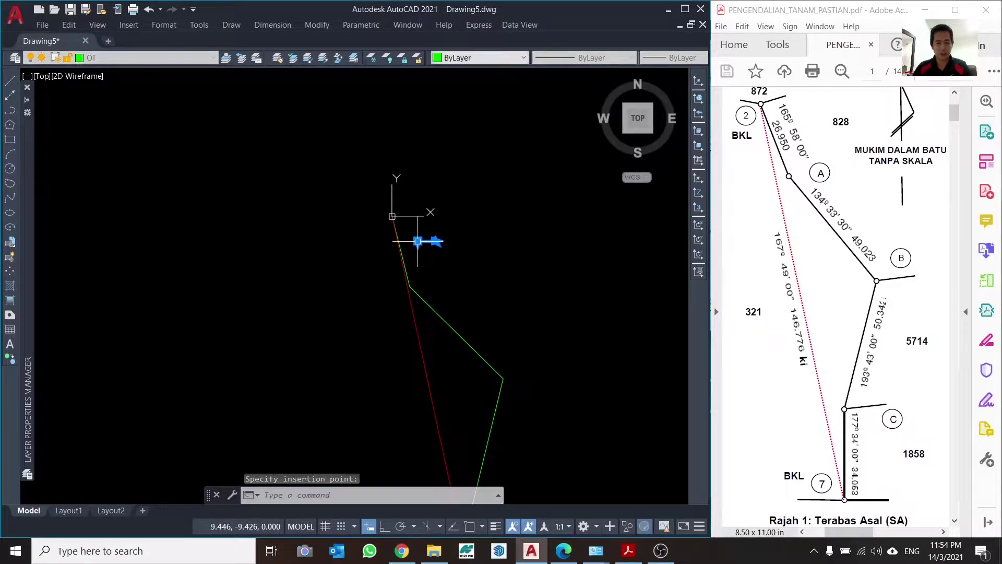
pyautogui.press('Escape')
pyautogui.scroll(3, 477, 239)
pyautogui.scroll(3, 555, 244)
pyautogui.scroll(3, 586, 236)
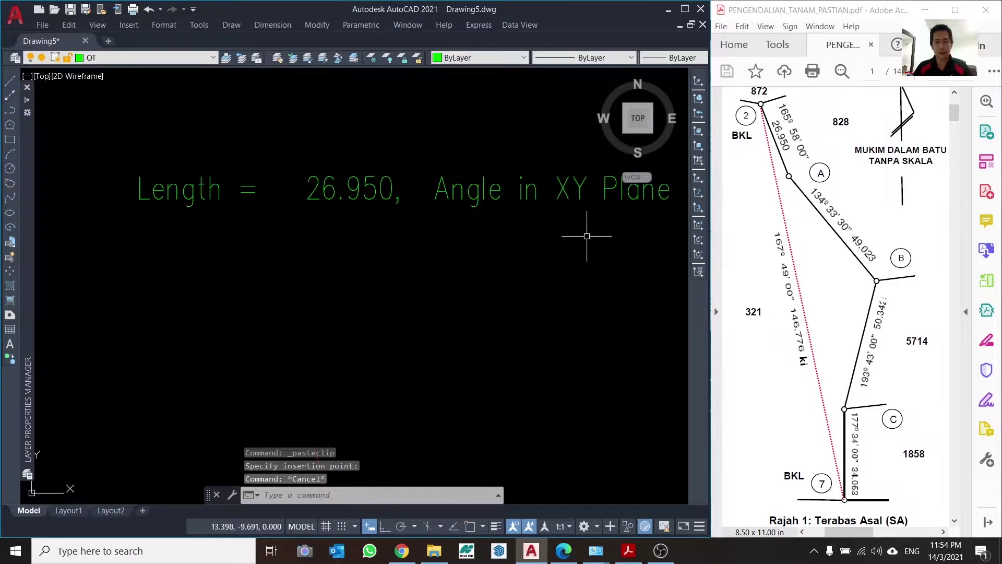
pyautogui.scroll(-1, 407, 246)
pyautogui.scroll(-1, 414, 246)
pyautogui.scroll(-1, 519, 224)
pyautogui.scroll(4, 477, 226)
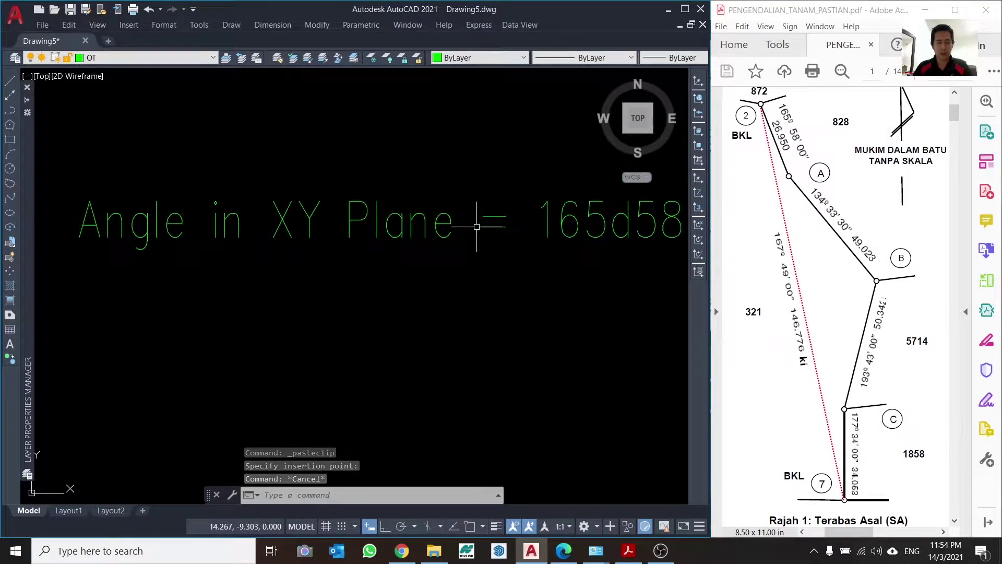
# Step: Delete the 'Angle in XY Plane =' wording and insert %% before the d of 165d58'0"
pyautogui.doubleClick(438, 219)
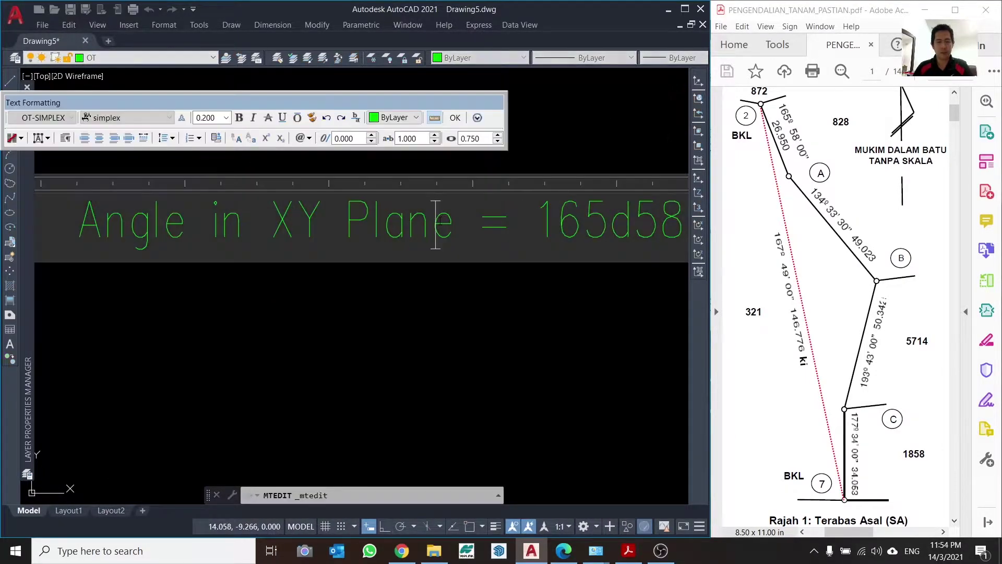
pyautogui.scroll(-6, 449, 218)
pyautogui.scroll(2, 474, 216)
pyautogui.moveTo(516, 217); pyautogui.dragTo(335, 219)
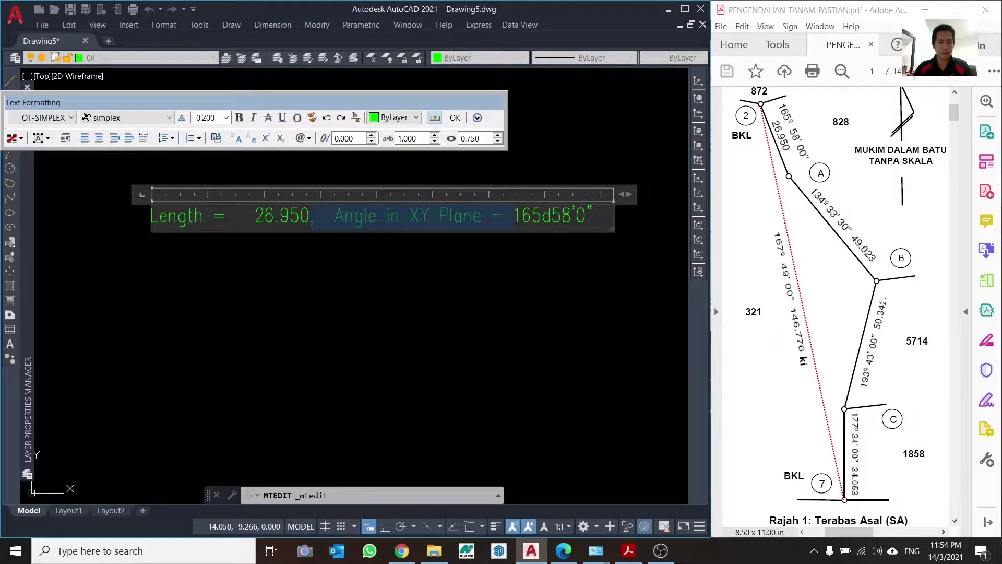
pyautogui.press('Delete')
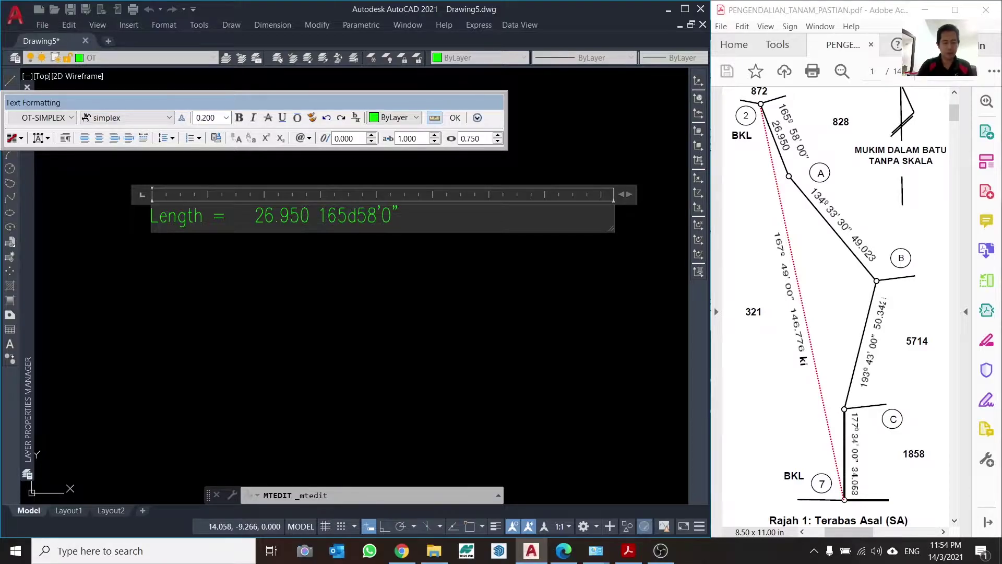
pyautogui.write('%%')
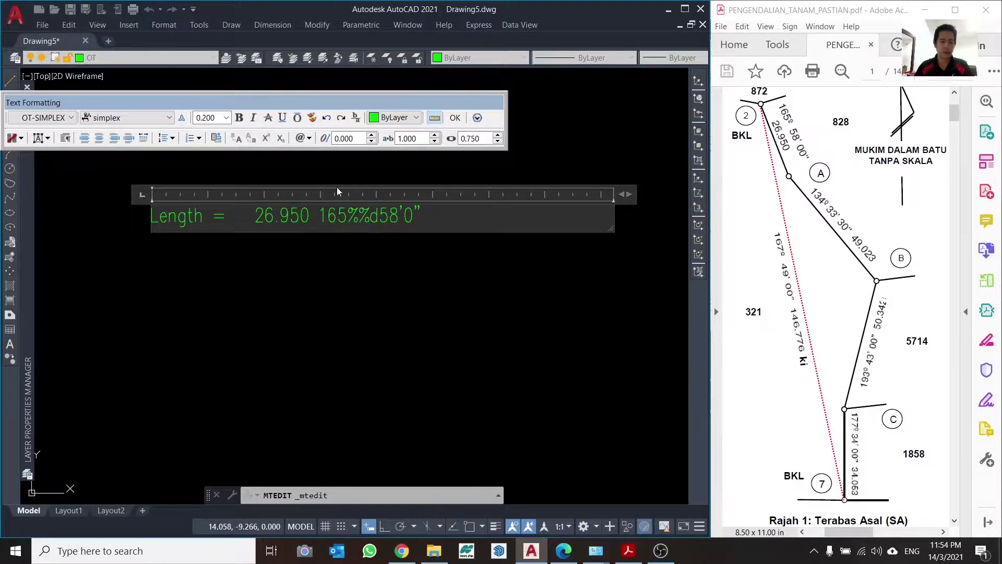
# Step: Move 26.950 after the bearing and delete the 'Length =' wording and extra space
pyautogui.hotkey('ctrl', 'shift', 'Left')
pyautogui.hotkey('ctrl', 'shift', 'Left')
pyautogui.hotkey('ctrl', 'shift', 'Left')
pyautogui.hotkey('ctrl', 'c')
pyautogui.press('Delete')
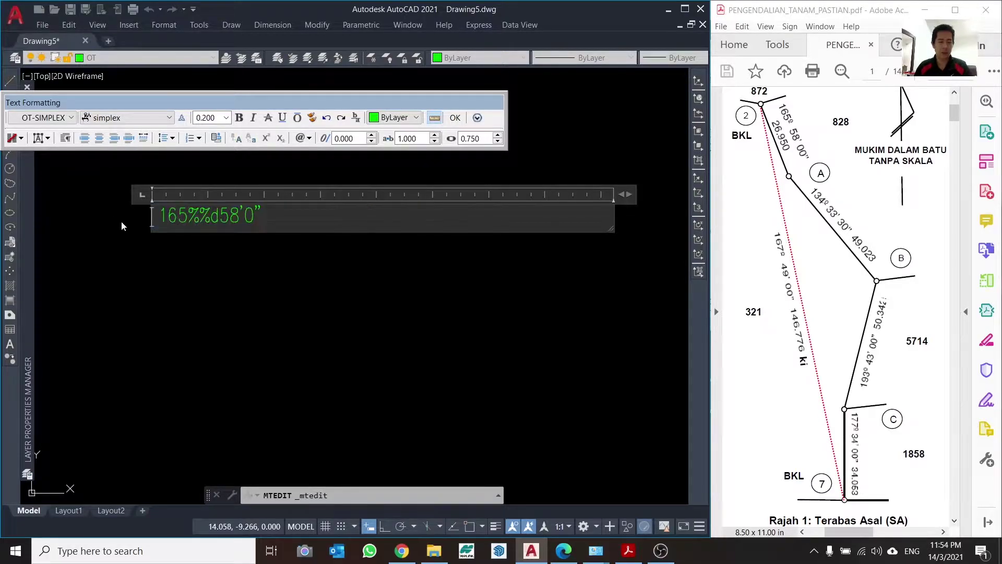
pyautogui.press('Delete')
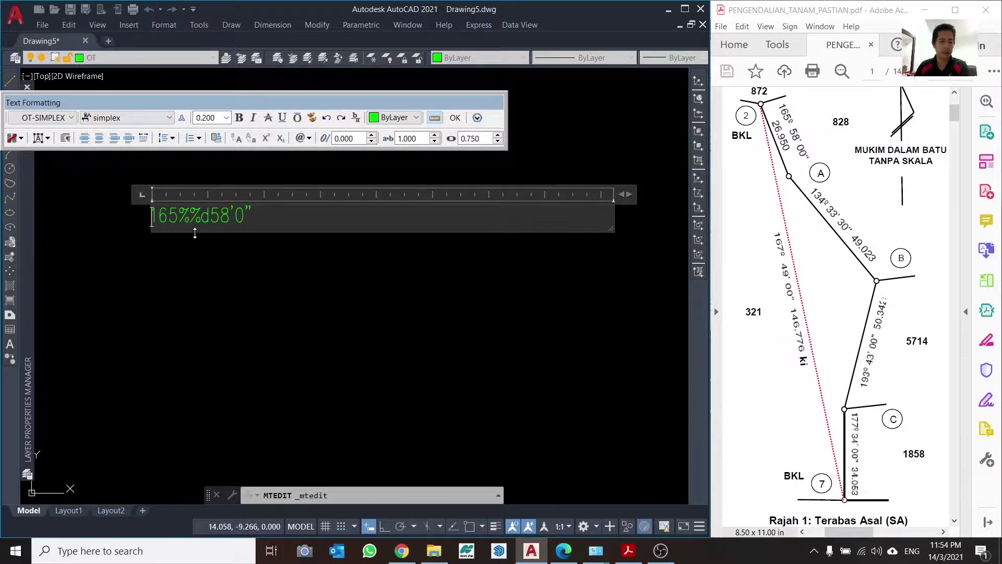
pyautogui.press('End')
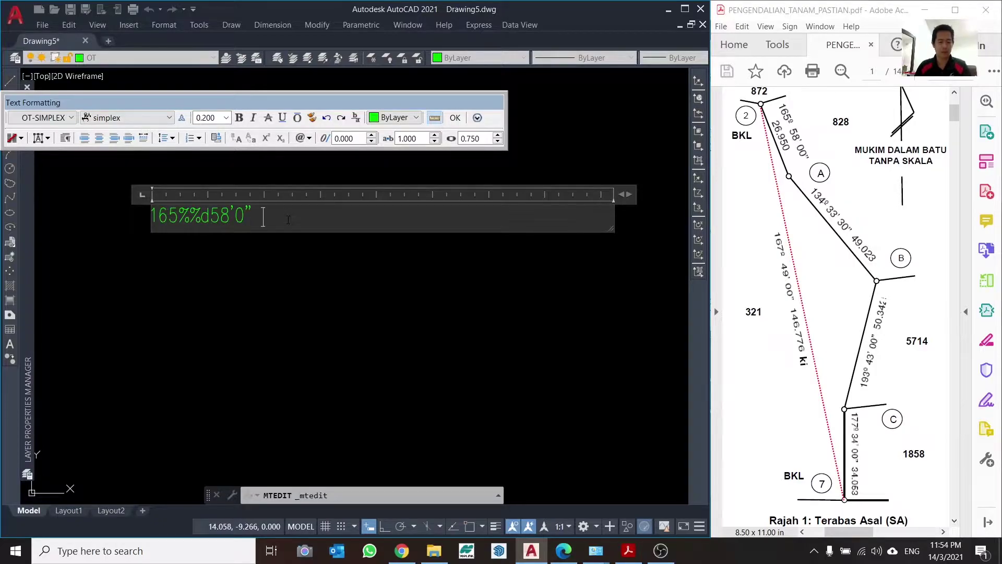
pyautogui.hotkey('ctrl', 'v')
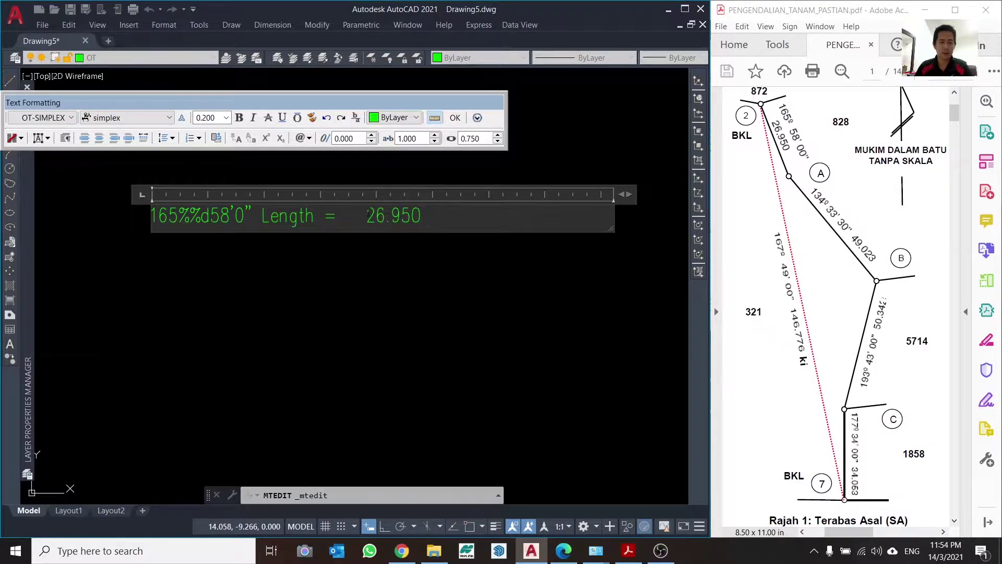
pyautogui.moveTo(367, 215); pyautogui.dragTo(262, 216)
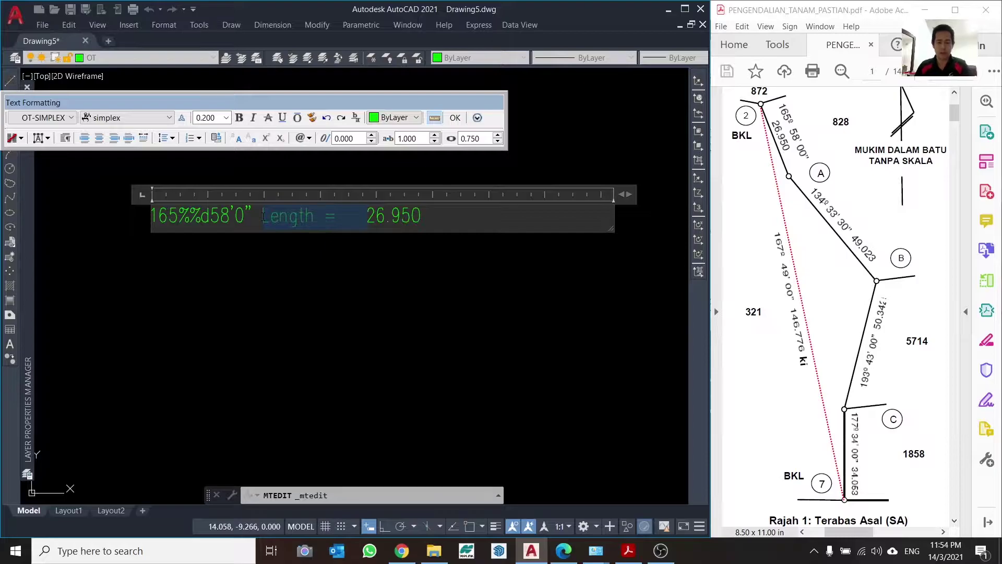
pyautogui.press('BackSpace')
pyautogui.press('BackSpace')
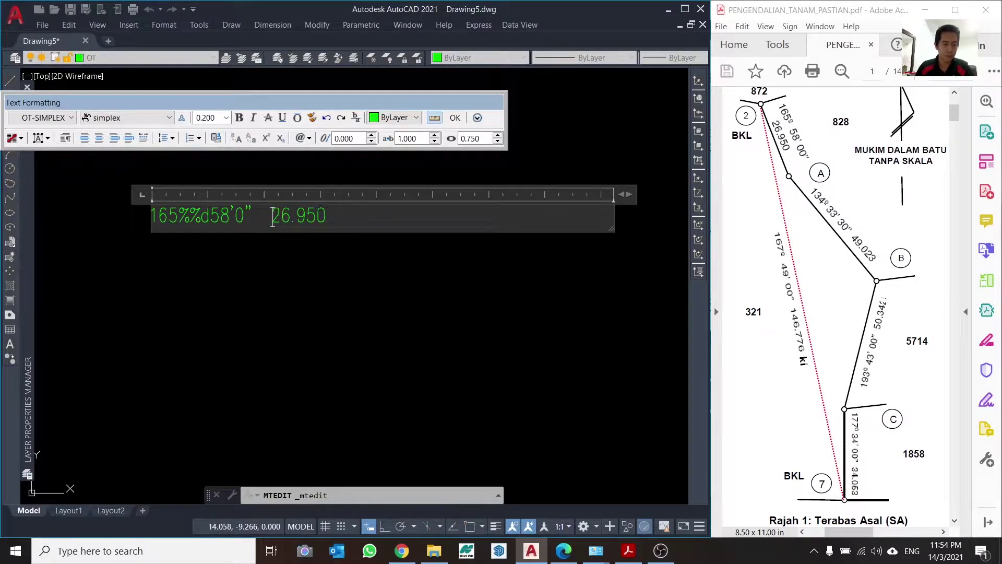
pyautogui.press('BackSpace')
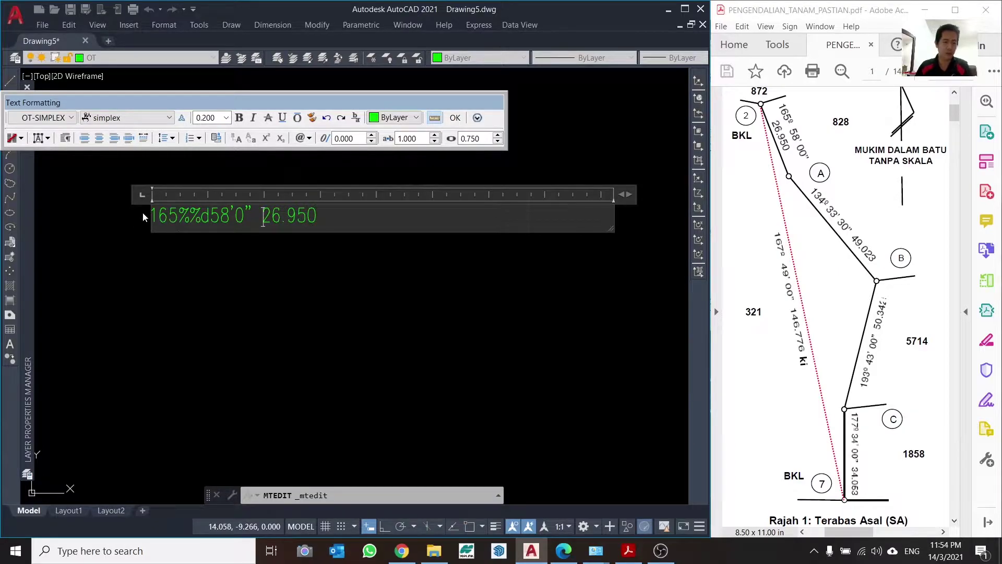
# Step: Commit the edited label and frame it alongside the traverse lines
pyautogui.click(454, 118)
pyautogui.scroll(-3, 393, 236)
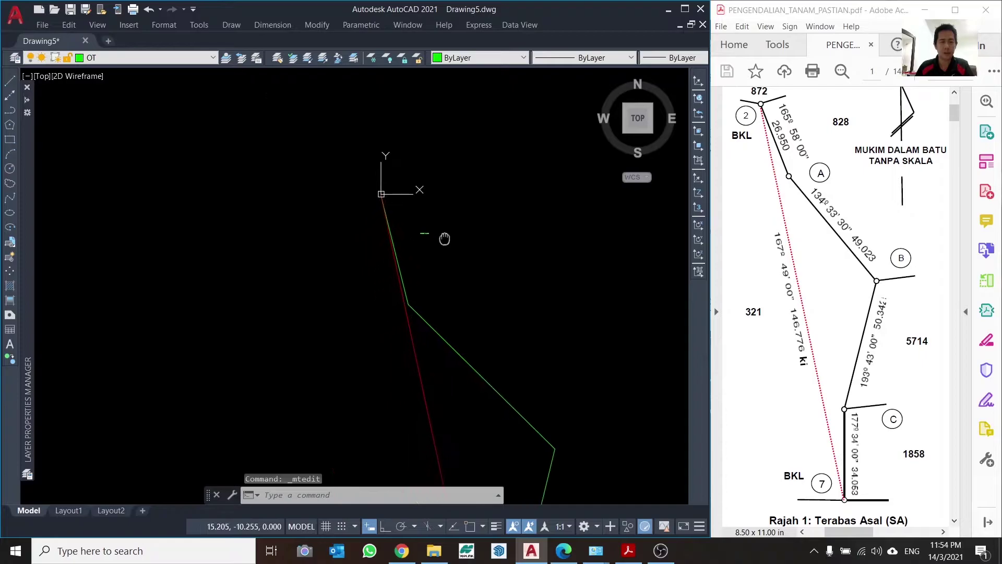
pyautogui.scroll(3, 469, 232)
pyautogui.scroll(4, 302, 215)
pyautogui.scroll(2, 178, 162)
pyautogui.scroll(-1, 219, 162)
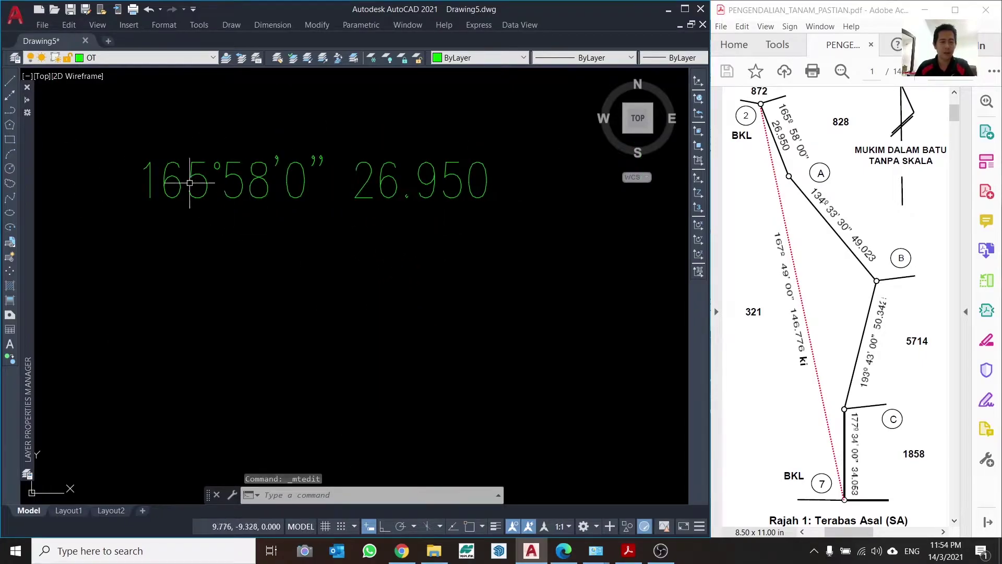
pyautogui.scroll(2, 172, 162)
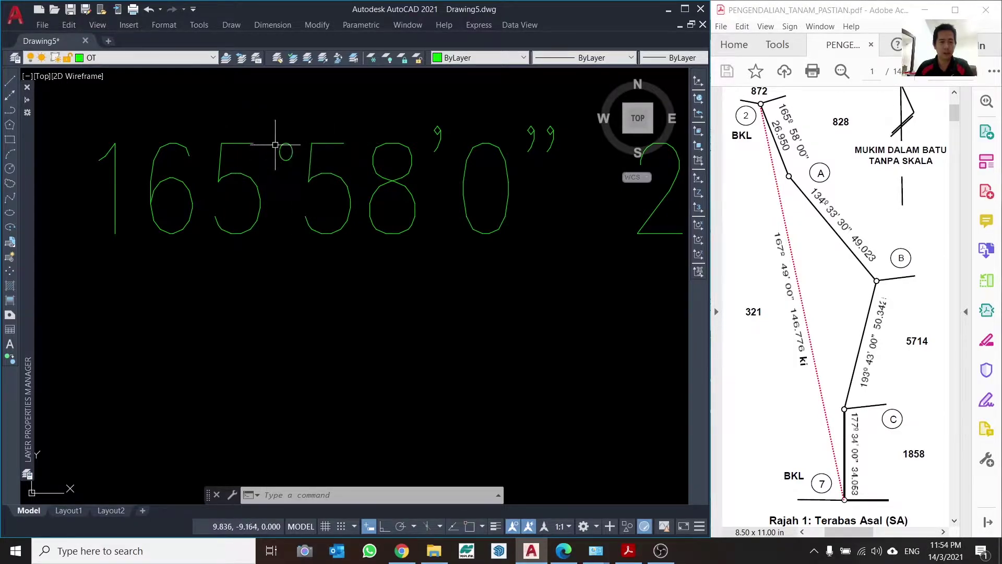
pyautogui.scroll(-5, 302, 175)
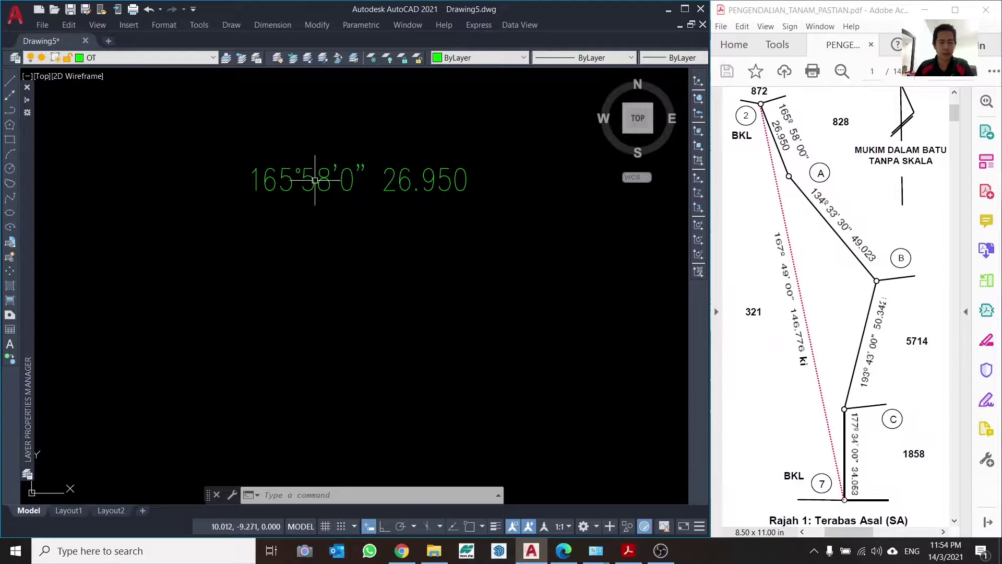
pyautogui.scroll(-3, 470, 199)
pyautogui.scroll(-2, 397, 205)
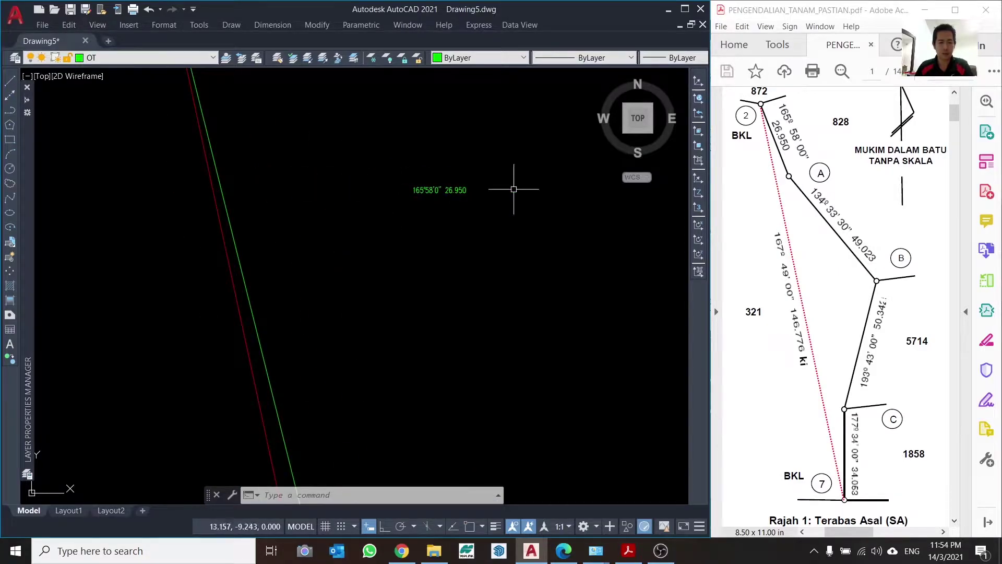
pyautogui.moveTo(543, 214); pyautogui.dragTo(459, 185, button='middle')
# Step: Set the label's text height to 1.600 in Properties
pyautogui.moveTo(457, 154); pyautogui.dragTo(389, 219)
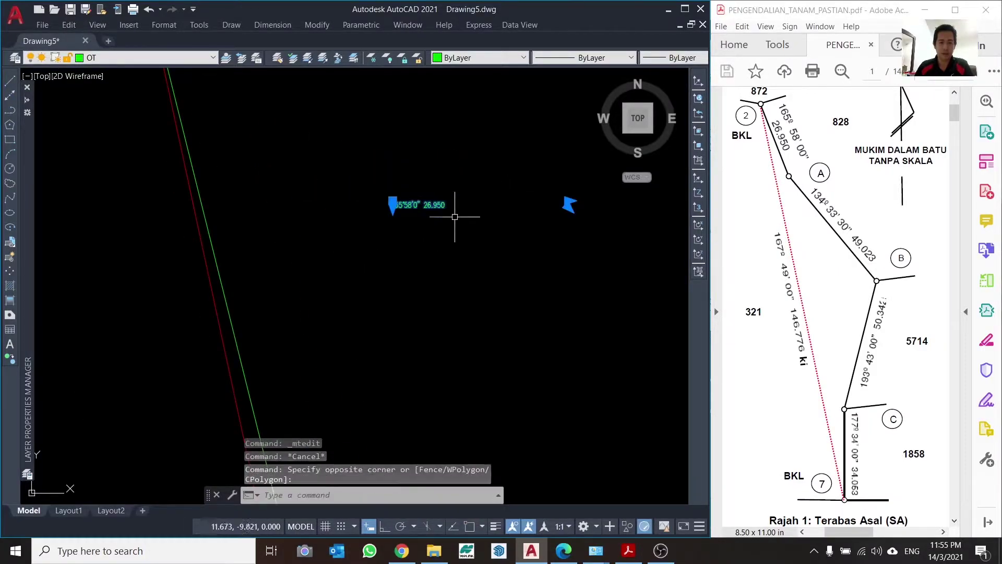
pyautogui.rightClick(498, 239)
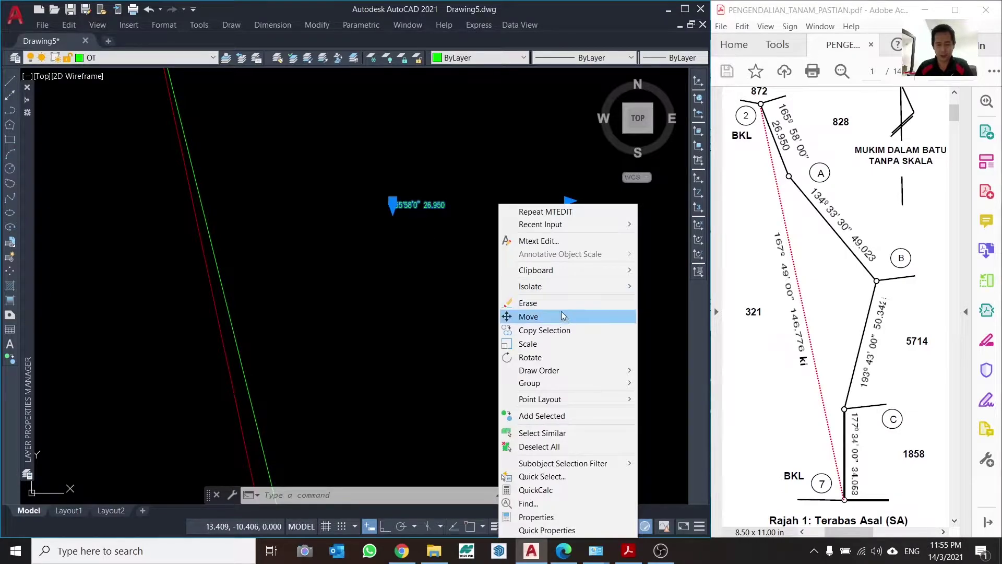
pyautogui.click(553, 516)
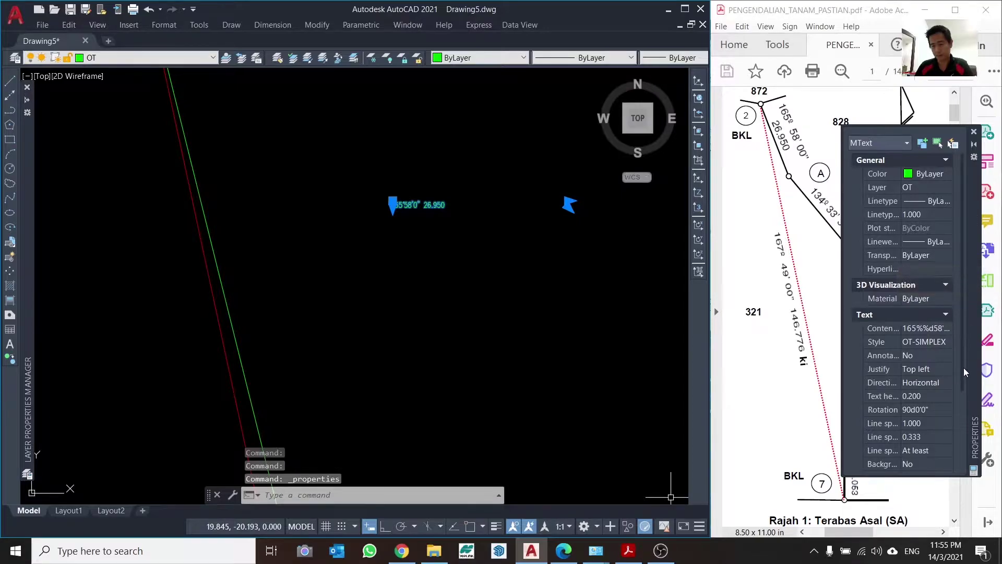
pyautogui.scroll(-3, 935, 371)
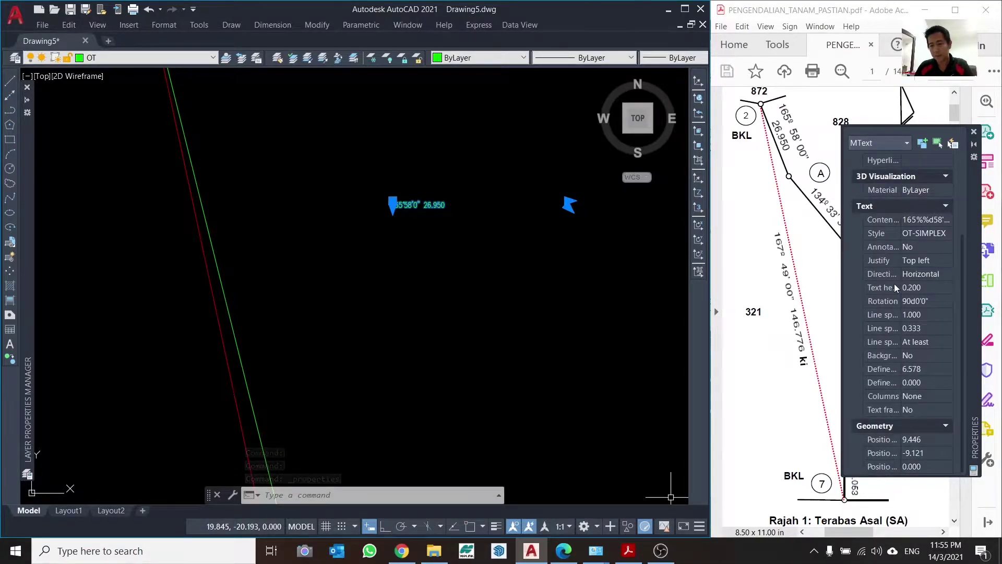
pyautogui.scroll(3, 894, 283)
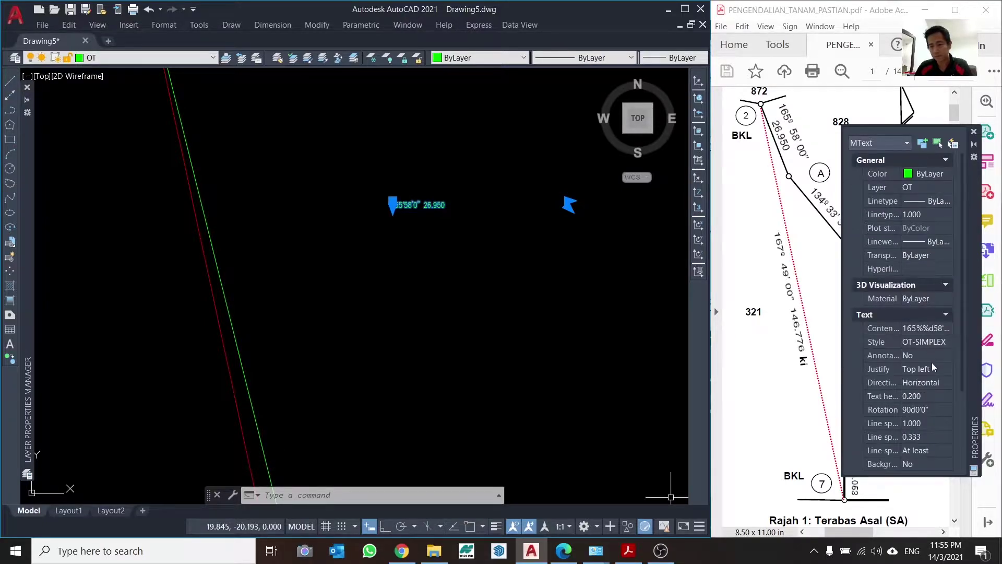
pyautogui.click(923, 395)
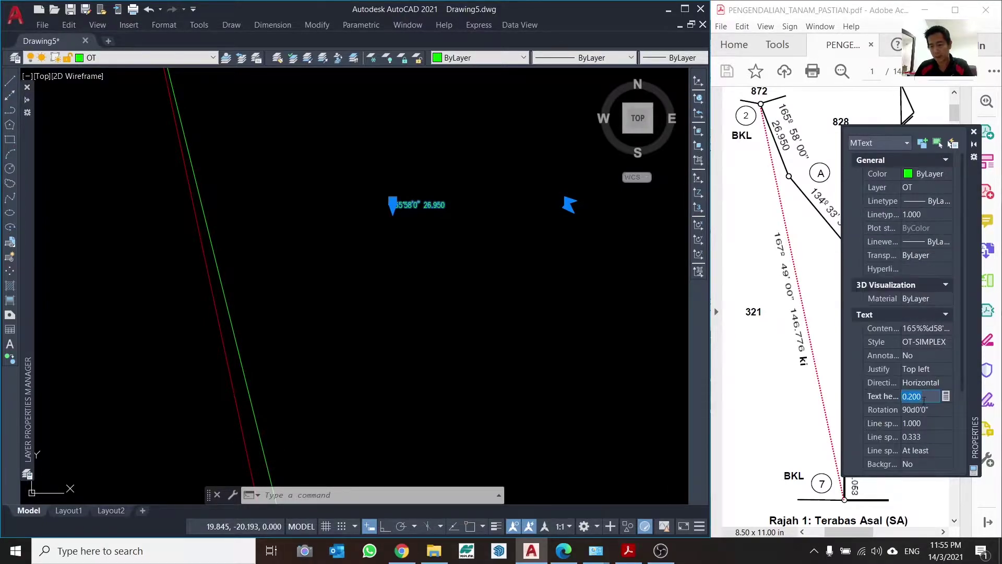
pyautogui.write('1.6')
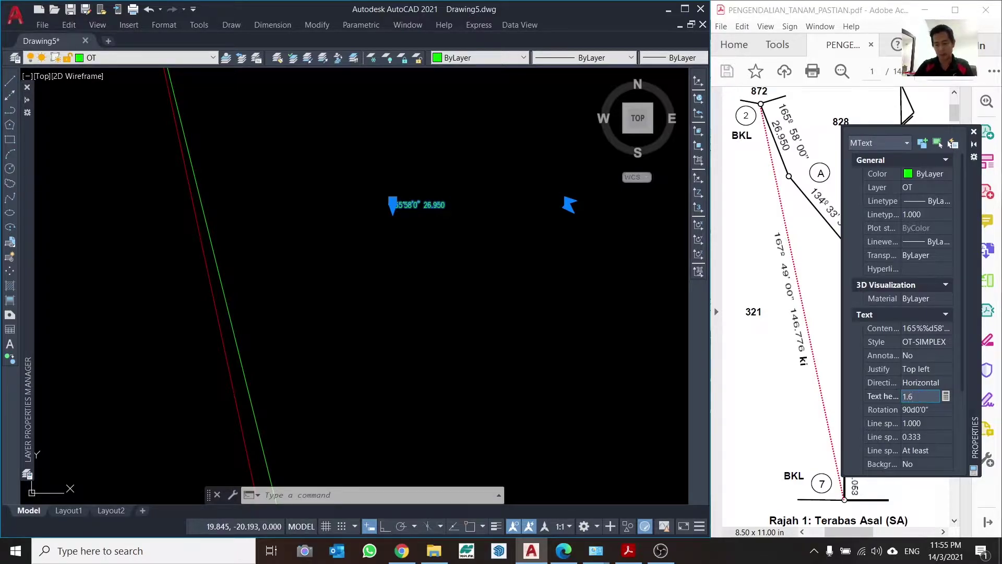
pyautogui.press('Tab')
# Step: Widen the label so 165°58'0" 26.950 reads on a single line
pyautogui.scroll(-5, 252, 206)
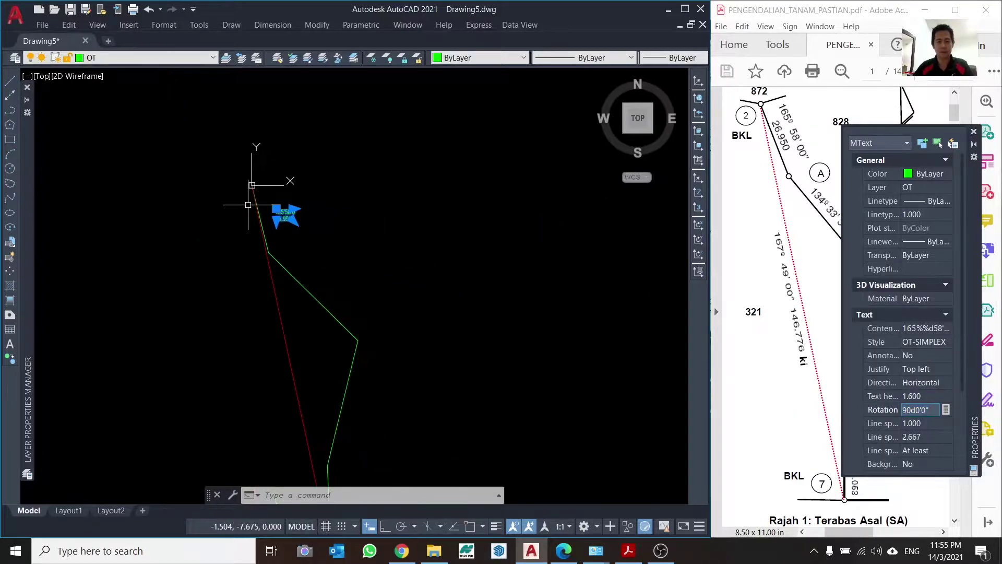
pyautogui.scroll(2, 262, 206)
pyautogui.scroll(4, 331, 220)
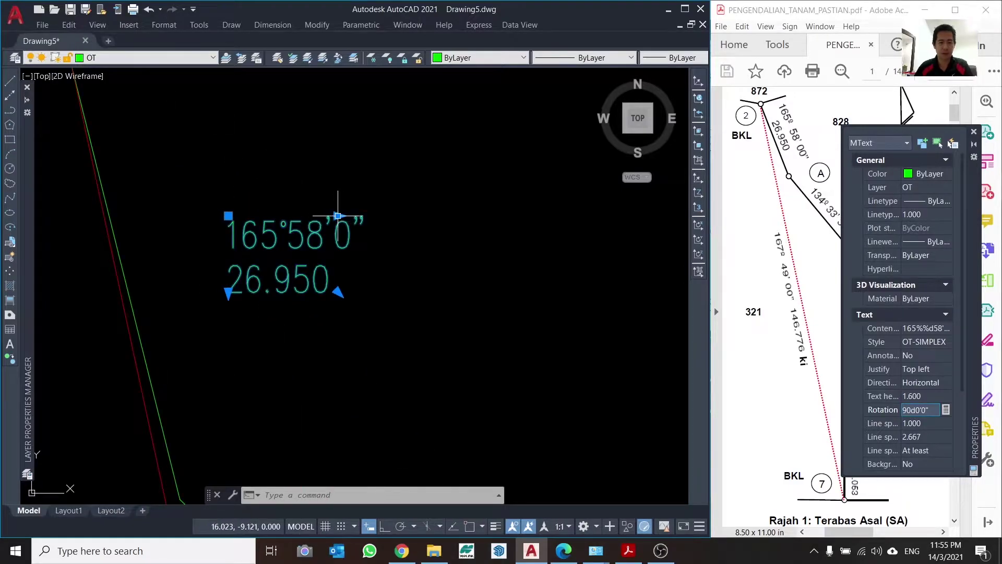
pyautogui.click(336, 215)
pyautogui.click(551, 217)
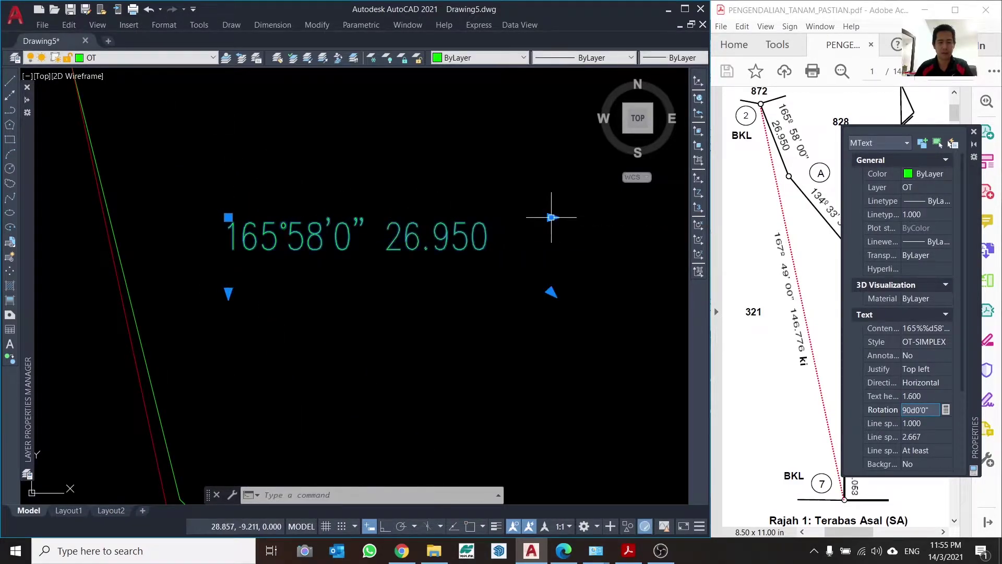
pyautogui.press('Escape')
pyautogui.scroll(3, 268, 248)
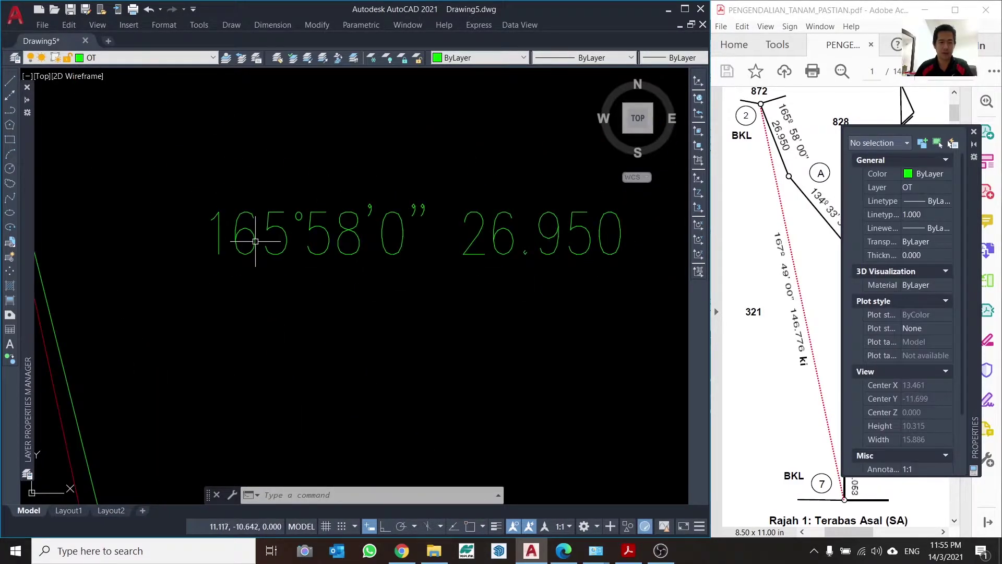
pyautogui.doubleClick(345, 233)
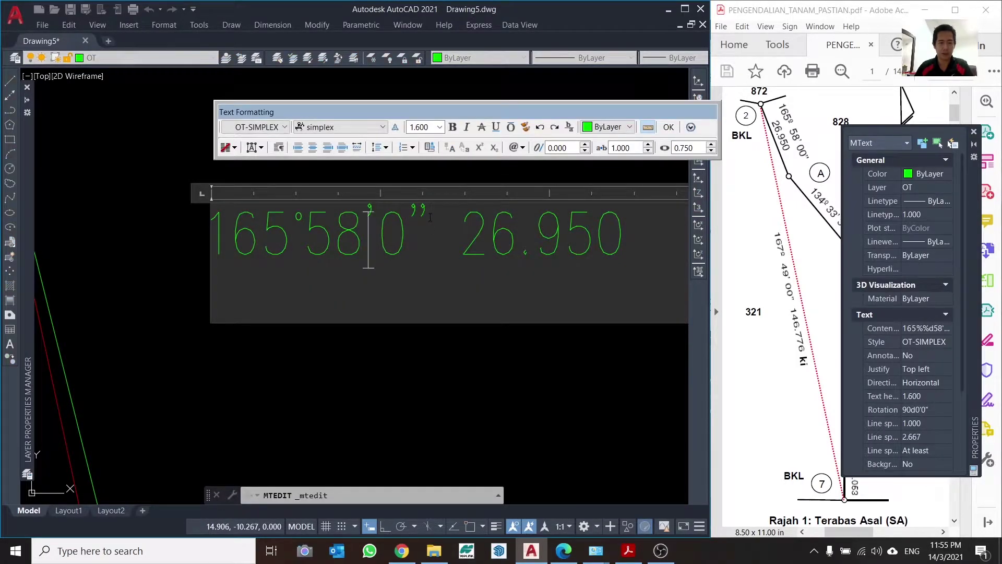
pyautogui.moveTo(434, 235); pyautogui.dragTo(211, 235)
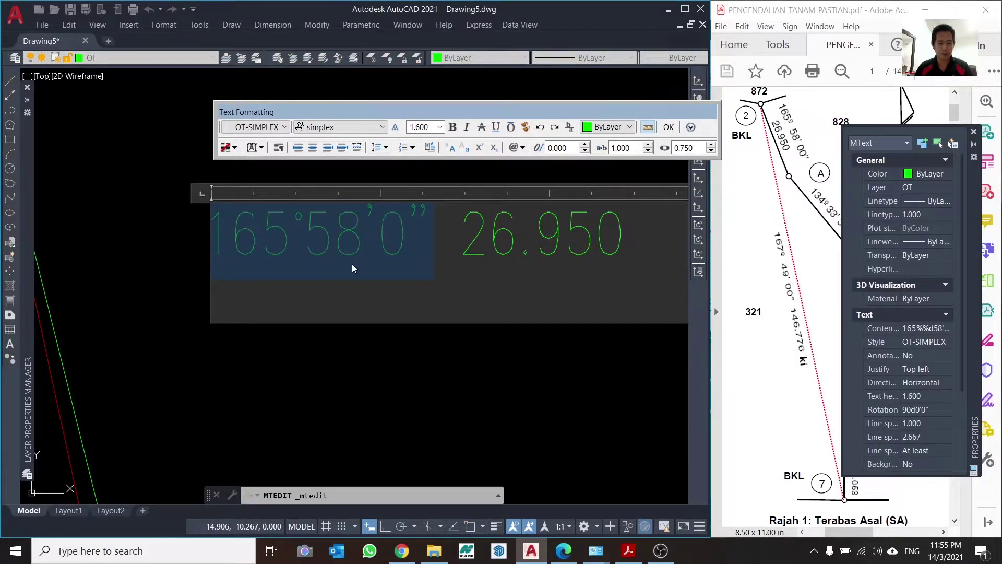
pyautogui.click(398, 425)
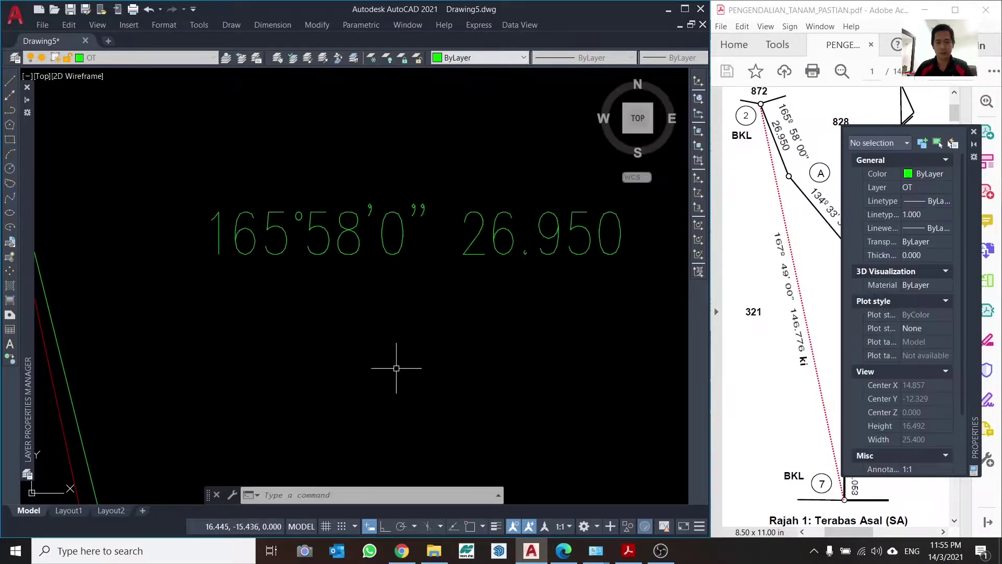
pyautogui.click(537, 231)
pyautogui.scroll(-3, 938, 385)
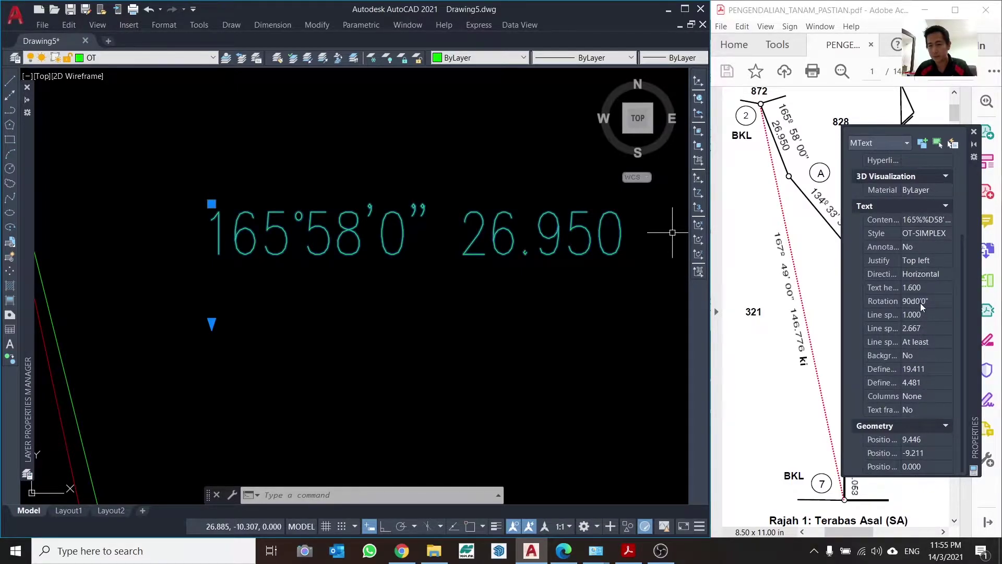
# Step: Set the label's rotation to 165d58'0" in Properties
pyautogui.scroll(3, 920, 303)
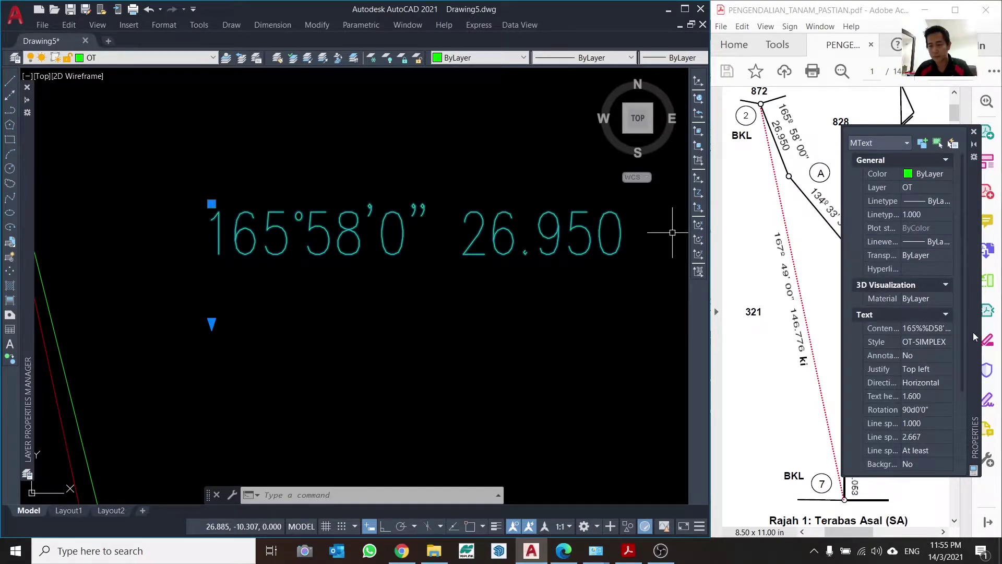
pyautogui.click(925, 412)
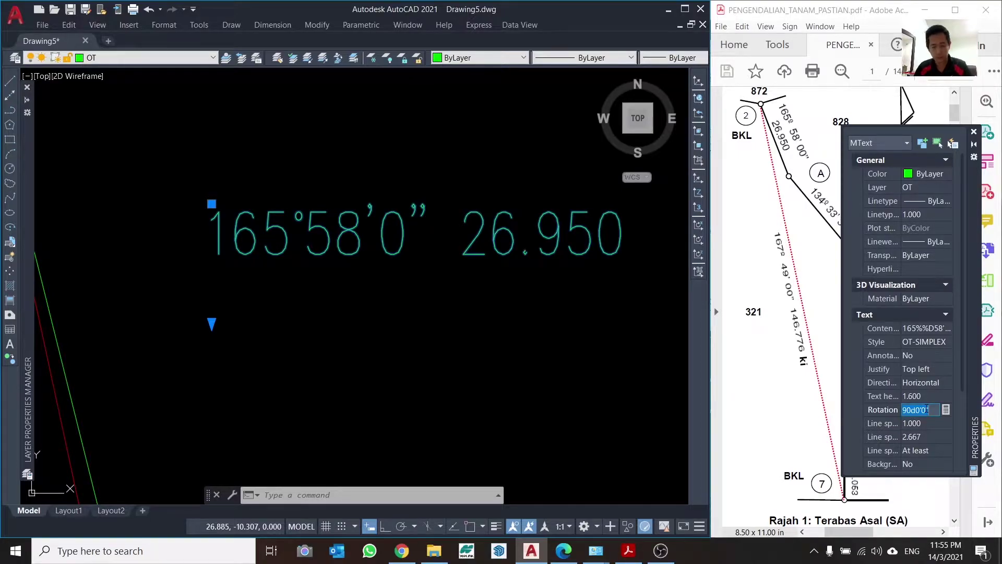
pyautogui.write('165°58\'0"')
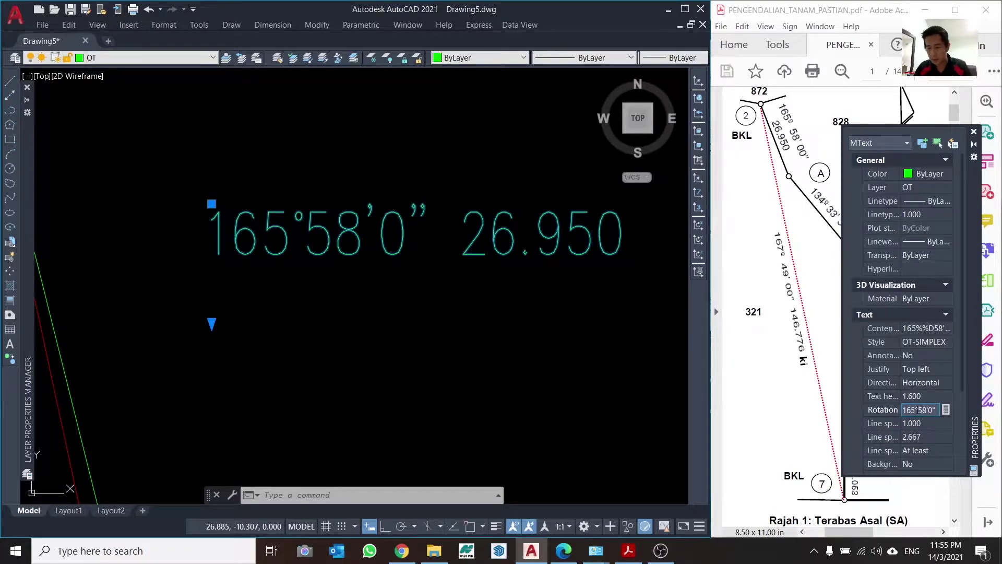
pyautogui.click(919, 409)
pyautogui.press('BackSpace')
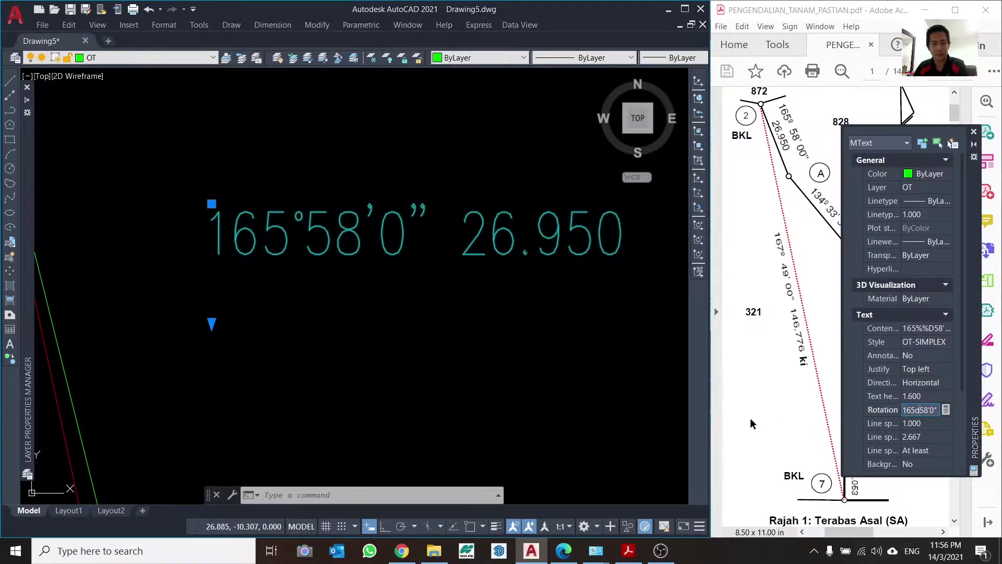
pyautogui.write('d')
pyautogui.press('Tab')
pyautogui.scroll(-3, 651, 275)
pyautogui.scroll(4, 555, 290)
pyautogui.scroll(-4, 465, 240)
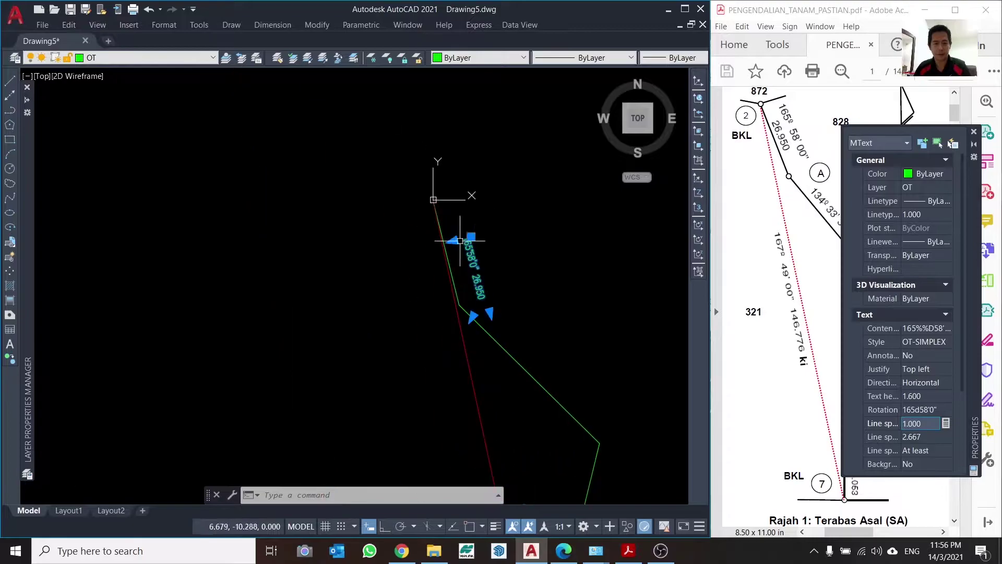
pyautogui.scroll(1, 497, 273)
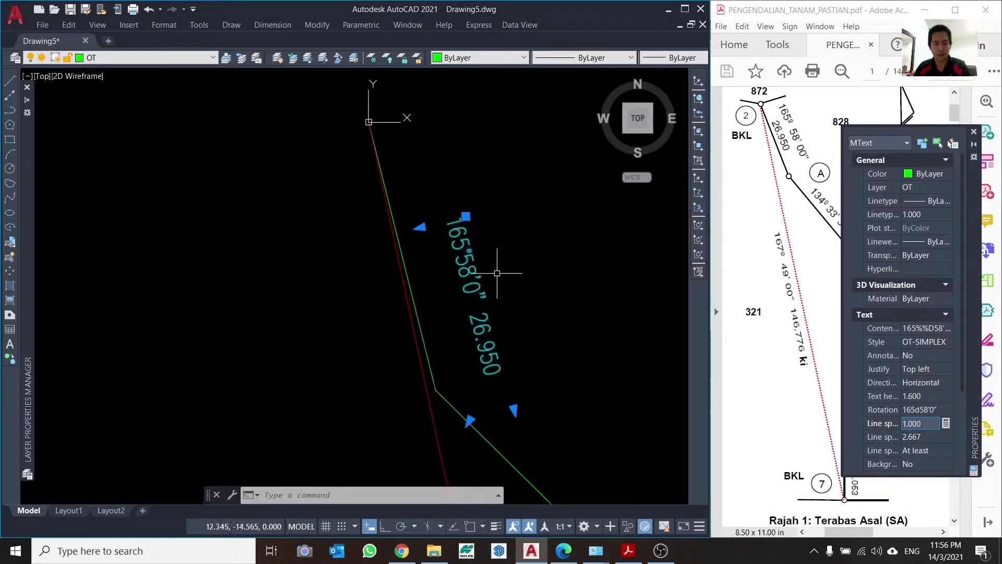
# Step: Move the rotated label alongside the first boundary line from station 2
pyautogui.write('m')
pyautogui.press('Return')
pyautogui.click(540, 300)
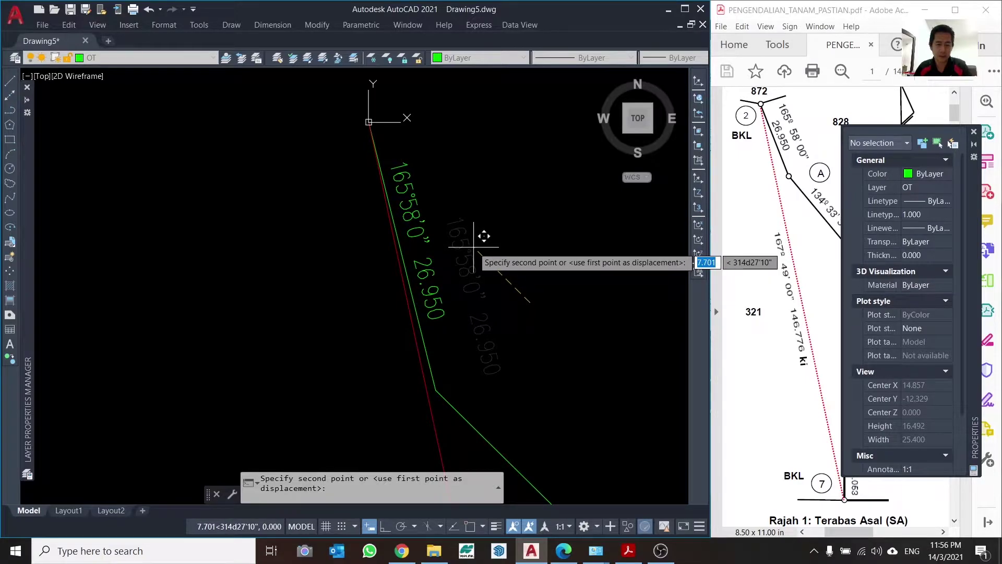
pyautogui.click(329, 154)
pyautogui.scroll(-3, 347, 185)
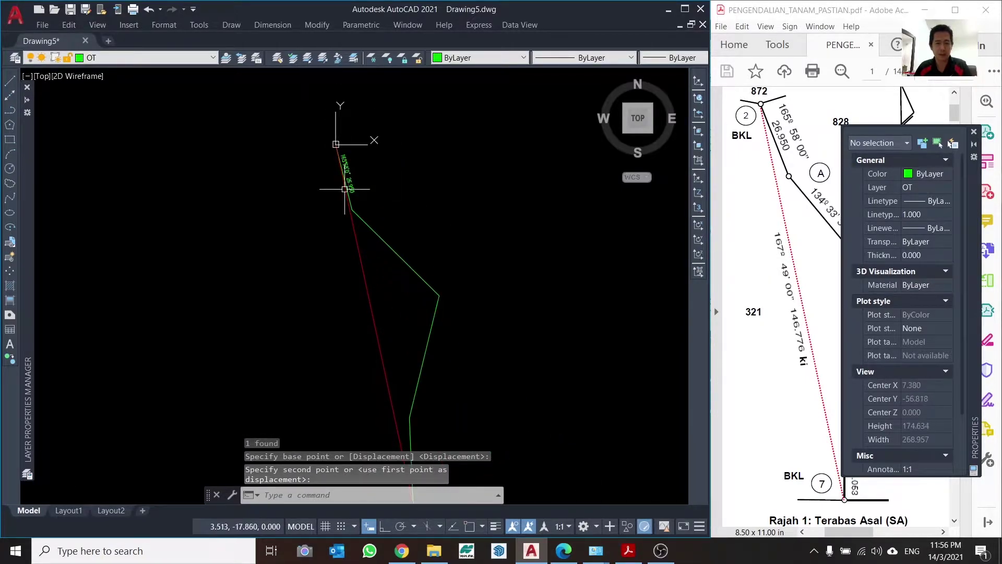
pyautogui.scroll(3, 445, 230)
pyautogui.scroll(-4, 444, 230)
# Step: Select the second line, LIST it and mark its Length 49.023, Angle 134d33'30" readout
pyautogui.click(499, 264)
pyautogui.click(466, 313)
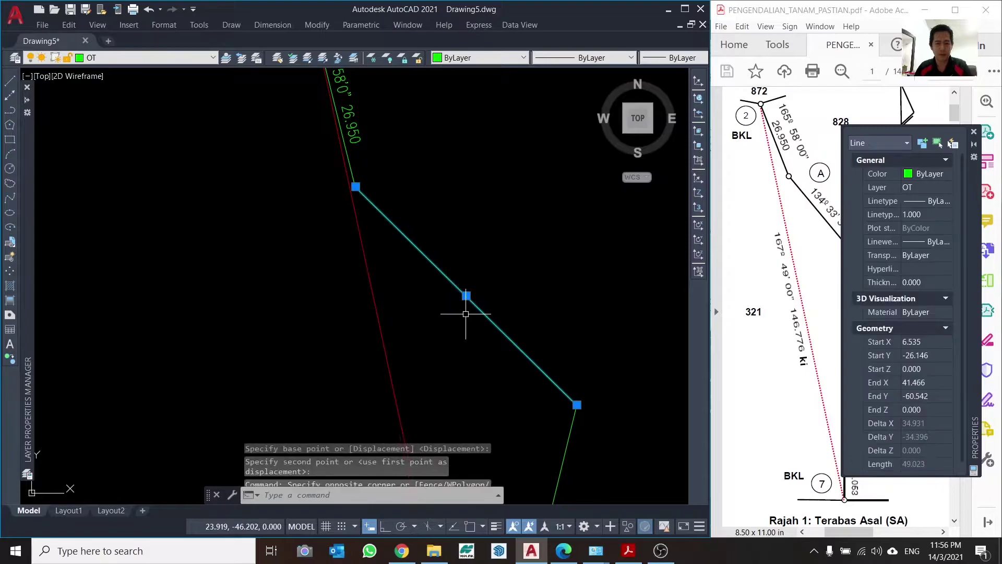
pyautogui.write('LI')
pyautogui.press('Return')
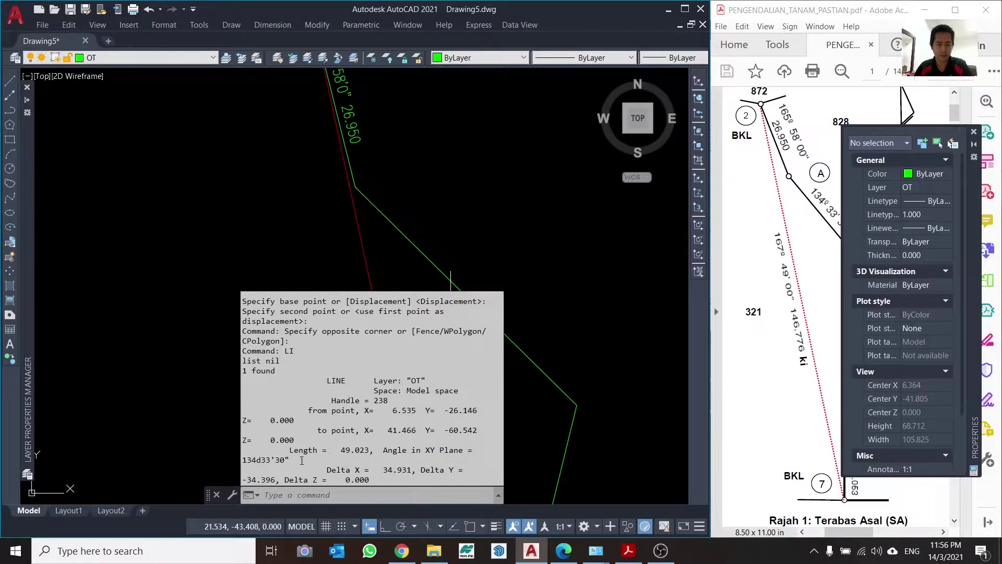
pyautogui.moveTo(292, 465); pyautogui.dragTo(289, 452)
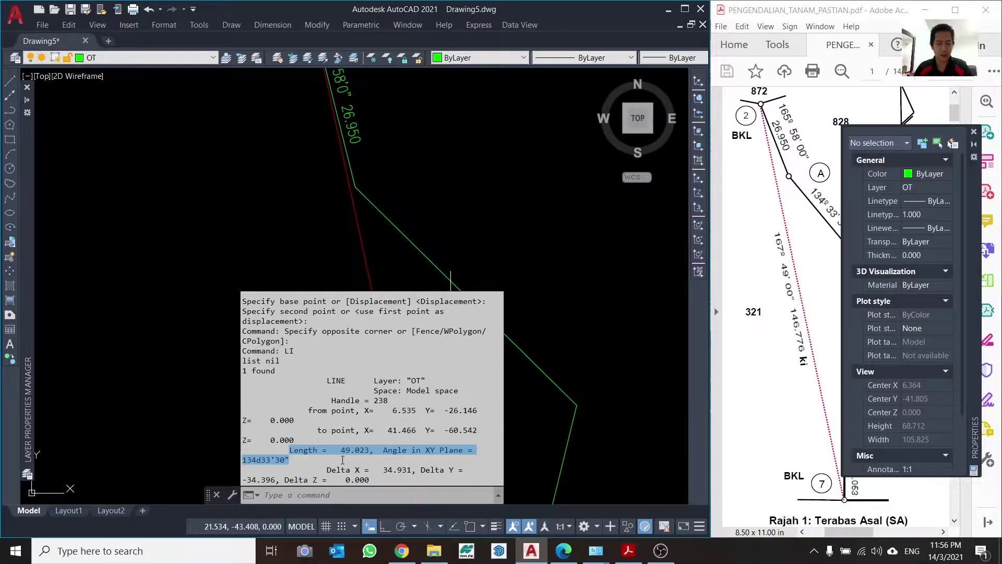
pyautogui.press('F2')
pyautogui.click(500, 219)
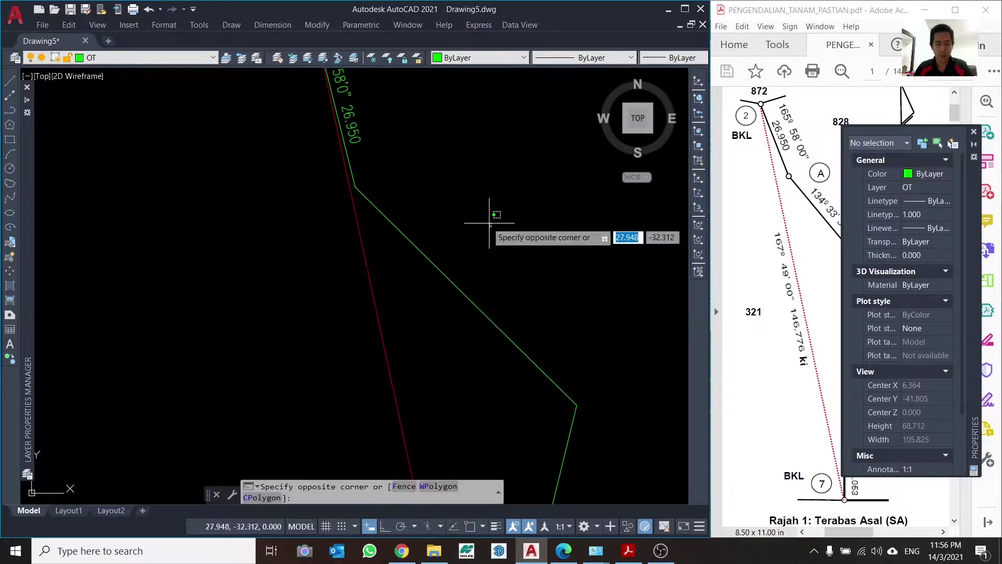
# Step: Paste the second leg's 49.023 / 134d33'30" readout into the drawing
pyautogui.hotkey('ctrl', 'v')
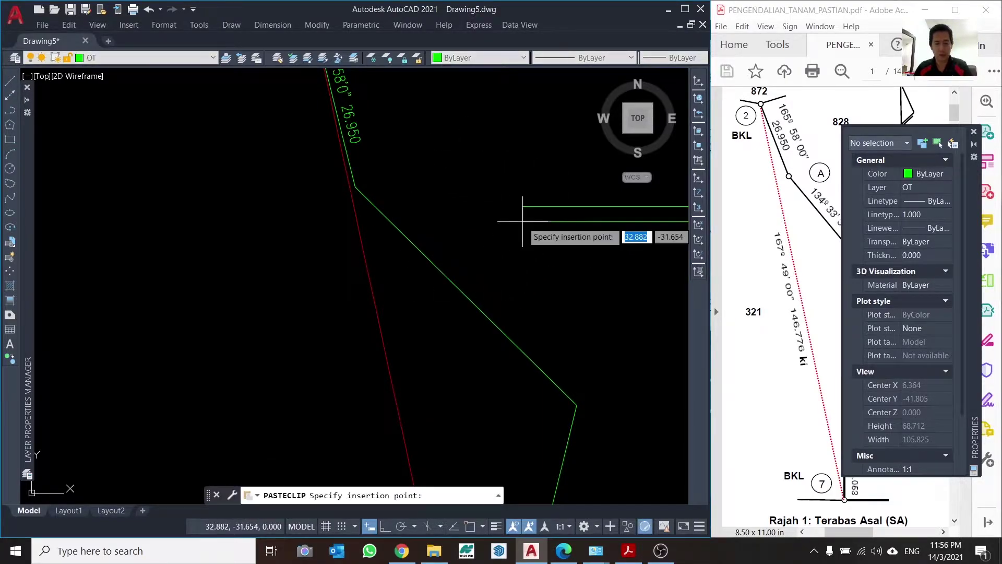
pyautogui.scroll(-1, 536, 218)
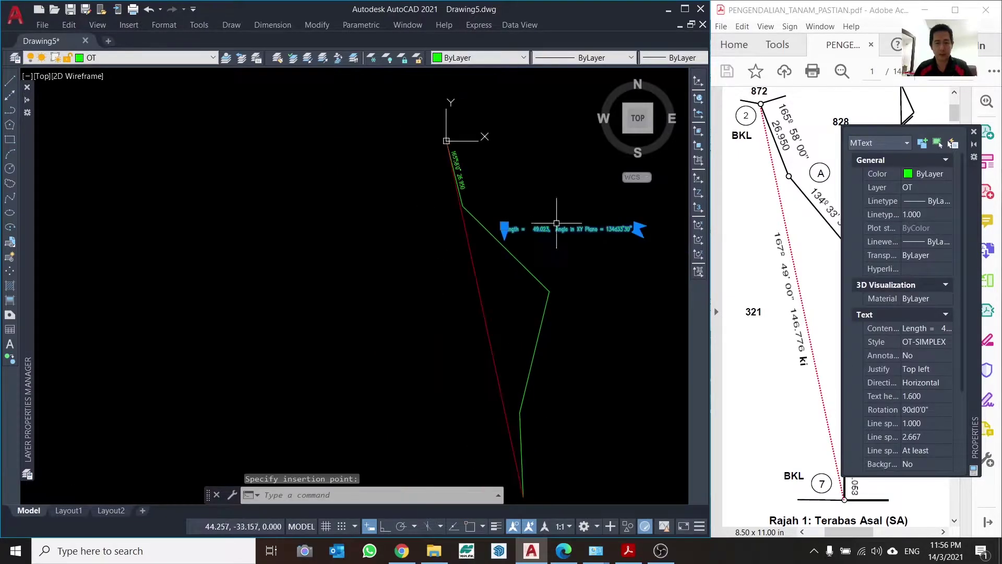
pyautogui.scroll(-1, 542, 222)
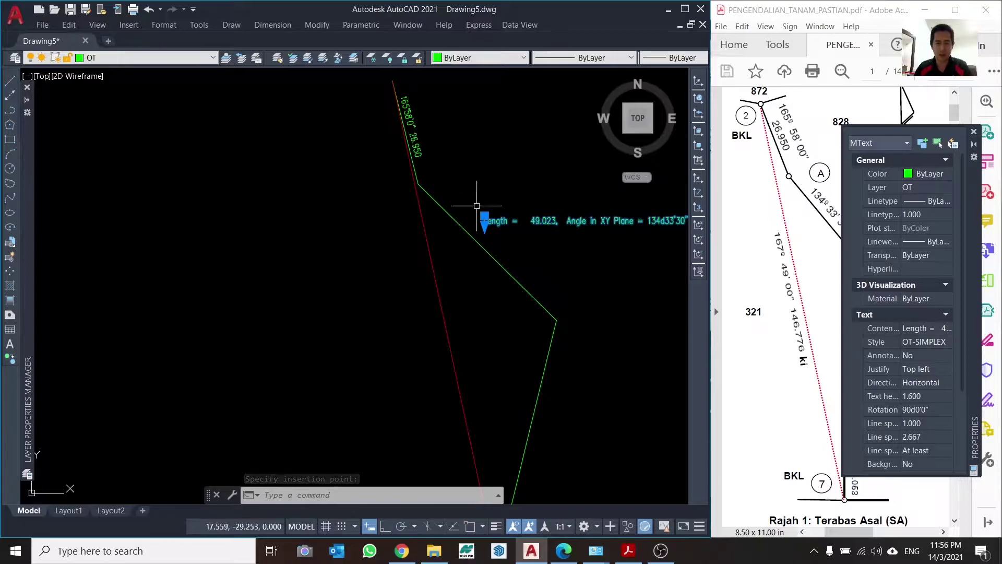
pyautogui.scroll(2, 637, 230)
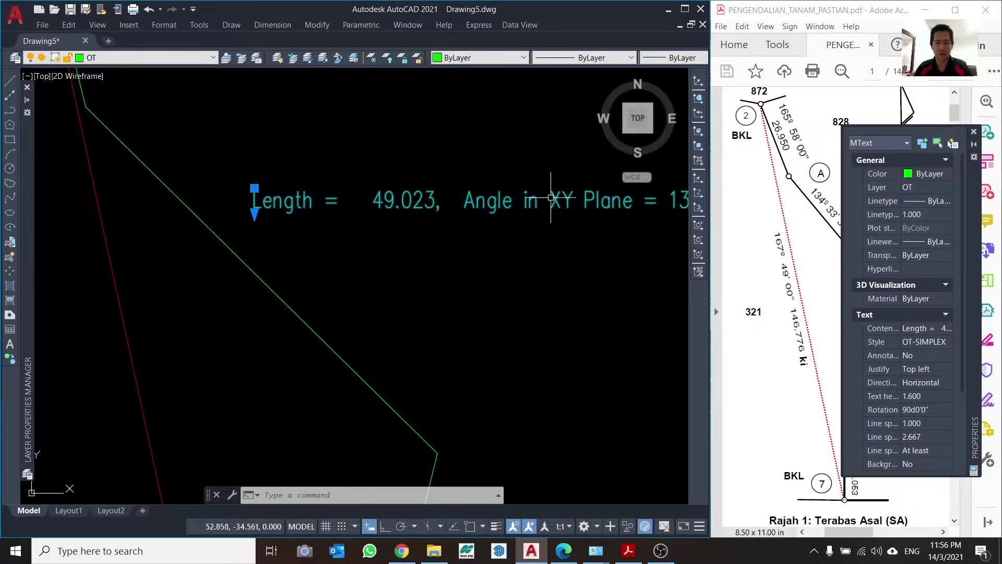
pyautogui.doubleClick(516, 214)
pyautogui.scroll(-2, 517, 214)
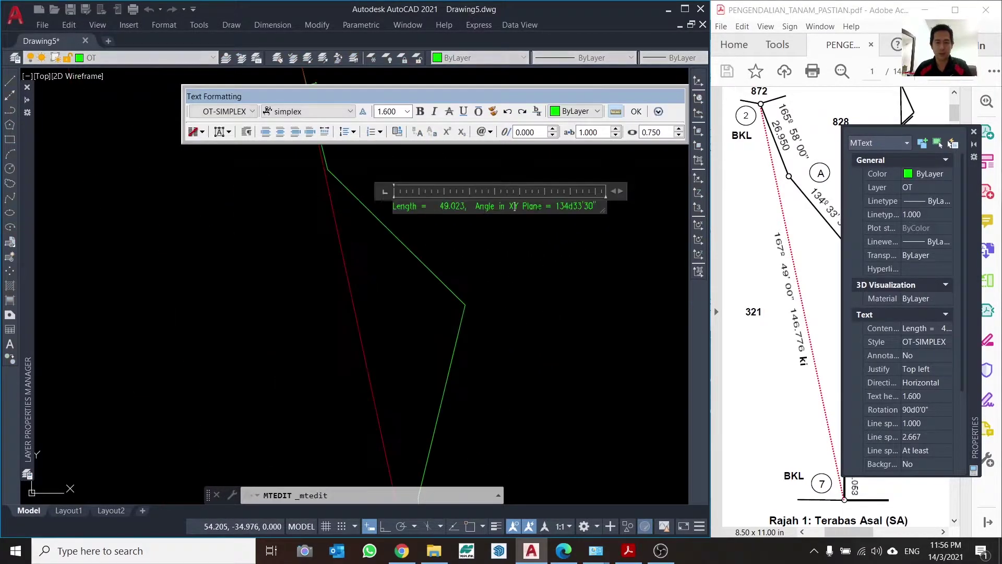
pyautogui.scroll(2, 605, 216)
pyautogui.moveTo(577, 206); pyautogui.dragTo(677, 205)
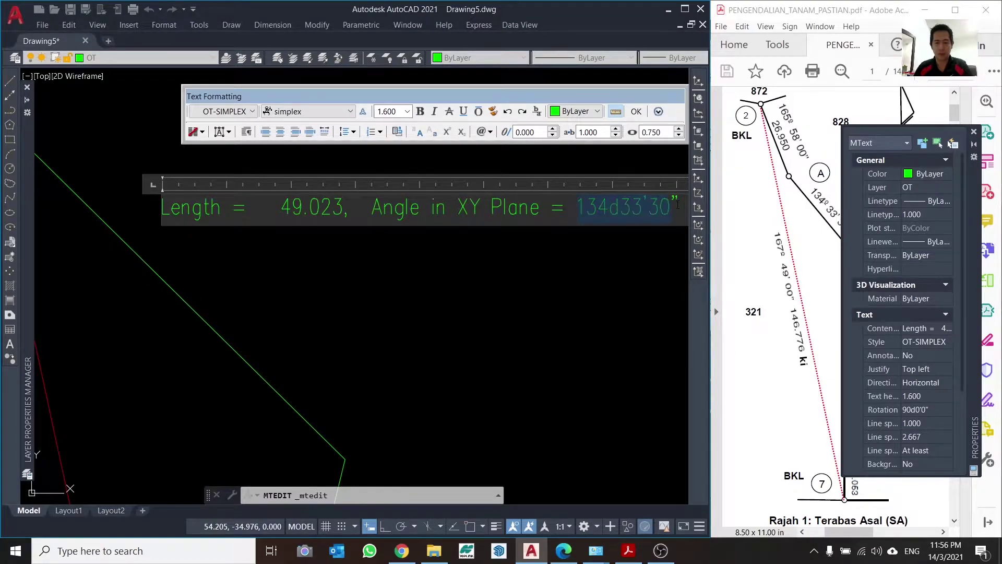
pyautogui.click(561, 303)
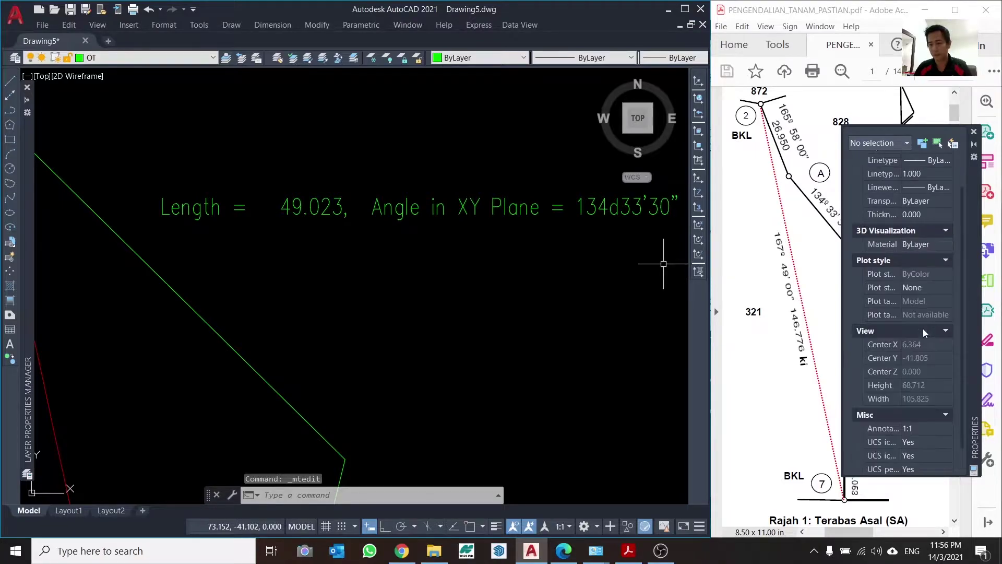
# Step: Set the pasted text's rotation to 134d33'30" in Properties
pyautogui.click(481, 213)
pyautogui.click(347, 127)
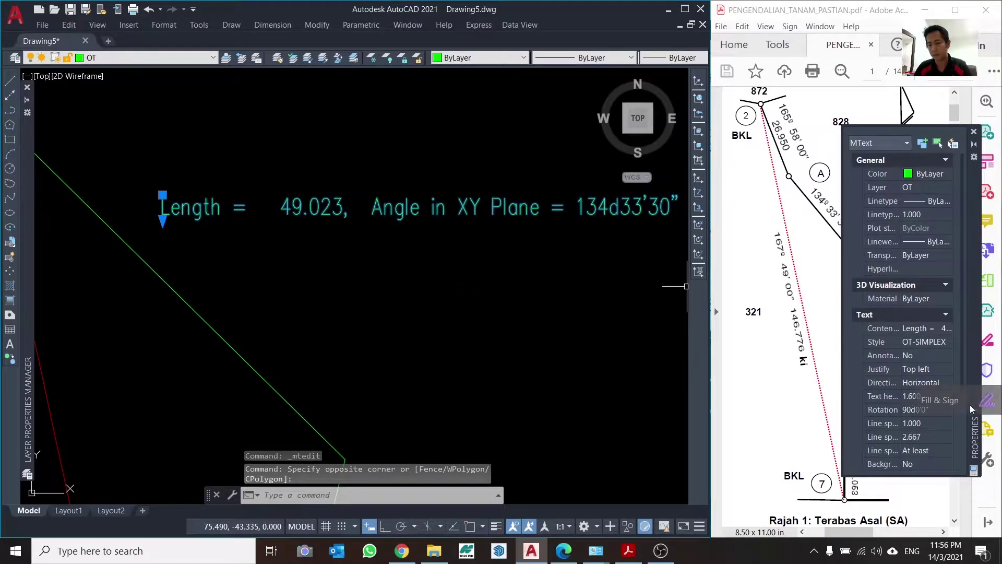
pyautogui.click(913, 410)
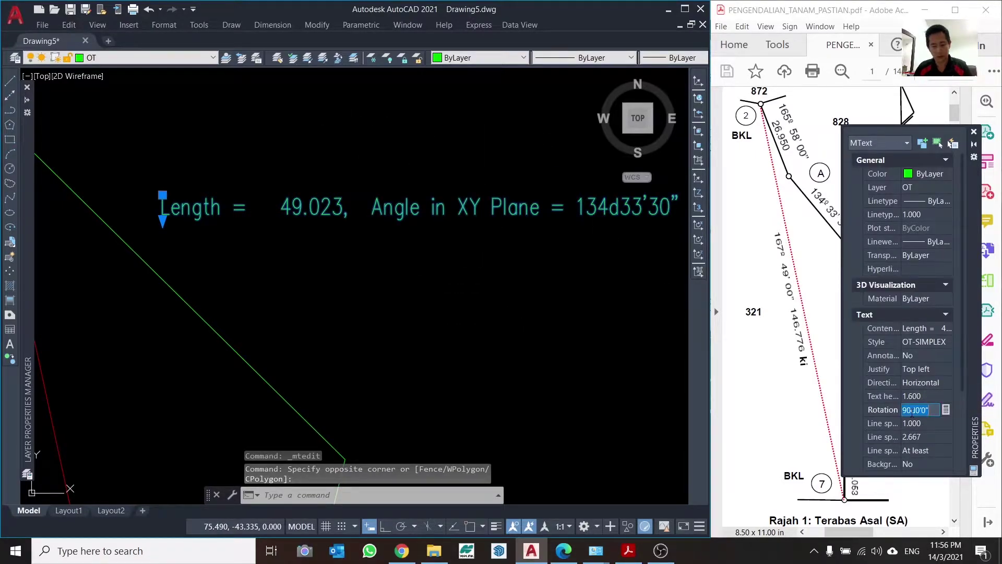
pyautogui.press('BackSpace')
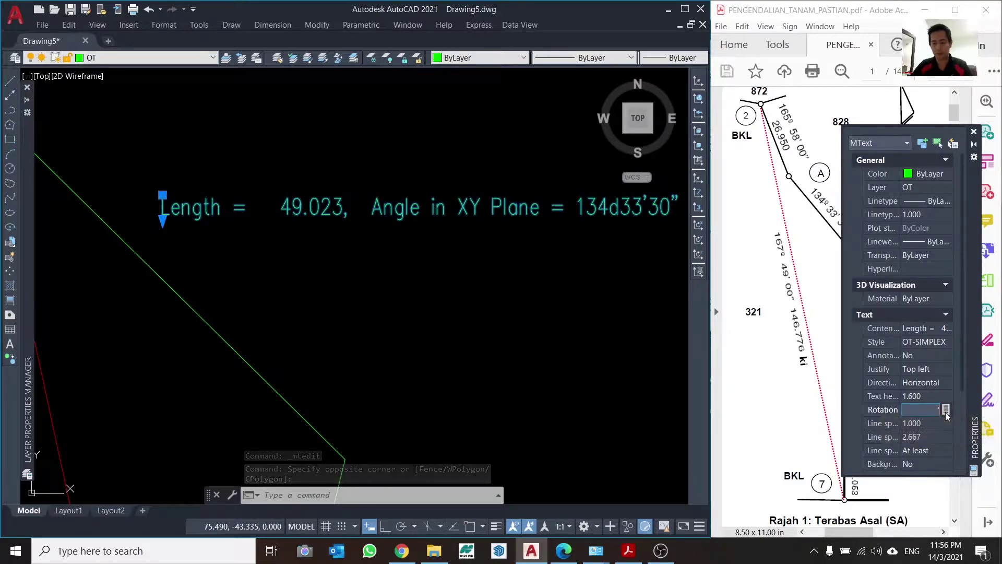
pyautogui.write('134d3')
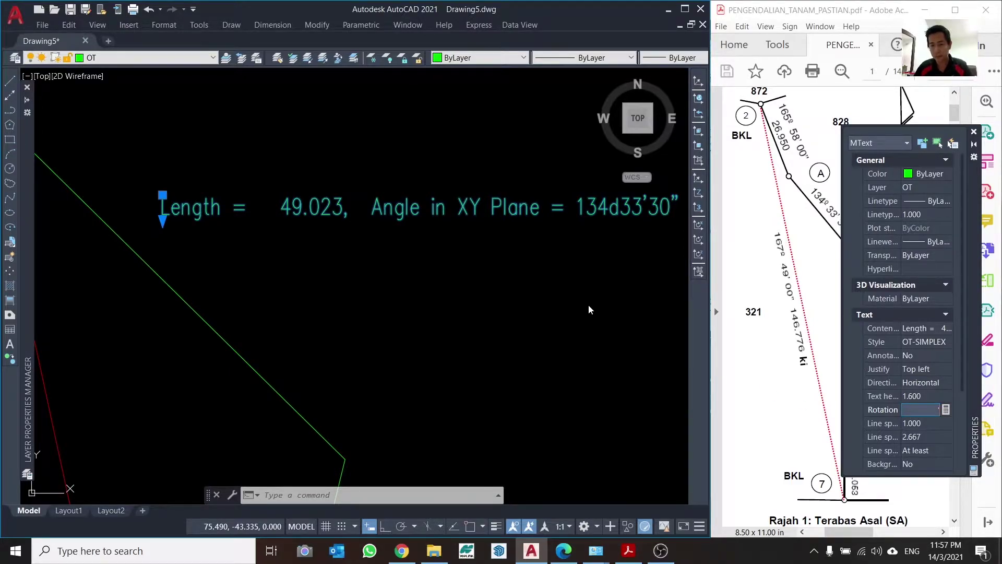
pyautogui.press('Return')
pyautogui.scroll(-5, 571, 217)
pyautogui.scroll(4, 455, 265)
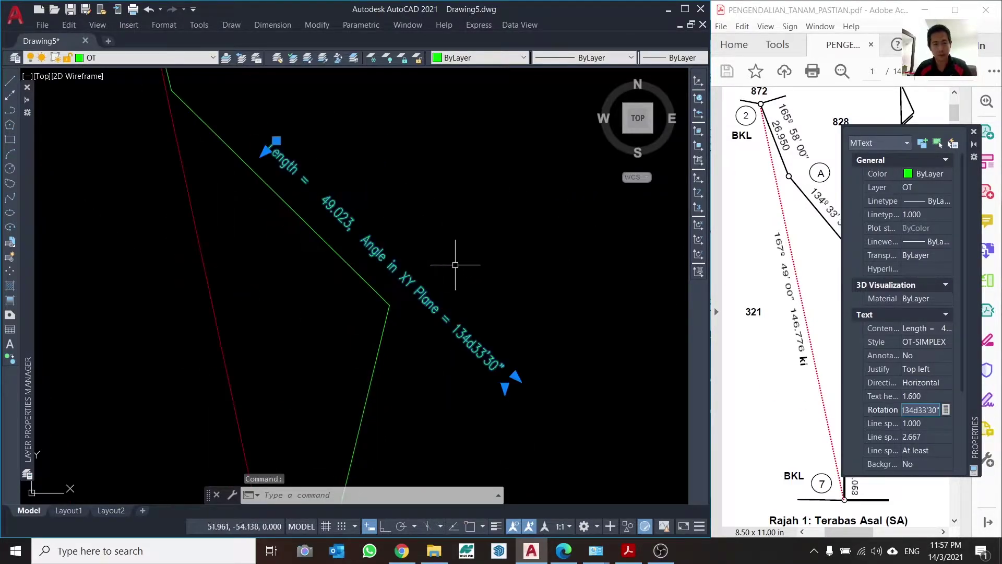
# Step: Edit the text to read 134%%d33'30" 49.023, removing the Length and Angle wording
pyautogui.doubleClick(477, 355)
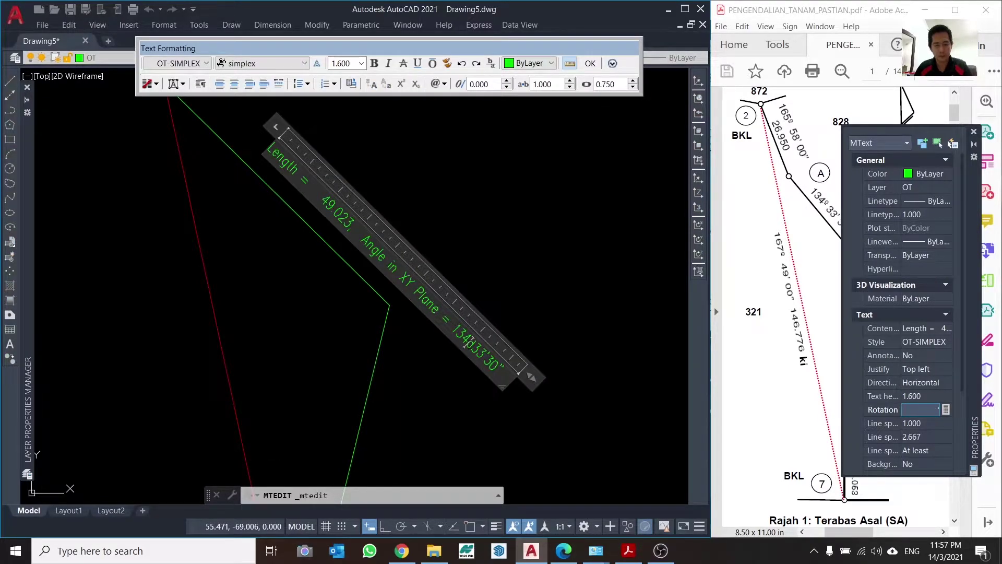
pyautogui.write('%%d')
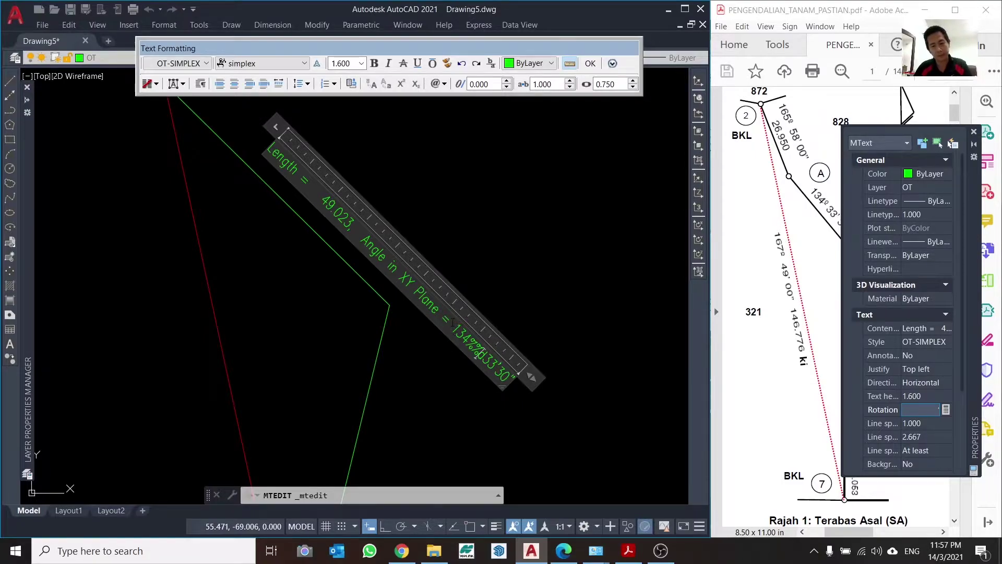
pyautogui.moveTo(453, 329); pyautogui.dragTo(275, 155)
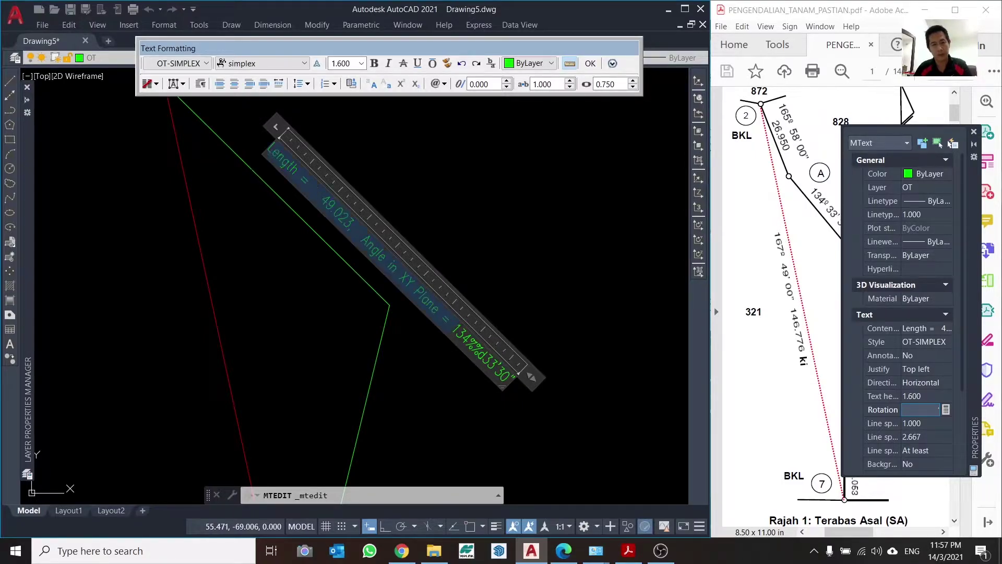
pyautogui.press('Delete')
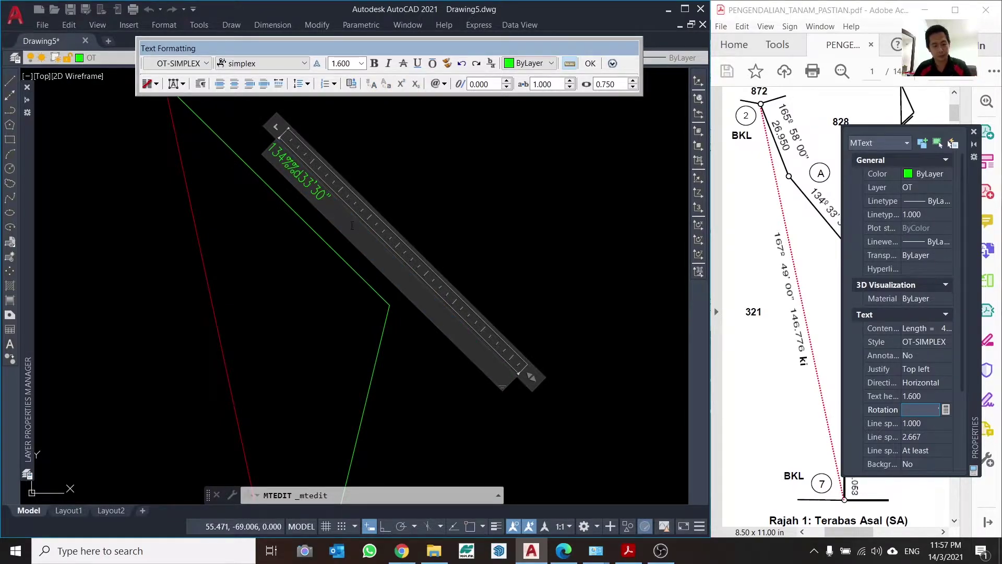
pyautogui.write('Length = 49.023, Angle in XY Plane =')
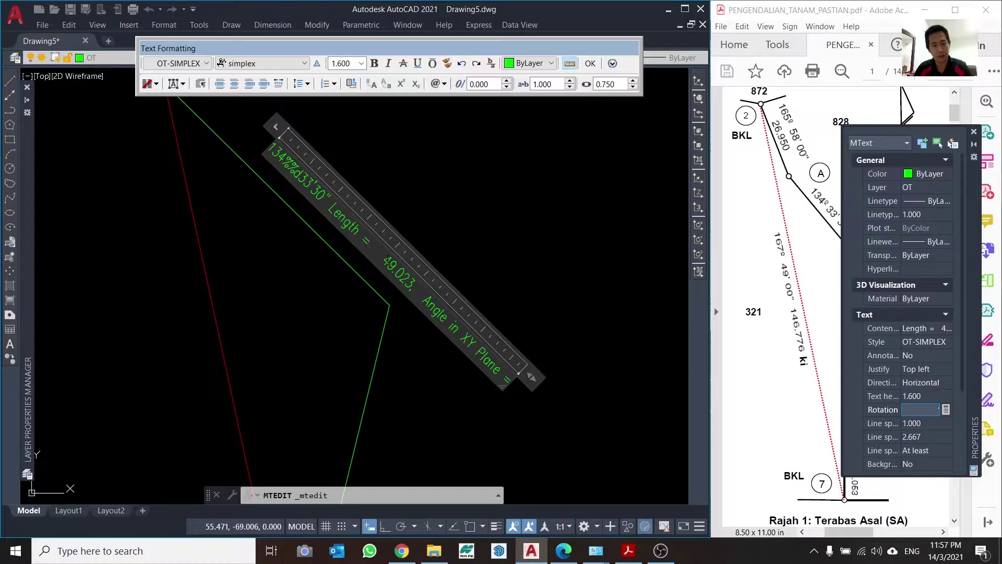
pyautogui.moveTo(387, 260); pyautogui.dragTo(338, 207)
pyautogui.press('Delete')
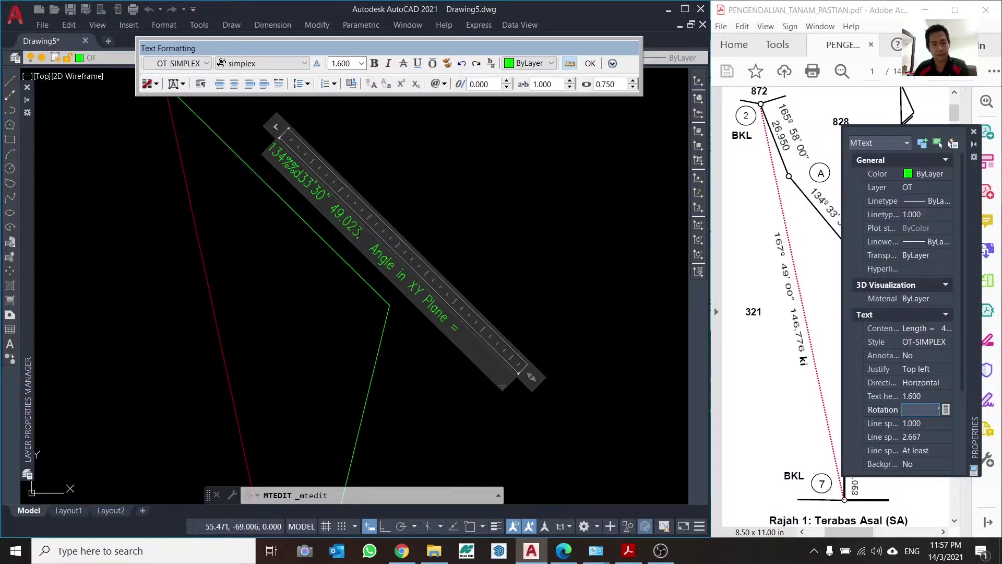
pyautogui.moveTo(364, 233); pyautogui.dragTo(509, 368)
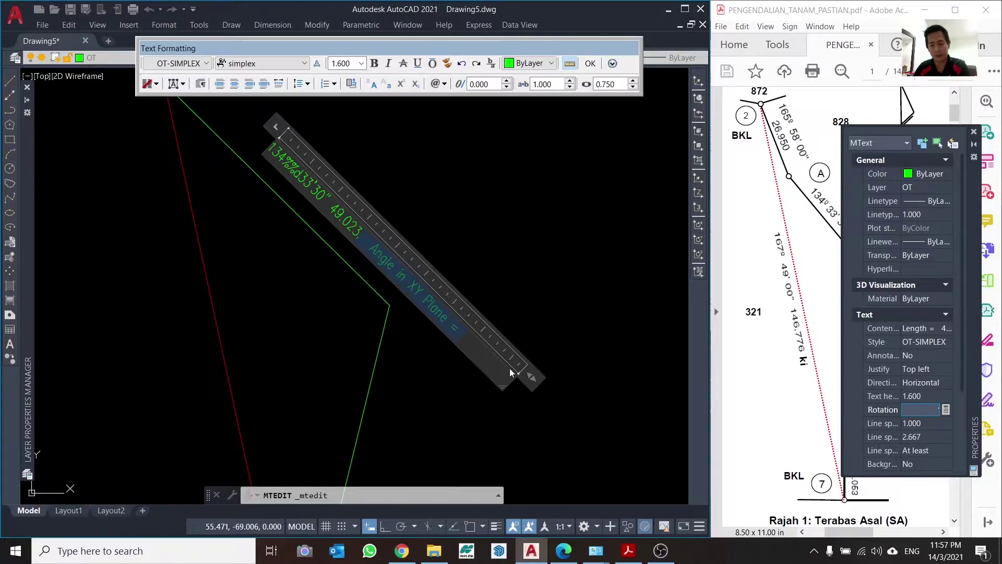
pyautogui.press('Delete')
pyautogui.hotkey('ctrl', 'Return')
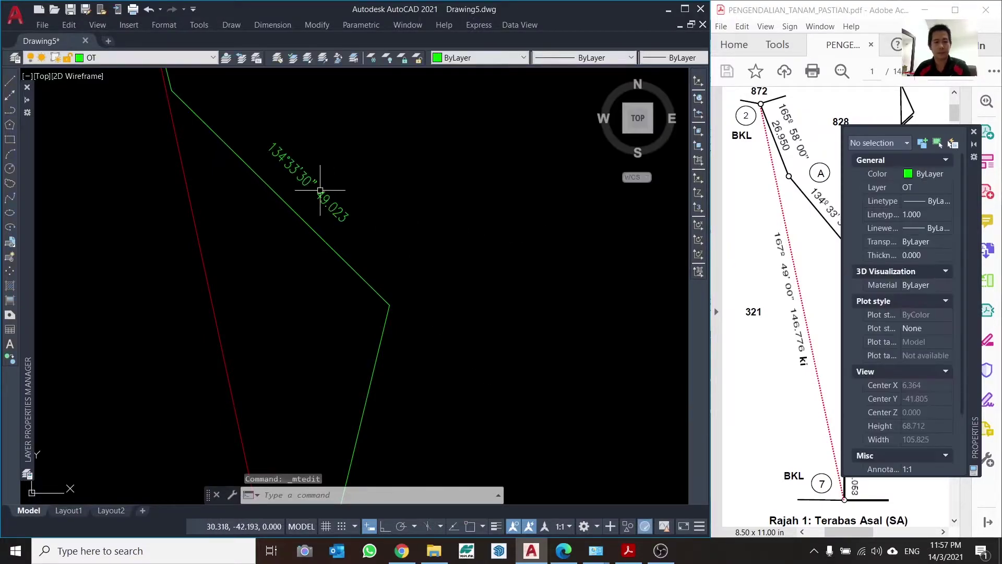
# Step: Move the 134°33'30" 49.023 label beside the second green boundary line
pyautogui.scroll(2, 320, 190)
pyautogui.scroll(2, 339, 209)
pyautogui.click(358, 224)
pyautogui.click(315, 258)
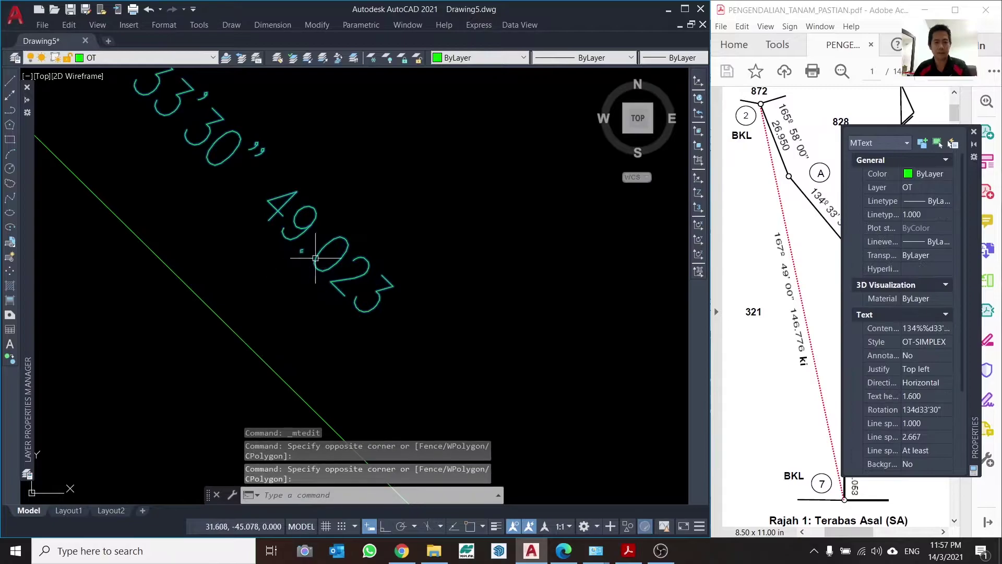
pyautogui.write('m')
pyautogui.press('Return')
pyautogui.click(448, 205)
pyautogui.click(407, 257)
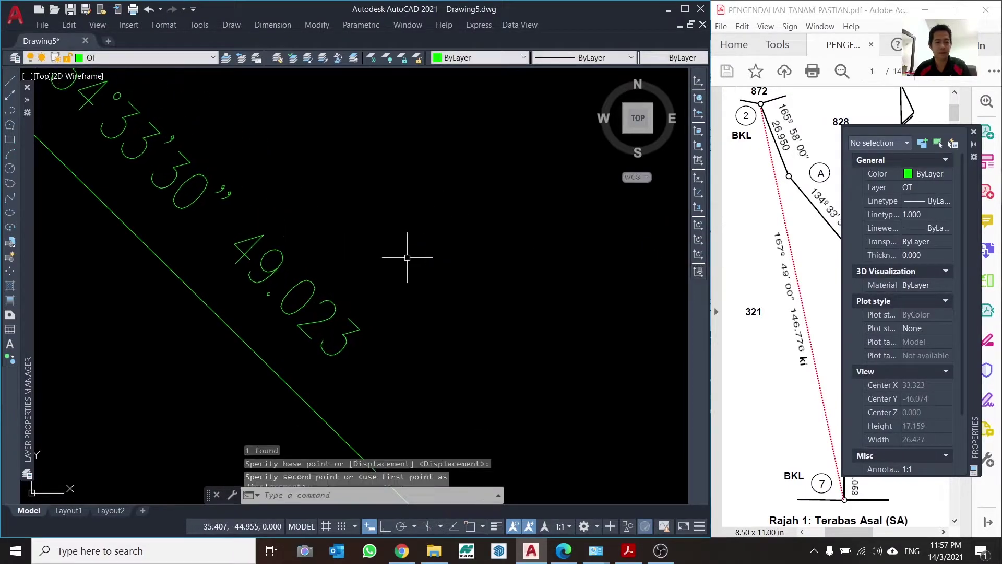
pyautogui.scroll(-5, 407, 257)
pyautogui.scroll(-5, 387, 217)
pyautogui.scroll(1, 398, 233)
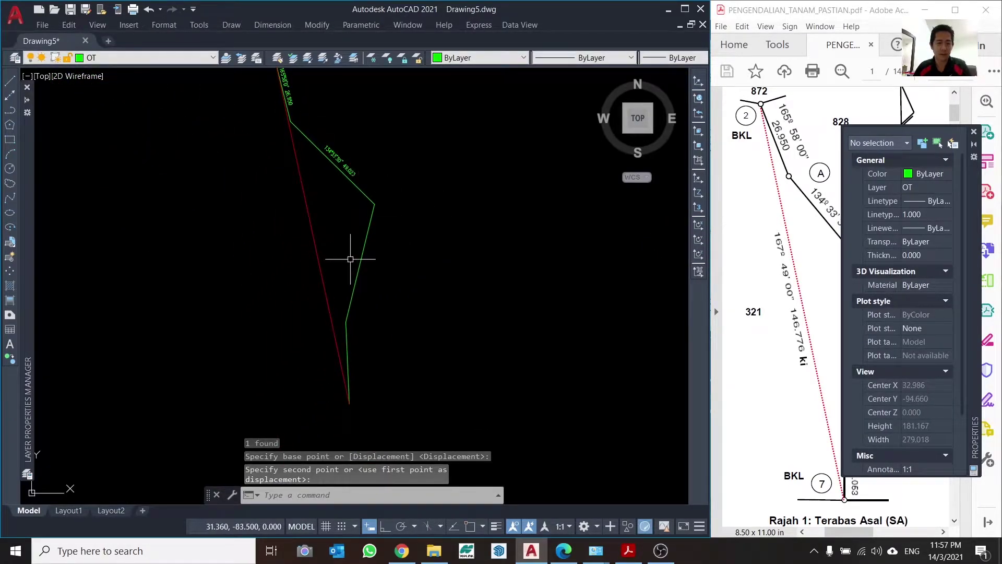
pyautogui.scroll(3, 398, 262)
pyautogui.scroll(-3, 398, 261)
# Step: List the next green boundary line and paste its 50.342 length and 193d43'0" angle as text
pyautogui.click(403, 254)
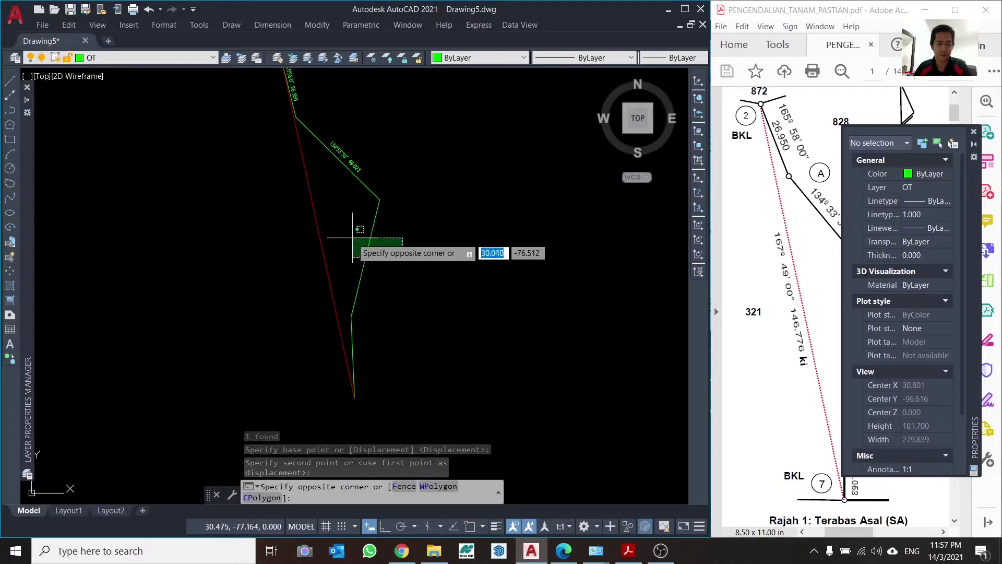
pyautogui.click(353, 237)
pyautogui.write('li')
pyautogui.press('Return')
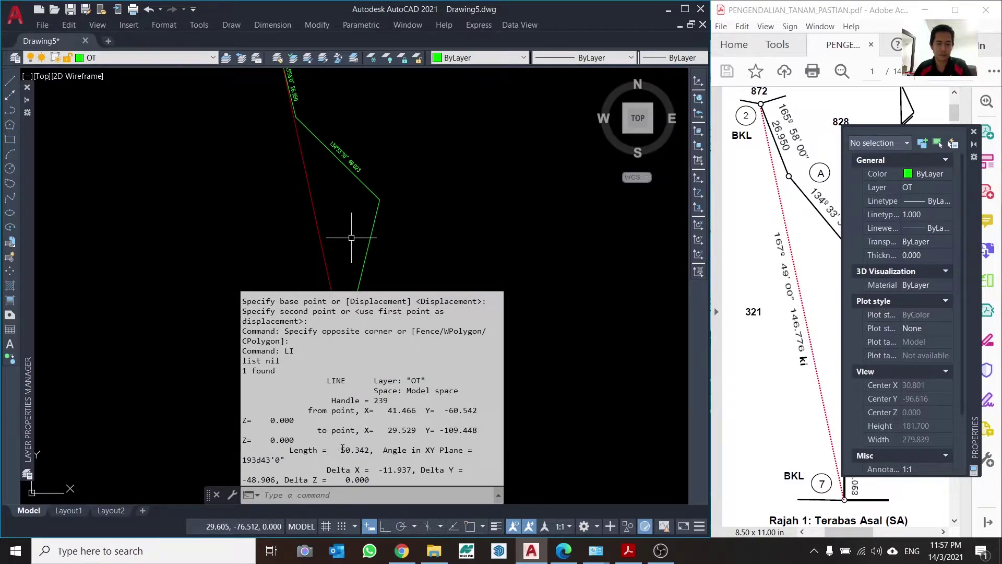
pyautogui.moveTo(341, 450); pyautogui.dragTo(284, 462)
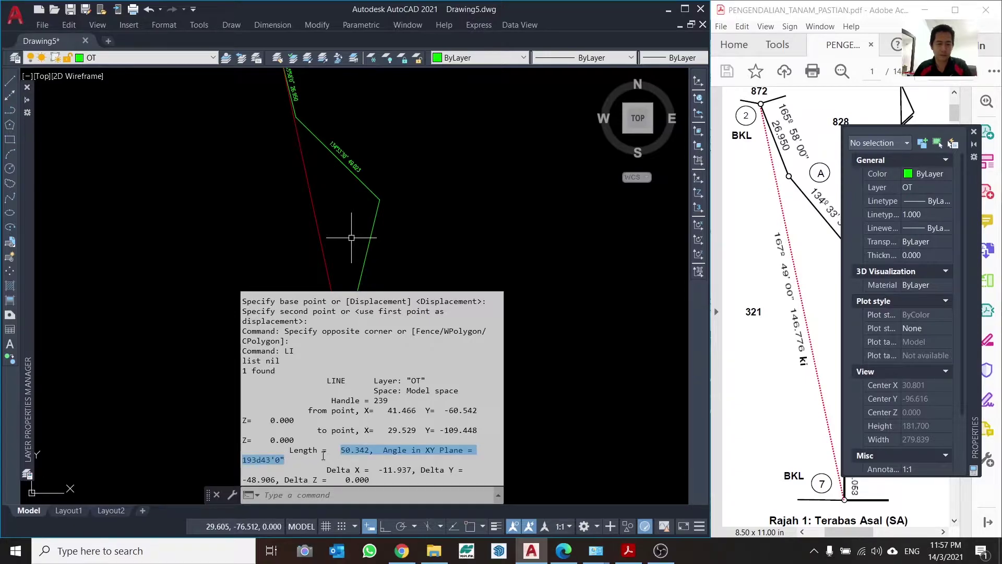
pyautogui.click(338, 448)
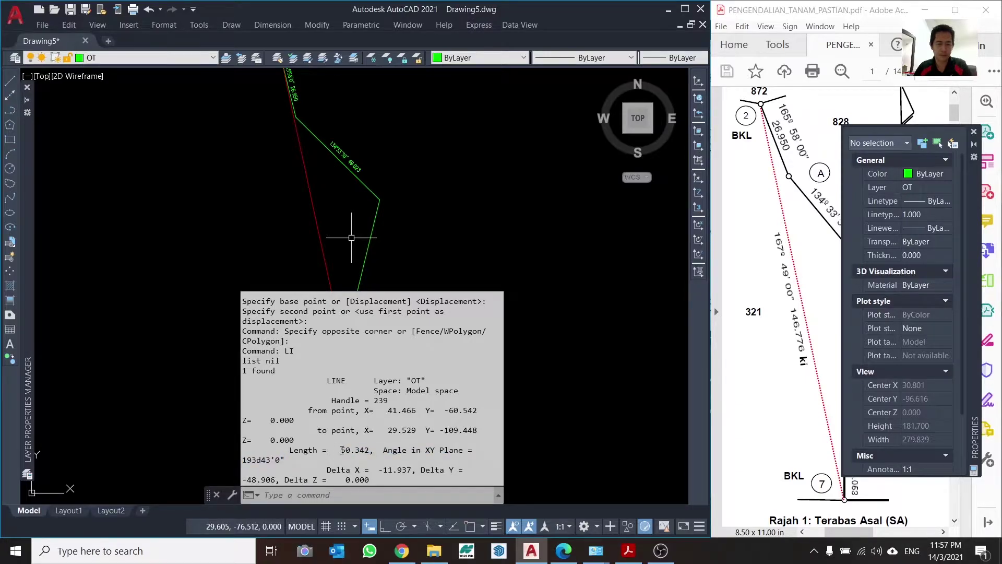
pyautogui.moveTo(342, 450); pyautogui.dragTo(372, 451)
pyautogui.moveTo(286, 460)
pyautogui.mouseDown()
pyautogui.moveTo(242, 457)
pyautogui.moveTo(335, 451)
pyautogui.mouseUp()
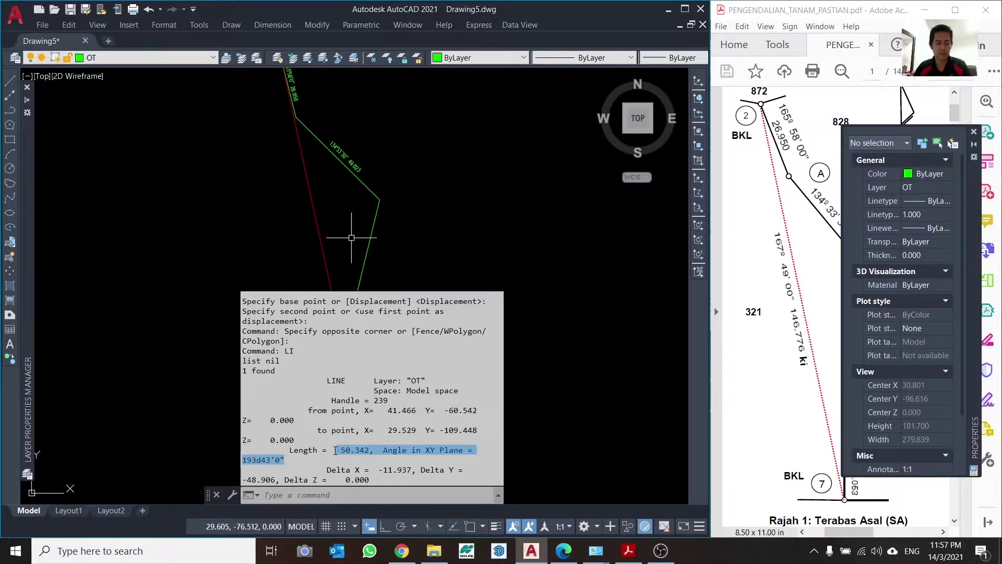
pyautogui.hotkey('ctrl', 'c')
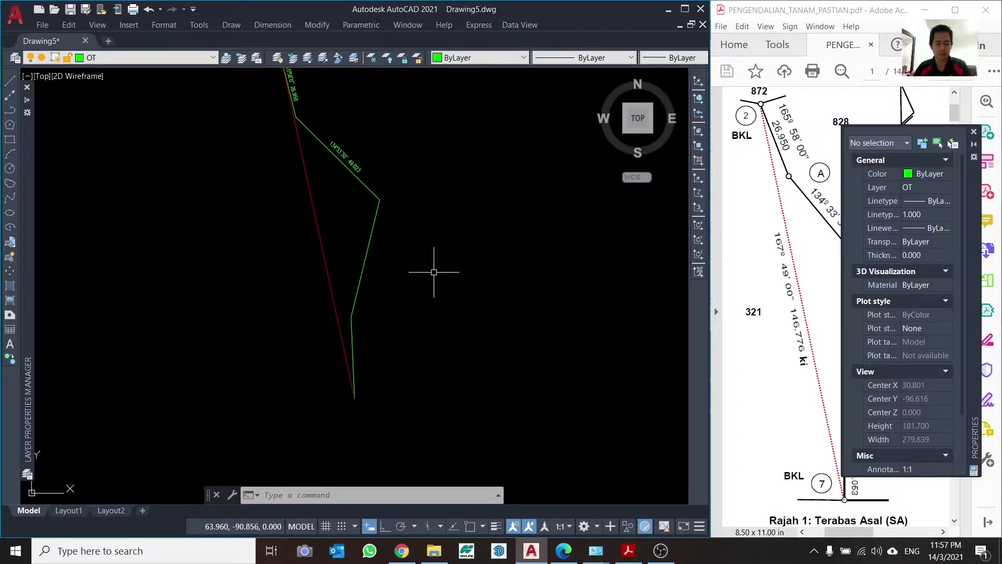
pyautogui.hotkey('ctrl', 'v')
pyautogui.click(418, 285)
pyautogui.scroll(5, 503, 282)
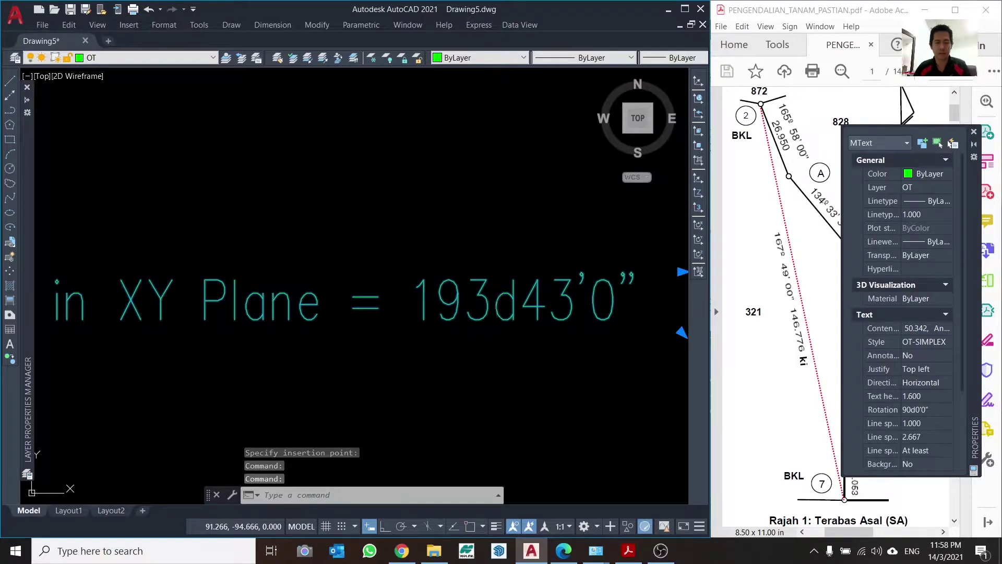
# Step: Edit the pasted text down to 193d43'0" 50.342, removing the Angle in XY Plane wording
pyautogui.doubleClick(496, 305)
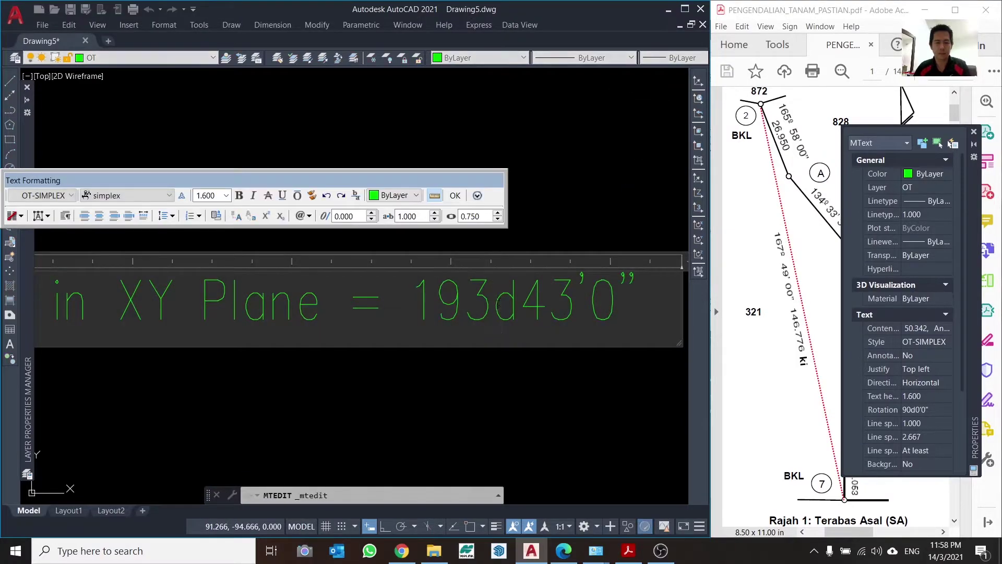
pyautogui.click(418, 306)
pyautogui.hotkey('ctrl', 'a')
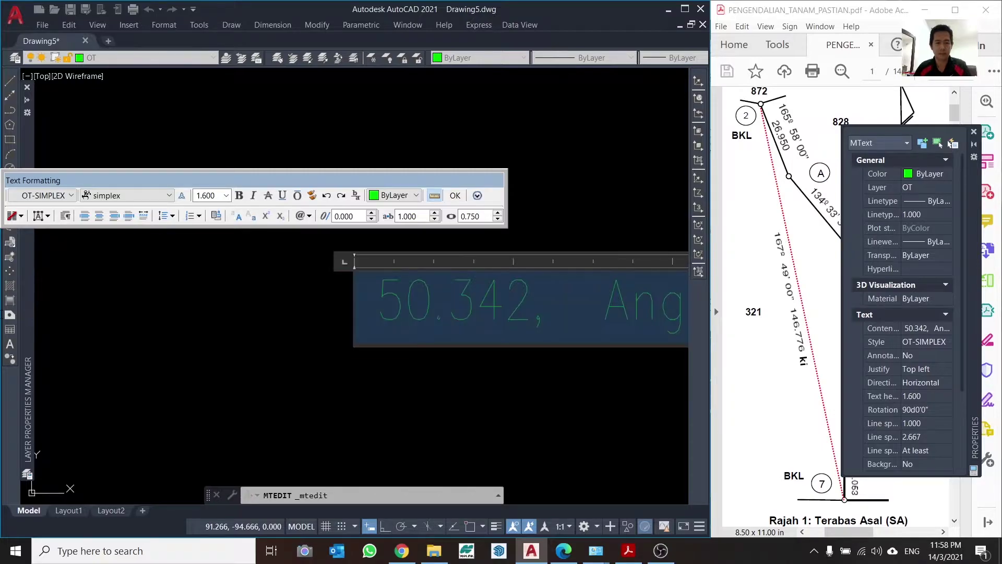
pyautogui.press('BackSpace')
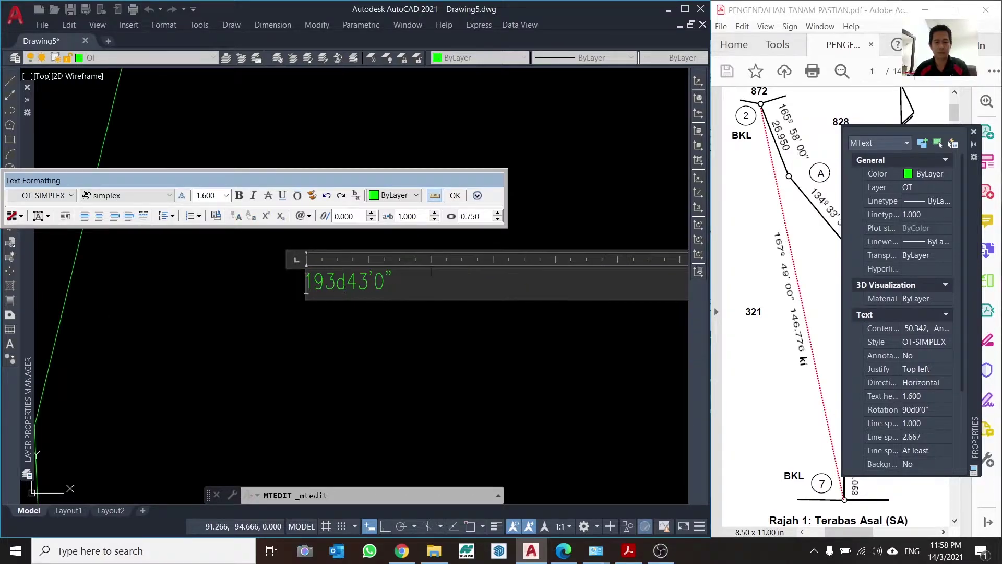
pyautogui.hotkey('ctrl', 'z')
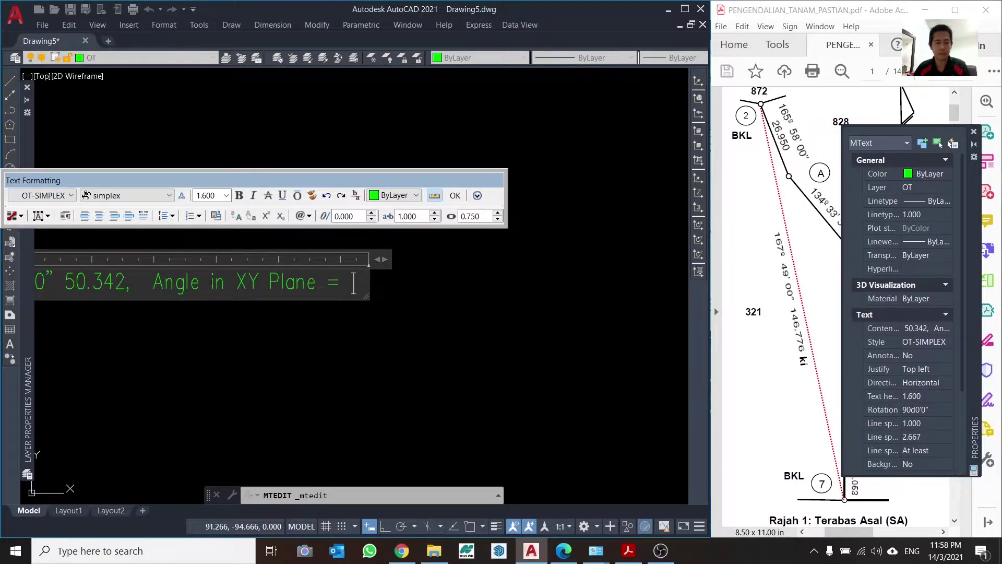
pyautogui.moveTo(127, 282); pyautogui.dragTo(442, 293)
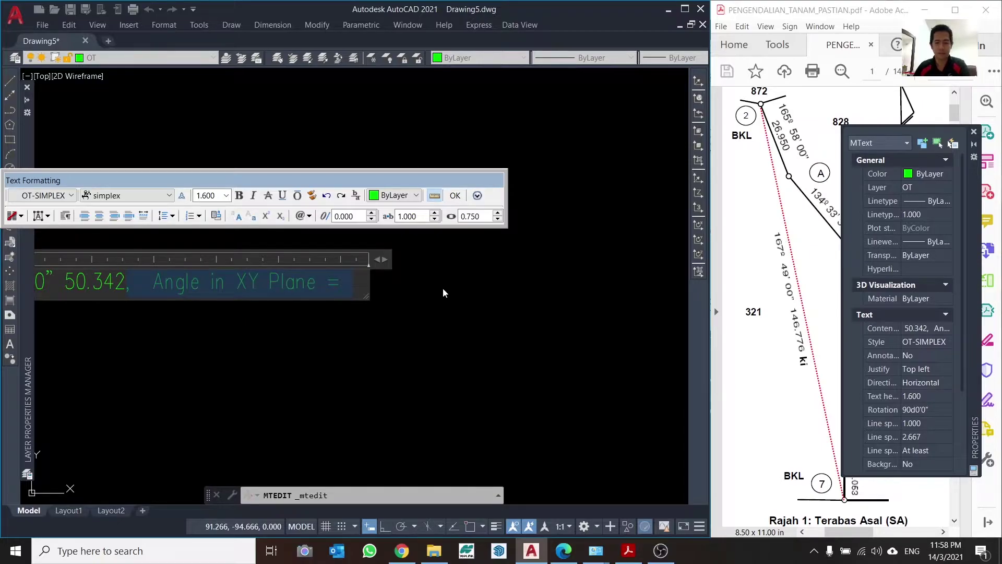
pyautogui.press('Home')
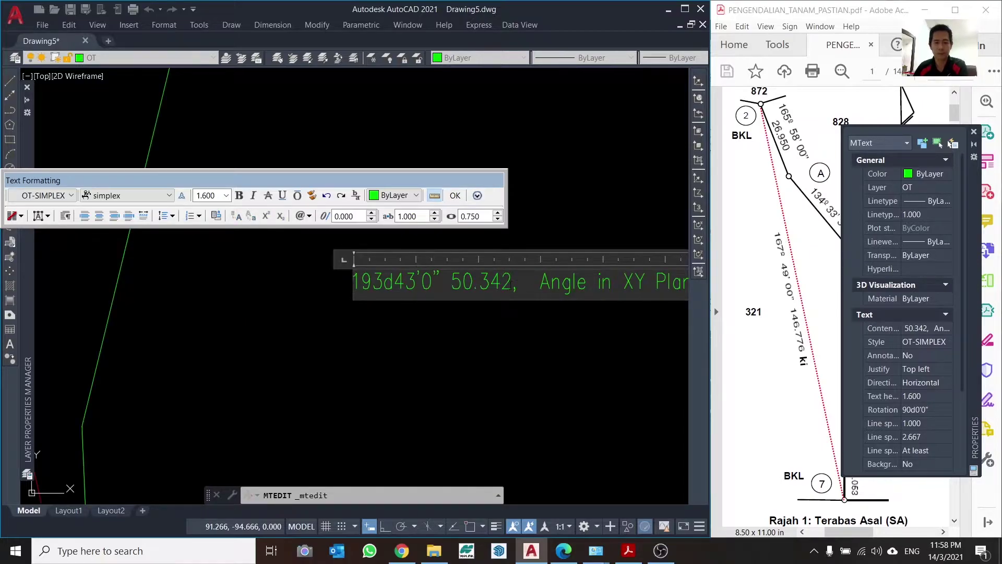
pyautogui.scroll(-1, 512, 284)
pyautogui.moveTo(508, 286); pyautogui.dragTo(709, 317)
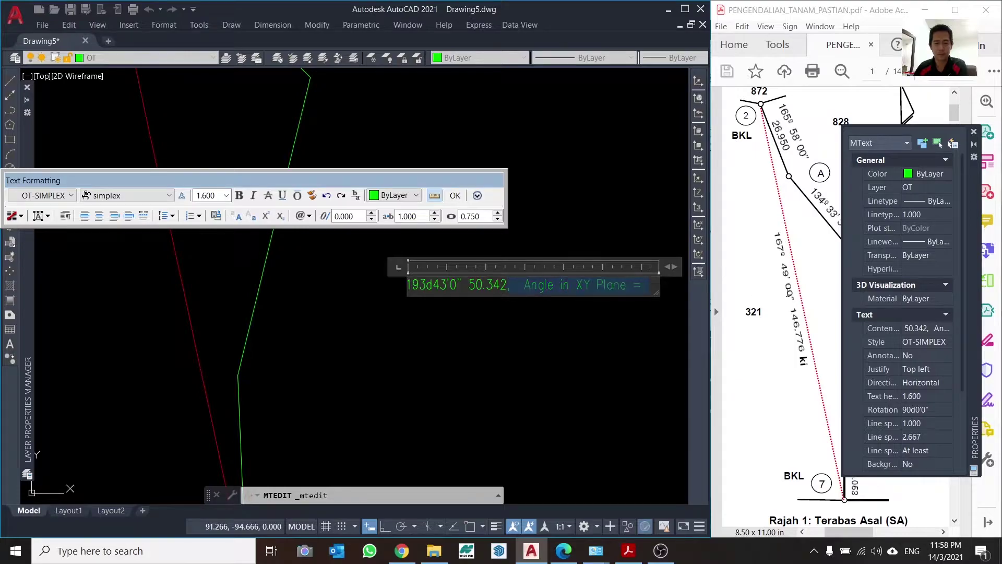
pyautogui.press('Delete')
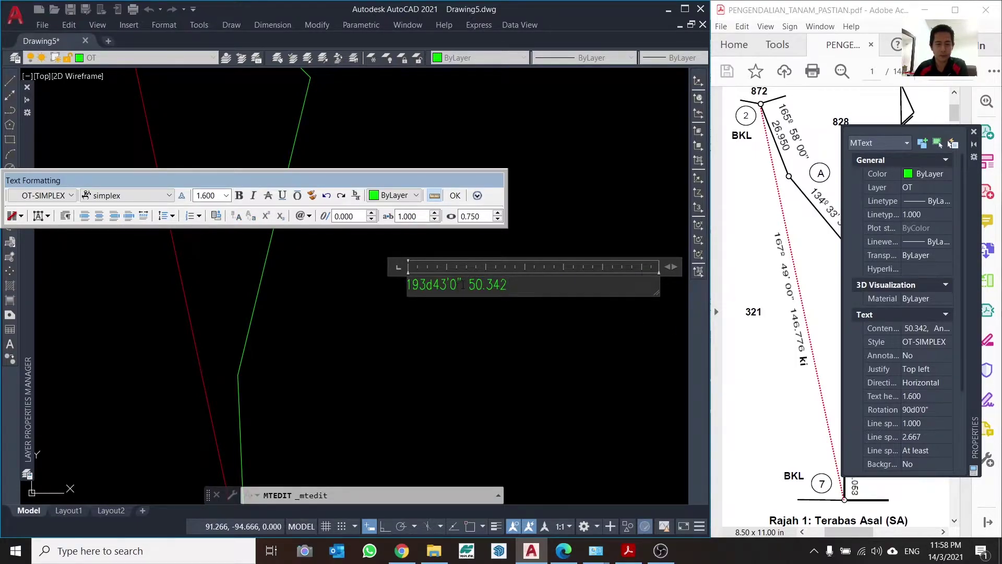
pyautogui.moveTo(463, 284); pyautogui.dragTo(371, 295)
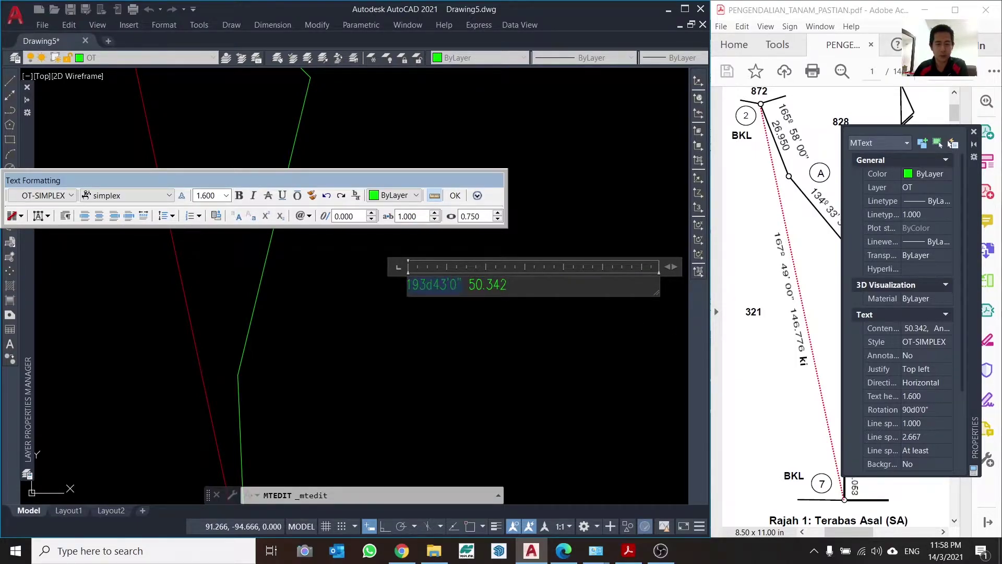
pyautogui.click(424, 284)
# Step: Insert the %% degree code and rotate the label to 193d43'0" in Properties
pyautogui.write('%%')
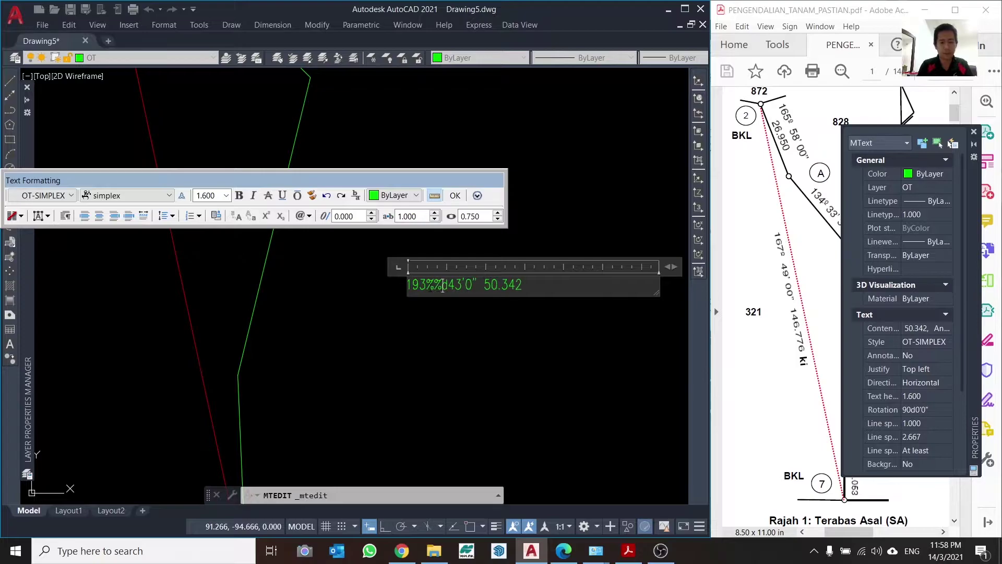
pyautogui.click(460, 253)
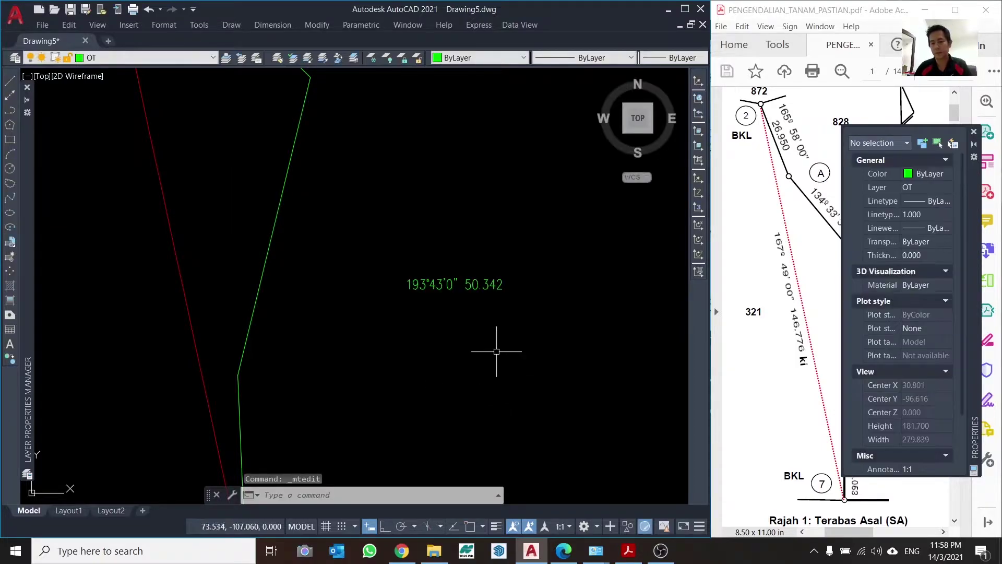
pyautogui.click(448, 272)
pyautogui.click(421, 307)
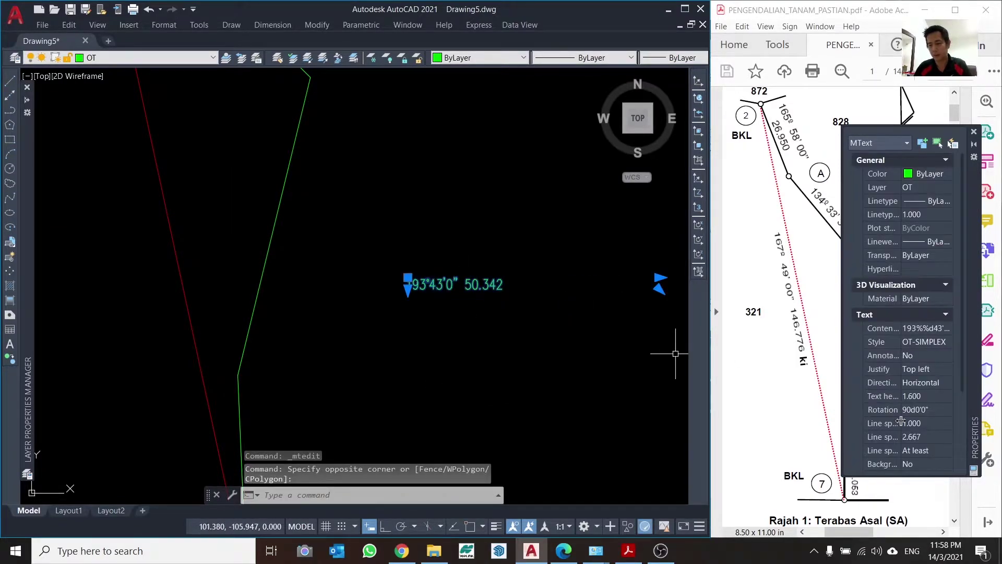
pyautogui.click(917, 410)
pyautogui.write('193d43\'0"')
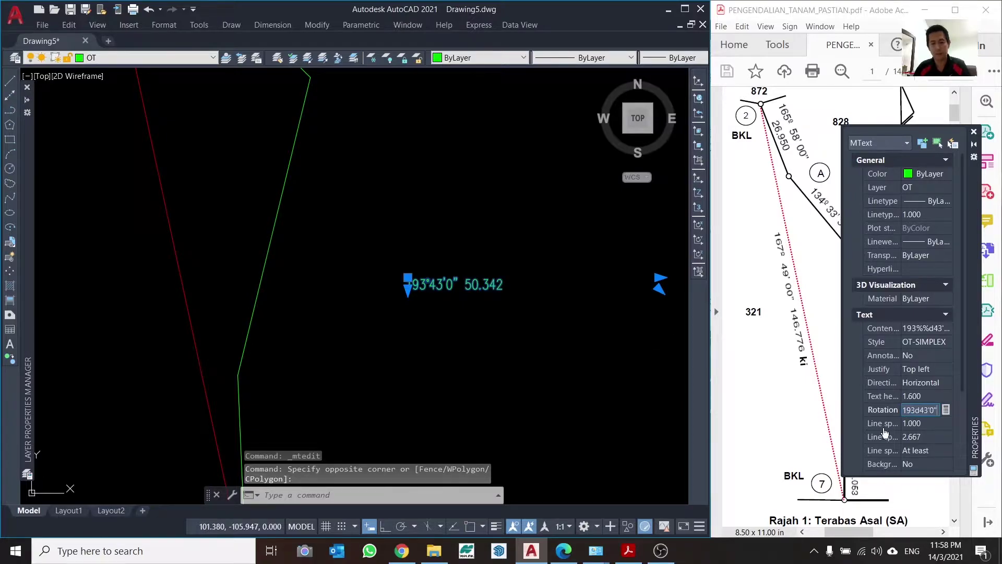
pyautogui.press('Escape')
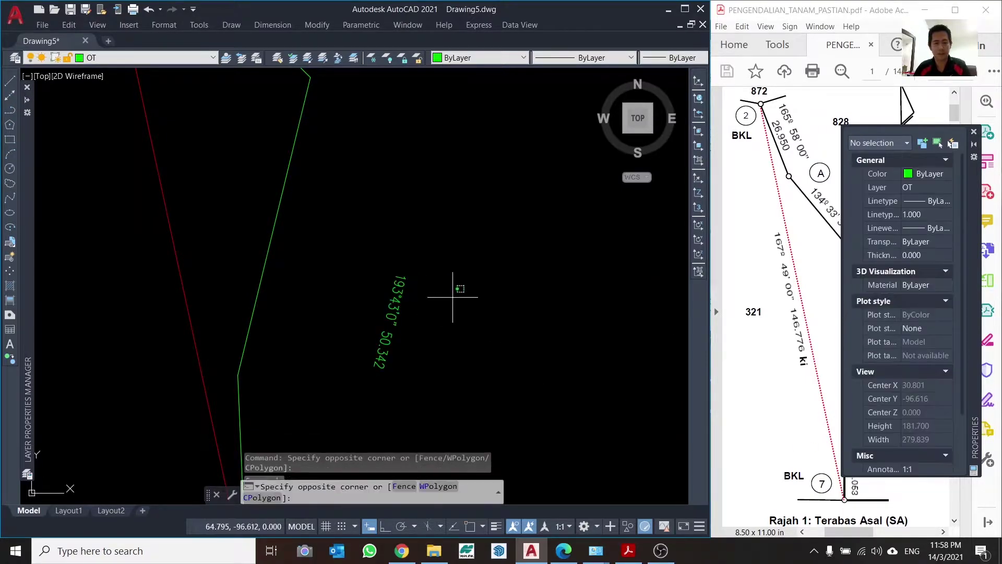
# Step: Move the 193°43'0" 50.342 label beside the upper green boundary line
pyautogui.click(365, 313)
pyautogui.write('m')
pyautogui.press('Return')
pyautogui.click(486, 328)
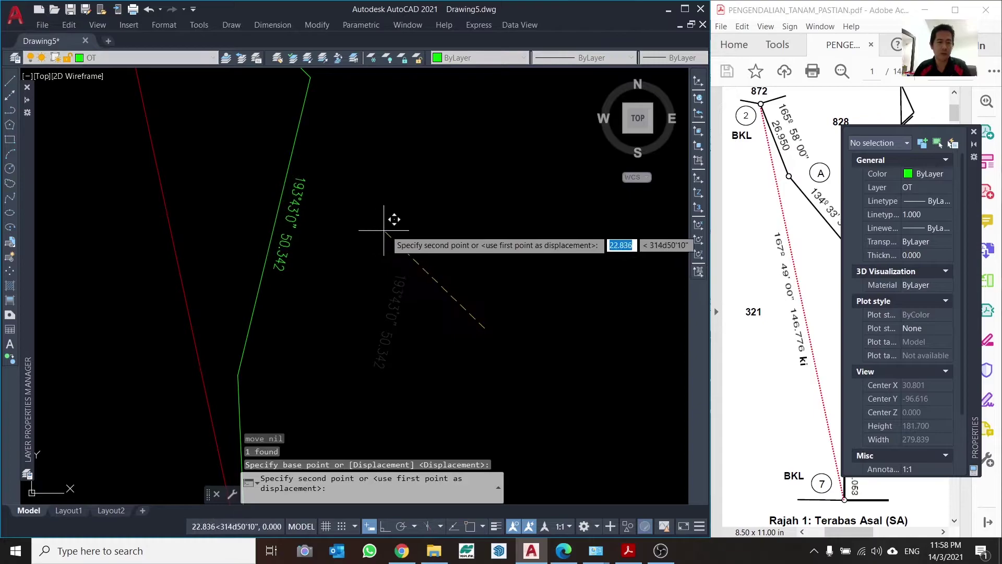
pyautogui.click(327, 142)
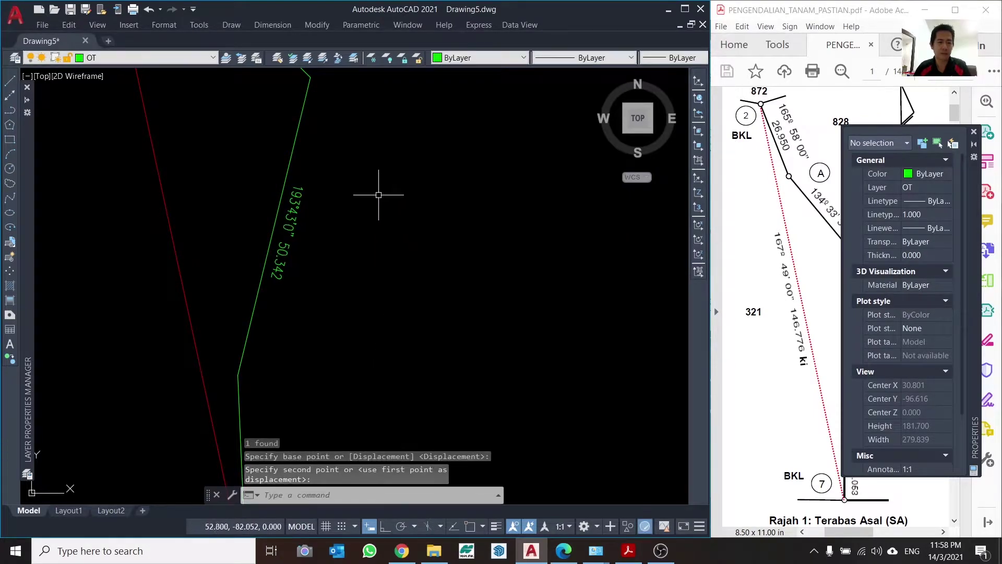
pyautogui.scroll(3, 374, 230)
pyautogui.scroll(1, 351, 202)
pyautogui.click(368, 171)
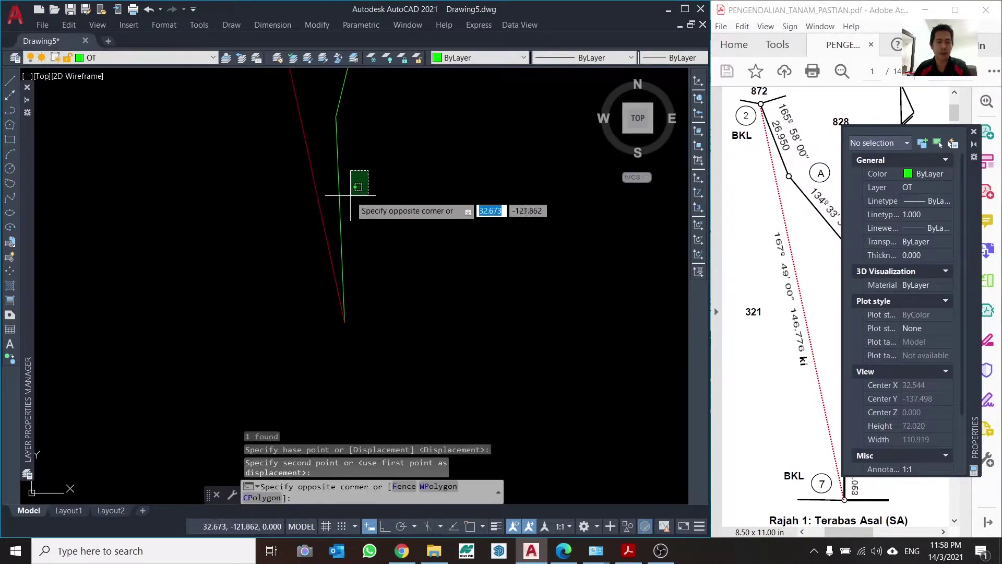
# Step: List the lower green line and paste its 34.053 length and 177d34'0" angle as text
pyautogui.click(339, 220)
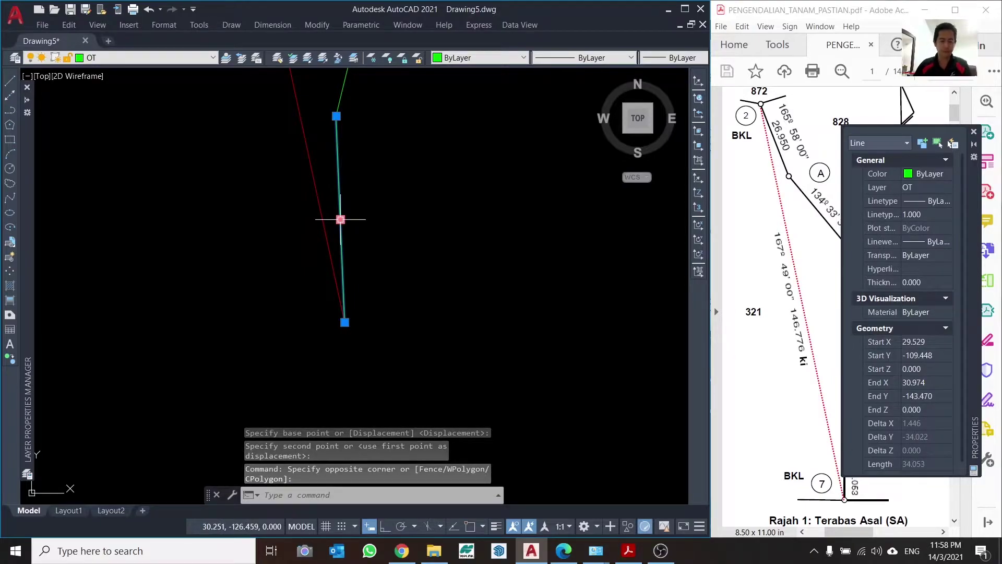
pyautogui.write('LI')
pyautogui.press('Return')
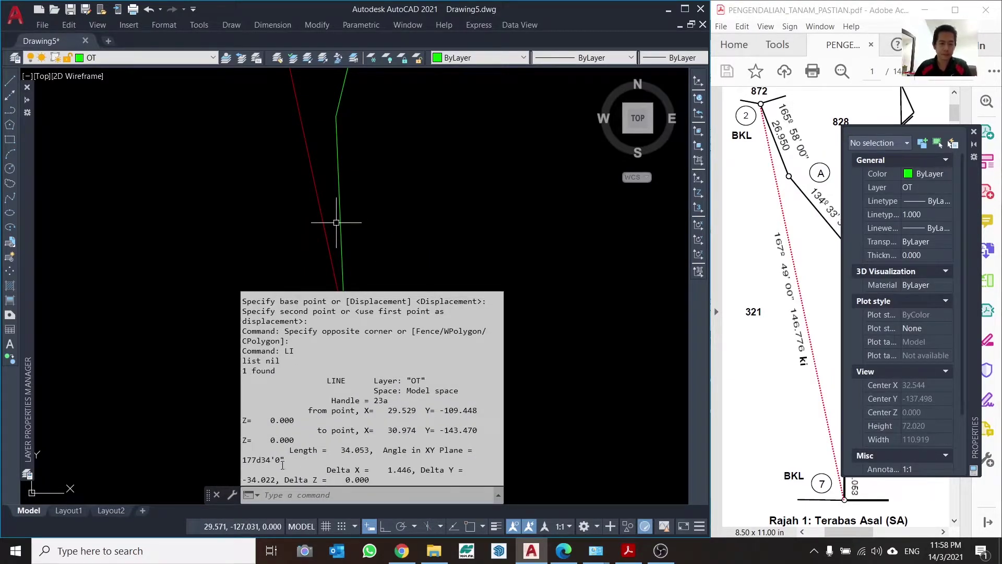
pyautogui.moveTo(373, 460); pyautogui.dragTo(337, 450)
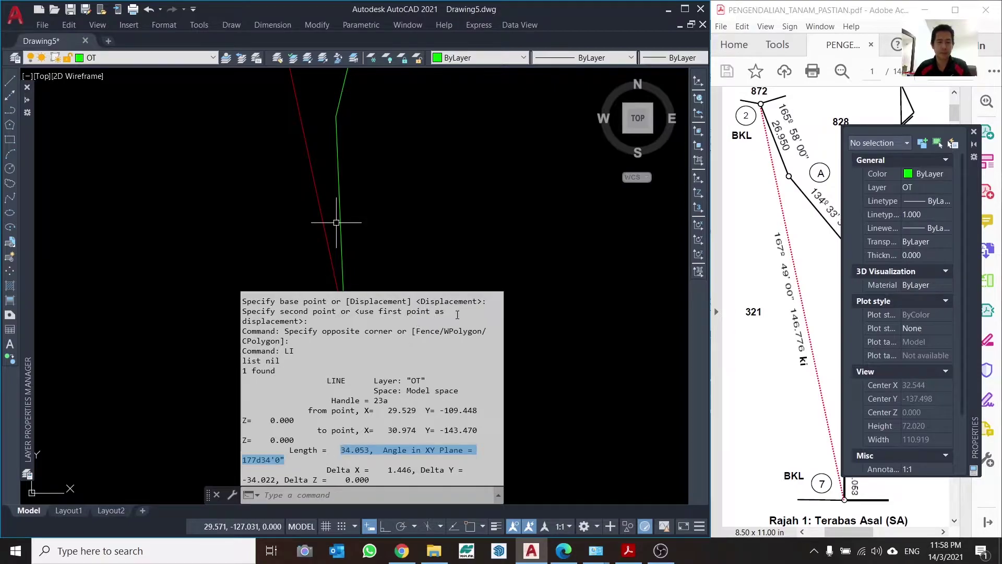
pyautogui.hotkey('ctrl', 'c')
pyautogui.hotkey('ctrl', 'v')
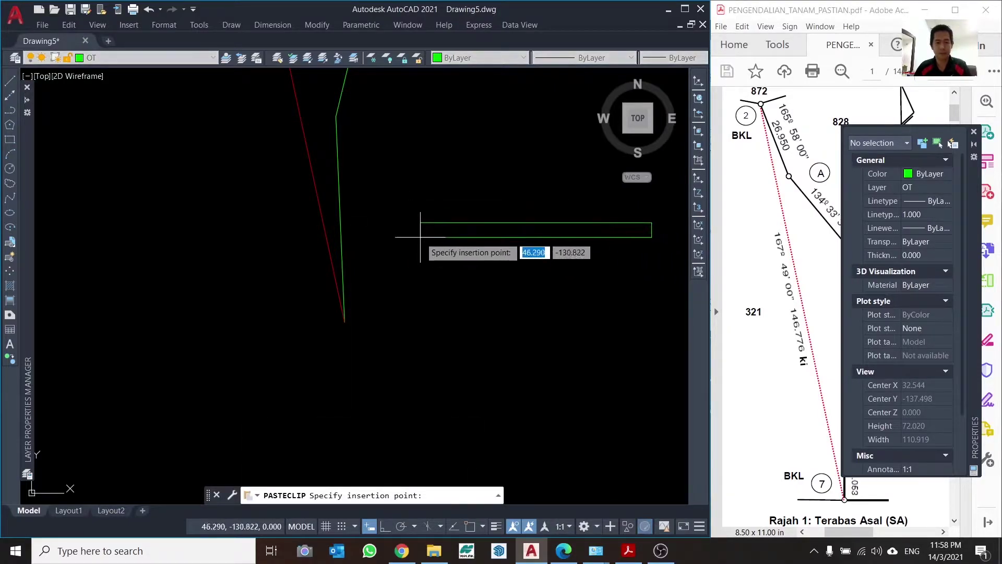
pyautogui.click(374, 229)
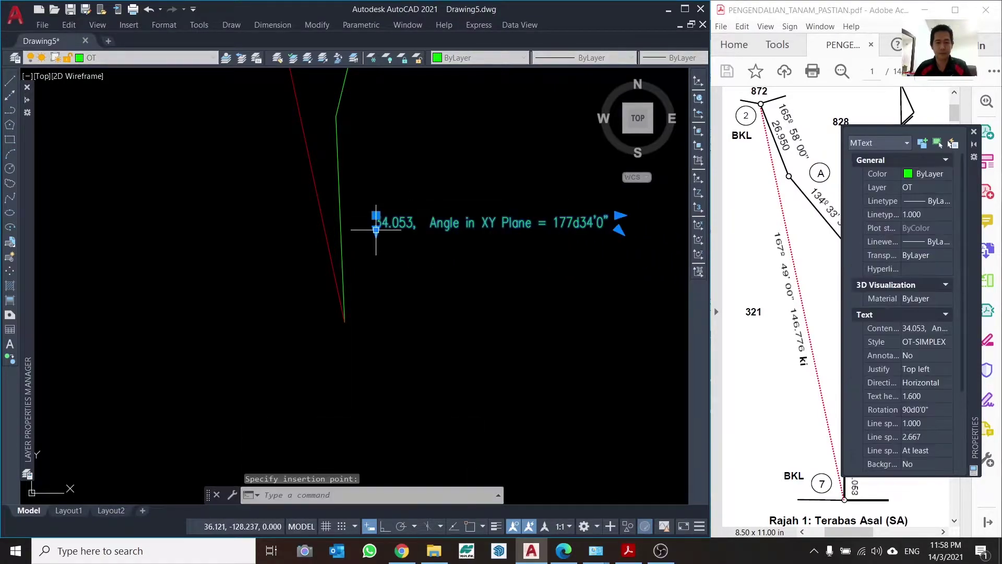
# Step: Reorder the text to 177%%d34'0" 34.053, deleting the Angle in XY Plane words
pyautogui.doubleClick(556, 224)
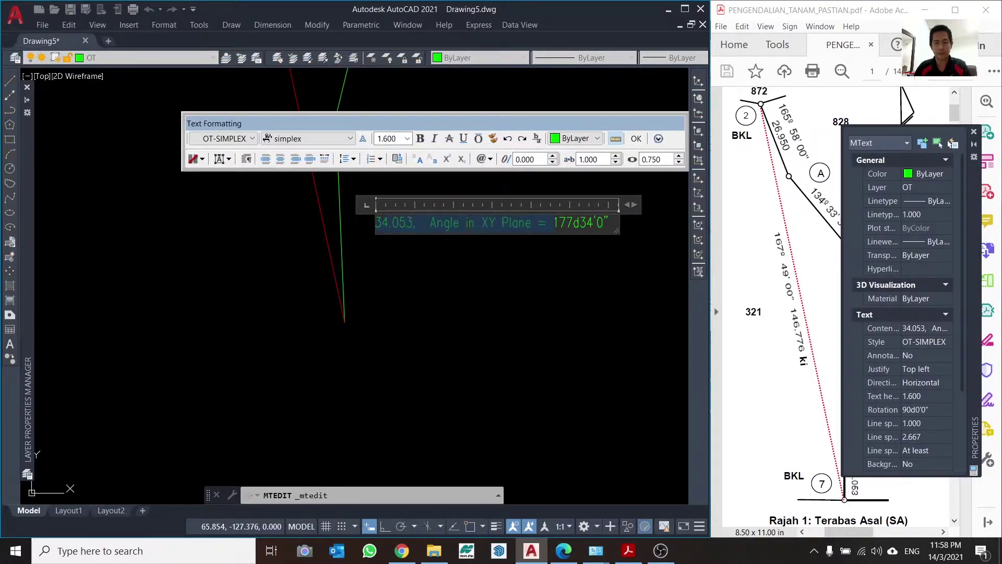
pyautogui.press('Delete')
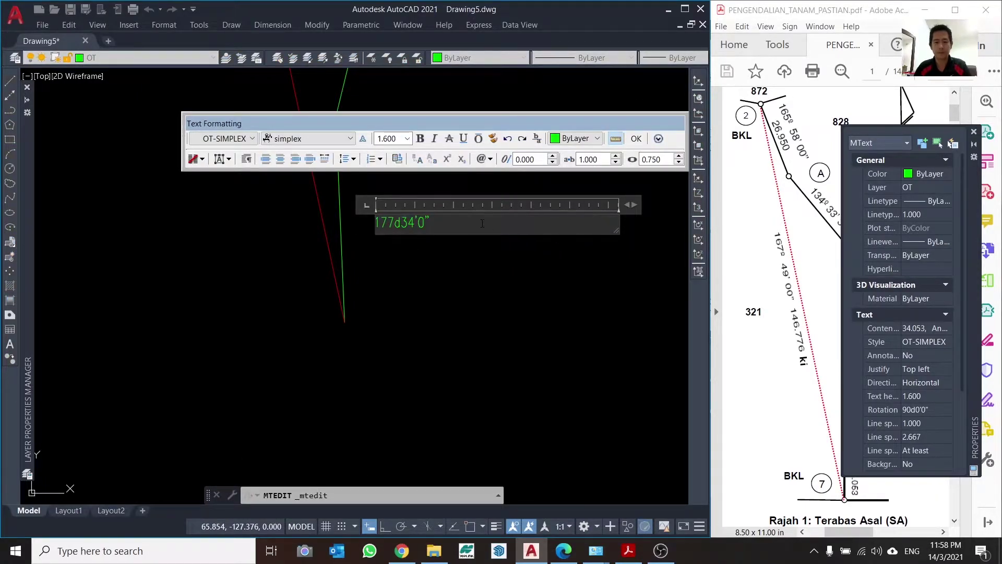
pyautogui.click(479, 225)
pyautogui.hotkey('ctrl', 'v')
pyautogui.moveTo(616, 224); pyautogui.dragTo(476, 225)
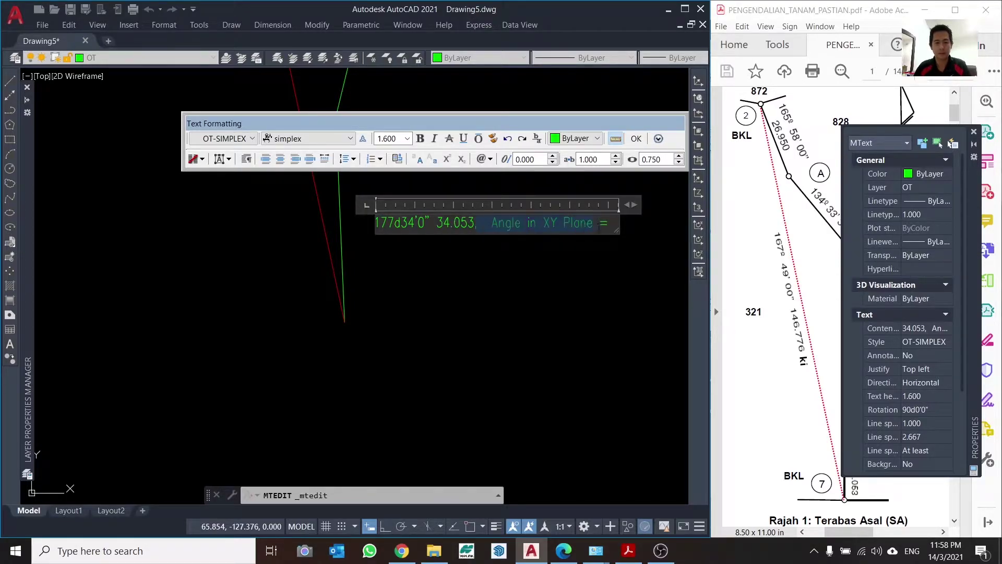
pyautogui.press('BackSpace')
pyautogui.press('BackSpace')
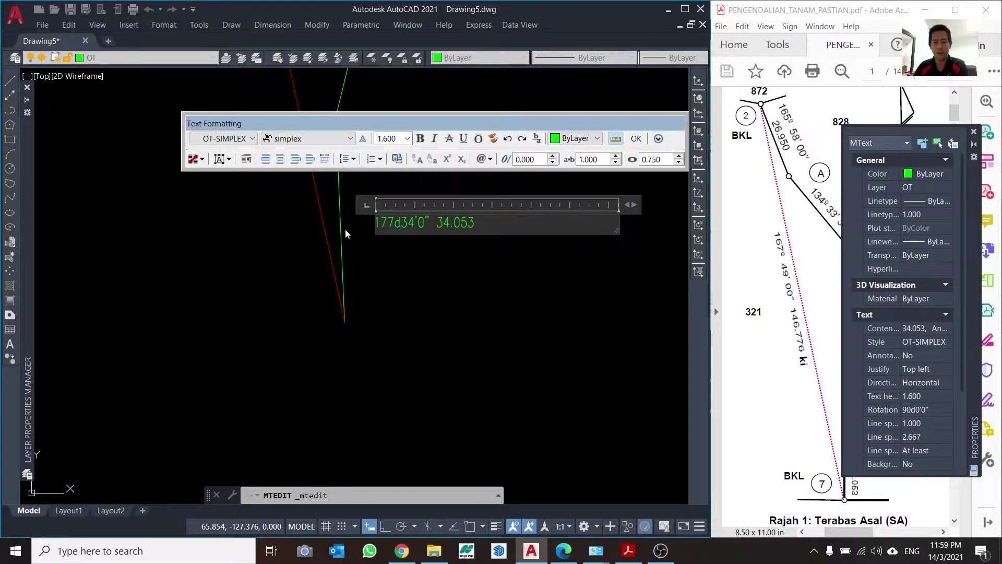
pyautogui.hotkey('shift', 'Home')
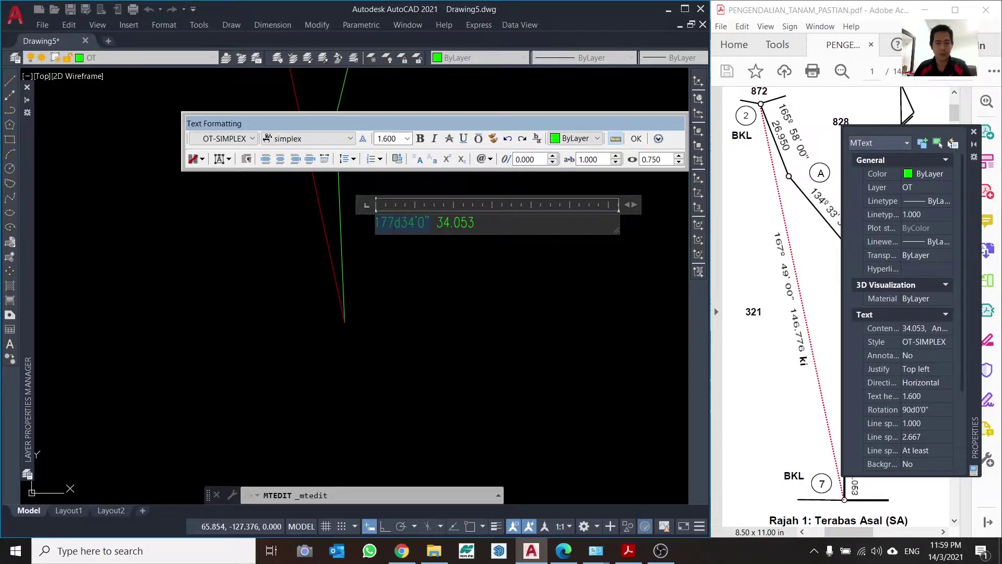
pyautogui.click(399, 224)
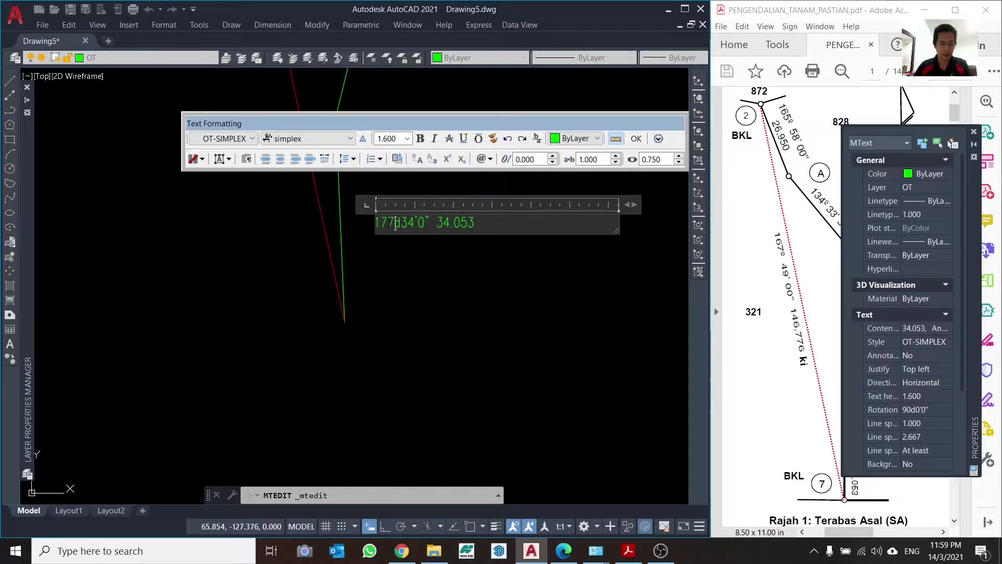
pyautogui.write('%%')
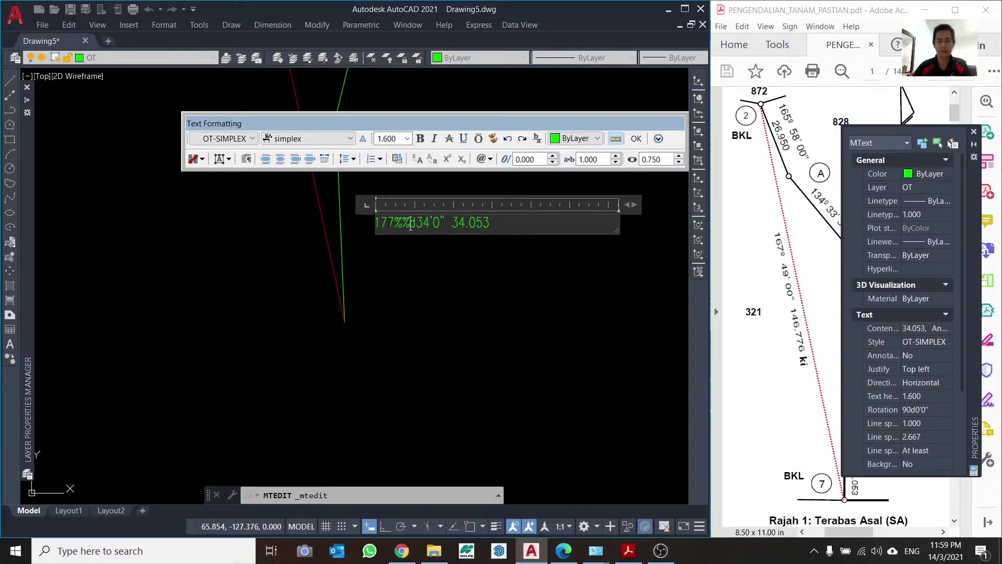
pyautogui.click(504, 276)
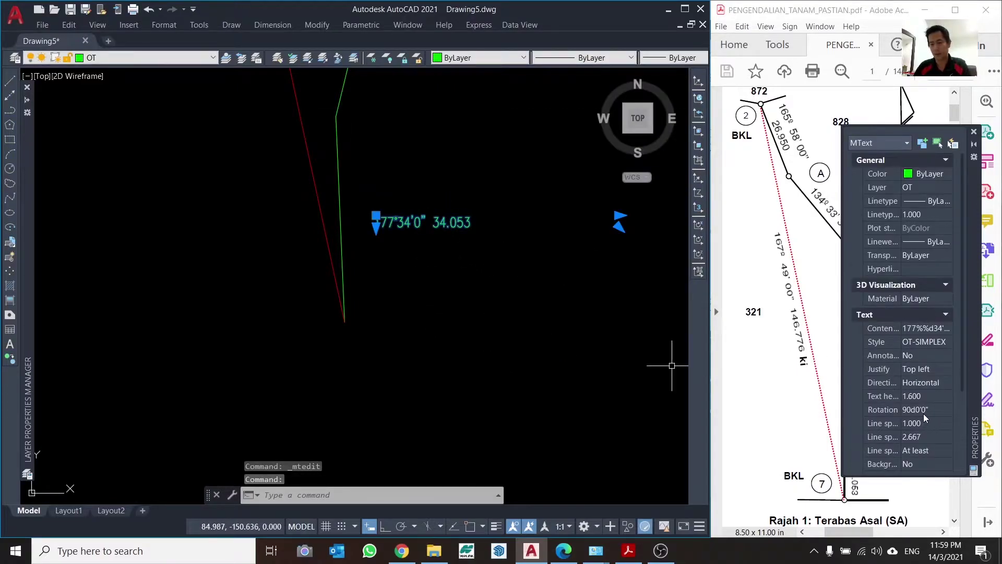
# Step: Set the label's rotation to 177d34'0" in Properties
pyautogui.click(918, 411)
pyautogui.write('177d34\'0"')
pyautogui.press('Return')
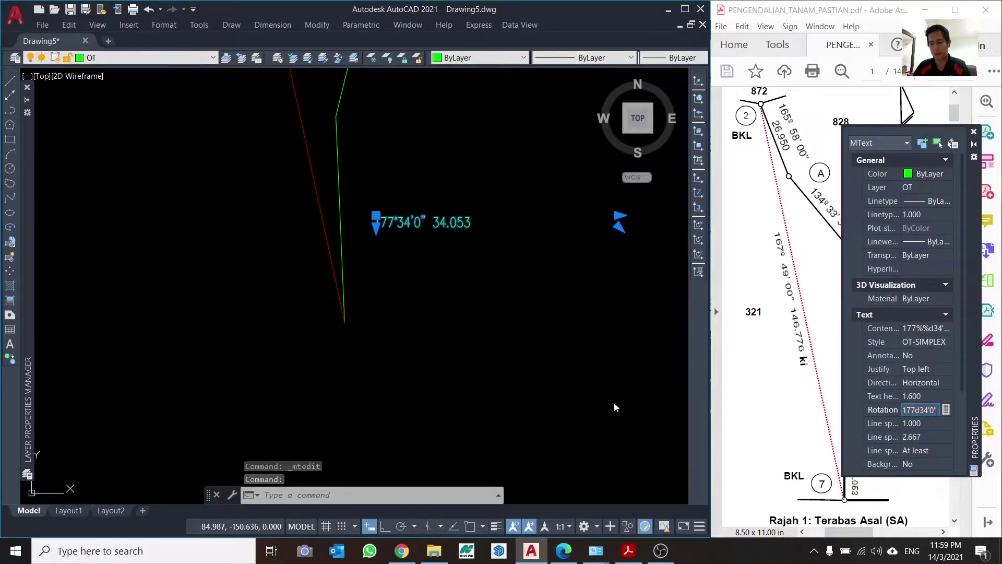
pyautogui.press('Escape')
# Step: Move the 177°34'0" 34.053 label beside the lower green line
pyautogui.click(399, 246)
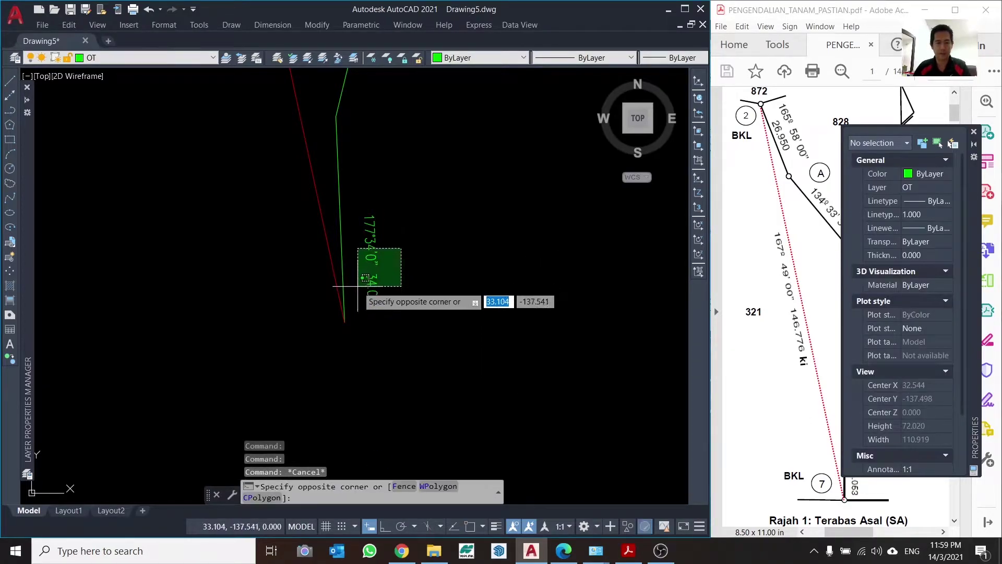
pyautogui.click(366, 290)
pyautogui.write('move')
pyautogui.press('Return')
pyautogui.click(457, 290)
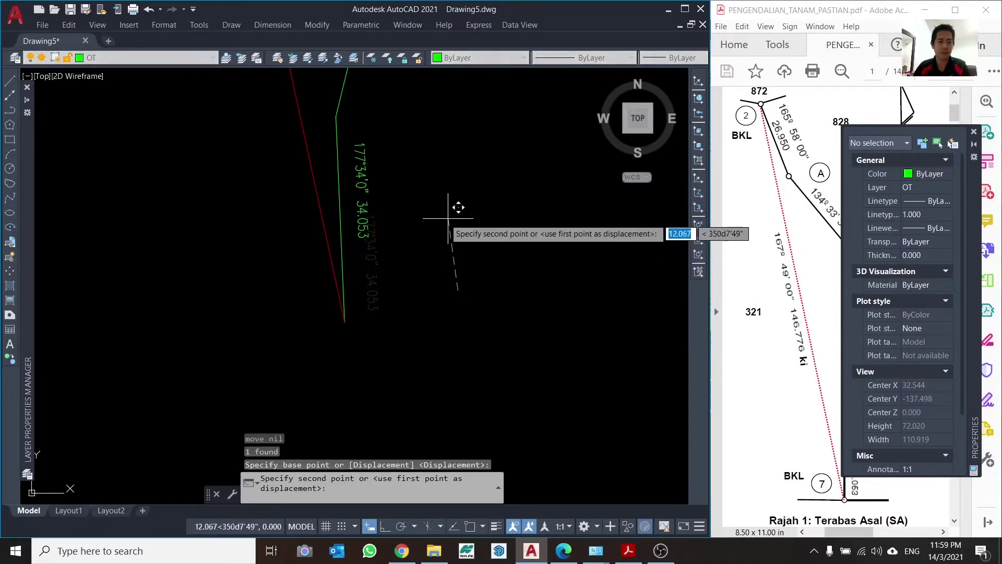
pyautogui.click(437, 236)
pyautogui.scroll(-5, 513, 312)
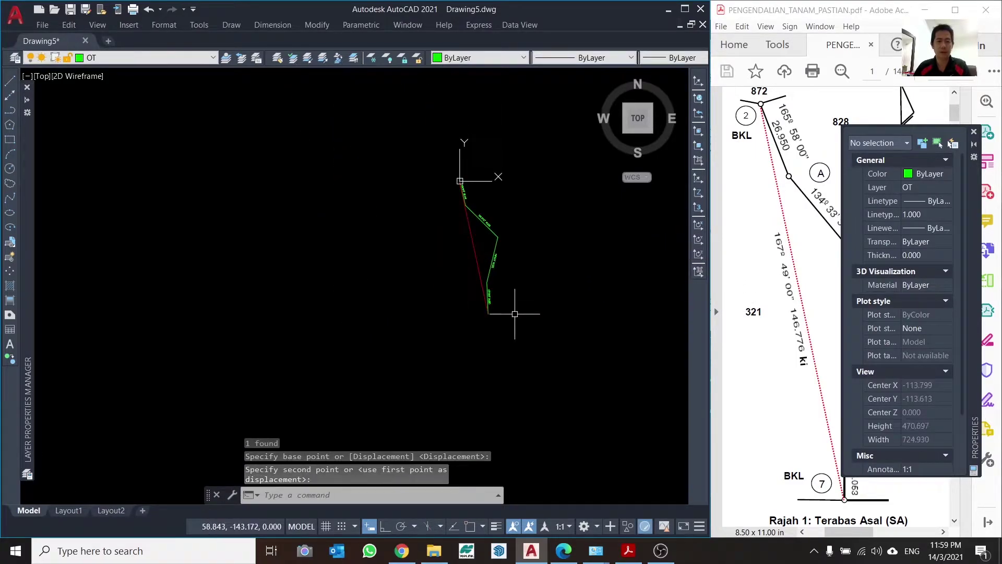
pyautogui.scroll(3, 510, 261)
# Step: List the red closing line and paste its 146.776 length and 167d49'2" angle into the drawing
pyautogui.click(449, 222)
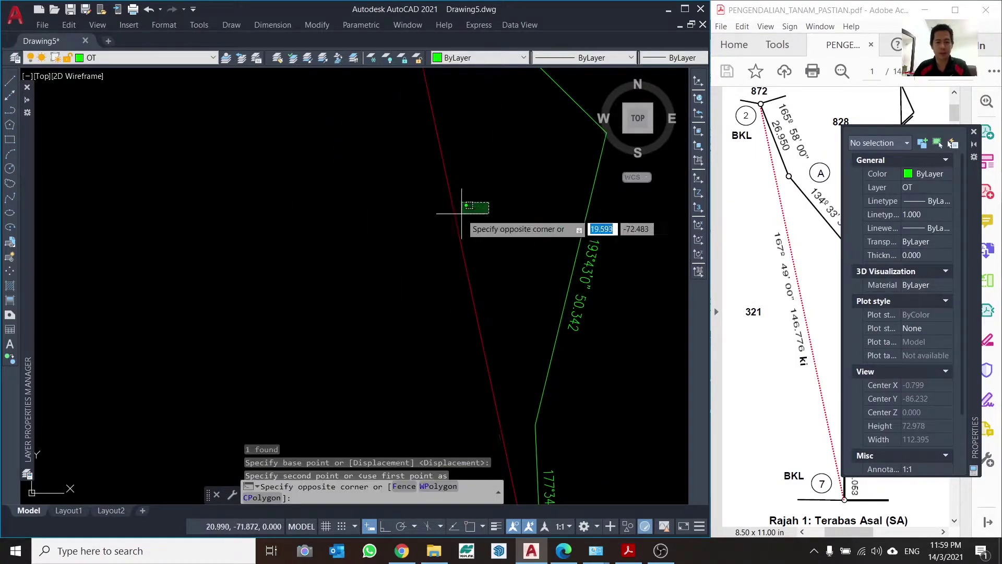
pyautogui.click(380, 224)
pyautogui.scroll(-5, 376, 232)
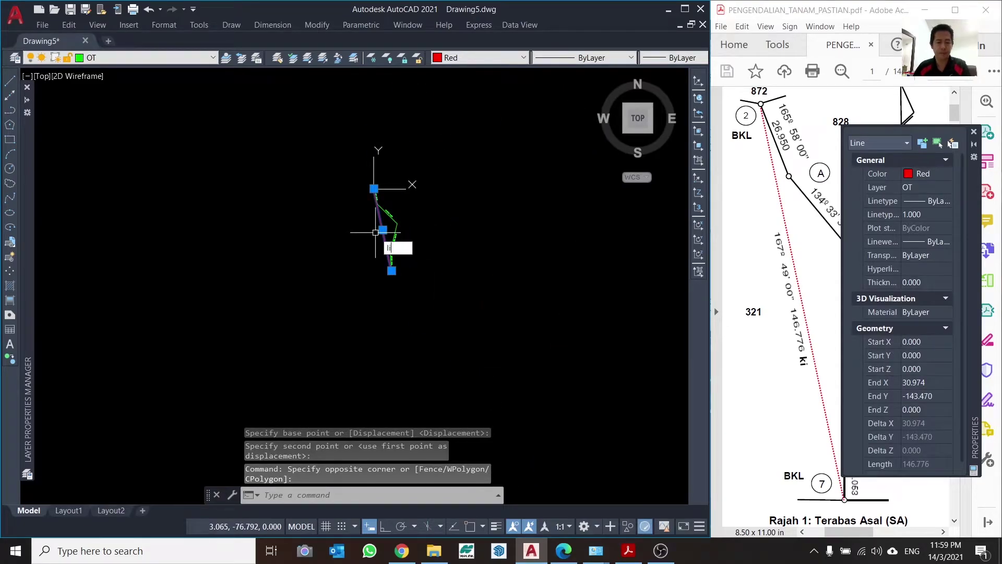
pyautogui.press('Return')
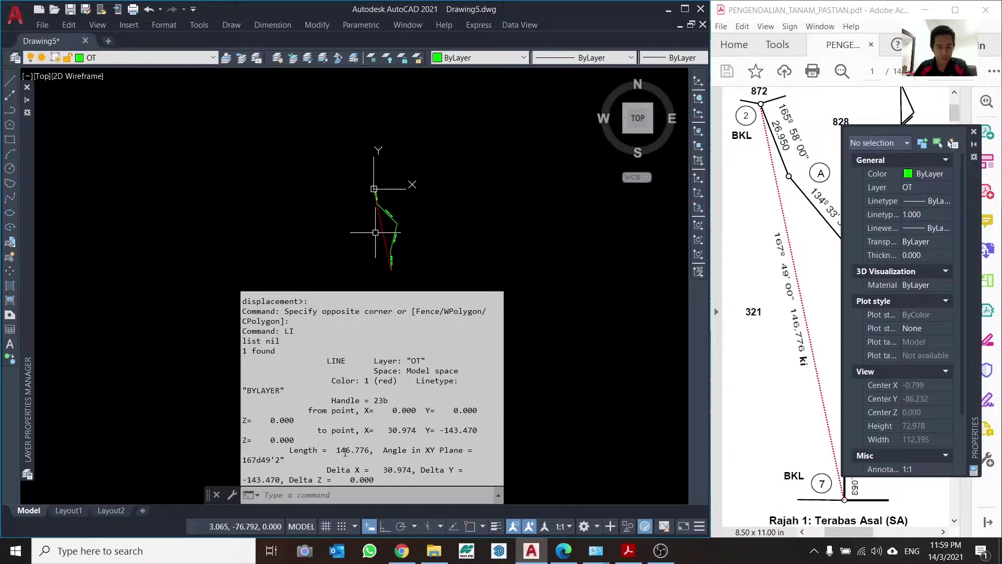
pyautogui.moveTo(336, 450); pyautogui.dragTo(282, 461)
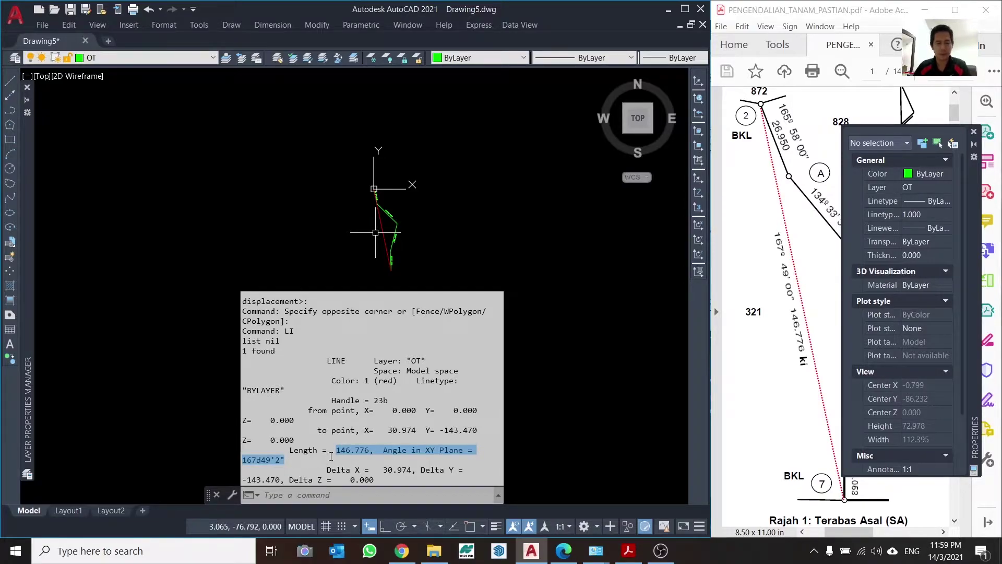
pyautogui.scroll(5, 365, 225)
pyautogui.scroll(-2, 409, 261)
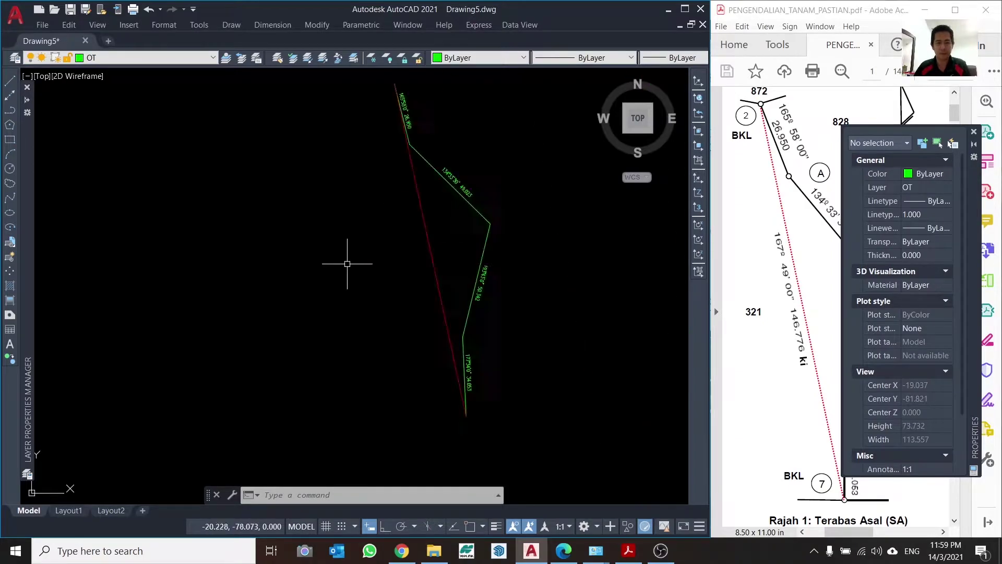
pyautogui.scroll(3, 347, 264)
pyautogui.scroll(-5, 381, 264)
pyautogui.hotkey('ctrl', 'v')
pyautogui.scroll(3, 363, 264)
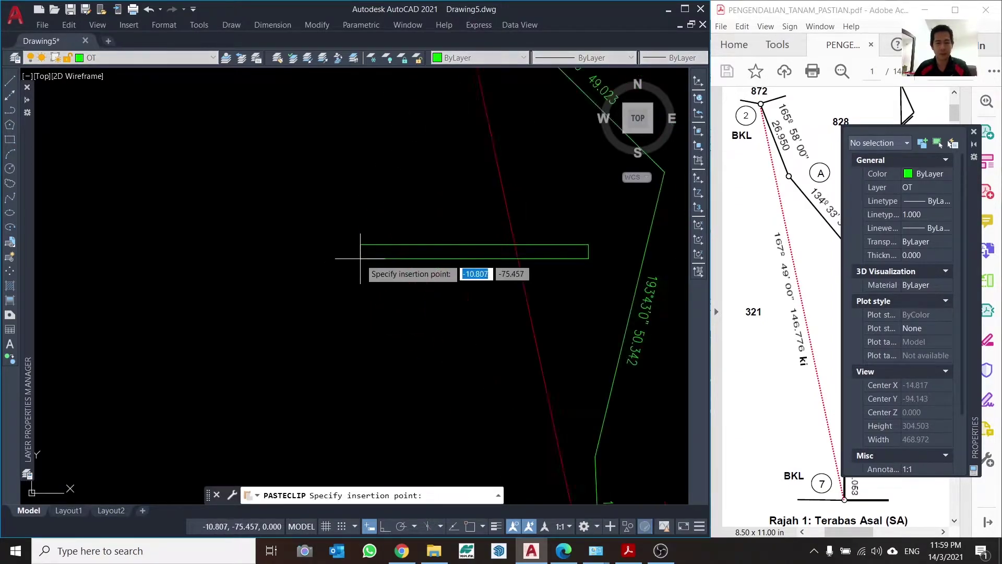
pyautogui.click(201, 241)
# Step: Reorder the pasted text to 167d49'2" 146.776, deleting the Angle in XY Plane wording
pyautogui.press('Escape')
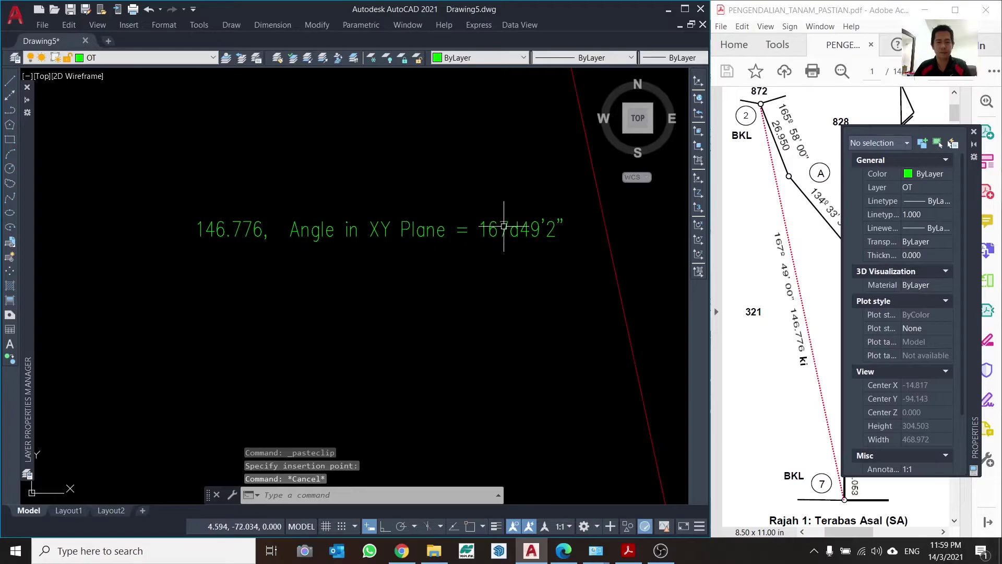
pyautogui.doubleClick(501, 229)
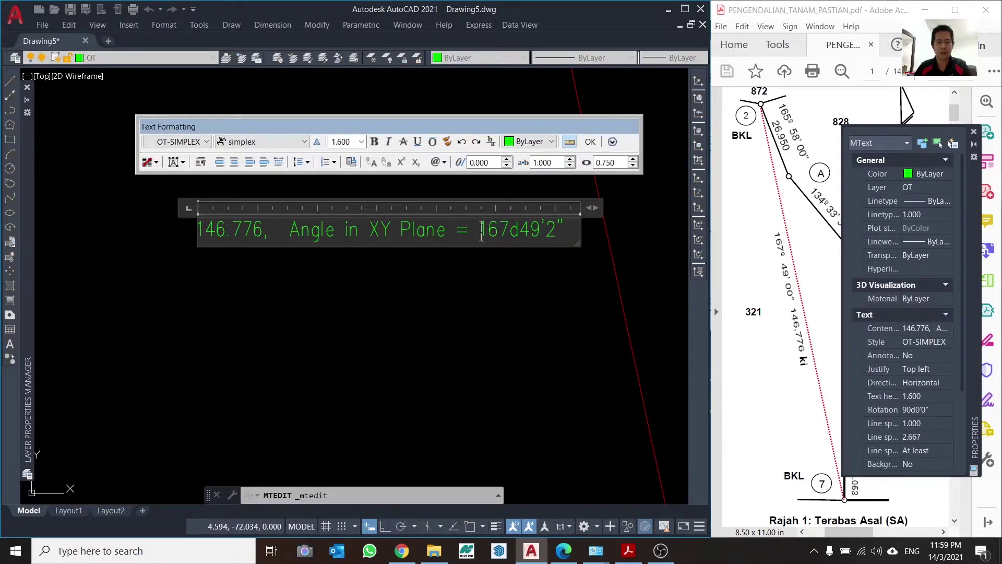
pyautogui.moveTo(480, 230); pyautogui.dragTo(129, 256)
pyautogui.hotkey('ctrl', 'c')
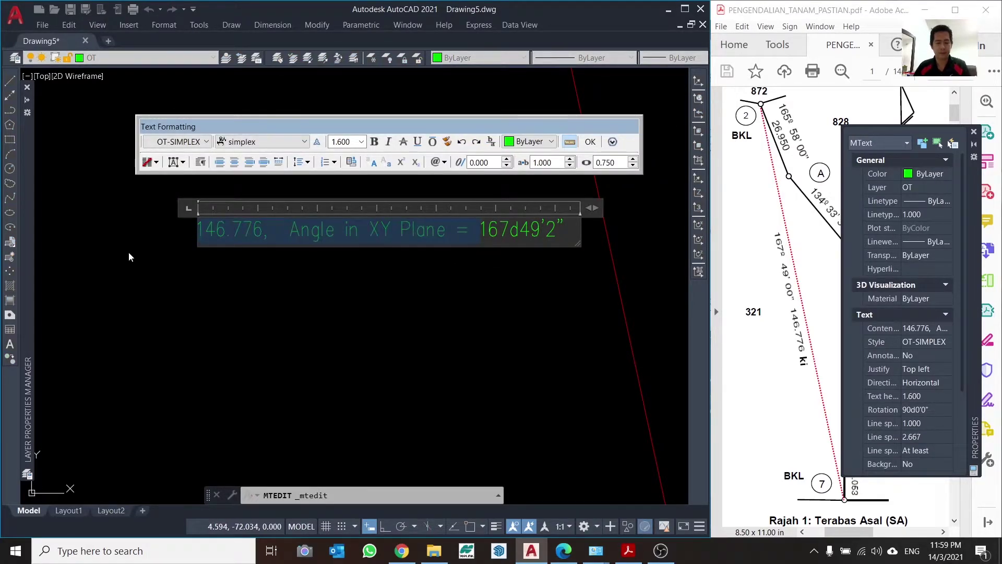
pyautogui.press('Delete')
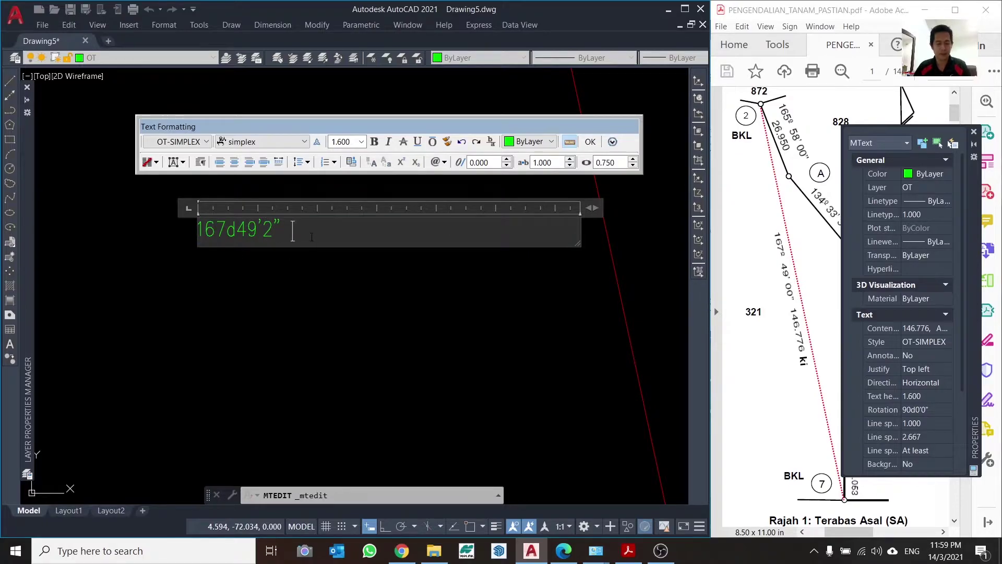
pyautogui.hotkey('ctrl', 'v')
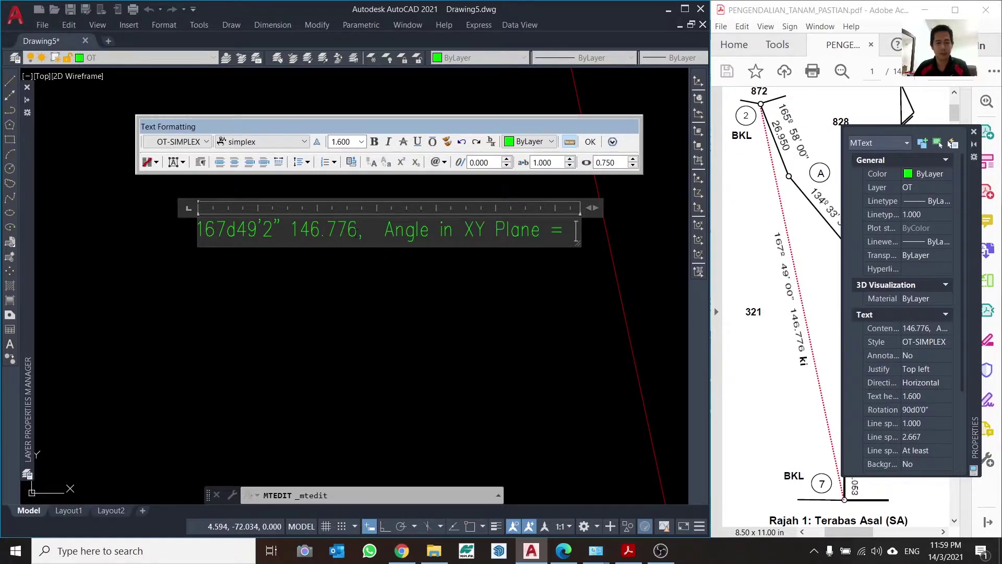
pyautogui.moveTo(366, 230); pyautogui.dragTo(645, 243)
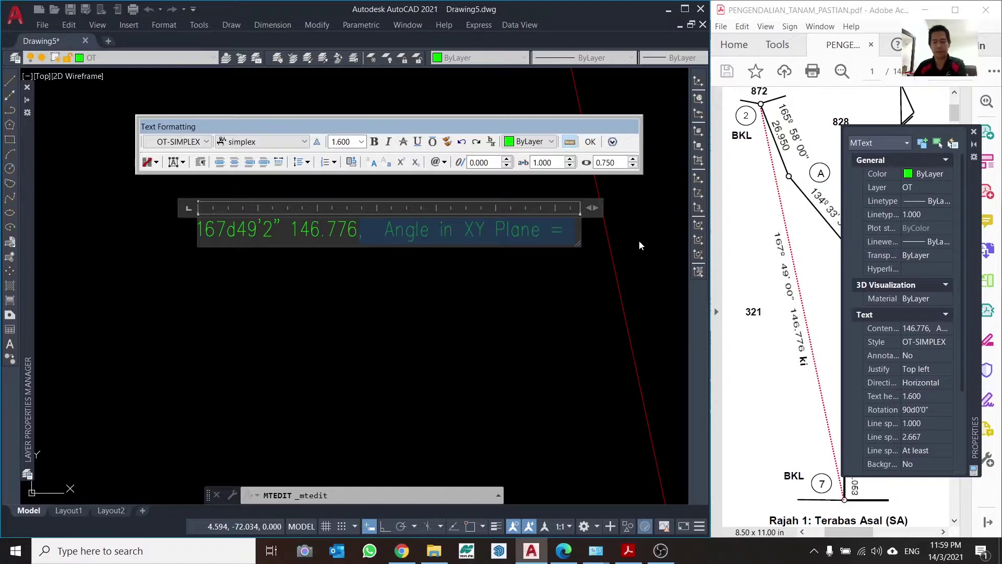
pyautogui.press('Delete')
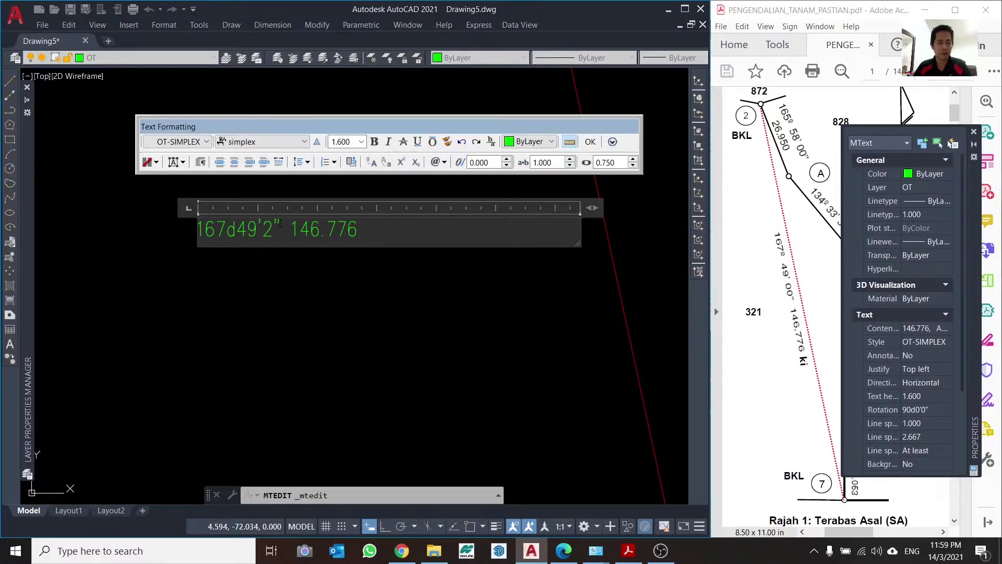
pyautogui.hotkey('shift', 'Home')
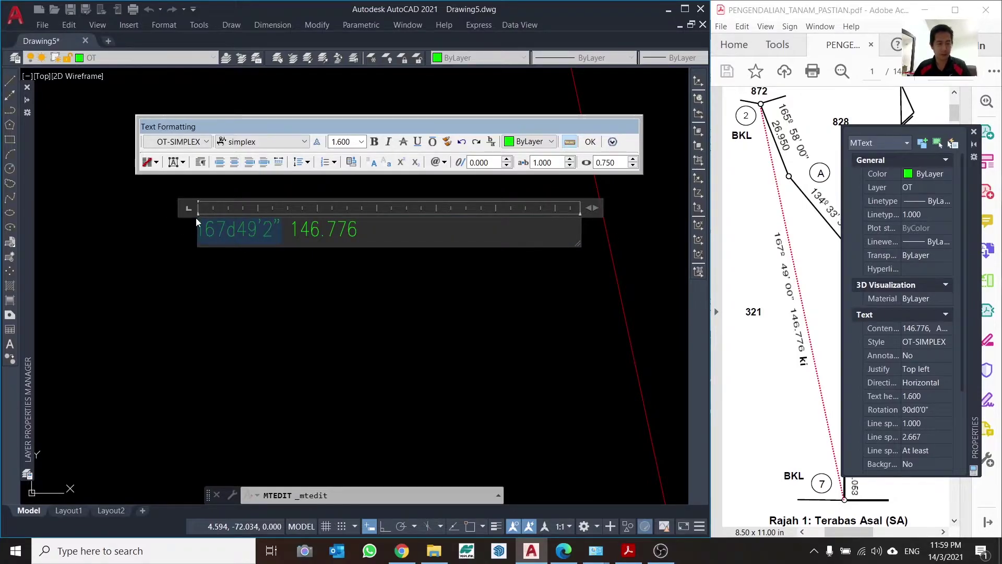
pyautogui.click(226, 228)
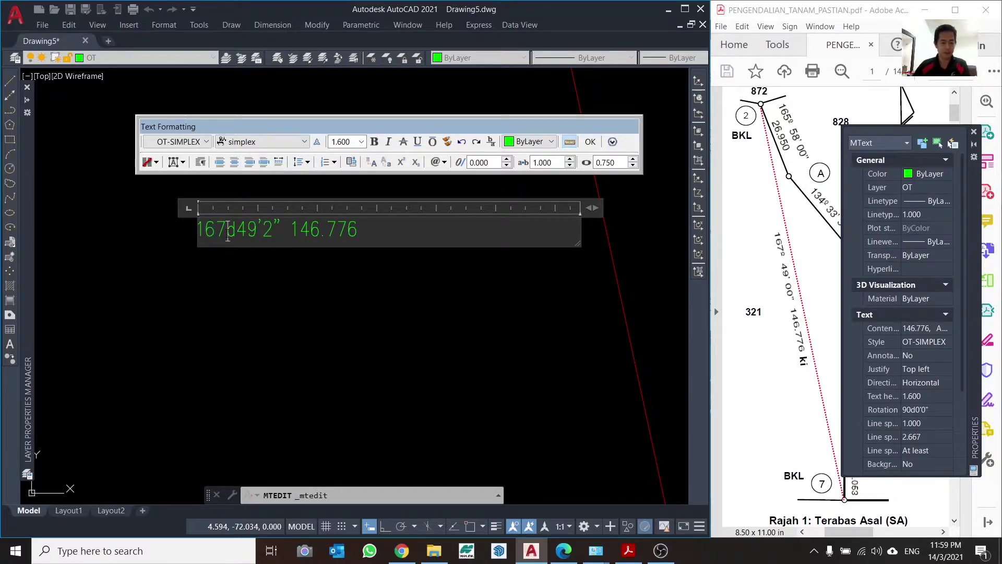
# Step: Insert the %% degree code and rotate the closing label to 167d49'2"
pyautogui.write('%')
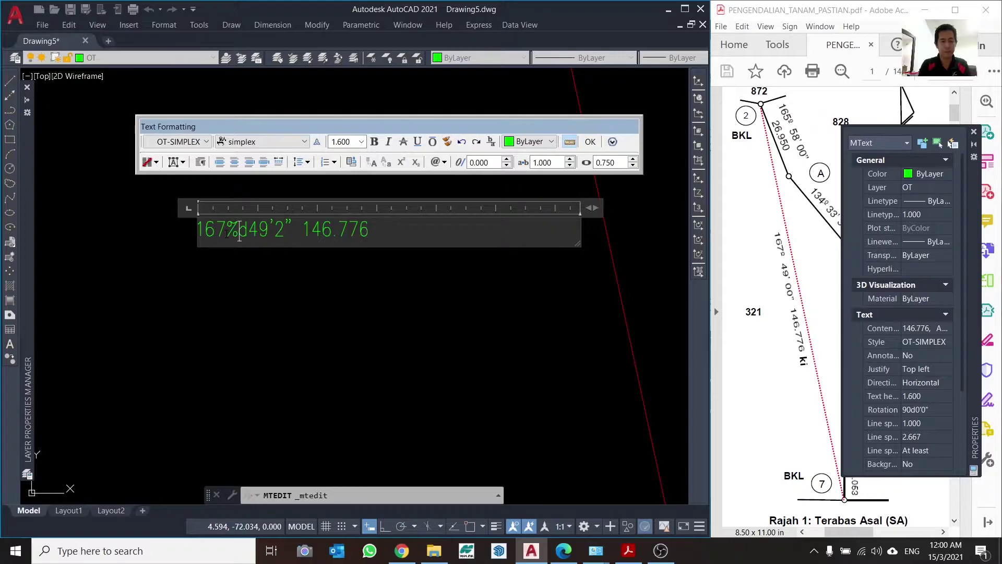
pyautogui.write('%')
pyautogui.click(372, 267)
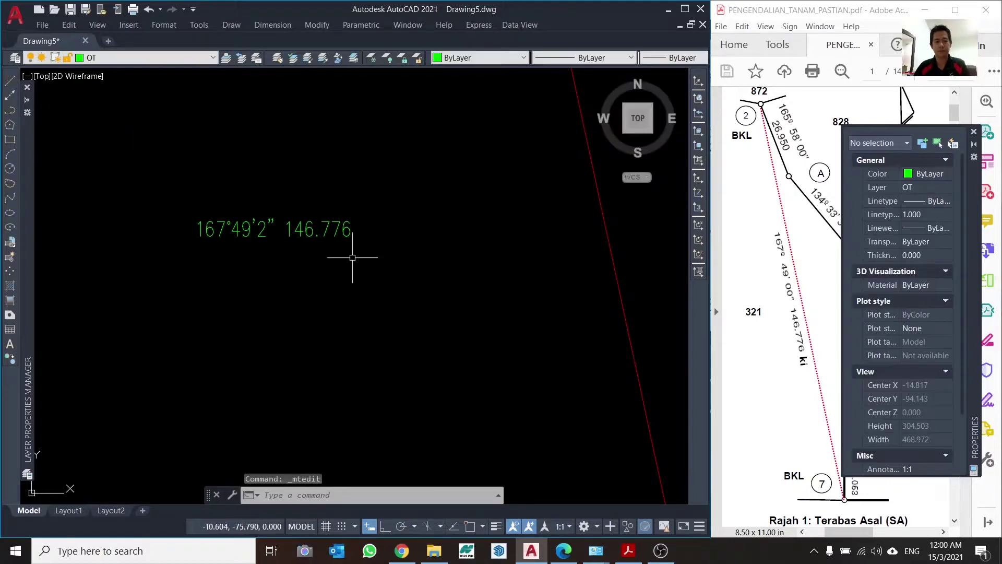
pyautogui.click(290, 228)
pyautogui.click(922, 412)
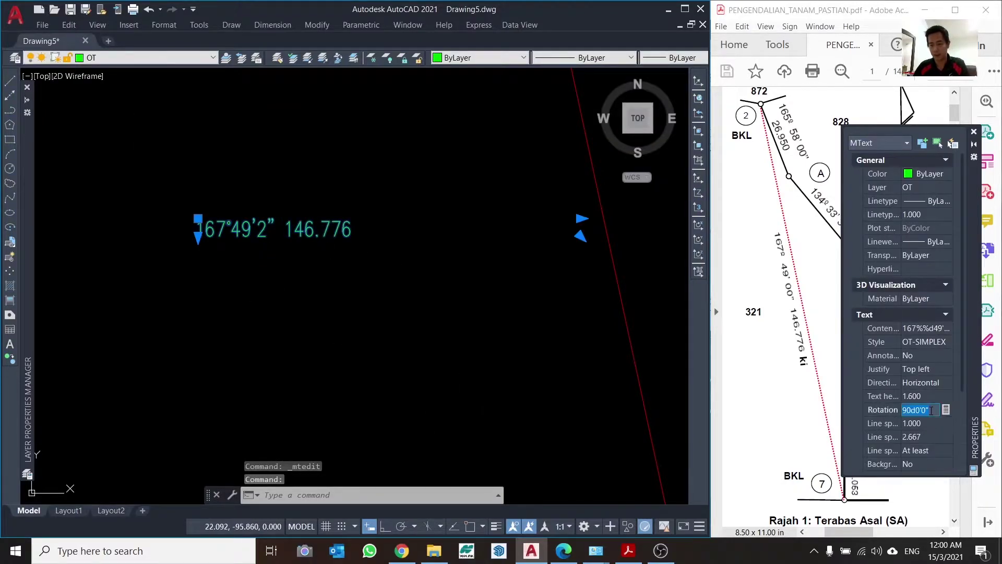
pyautogui.write('167d49\'2"')
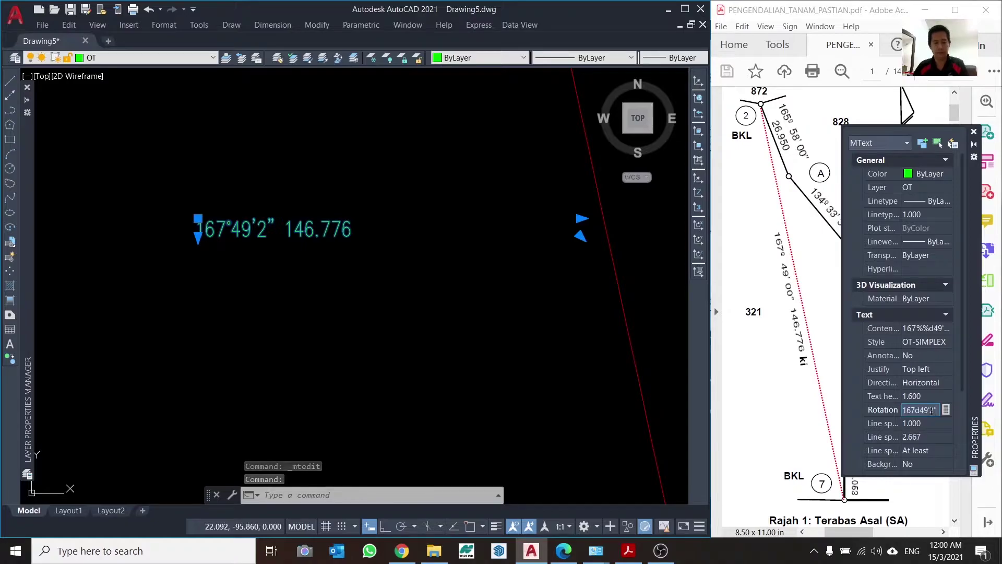
pyautogui.press('Return')
pyautogui.scroll(-5, 418, 287)
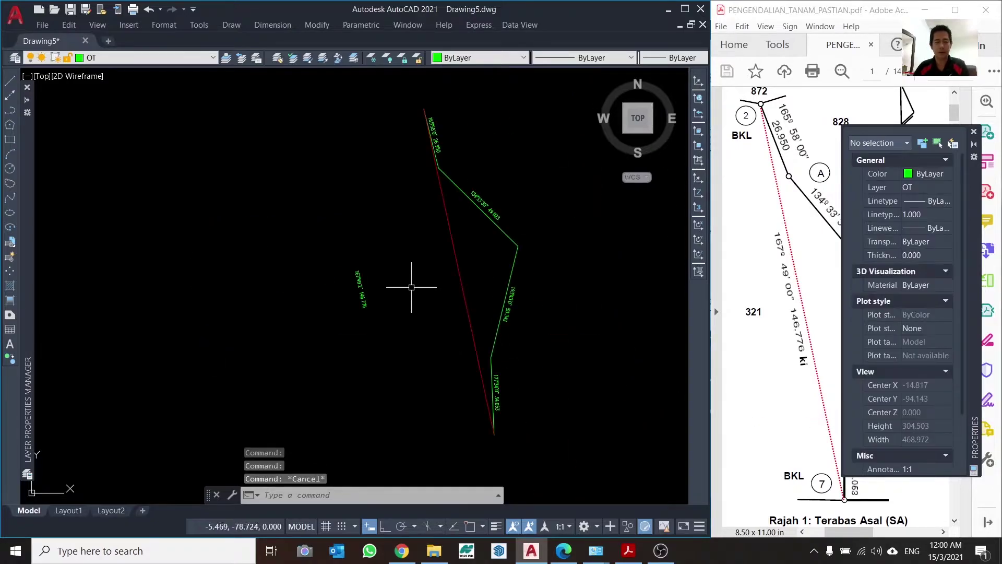
pyautogui.scroll(5, 409, 264)
pyautogui.scroll(2, 156, 319)
# Step: Move the 167°49'2" 146.776 label beside the red closing line
pyautogui.write('m')
pyautogui.press('Return')
pyautogui.scroll(-3, 167, 321)
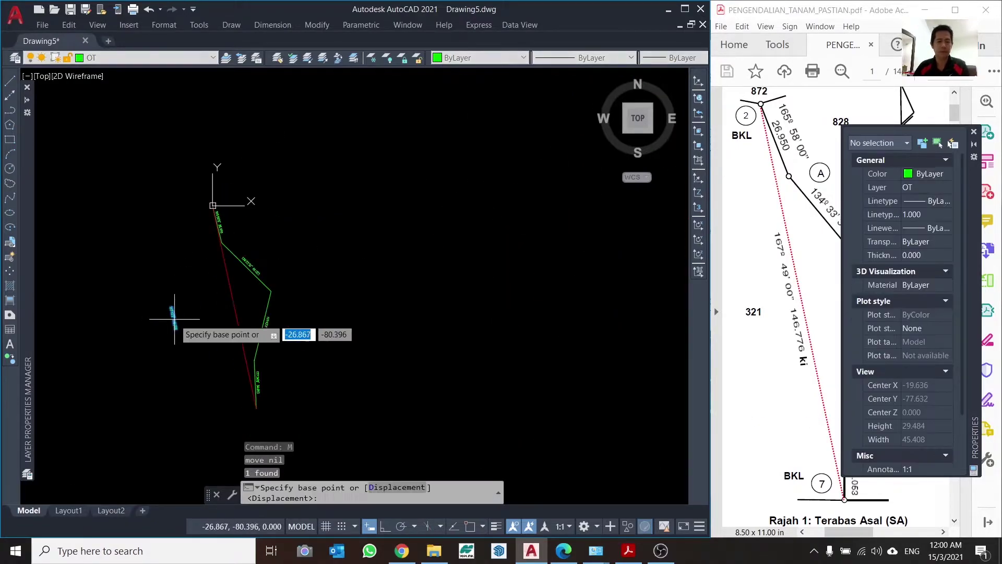
pyautogui.scroll(3, 183, 329)
pyautogui.click(186, 326)
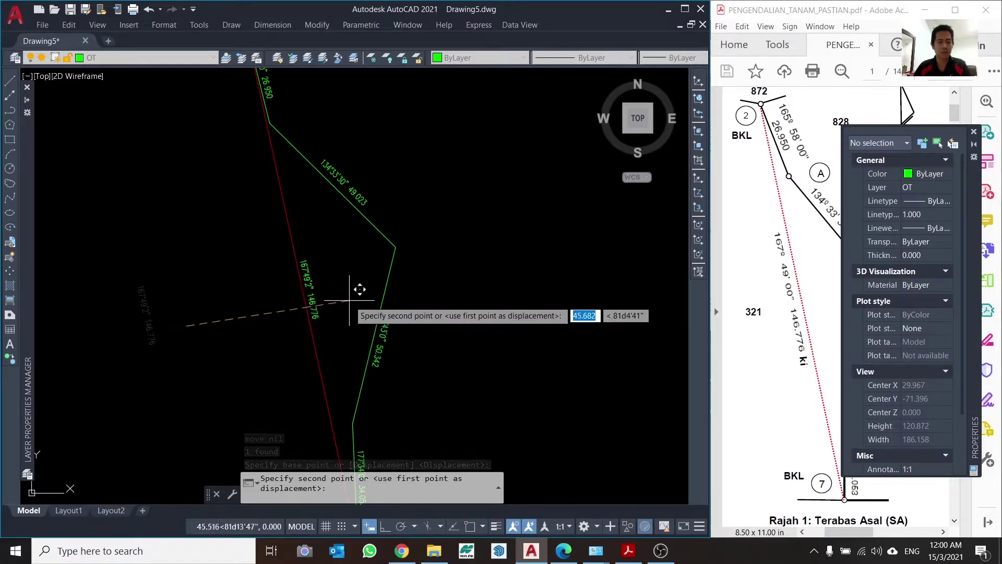
pyautogui.click(350, 299)
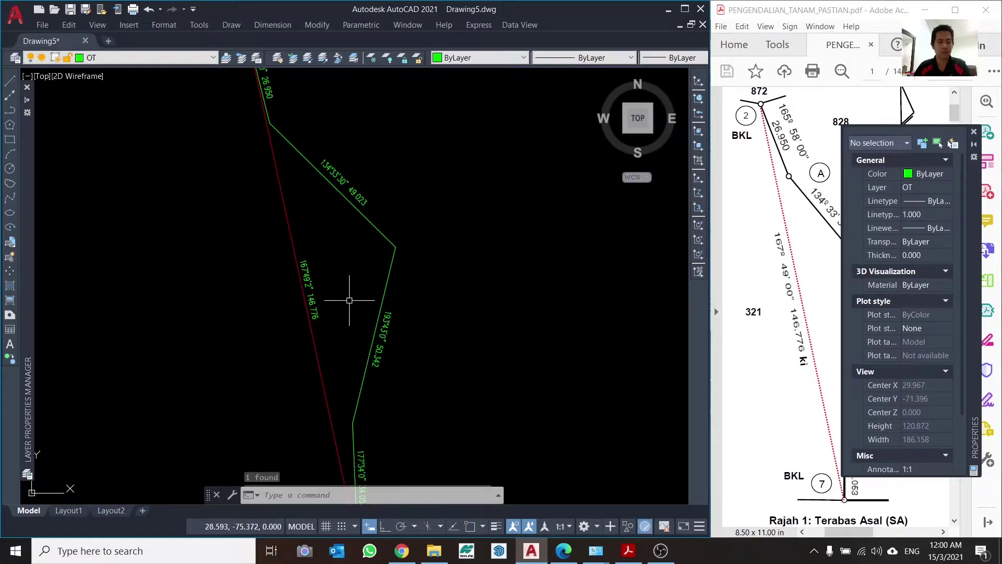
# Step: Nudge the 134°33'30" and 193°43'0" labels into position beside their lines
pyautogui.click(340, 178)
pyautogui.press('space')
pyautogui.click(433, 123)
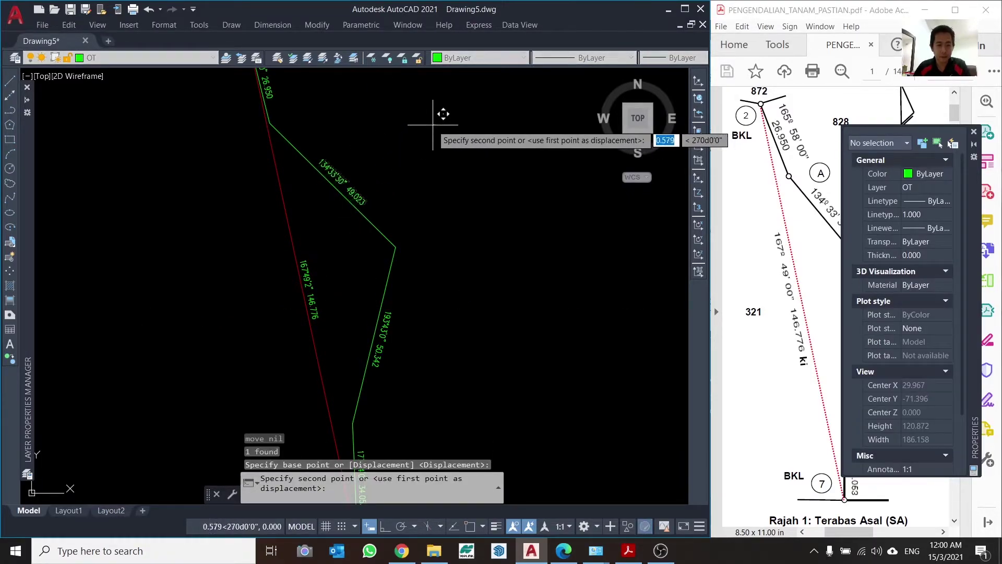
pyautogui.click(432, 124)
pyautogui.scroll(-4, 397, 292)
pyautogui.scroll(8, 417, 219)
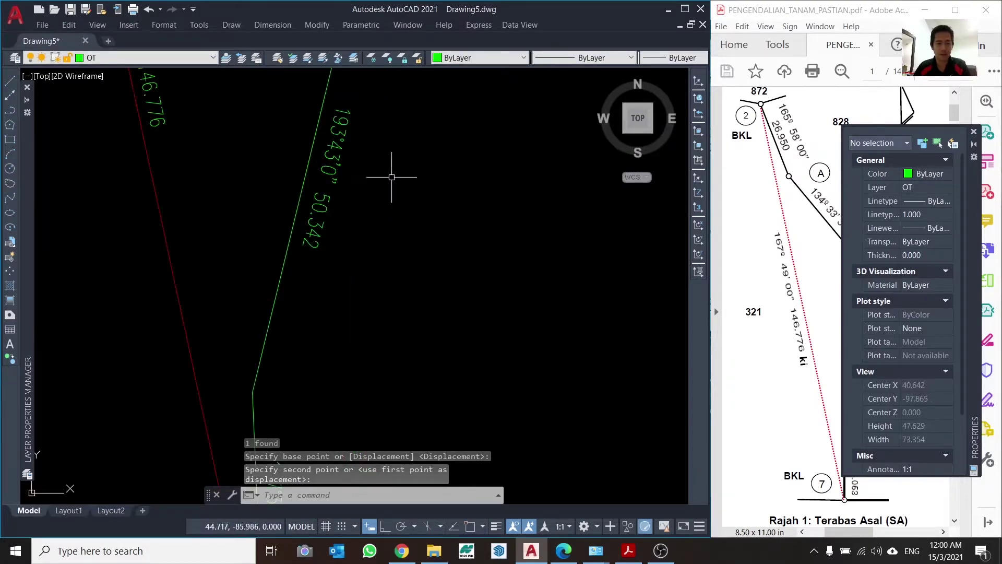
pyautogui.click(394, 162)
pyautogui.click(347, 224)
pyautogui.press('space')
pyautogui.click(405, 248)
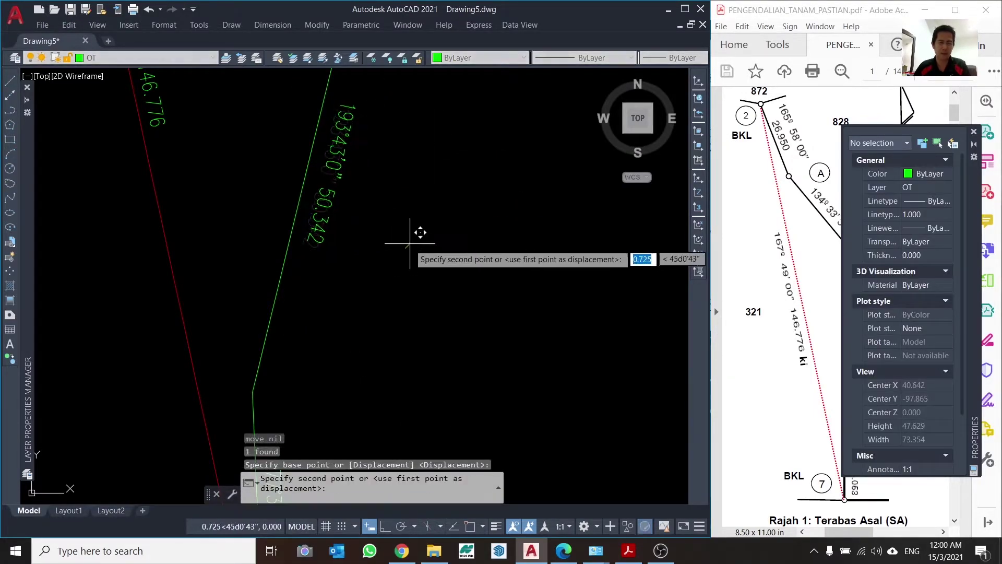
pyautogui.click(399, 251)
pyautogui.scroll(-3, 400, 251)
pyautogui.scroll(3, 386, 220)
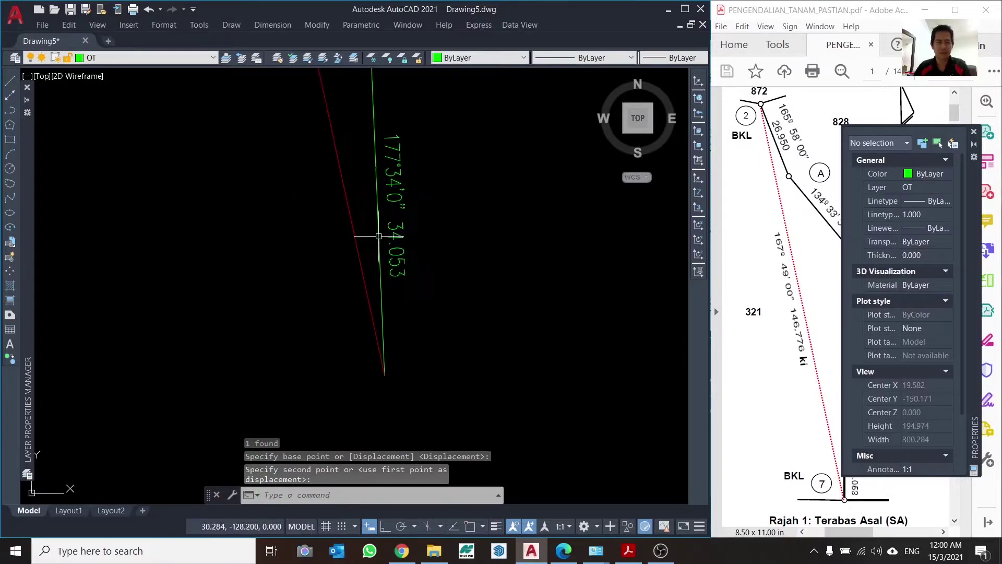
# Step: Shift the 165°58'0" 26.950 label slightly off its line, abandoning a 177°34'0" label move
pyautogui.click(429, 185)
pyautogui.click(410, 213)
pyautogui.write('m')
pyautogui.press('space')
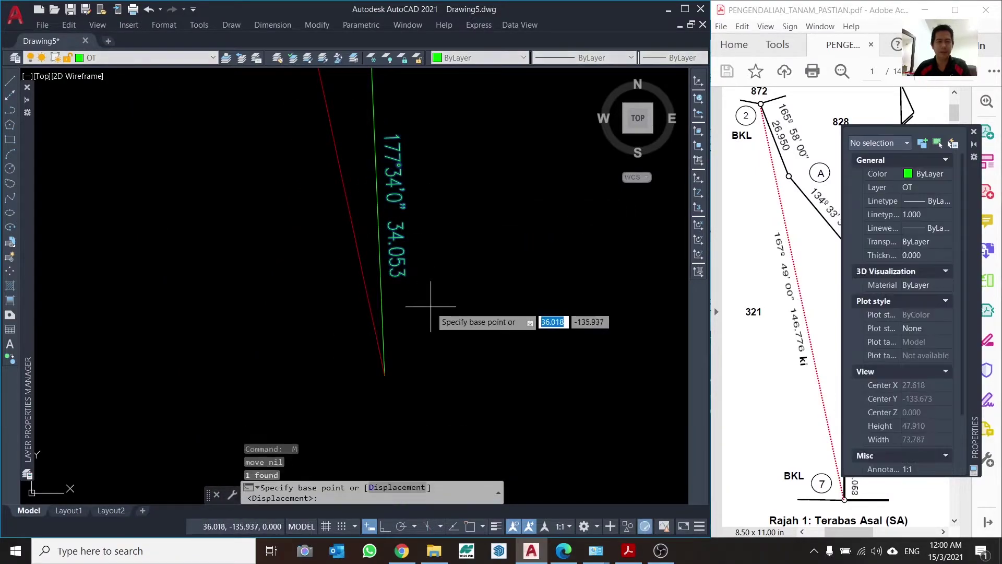
pyautogui.scroll(-2, 433, 305)
pyautogui.scroll(-3, 436, 209)
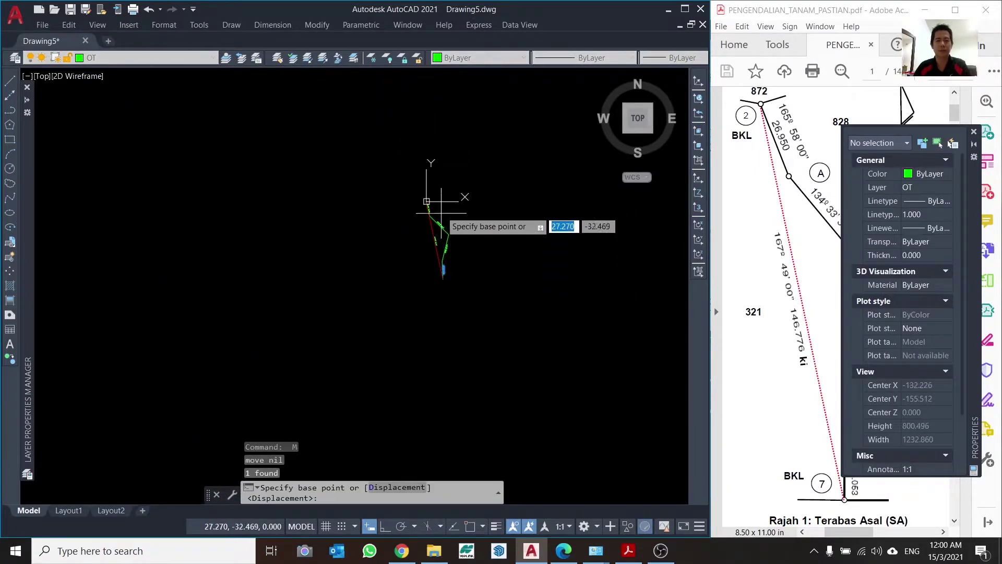
pyautogui.scroll(3, 403, 212)
pyautogui.press('Escape')
pyautogui.scroll(2, 408, 313)
pyautogui.scroll(-2, 409, 248)
pyautogui.click(464, 276)
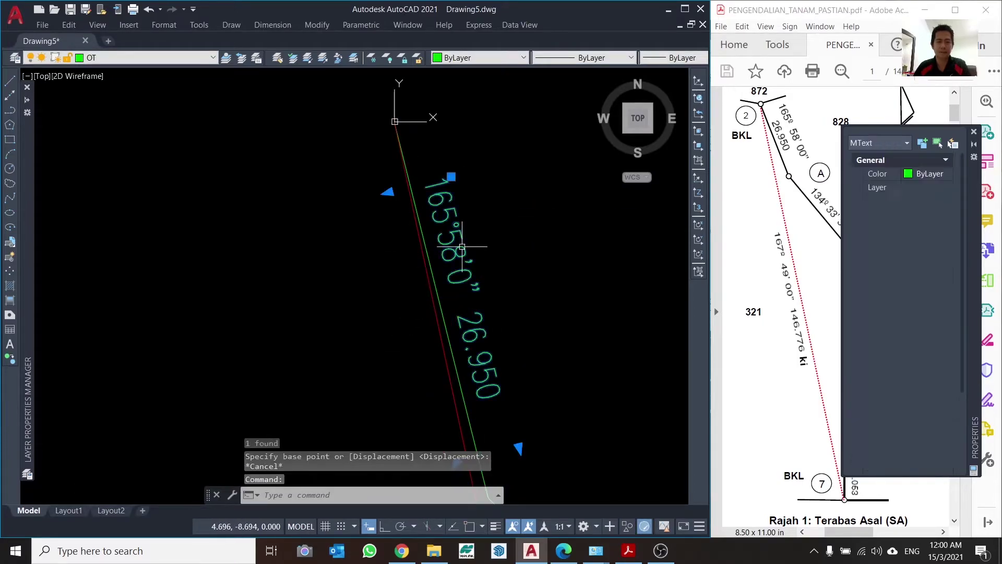
pyautogui.write('m')
pyautogui.press('space')
pyautogui.click(526, 241)
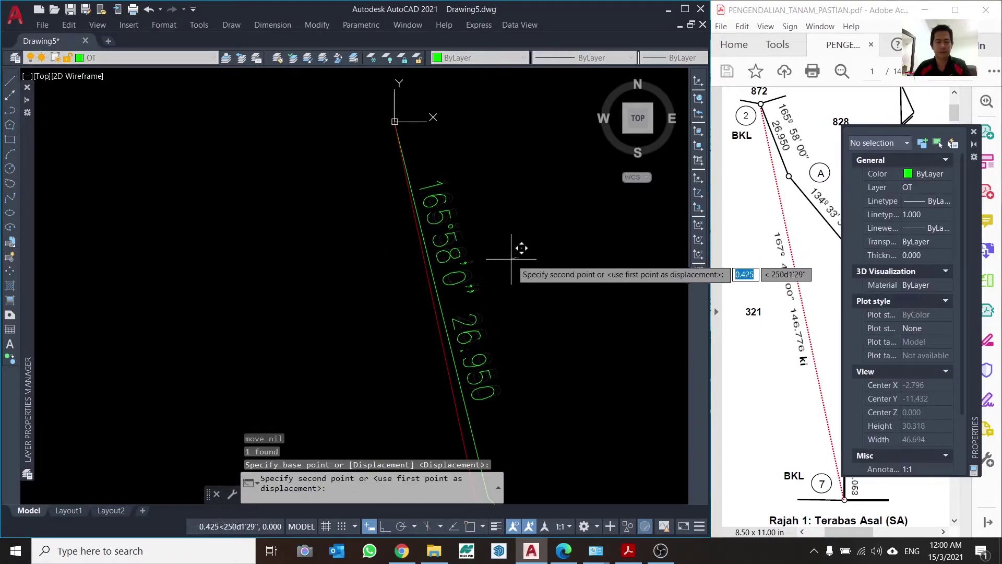
pyautogui.click(523, 246)
pyautogui.press('Escape')
pyautogui.scroll(-5, 242, 162)
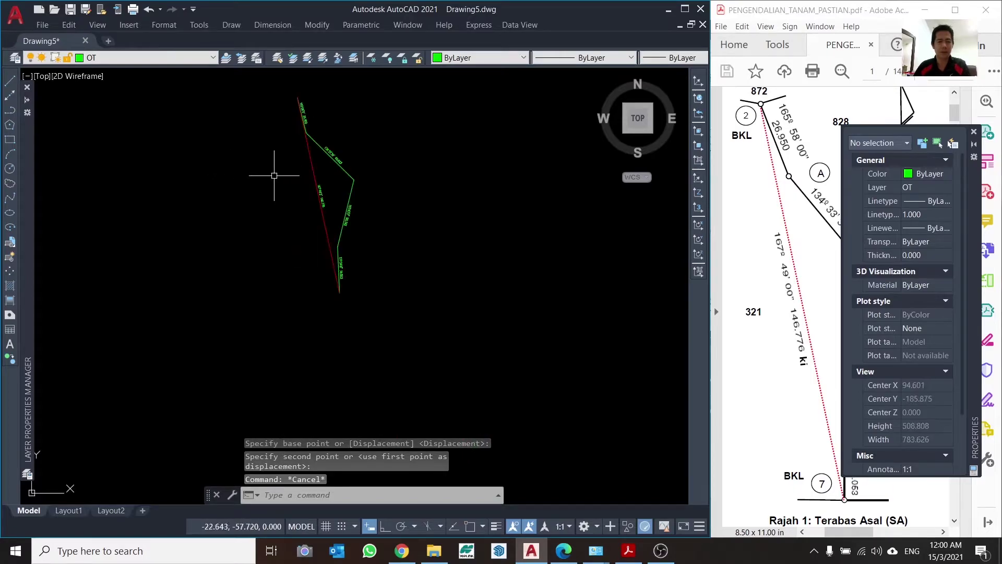
# Step: Select the 49.023 and 134°33'30" labels and start a move, then cancel it
pyautogui.scroll(2, 425, 183)
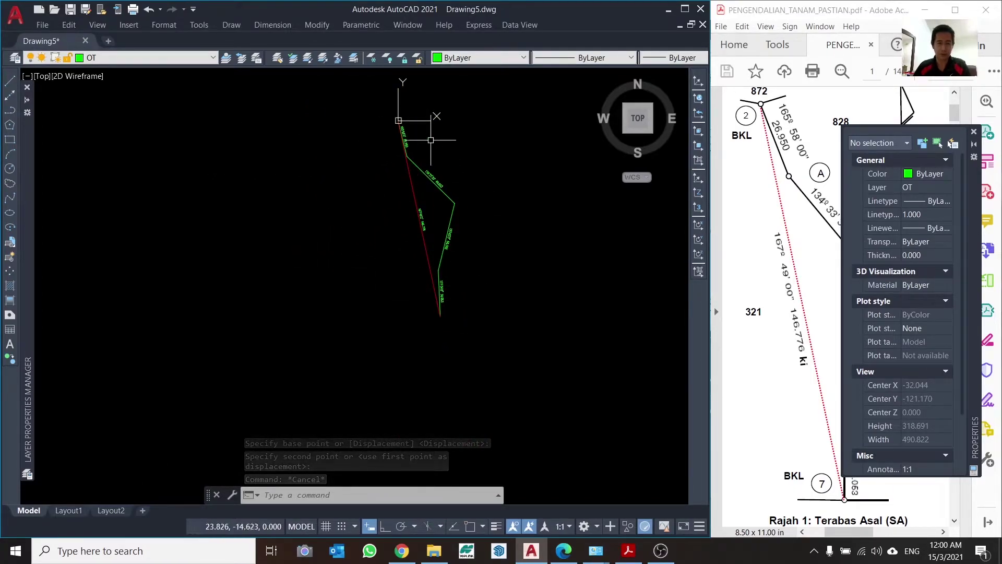
pyautogui.scroll(5, 399, 130)
pyautogui.scroll(-4, 338, 83)
pyautogui.scroll(6, 338, 134)
pyautogui.scroll(-1, 408, 157)
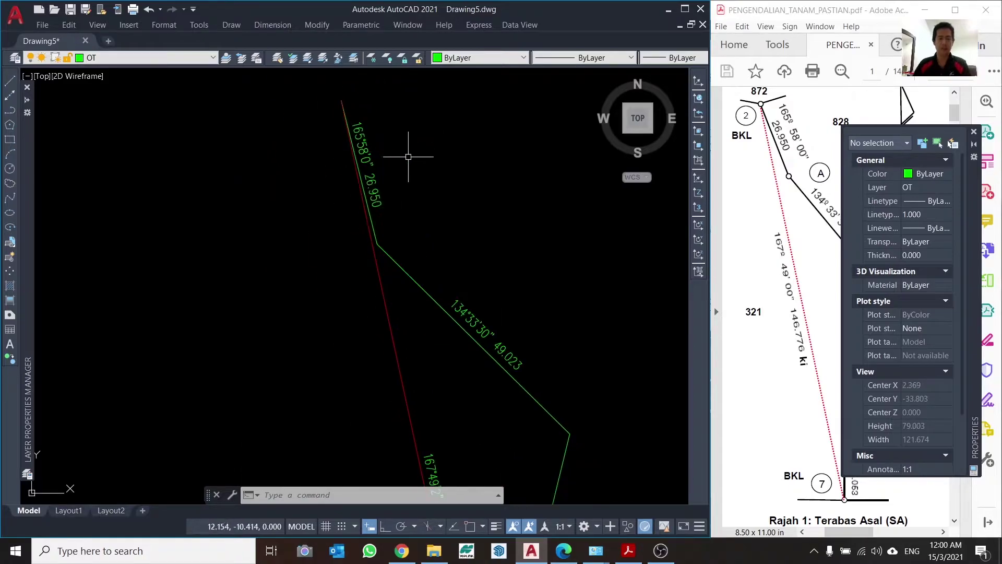
pyautogui.scroll(-2, 433, 256)
pyautogui.scroll(4, 512, 345)
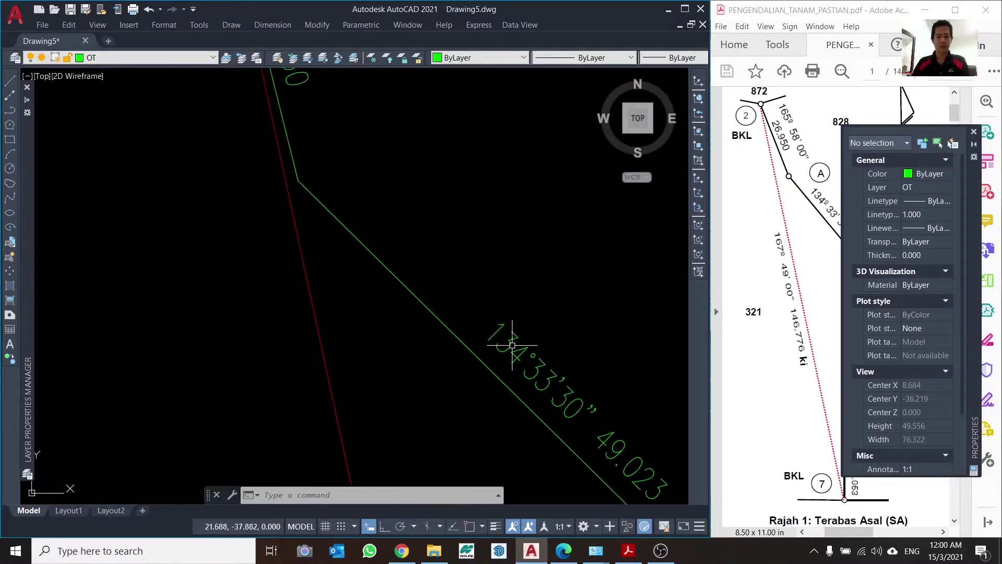
pyautogui.scroll(-4, 512, 345)
pyautogui.scroll(4, 458, 295)
pyautogui.click(398, 152)
pyautogui.click(369, 251)
pyautogui.scroll(2, 369, 268)
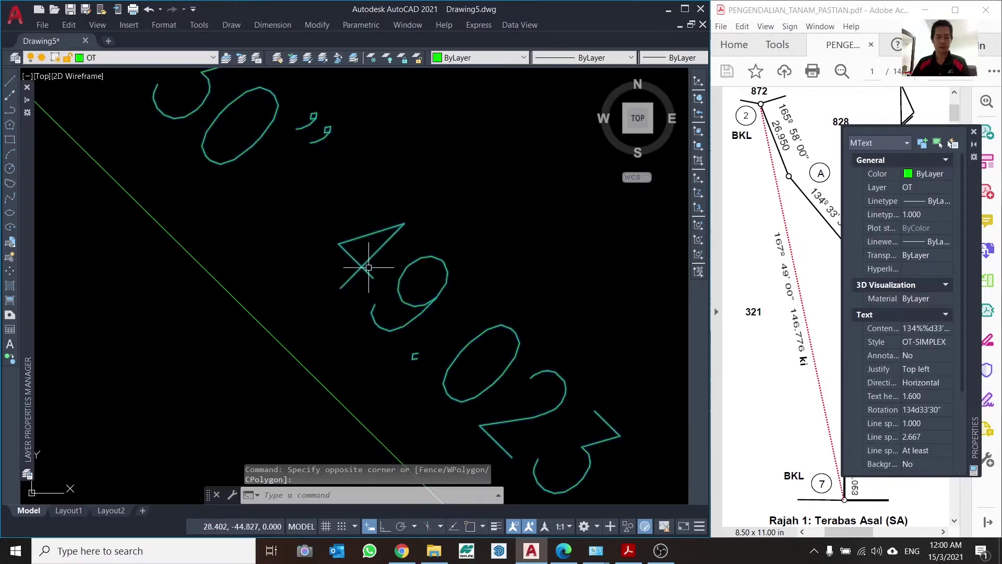
pyautogui.scroll(-2, 368, 268)
pyautogui.write('m')
pyautogui.press('Return')
pyautogui.click(469, 190)
pyautogui.scroll(-3, 465, 190)
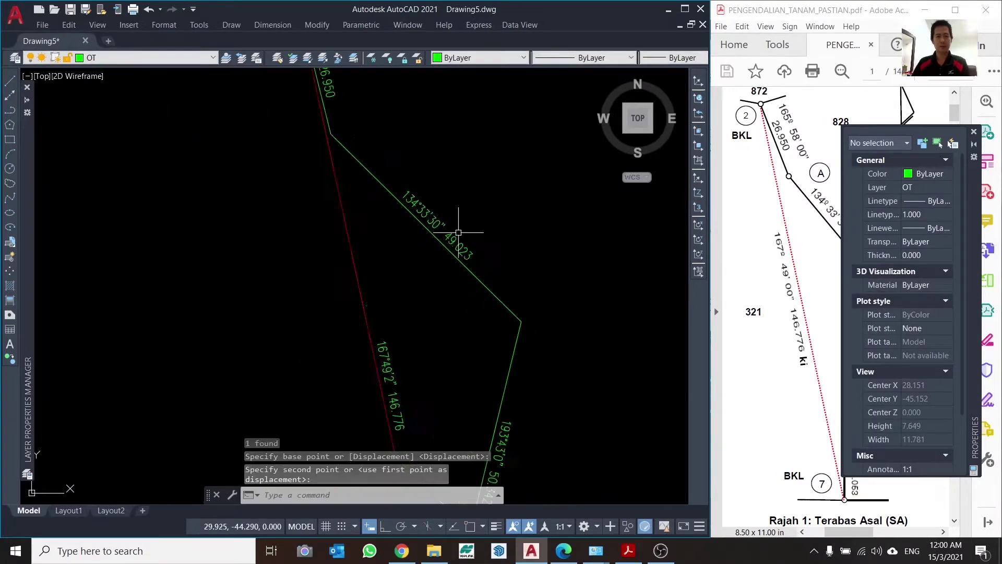
pyautogui.scroll(-3, 456, 222)
pyautogui.scroll(-3, 454, 219)
pyautogui.scroll(-1, 453, 204)
pyautogui.press('Escape')
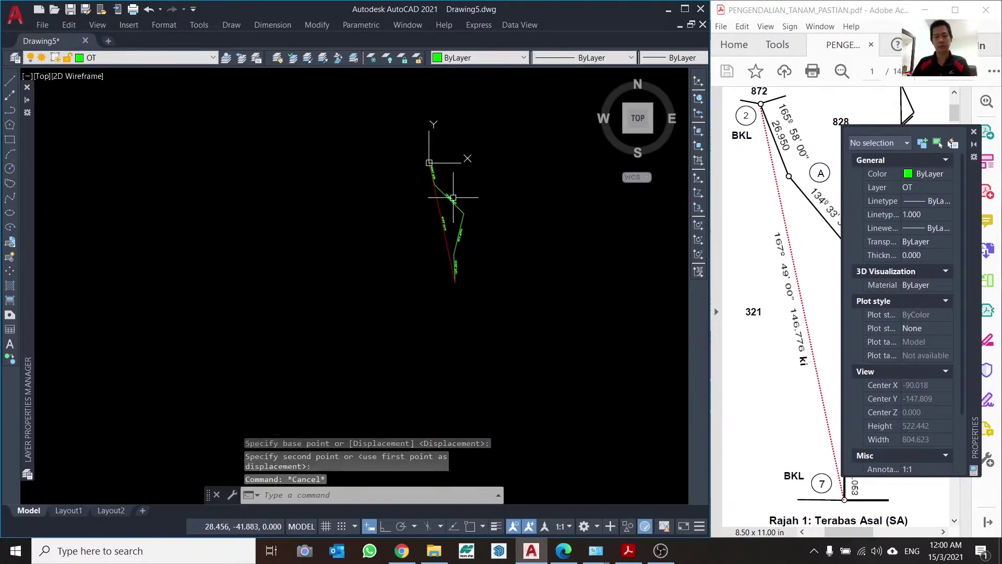
pyautogui.press('Escape')
pyautogui.press('Escape')
# Step: Select all five labels, including 50.342, 34.053 and 146.776, and delete them
pyautogui.scroll(6, 453, 198)
pyautogui.scroll(-3, 437, 184)
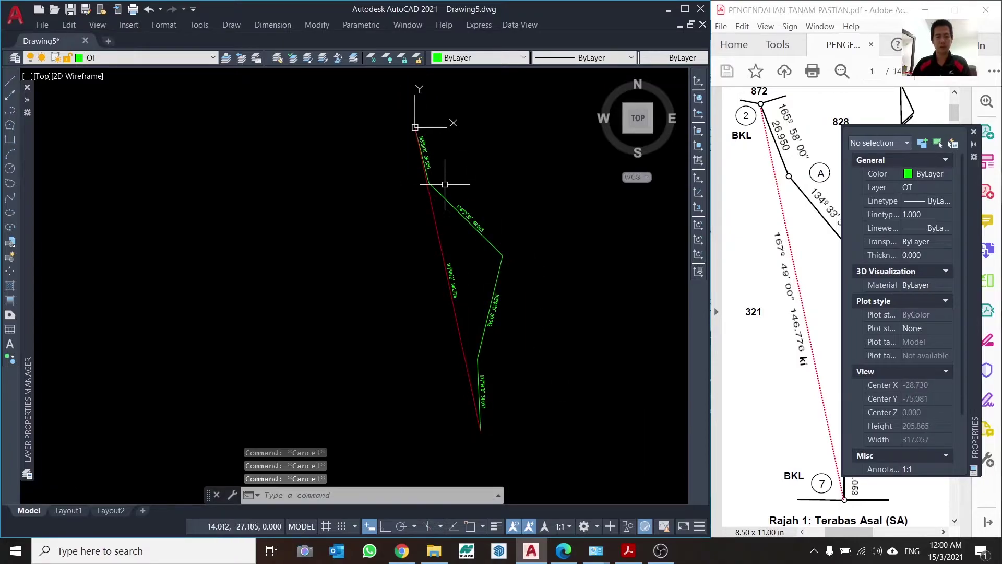
pyautogui.moveTo(448, 175)
pyautogui.mouseDown(button='middle')
pyautogui.moveTo(347, 150)
pyautogui.moveTo(355, 197)
pyautogui.mouseUp(button='middle')
pyautogui.scroll(-1, 353, 261)
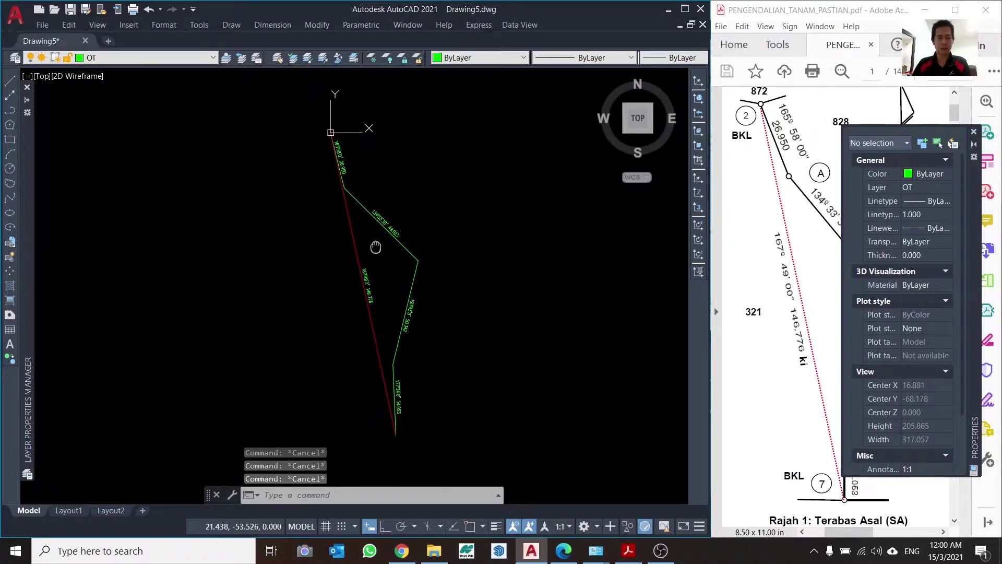
pyautogui.scroll(4, 334, 187)
pyautogui.scroll(-5, 339, 175)
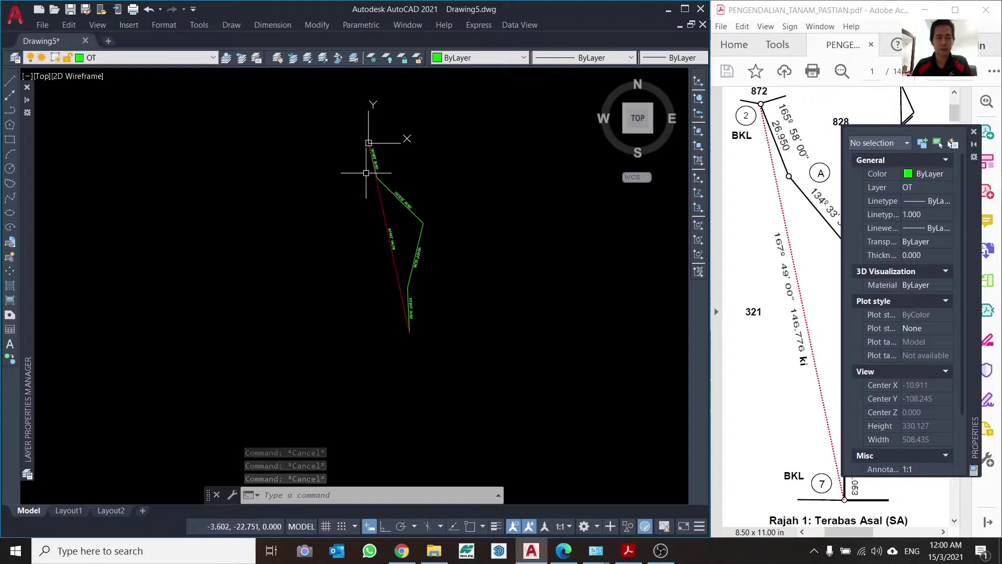
pyautogui.scroll(4, 365, 160)
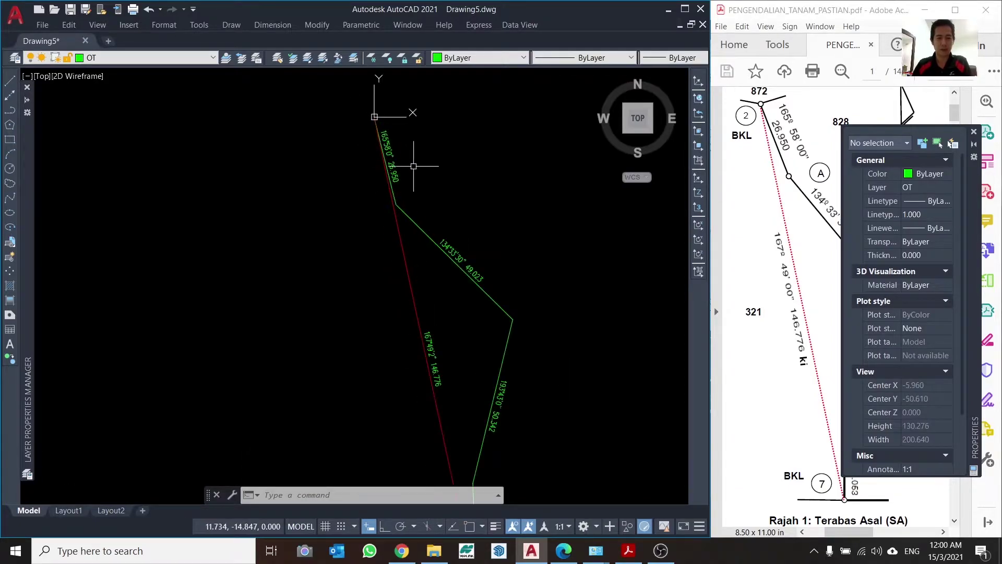
pyautogui.click(391, 152)
pyautogui.click(446, 239)
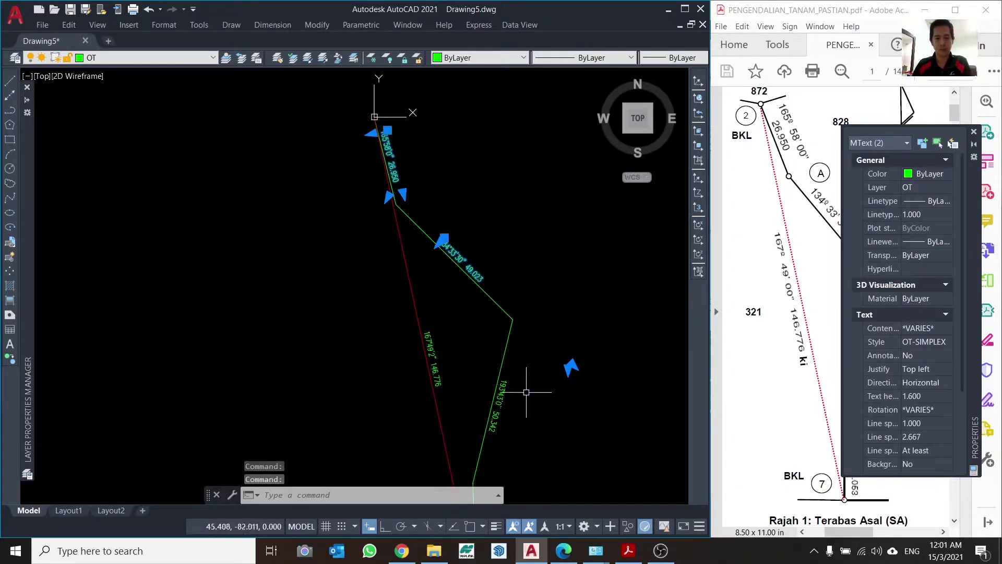
pyautogui.click(501, 409)
pyautogui.scroll(-2, 501, 360)
pyautogui.scroll(2, 491, 407)
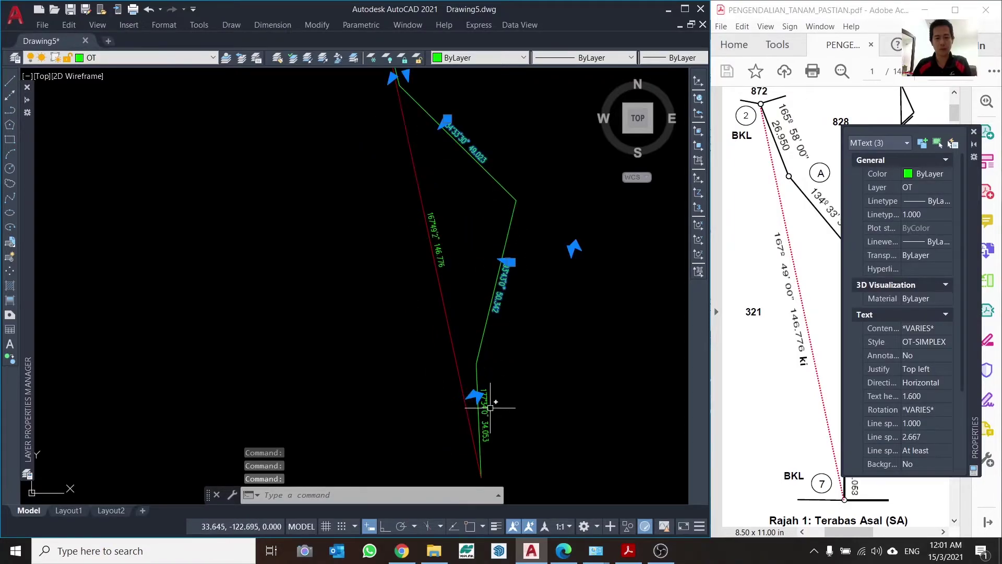
pyautogui.click(488, 425)
pyautogui.click(436, 236)
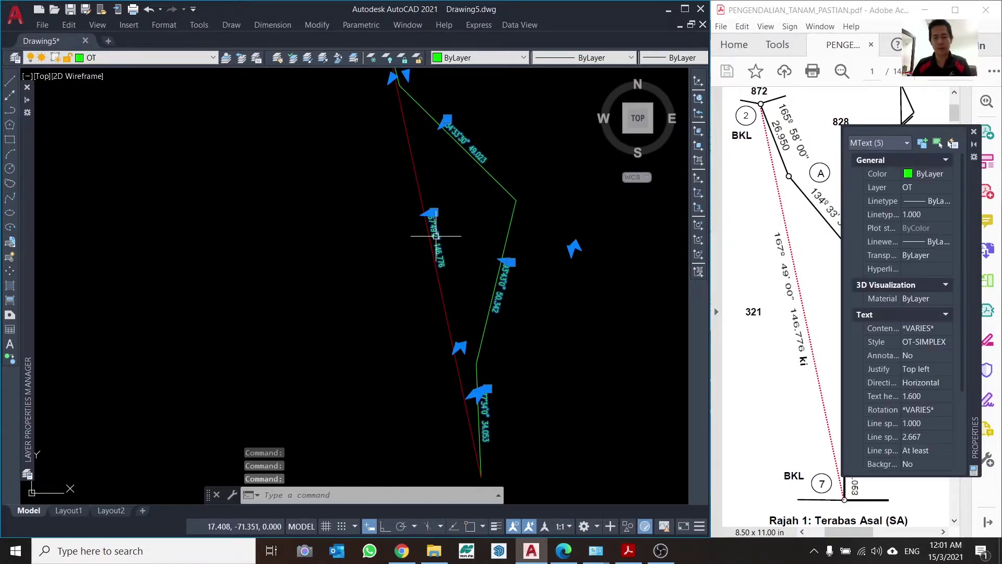
pyautogui.press('Delete')
pyautogui.scroll(-3, 436, 236)
pyautogui.scroll(3, 476, 253)
pyautogui.moveTo(426, 240); pyautogui.dragTo(500, 122, button='middle')
# Step: Draw an MText box beside the top traverse line and show the editor's extra options
pyautogui.press('Escape')
pyautogui.press('Escape')
pyautogui.press('Escape')
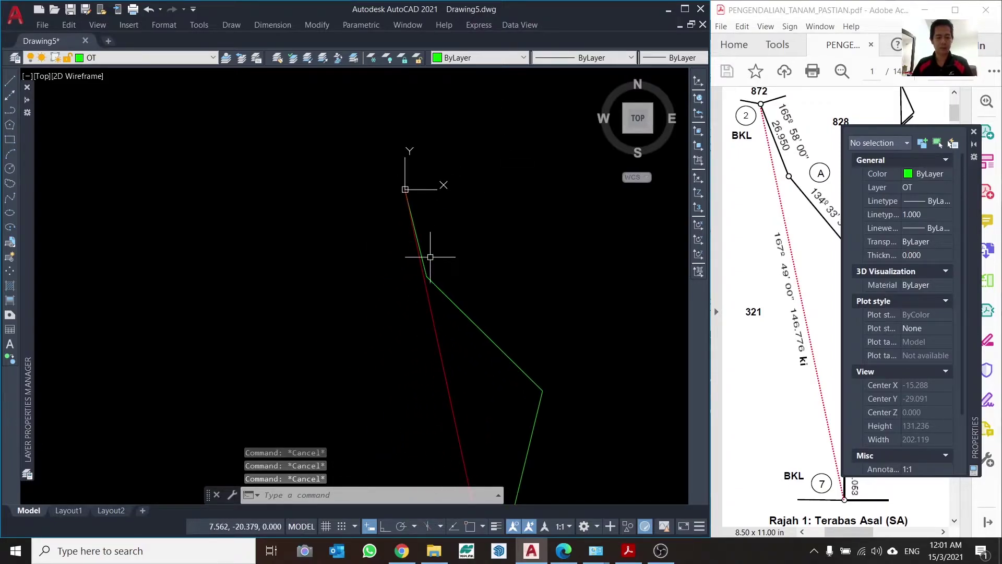
pyautogui.write('T')
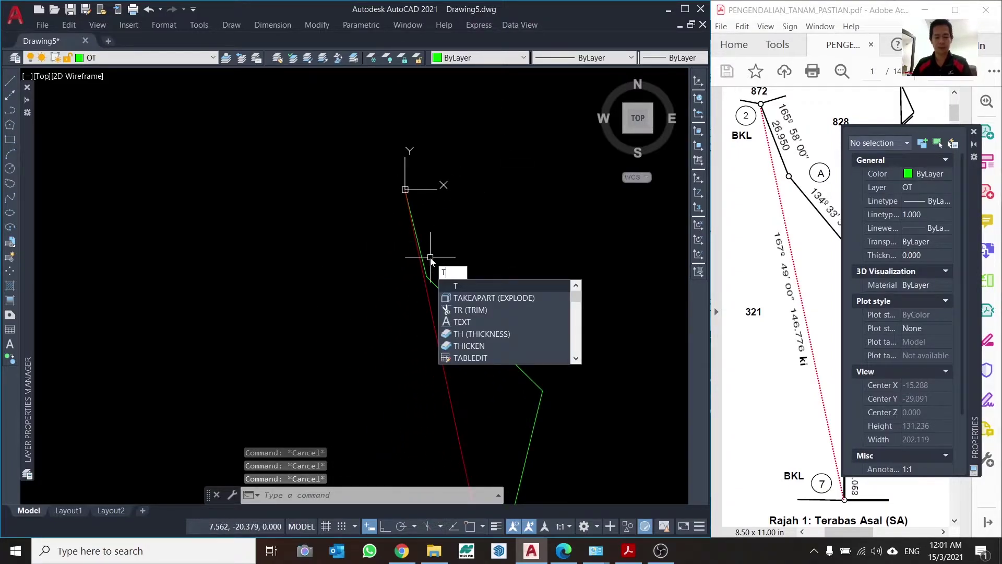
pyautogui.press('BackSpace')
pyautogui.write('M')
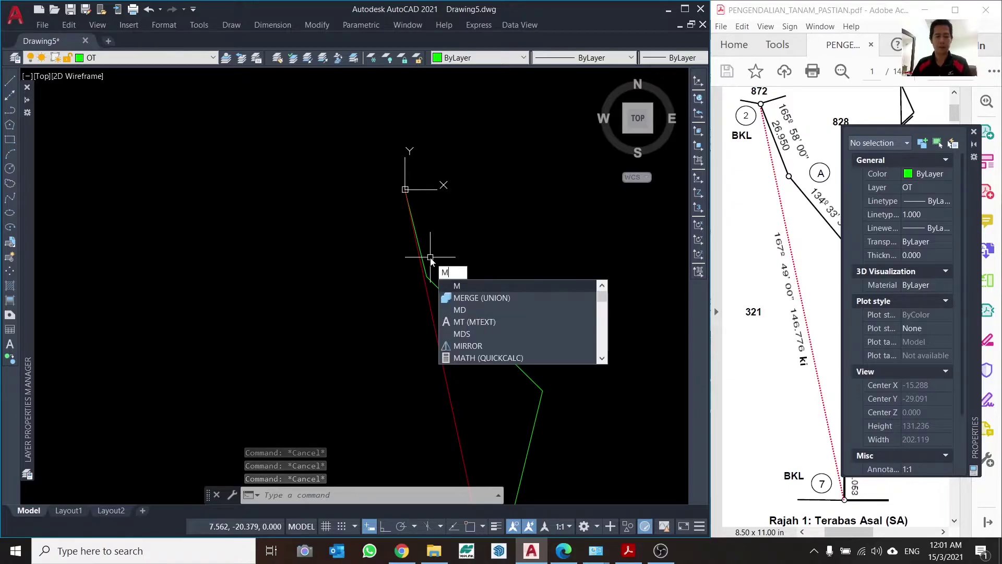
pyautogui.write('t')
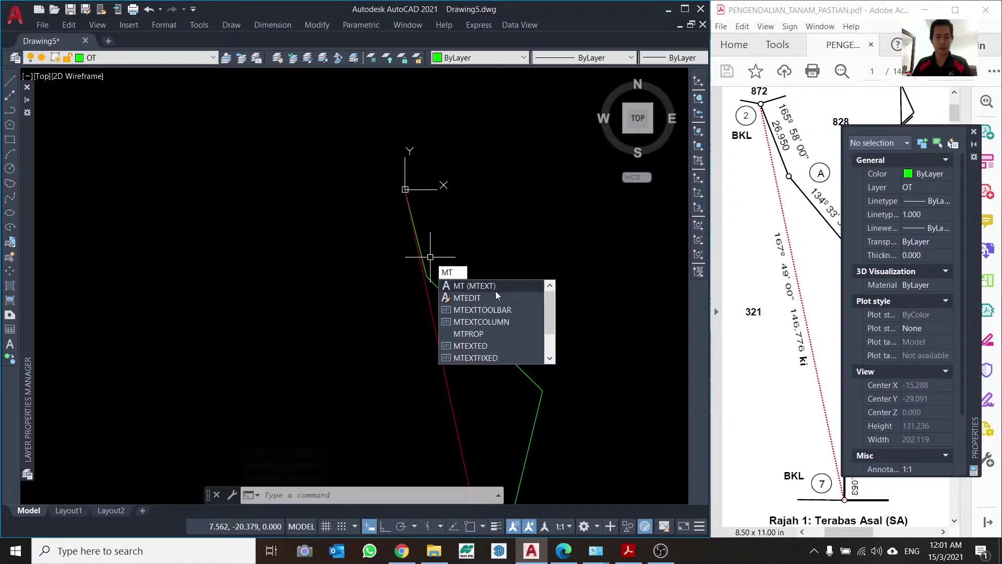
pyautogui.click(487, 287)
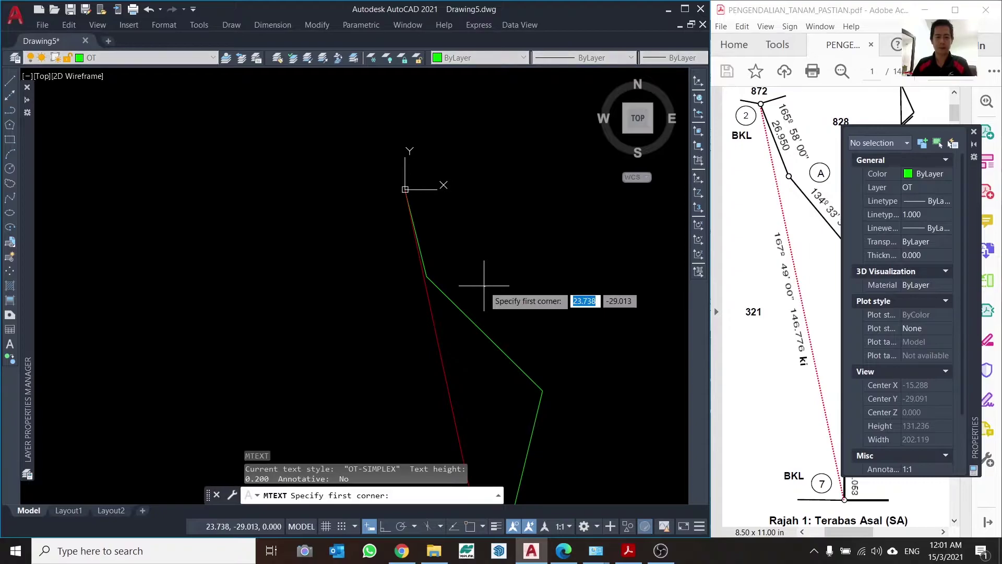
pyautogui.scroll(3, 436, 228)
pyautogui.scroll(-2, 436, 229)
pyautogui.scroll(-2, 412, 203)
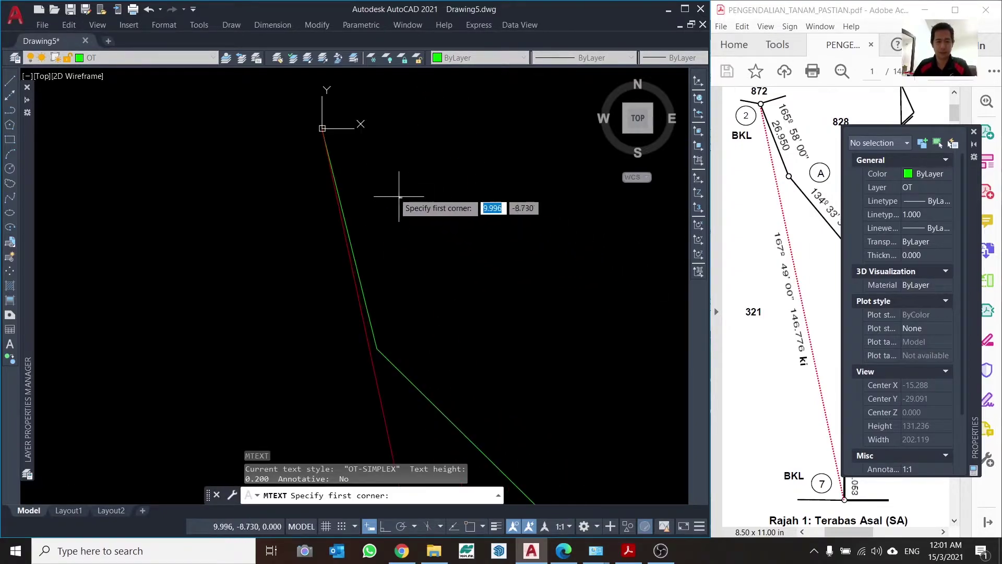
pyautogui.click(372, 182)
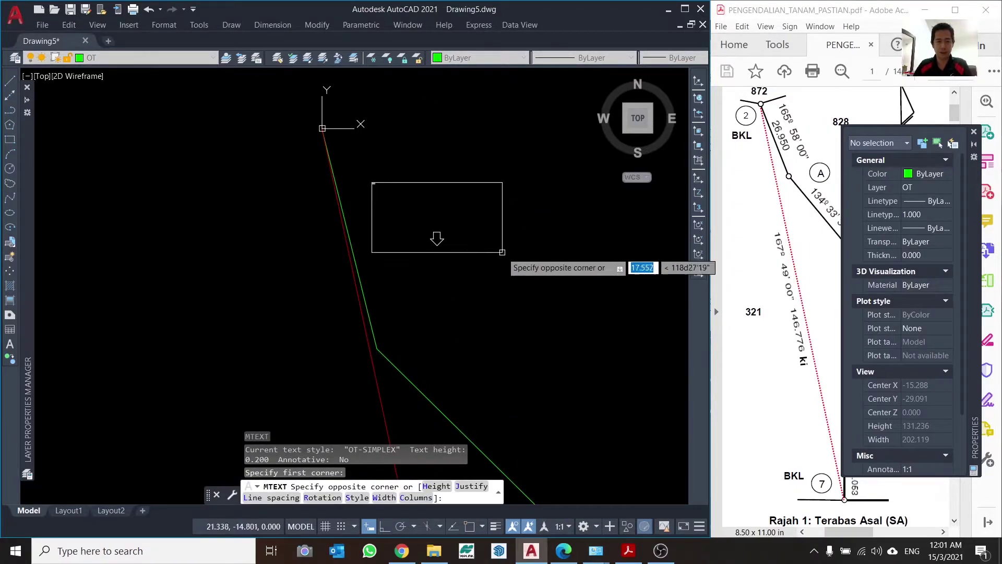
pyautogui.click(553, 229)
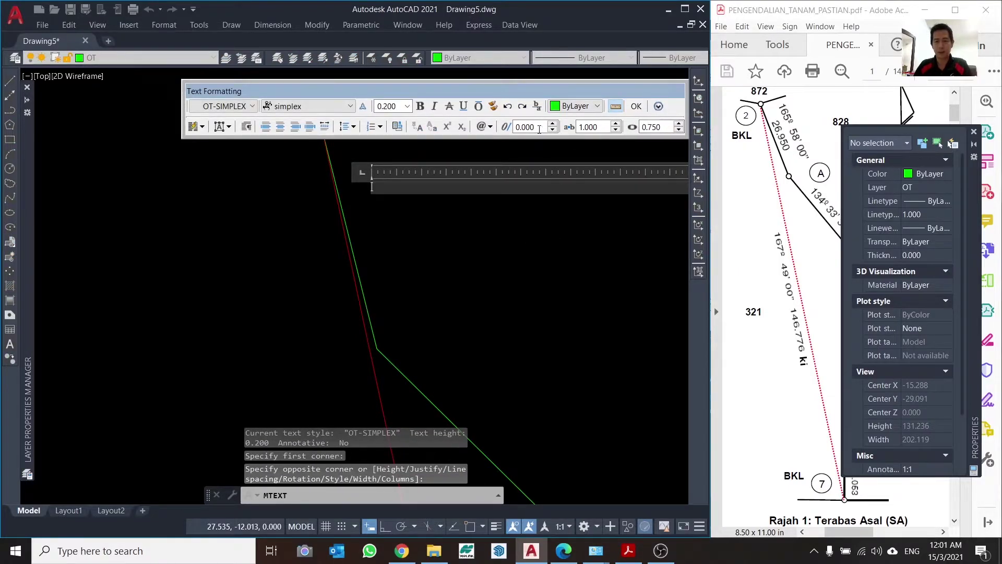
pyautogui.scroll(-3, 472, 158)
pyautogui.scroll(3, 558, 149)
pyautogui.scroll(-3, 503, 168)
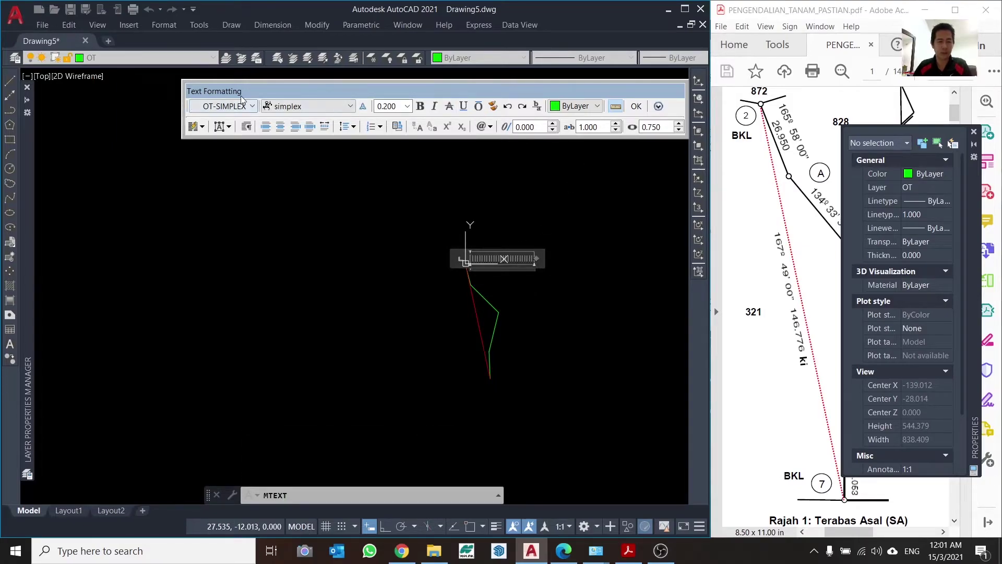
pyautogui.click(659, 107)
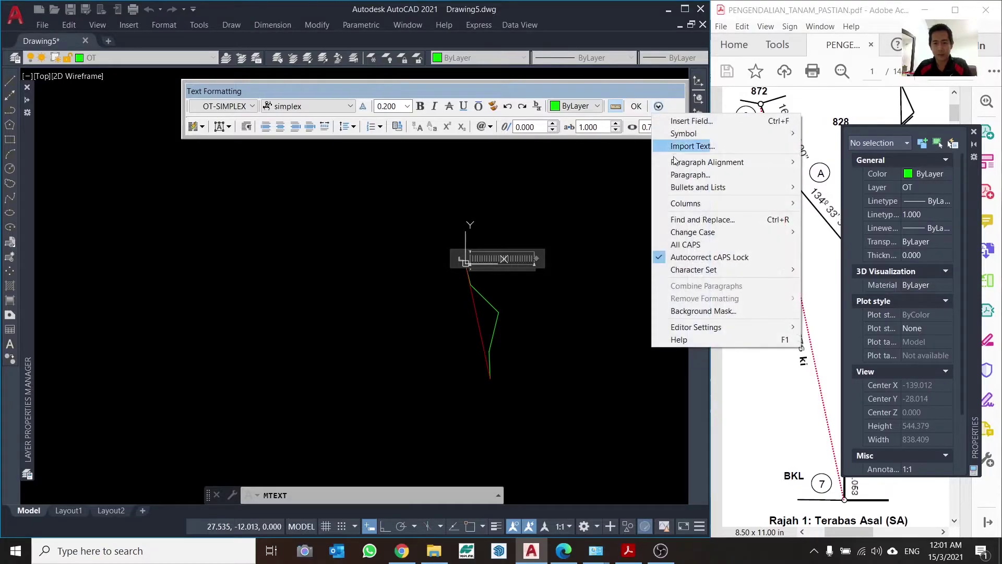
# Step: Insert an Object field showing the top line's angle, 165d58'0", in Deg/min/sec
pyautogui.click(701, 124)
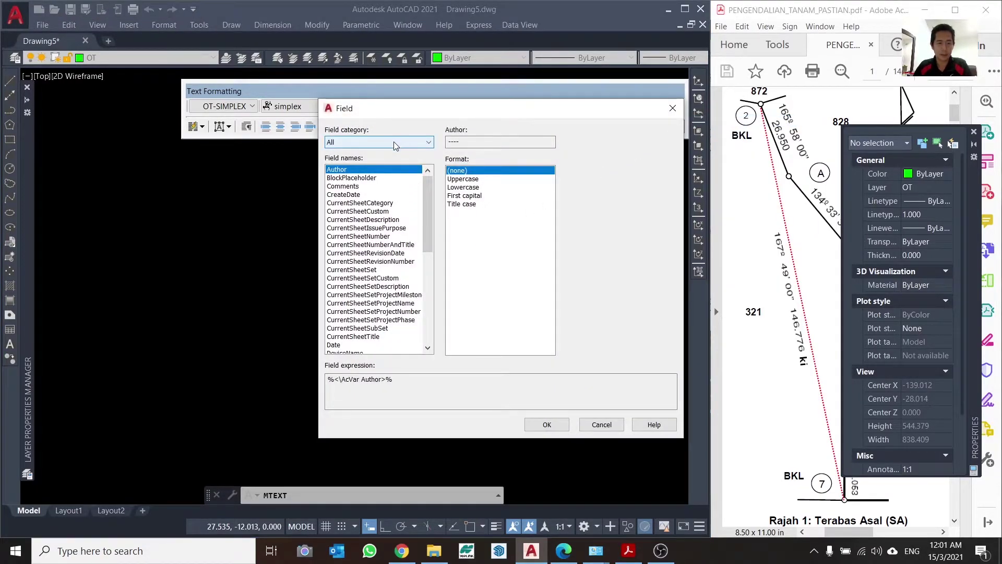
pyautogui.click(395, 142)
pyautogui.click(358, 187)
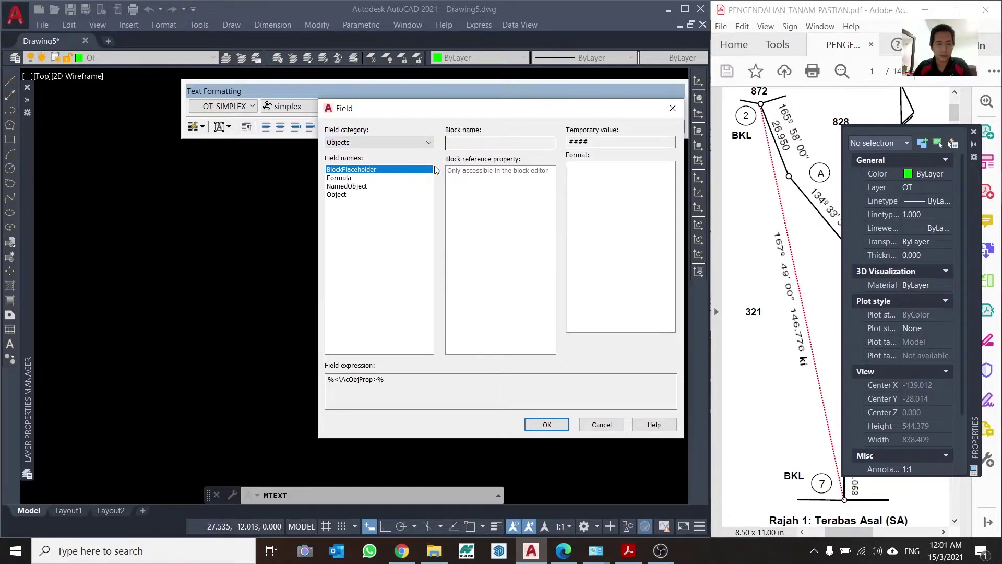
pyautogui.click(343, 198)
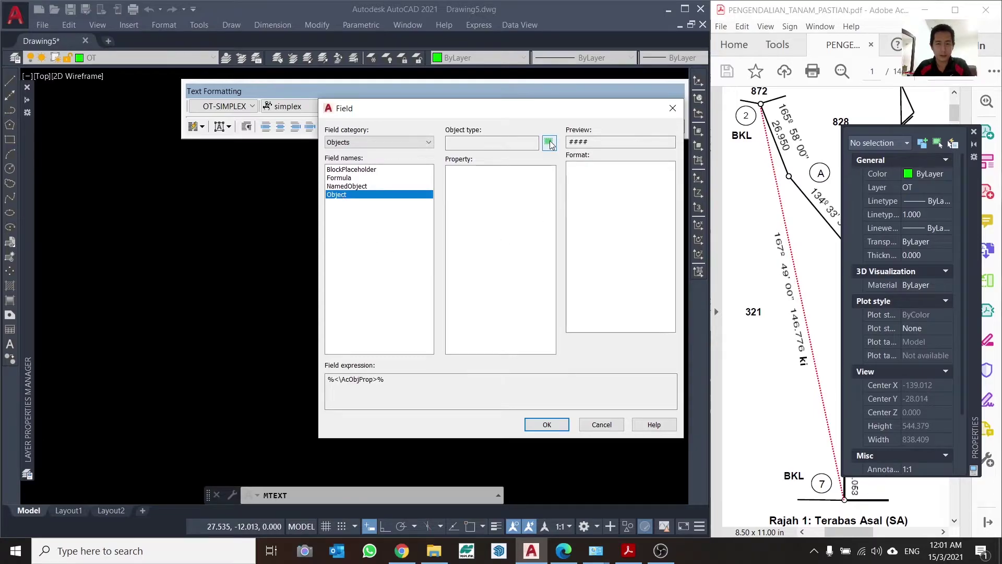
pyautogui.click(550, 145)
pyautogui.scroll(5, 470, 257)
pyautogui.scroll(5, 469, 269)
pyautogui.scroll(5, 582, 311)
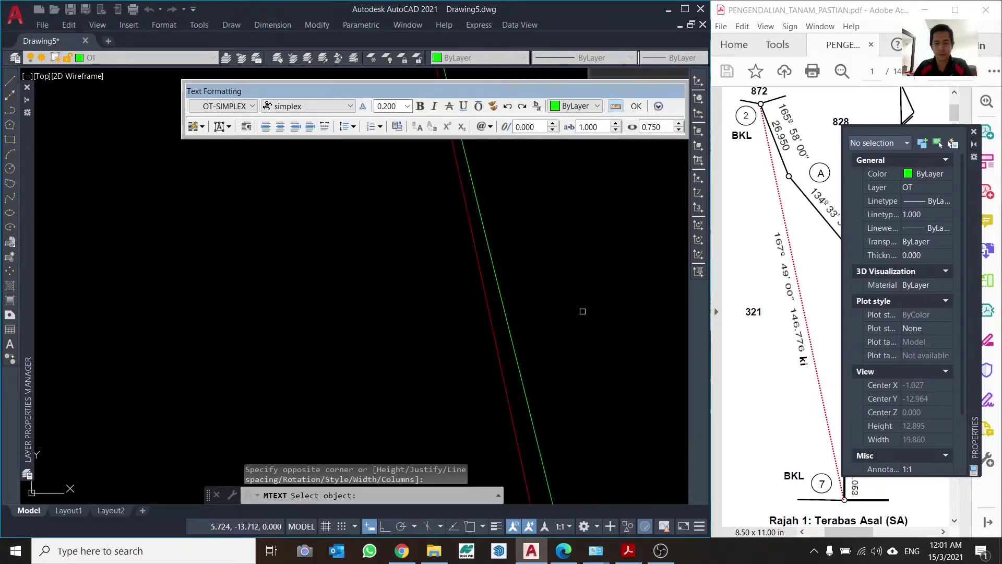
pyautogui.scroll(-5, 479, 302)
pyautogui.click(469, 299)
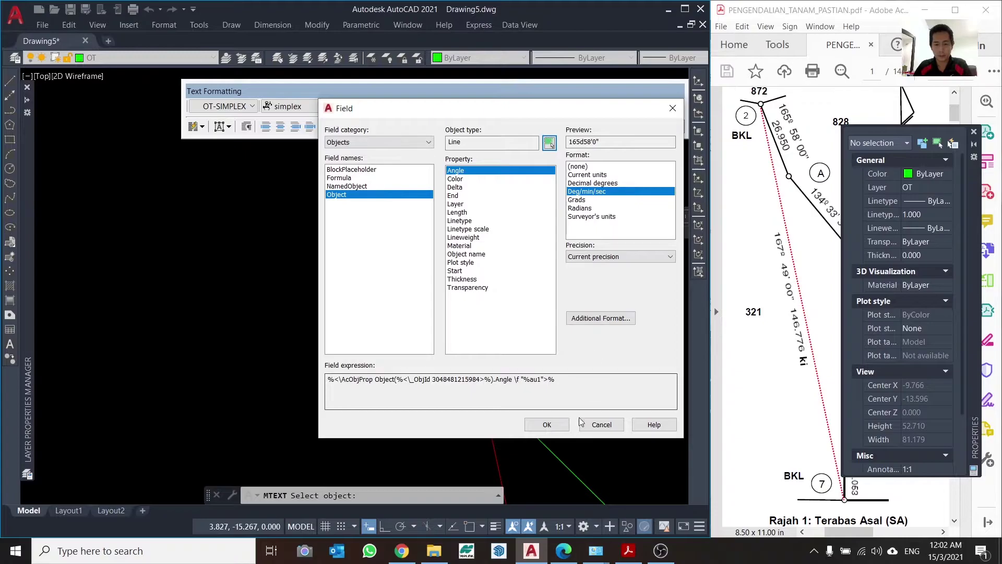
pyautogui.click(547, 430)
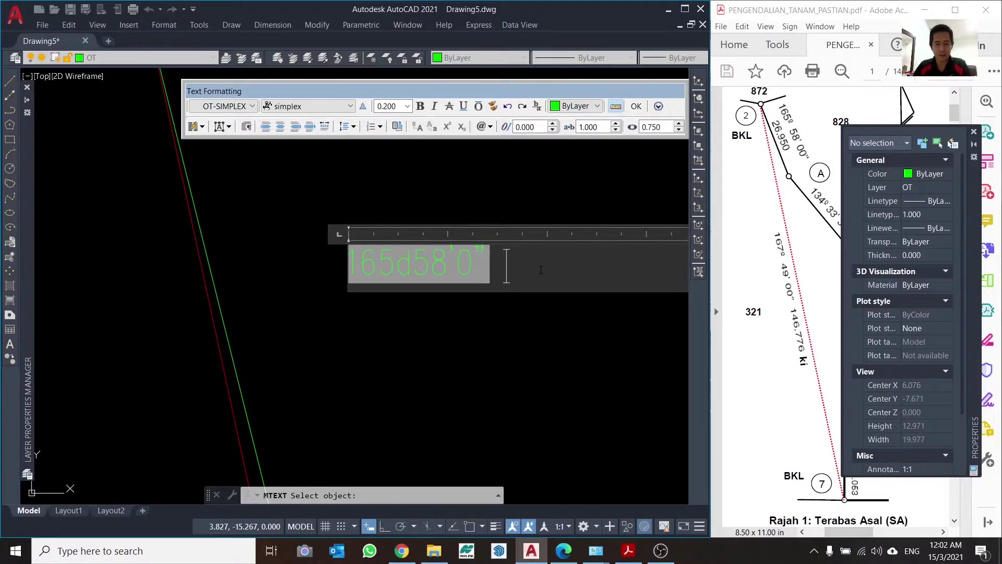
# Step: Insert a second Object field showing the same line's Length, 26.950
pyautogui.click(658, 106)
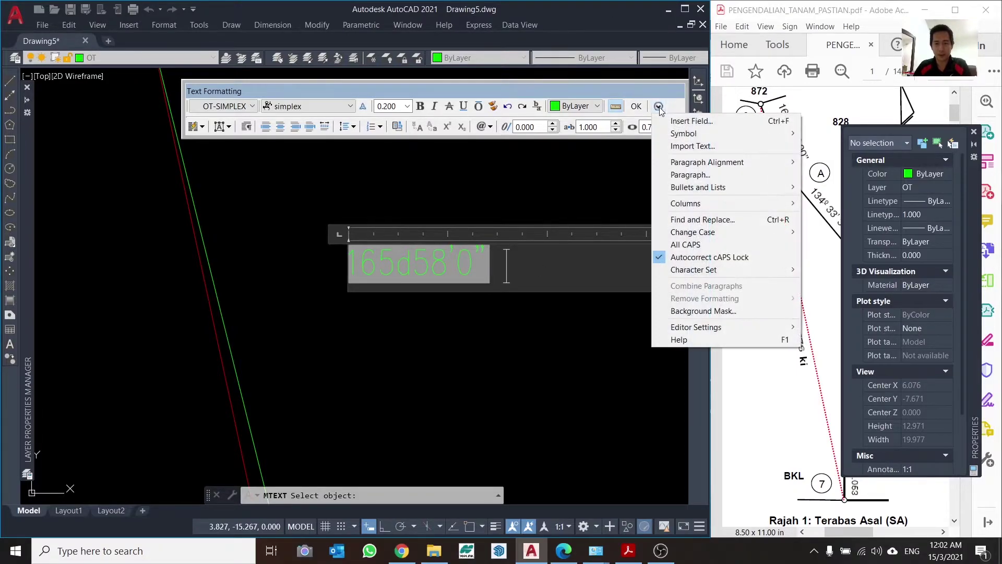
pyautogui.click(706, 120)
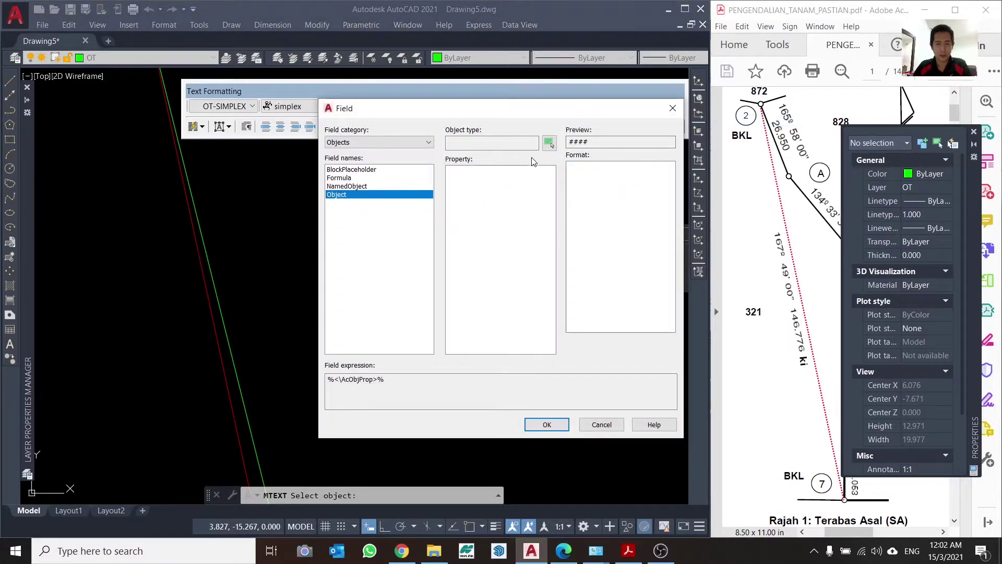
pyautogui.click(548, 144)
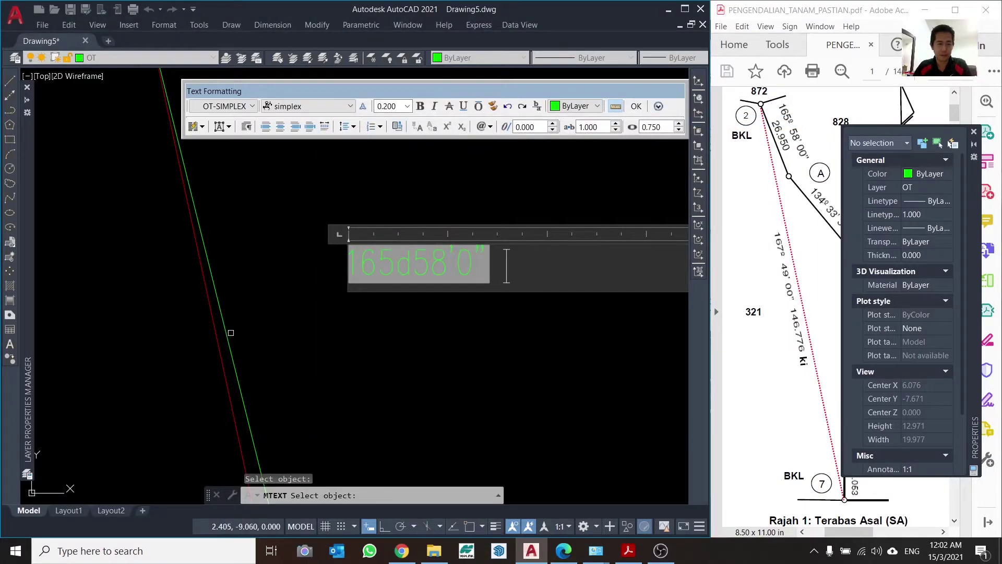
pyautogui.click(228, 339)
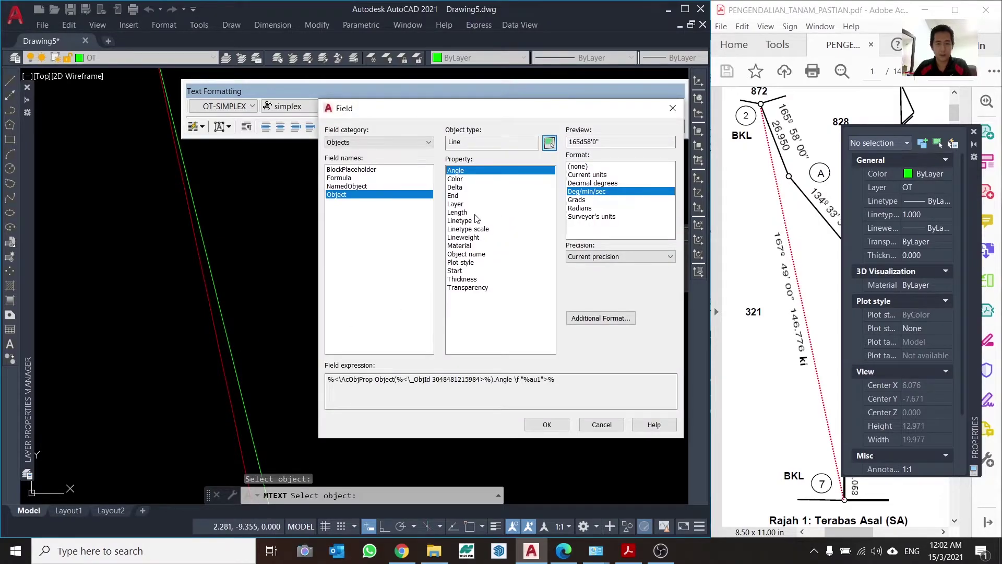
pyautogui.click(459, 212)
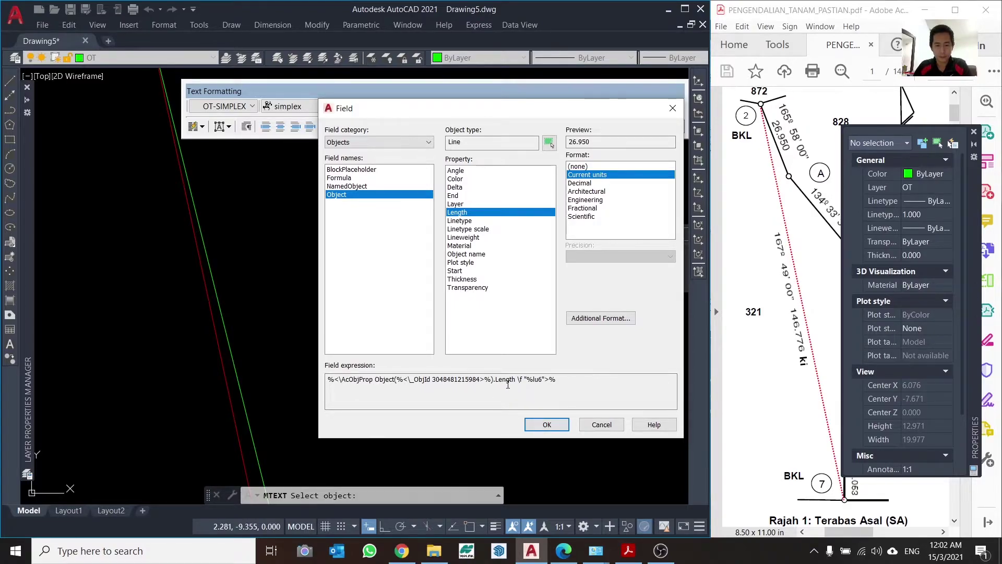
pyautogui.click(432, 380)
pyautogui.click(546, 424)
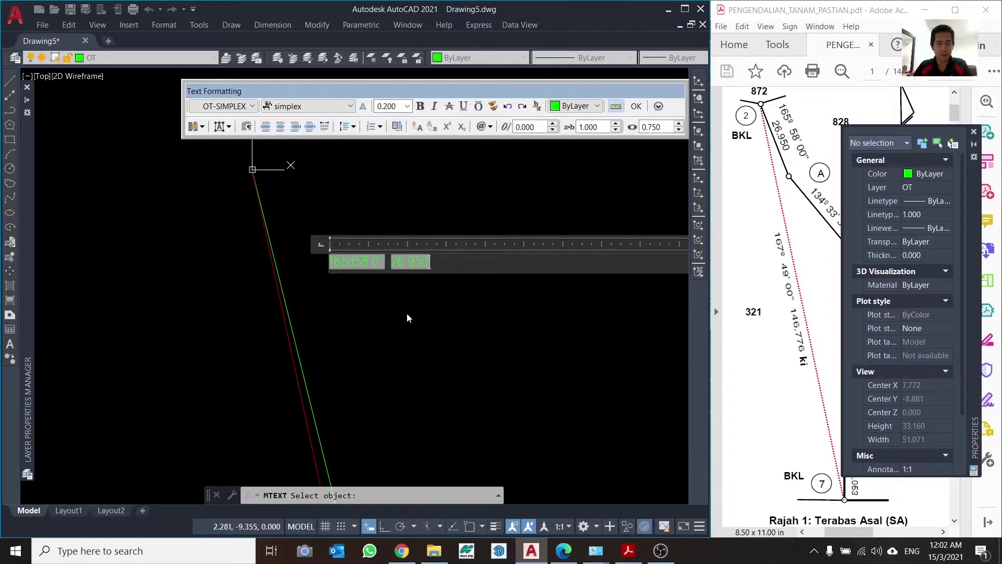
# Step: Narrow the text box and set both label fields to text height 1.600
pyautogui.scroll(-5, 458, 314)
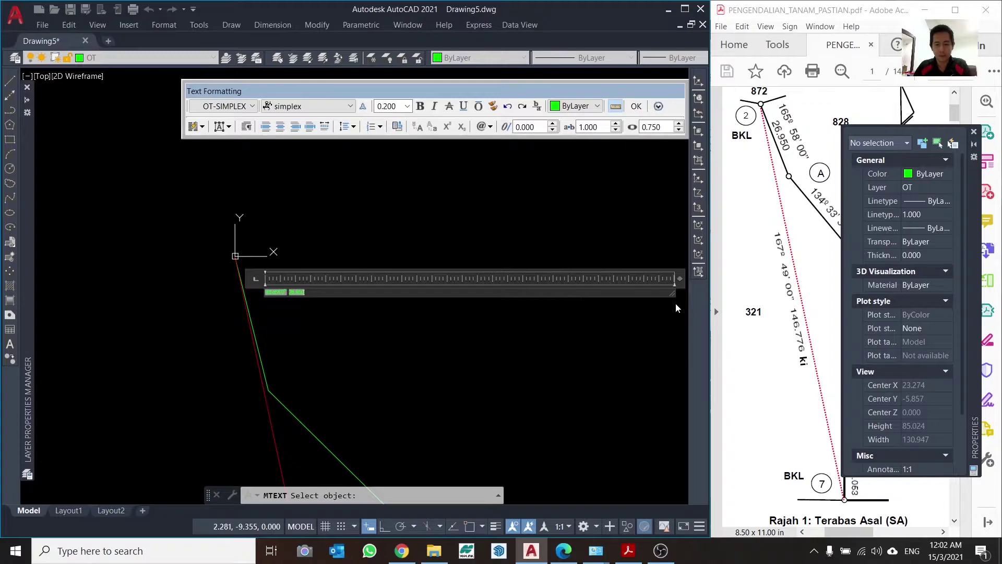
pyautogui.moveTo(673, 293); pyautogui.dragTo(391, 296)
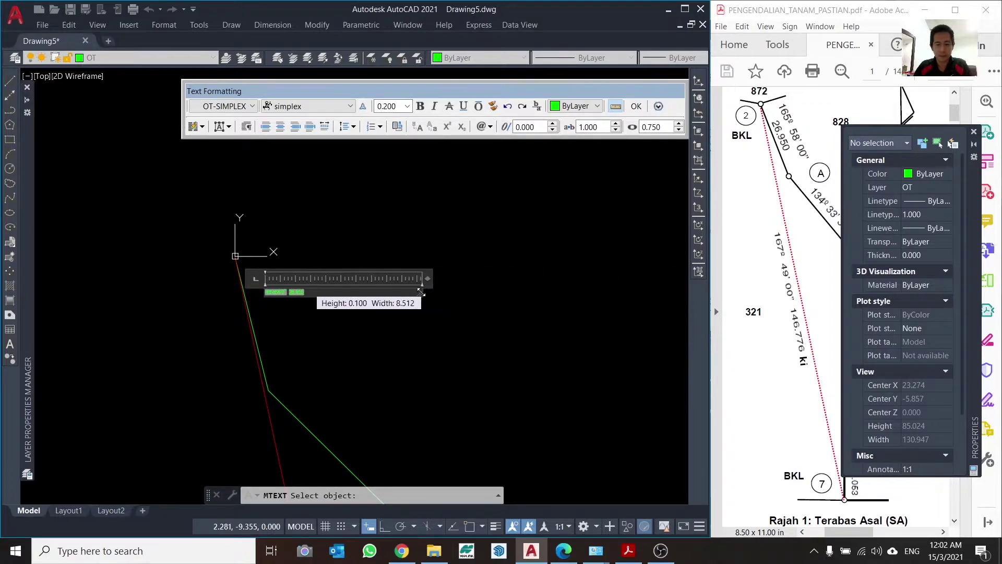
pyautogui.scroll(2, 313, 311)
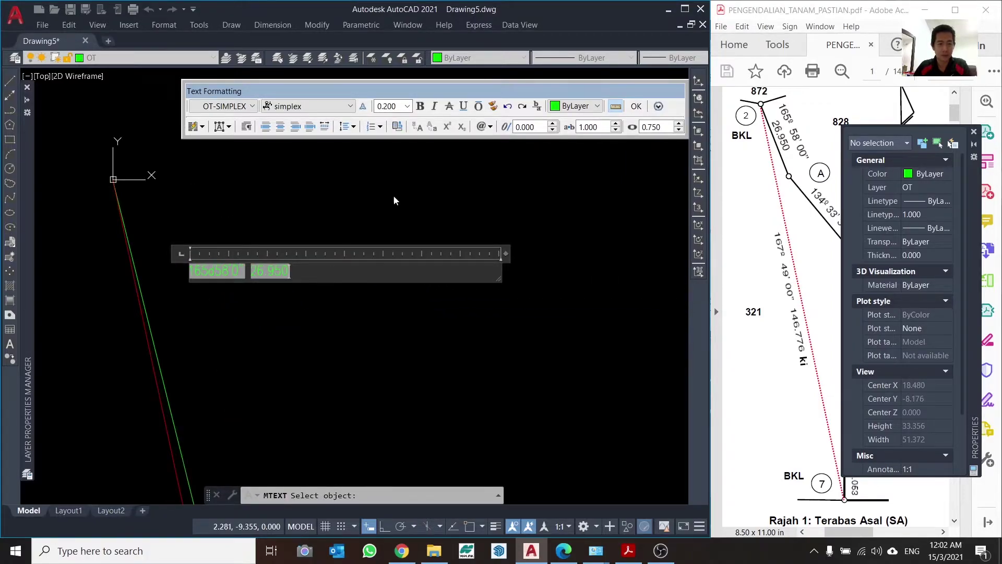
pyautogui.moveTo(283, 274); pyautogui.dragTo(174, 272)
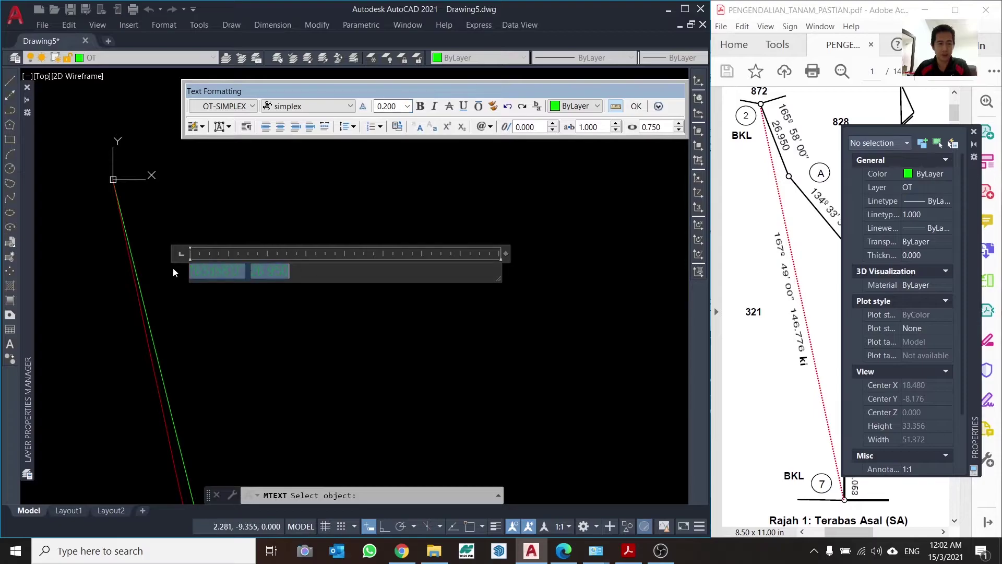
pyautogui.click(406, 108)
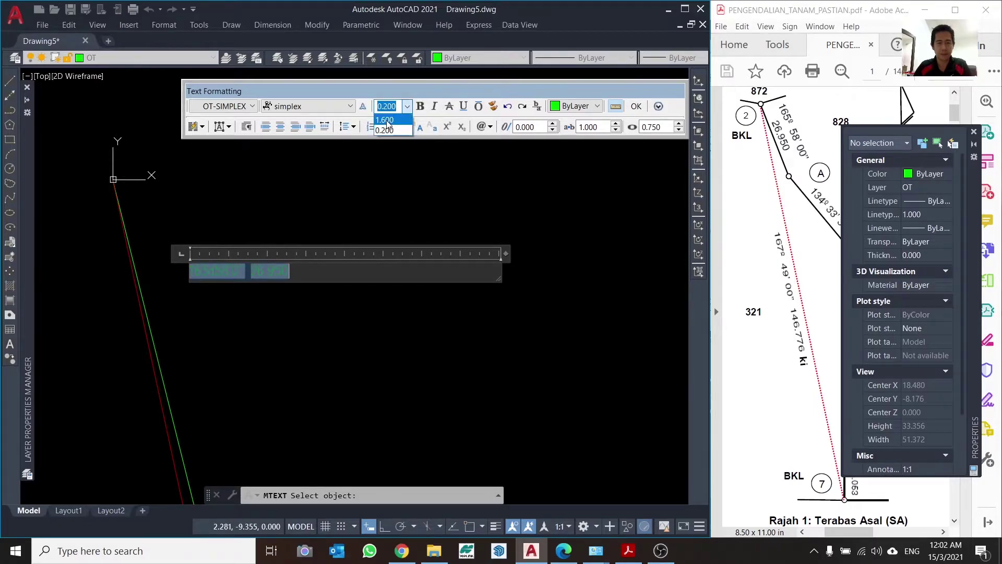
pyautogui.click(387, 131)
# Step: Widen the label box, copy the bearing text 165d58'0", and commit the label
pyautogui.scroll(-3, 259, 200)
pyautogui.scroll(5, 311, 196)
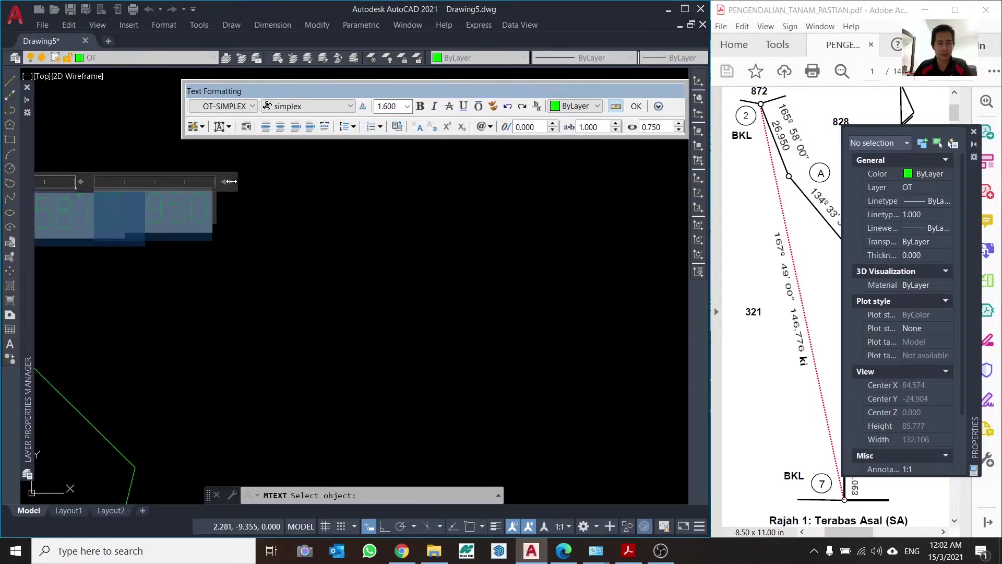
pyautogui.moveTo(230, 183); pyautogui.dragTo(308, 205)
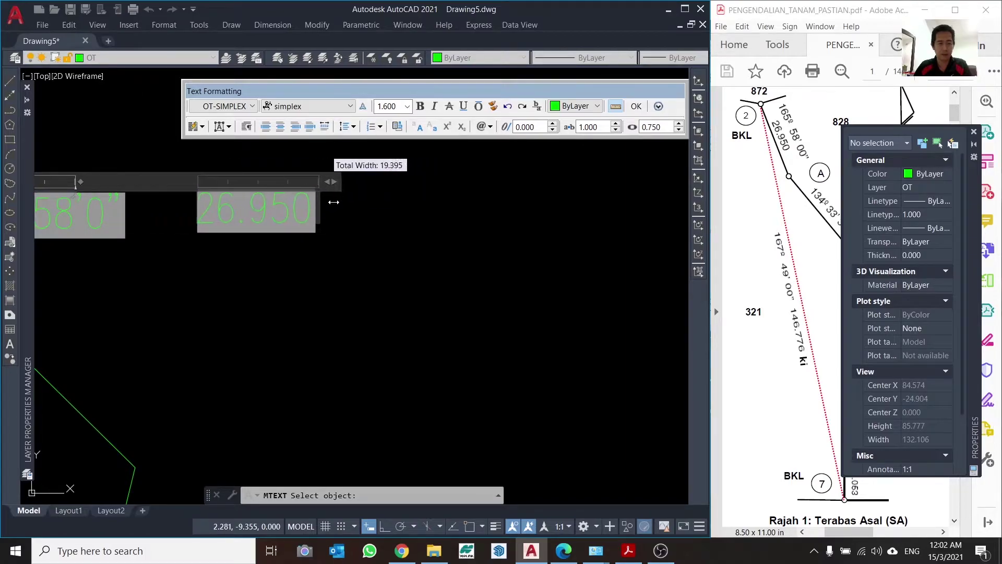
pyautogui.scroll(-2, 355, 208)
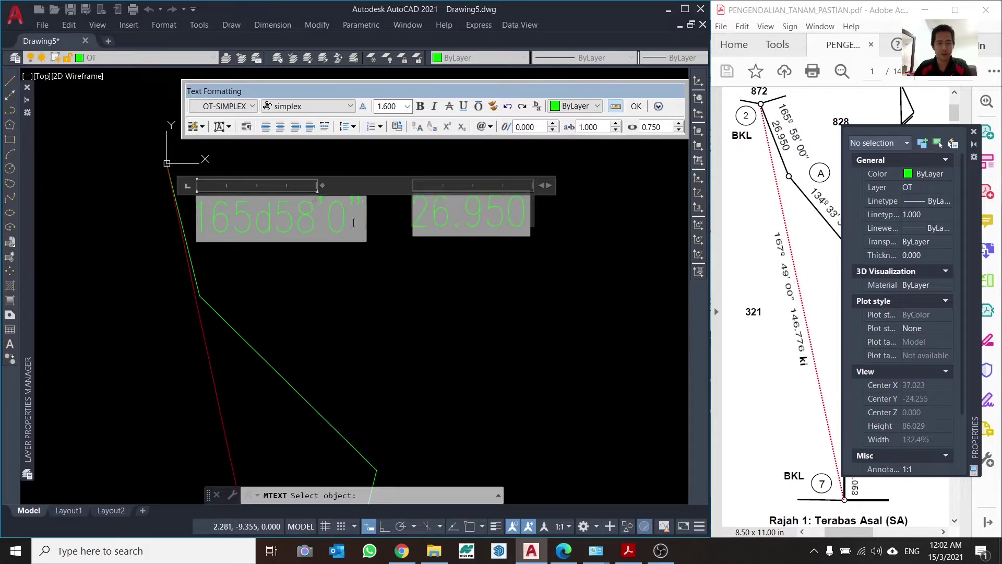
pyautogui.rightClick(236, 226)
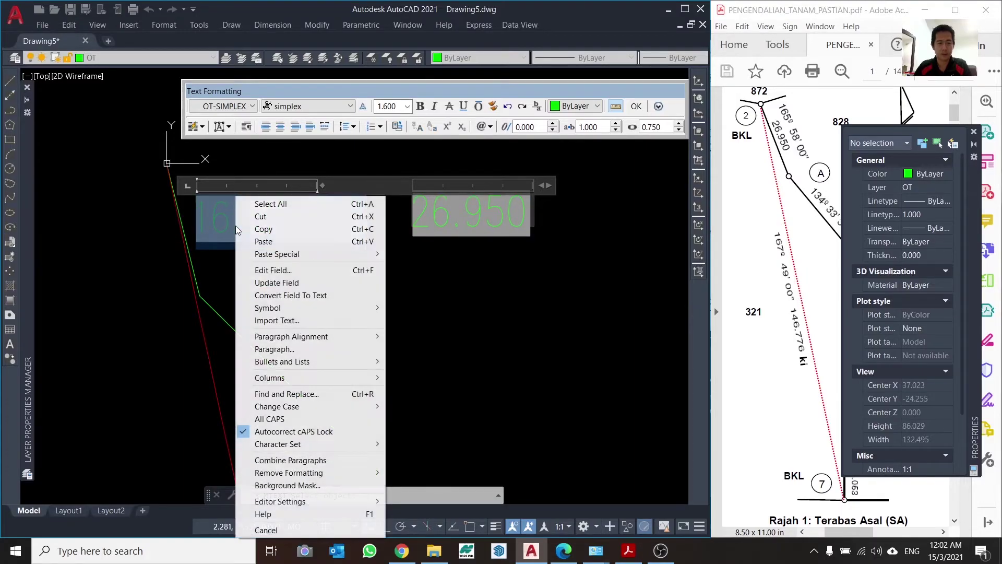
pyautogui.click(263, 241)
pyautogui.click(376, 297)
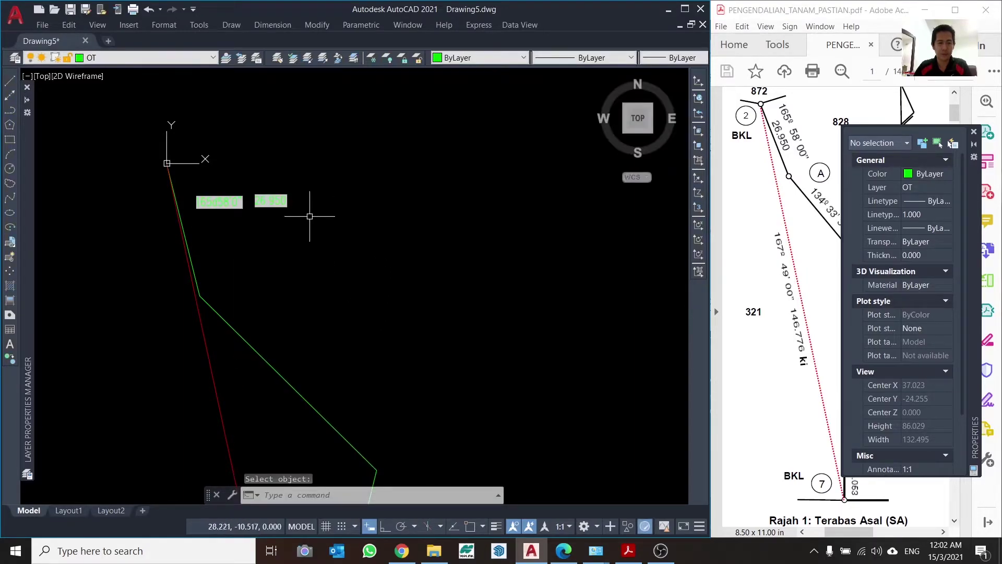
# Step: Set the label's rotation to 165d58'0" in Properties
pyautogui.scroll(2, 300, 212)
pyautogui.click(292, 167)
pyautogui.click(57, 224)
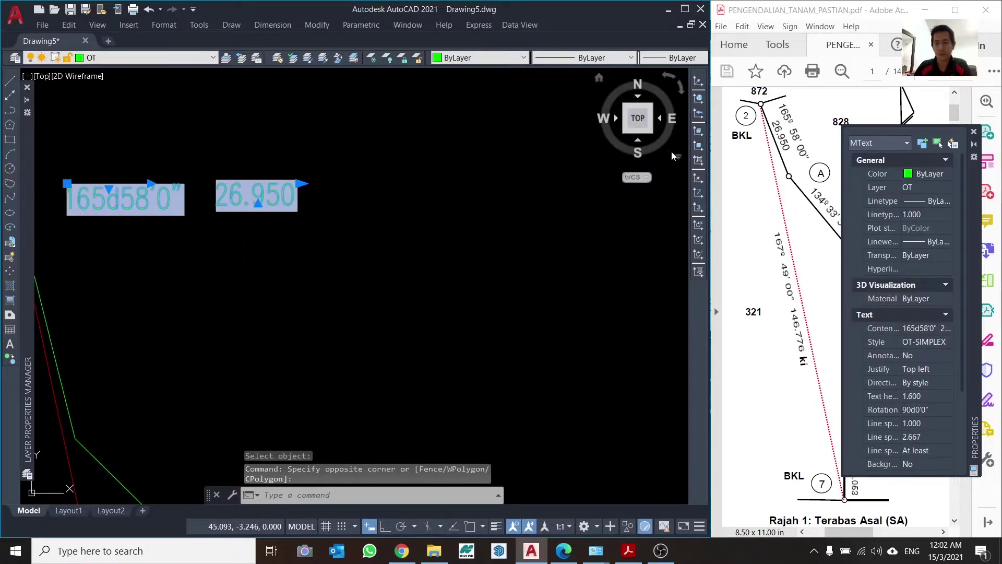
pyautogui.click(925, 410)
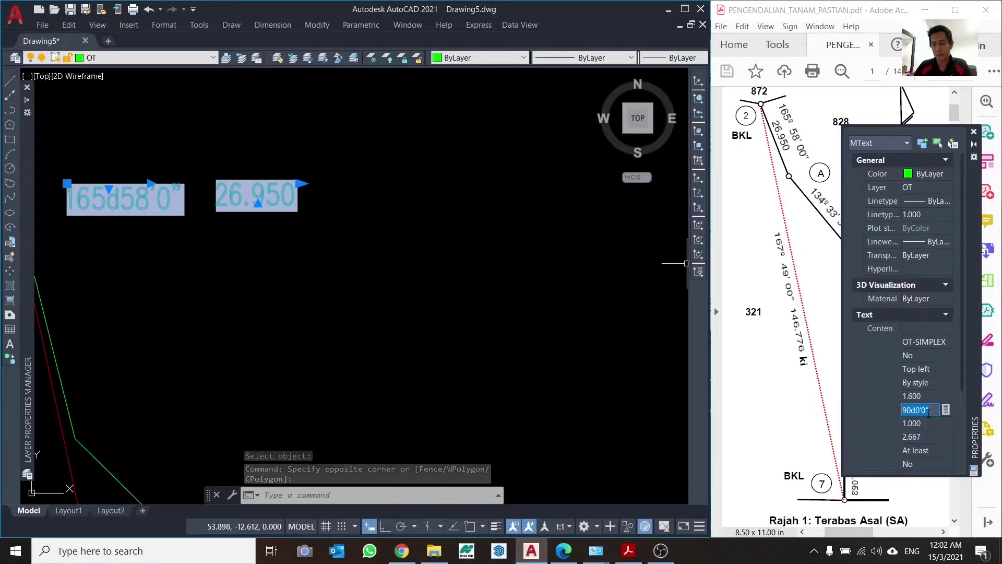
pyautogui.write('165d58\'0"')
pyautogui.press('Return')
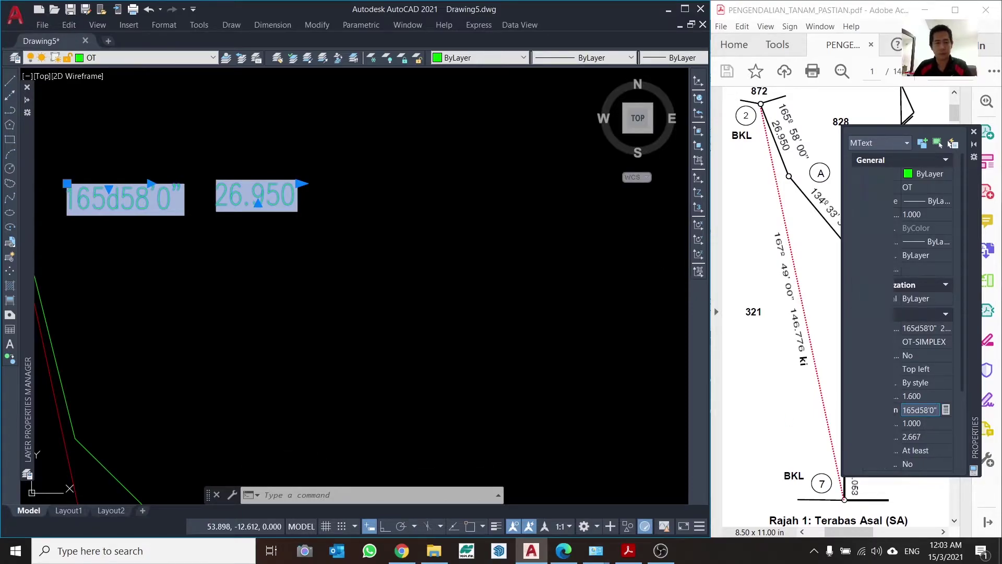
pyautogui.scroll(-2, 330, 210)
pyautogui.scroll(2, 329, 210)
pyautogui.press('Escape')
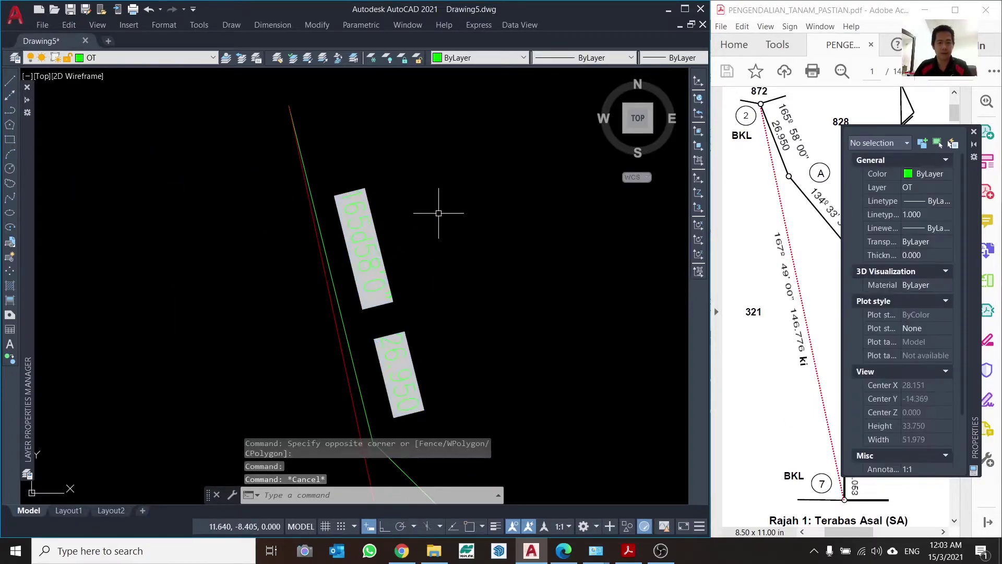
# Step: Move the rotated label beside the first boundary line
pyautogui.click(454, 221)
pyautogui.click(369, 288)
pyautogui.write('ove')
pyautogui.press('Return')
pyautogui.click(449, 271)
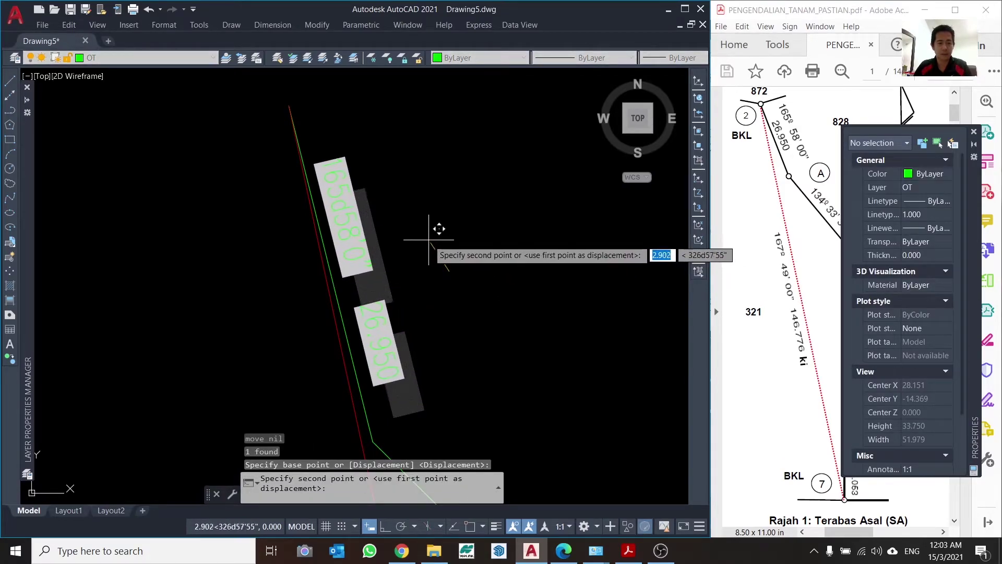
pyautogui.click(430, 240)
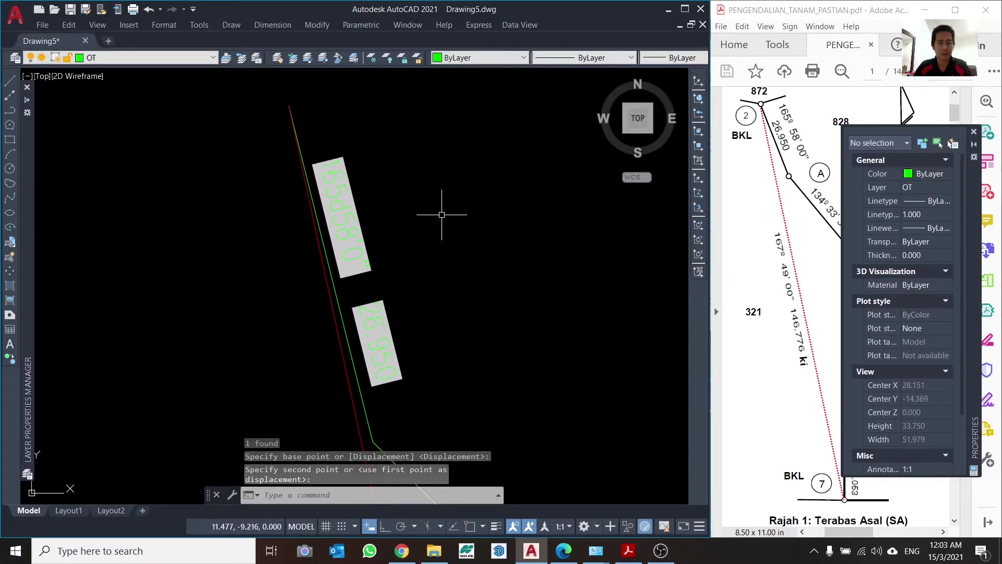
# Step: Change the label's colour to Blue
pyautogui.click(342, 211)
pyautogui.click(342, 211)
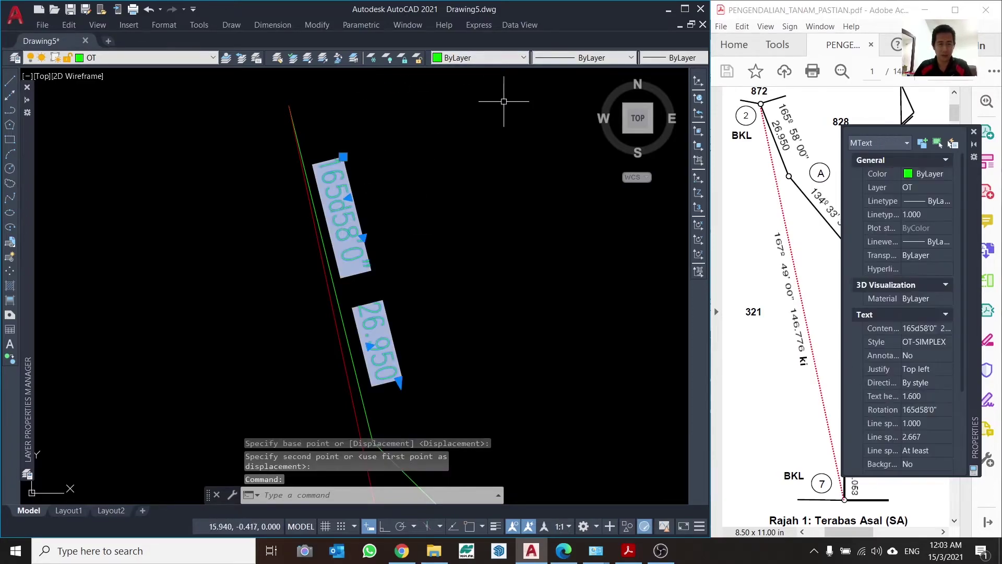
pyautogui.click(494, 56)
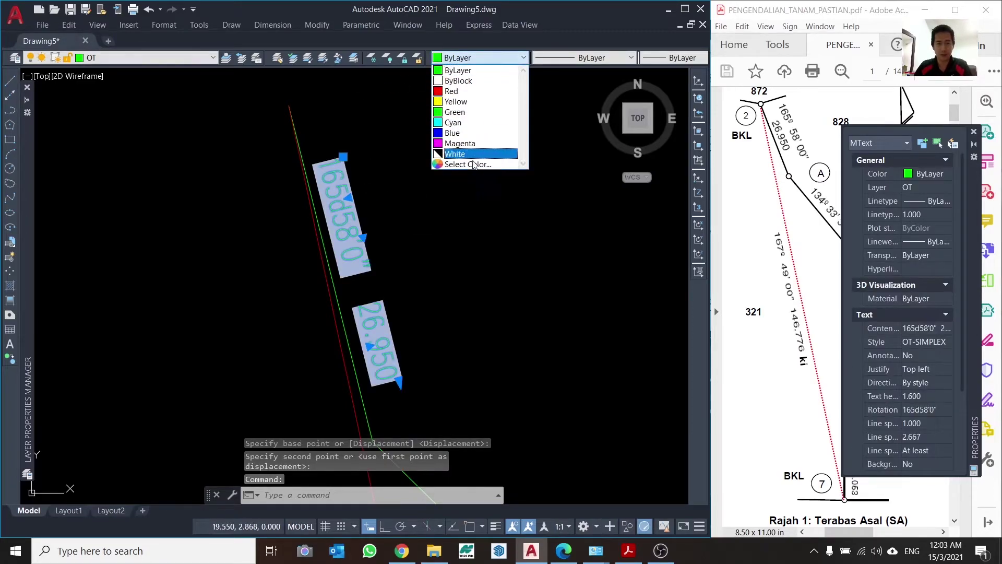
pyautogui.click(467, 134)
pyautogui.press('Escape')
pyautogui.scroll(-4, 389, 200)
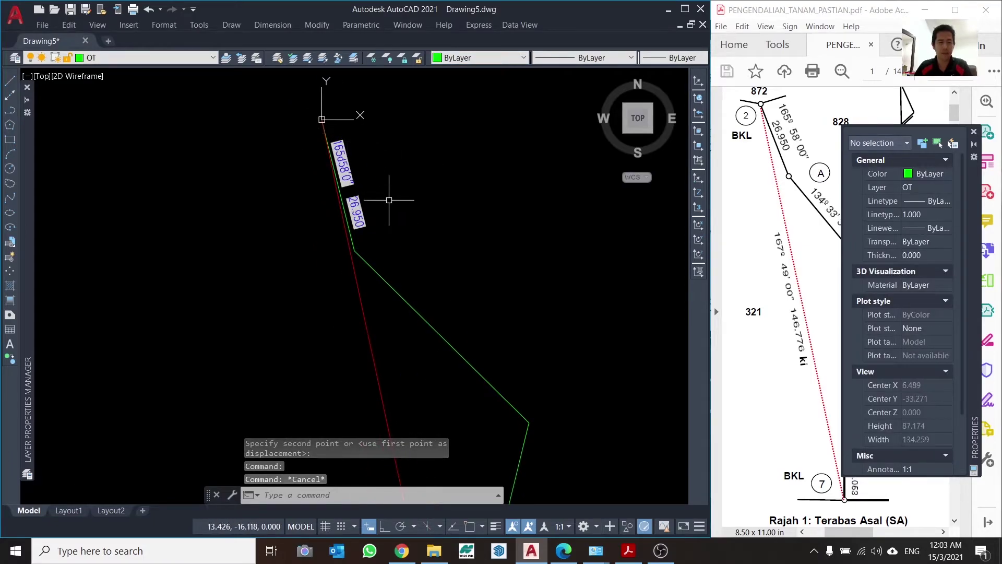
pyautogui.scroll(-2, 389, 200)
pyautogui.scroll(-1, 365, 172)
pyautogui.scroll(-2, 291, 167)
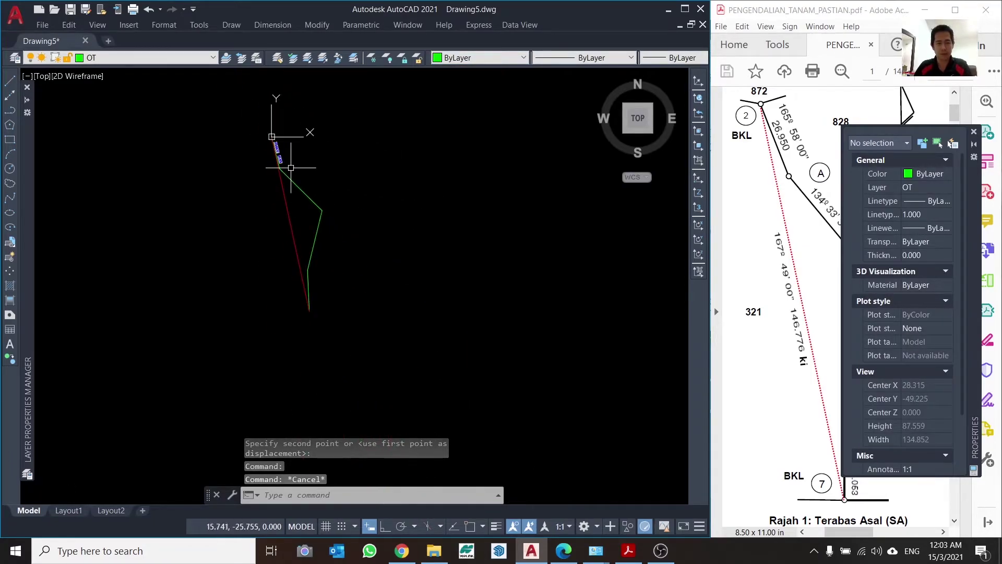
pyautogui.scroll(4, 282, 151)
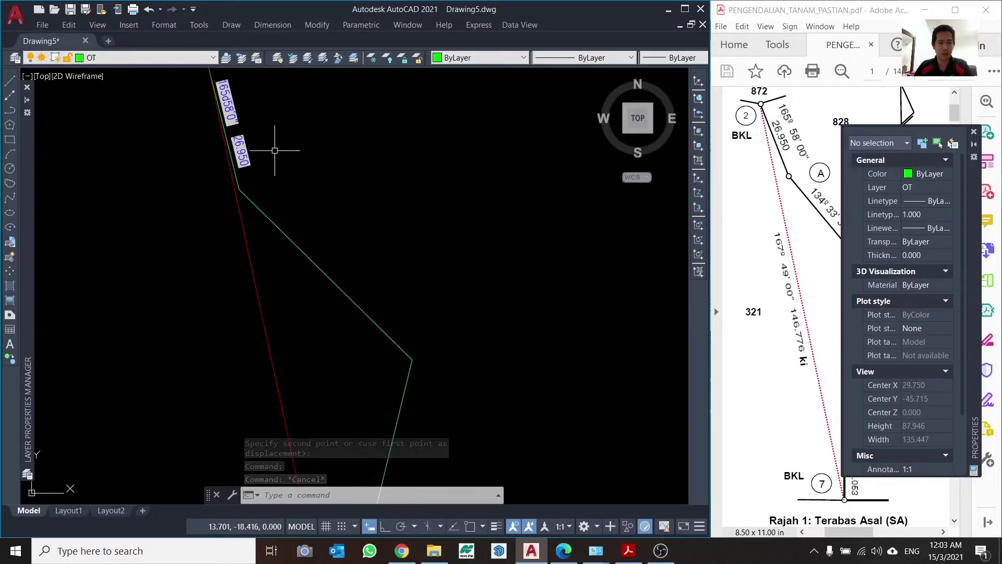
# Step: Copy the blue label beside the next boundary line, a lower line and the red closing line
pyautogui.click(236, 146)
pyautogui.rightClick(238, 146)
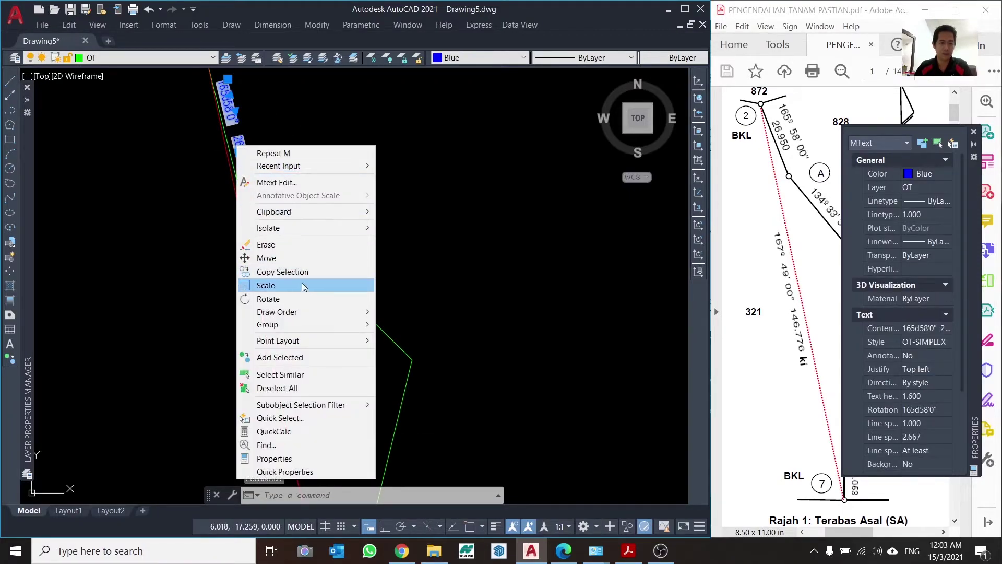
pyautogui.click(283, 271)
pyautogui.click(266, 146)
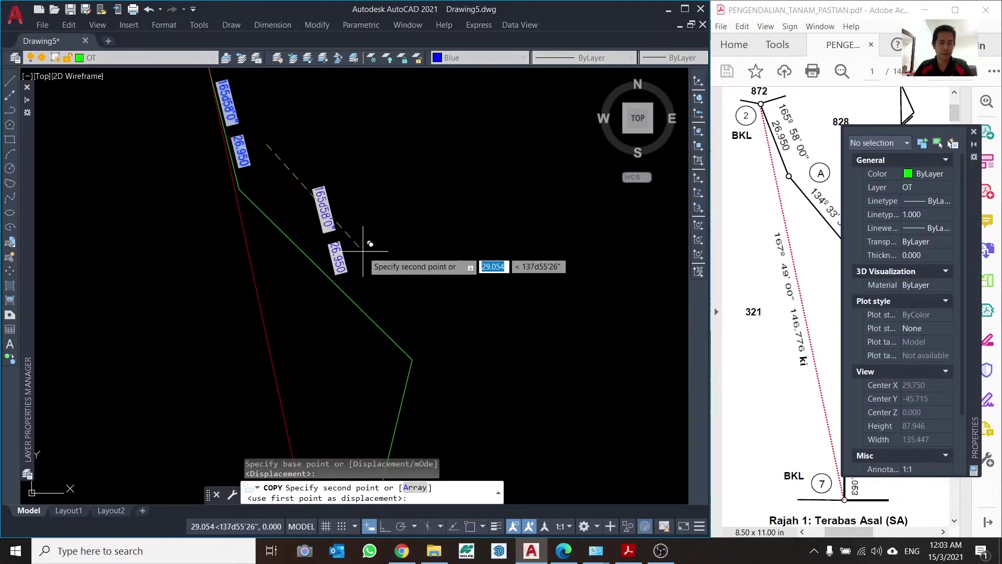
pyautogui.click(392, 270)
pyautogui.scroll(-4, 354, 183)
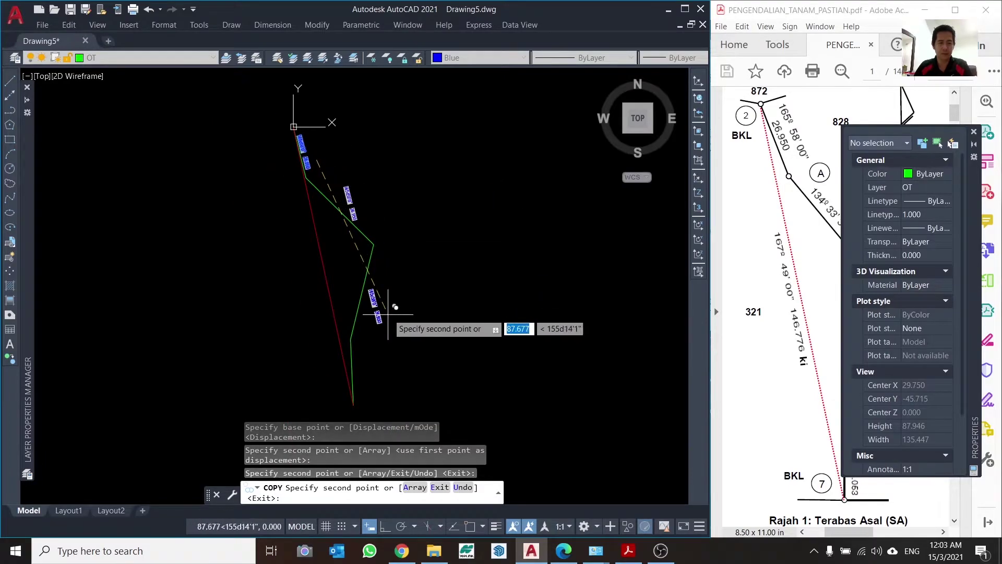
pyautogui.moveTo(365, 365); pyautogui.dragTo(406, 249, button='middle')
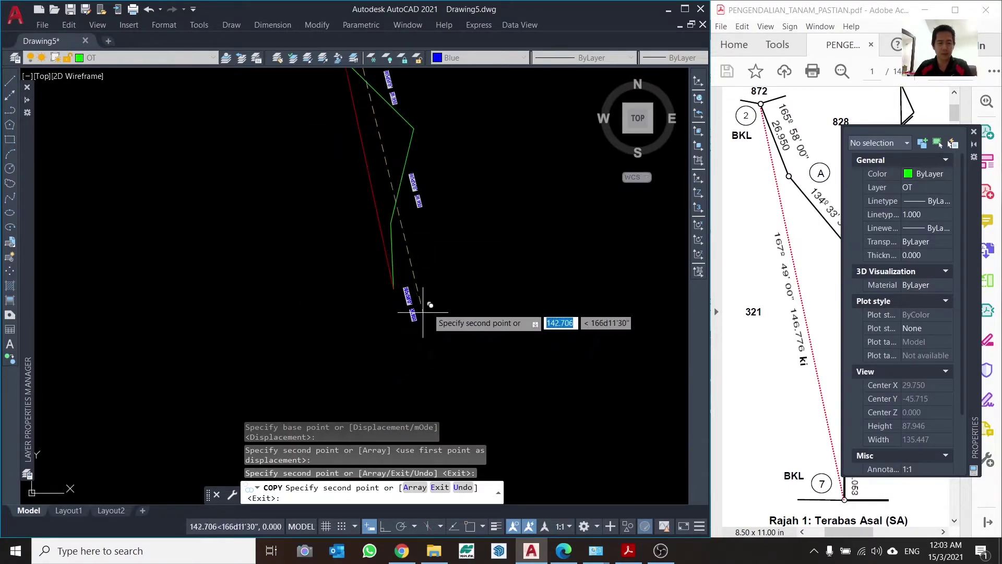
pyautogui.click(415, 280)
pyautogui.scroll(4, 365, 198)
pyautogui.click(491, 272)
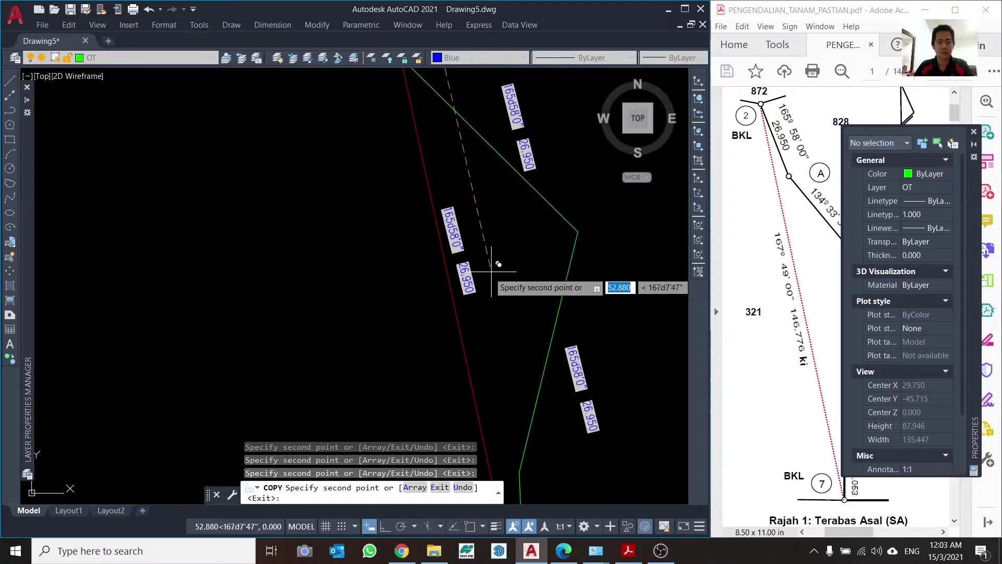
pyautogui.press('Escape')
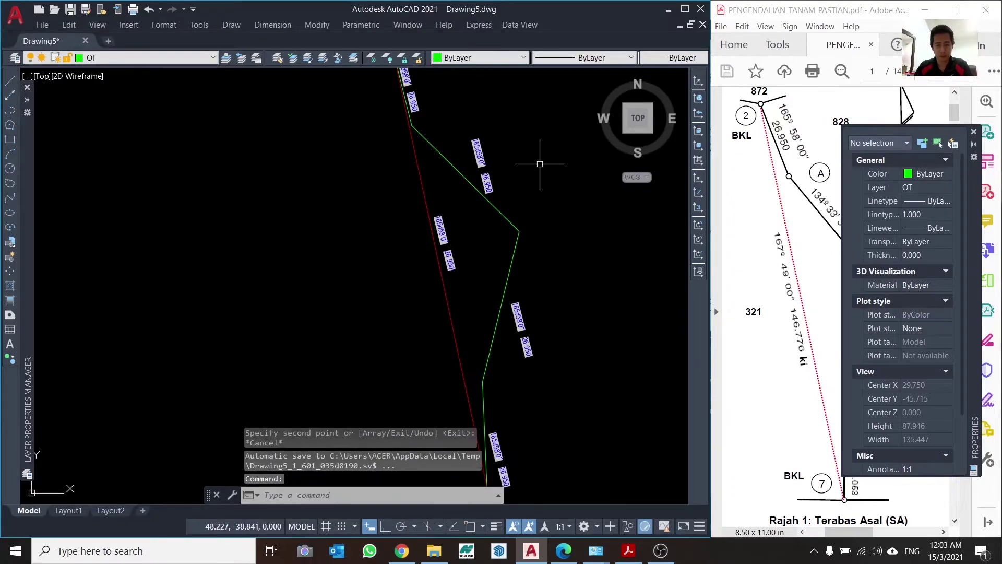
pyautogui.scroll(2, 541, 161)
# Step: Relink a copied label's bearing field to the diagonal green line, previewing 134d33'30"
pyautogui.doubleClick(409, 155)
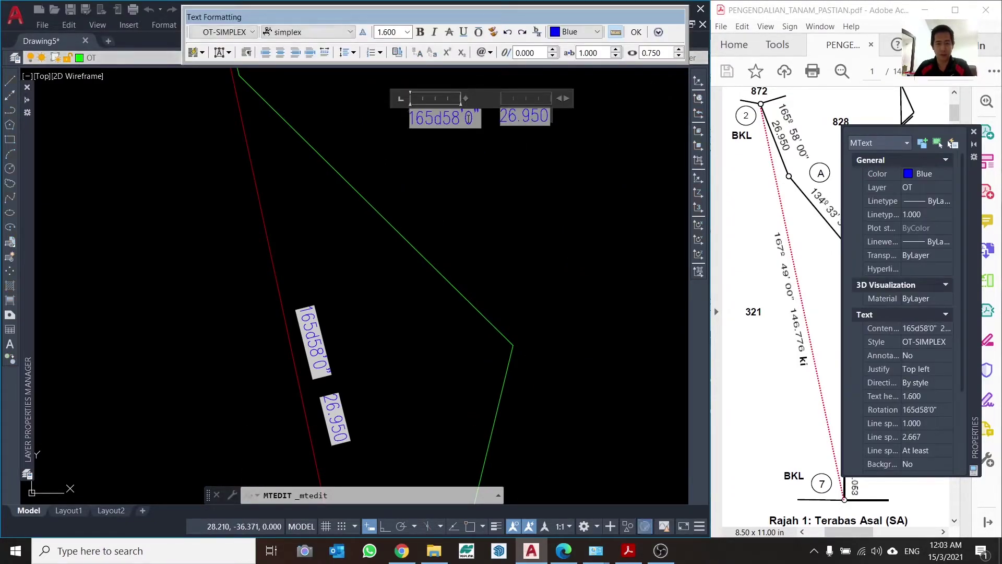
pyautogui.doubleClick(433, 118)
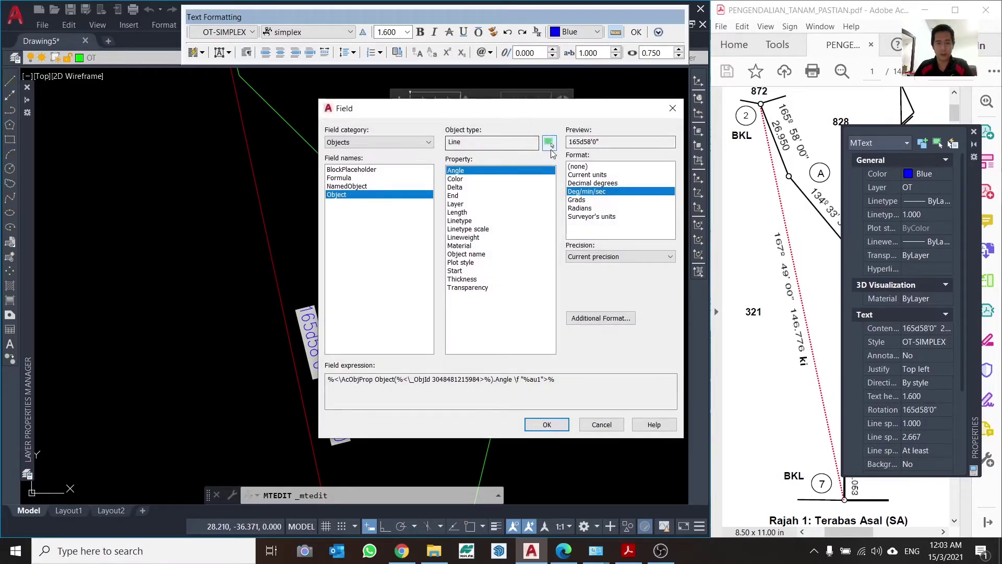
pyautogui.press('Escape')
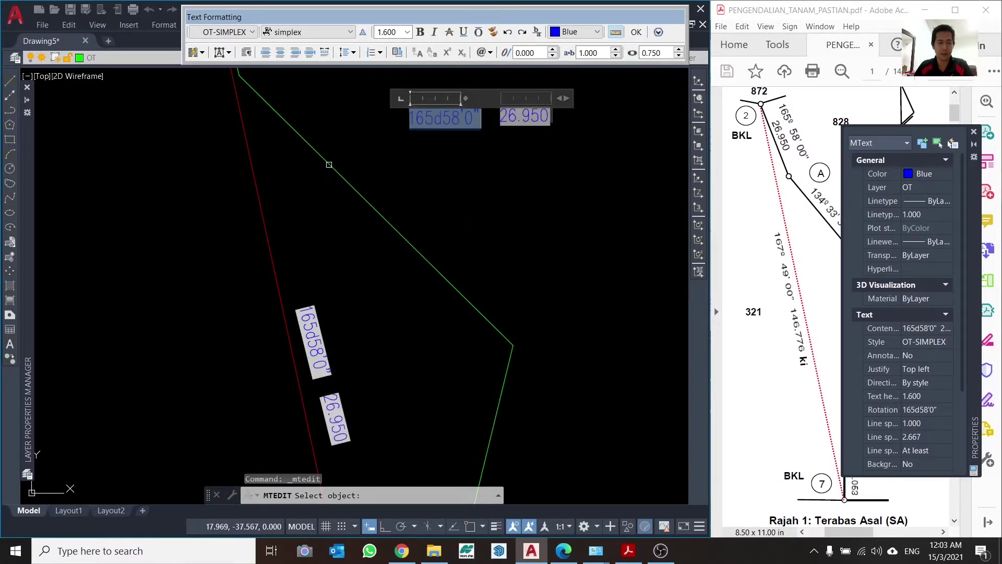
pyautogui.click(329, 165)
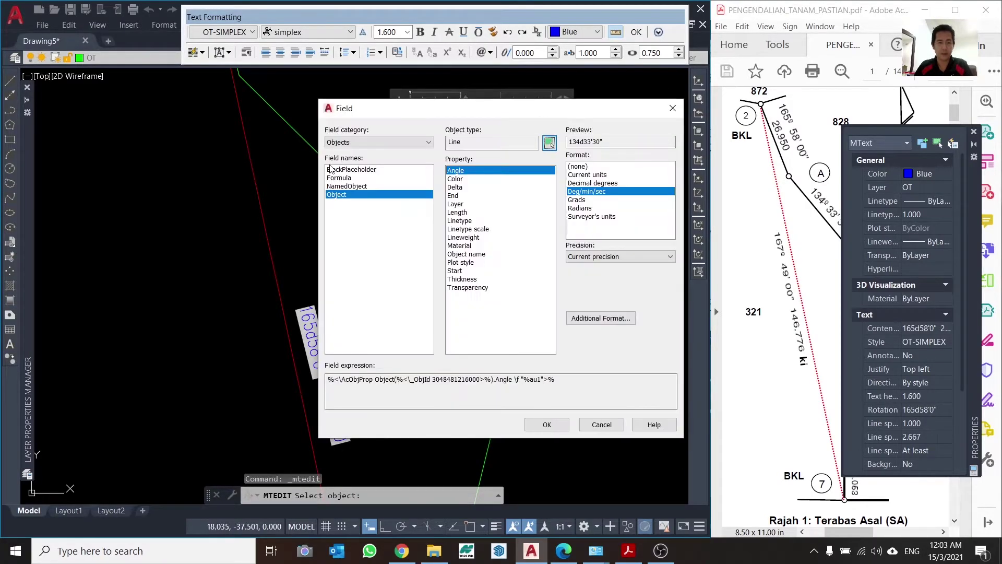
pyautogui.click(578, 143)
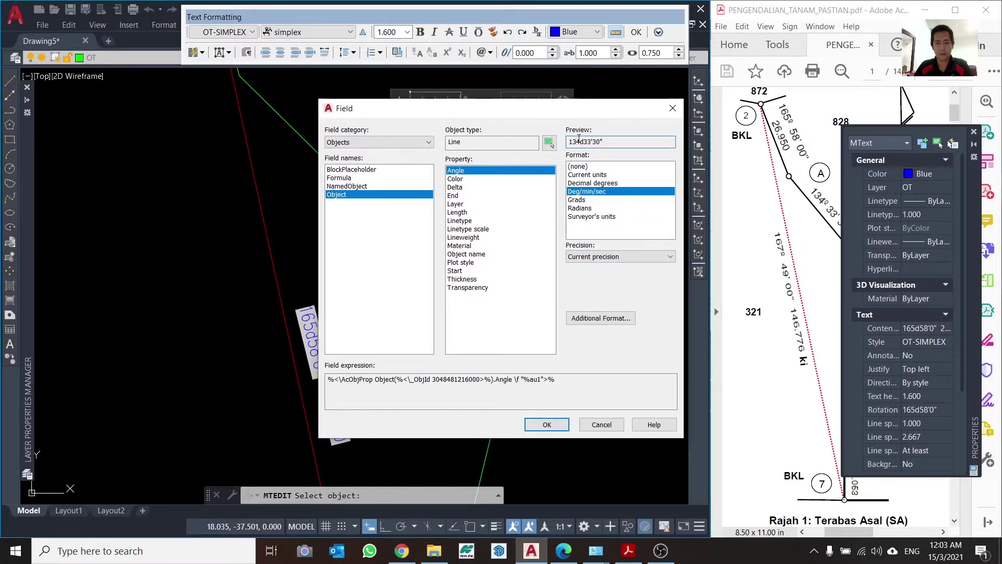
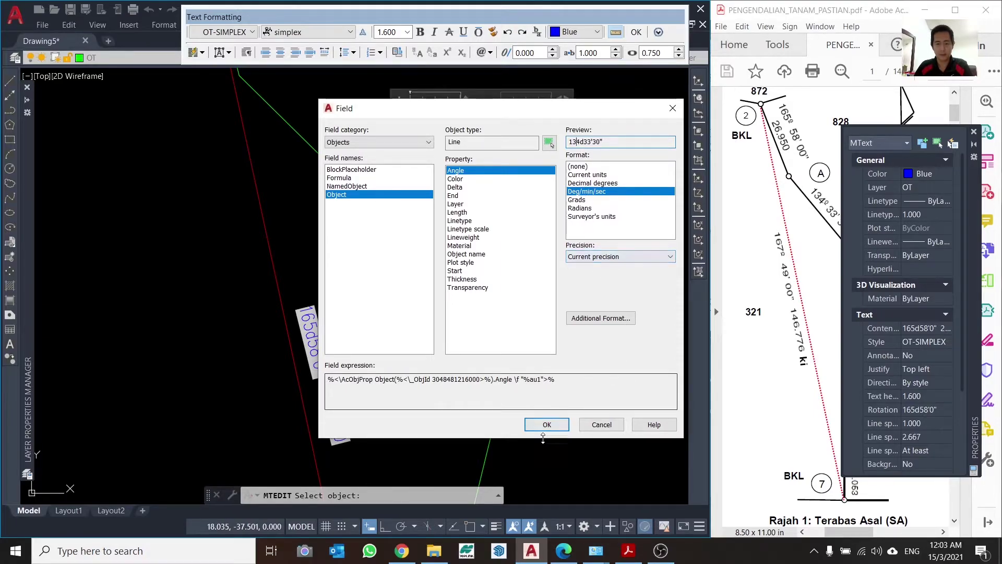
# Step: Insert the 134d33'30" bearing field into the copied label
pyautogui.click(618, 319)
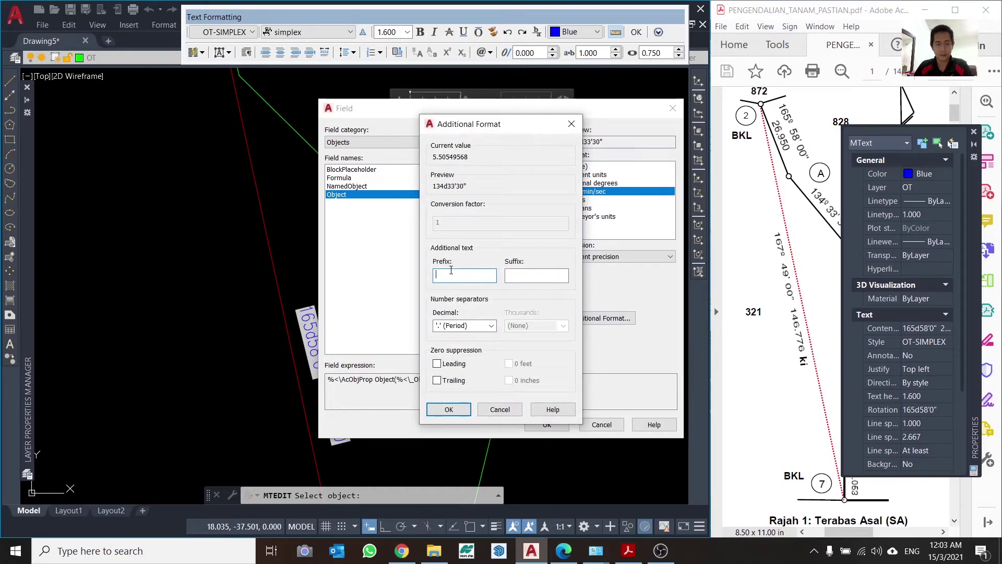
pyautogui.click(500, 410)
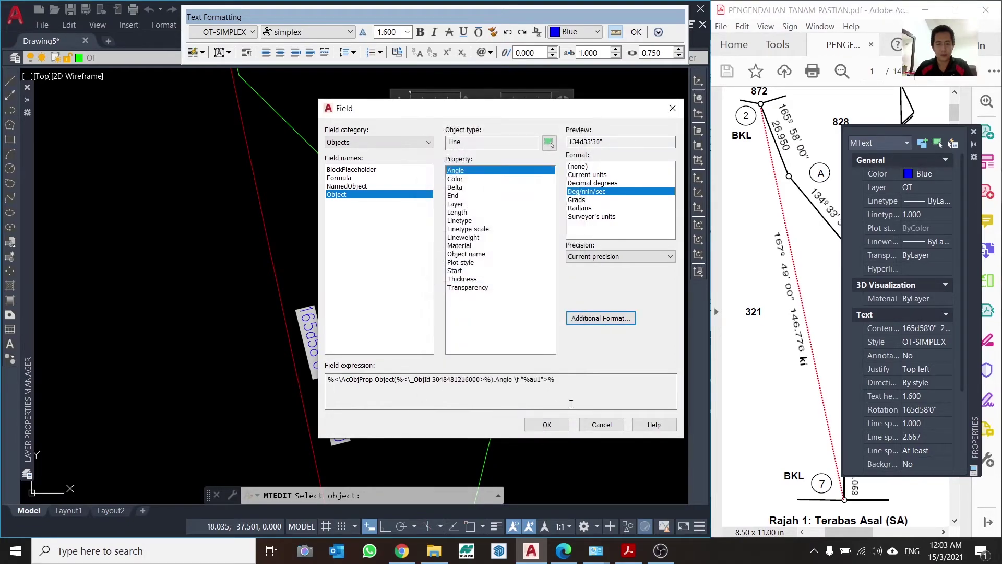
pyautogui.click(547, 424)
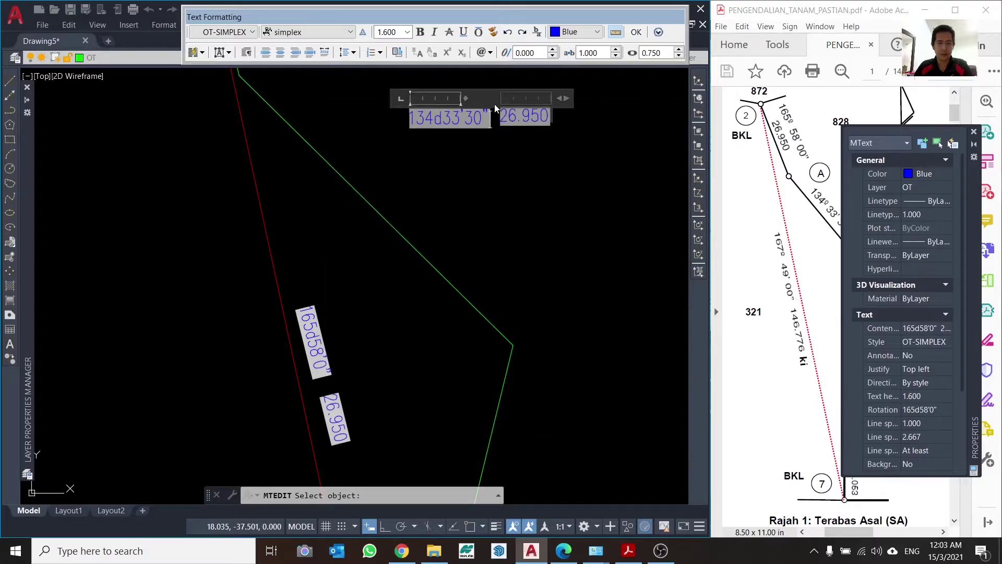
# Step: Relink the distance field to the green boundary line so it shows length 49.023
pyautogui.doubleClick(534, 118)
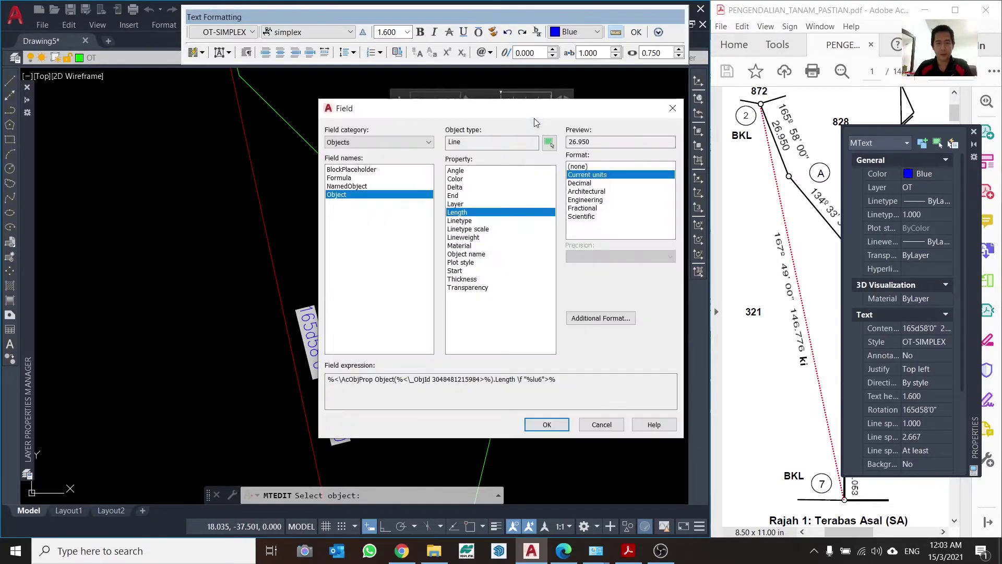
pyautogui.click(548, 143)
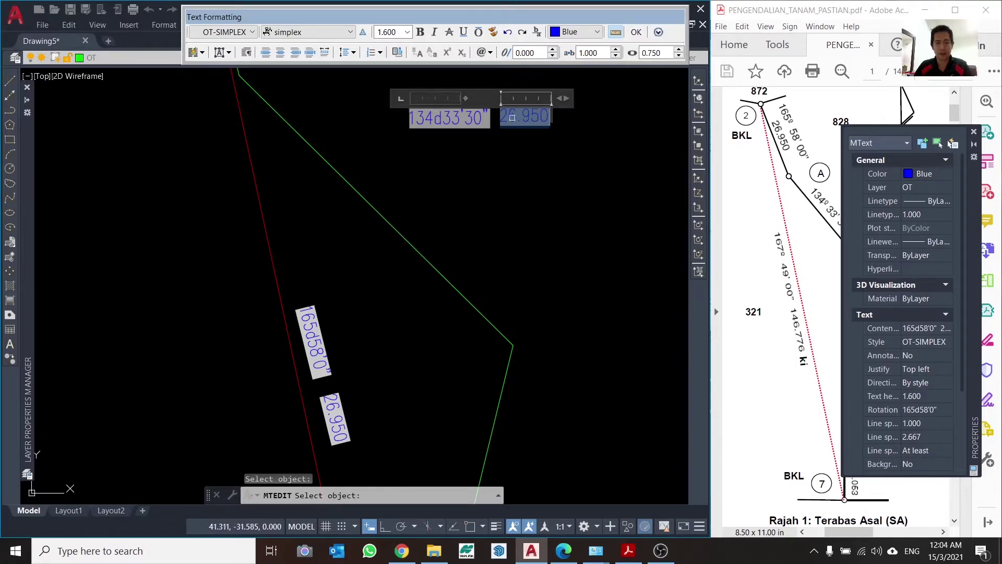
pyautogui.click(383, 218)
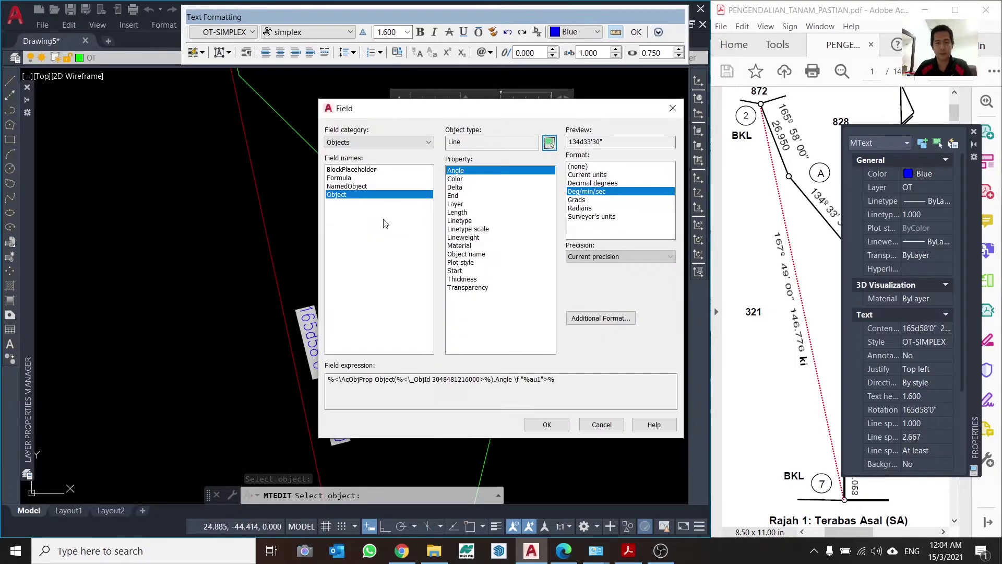
pyautogui.click(547, 424)
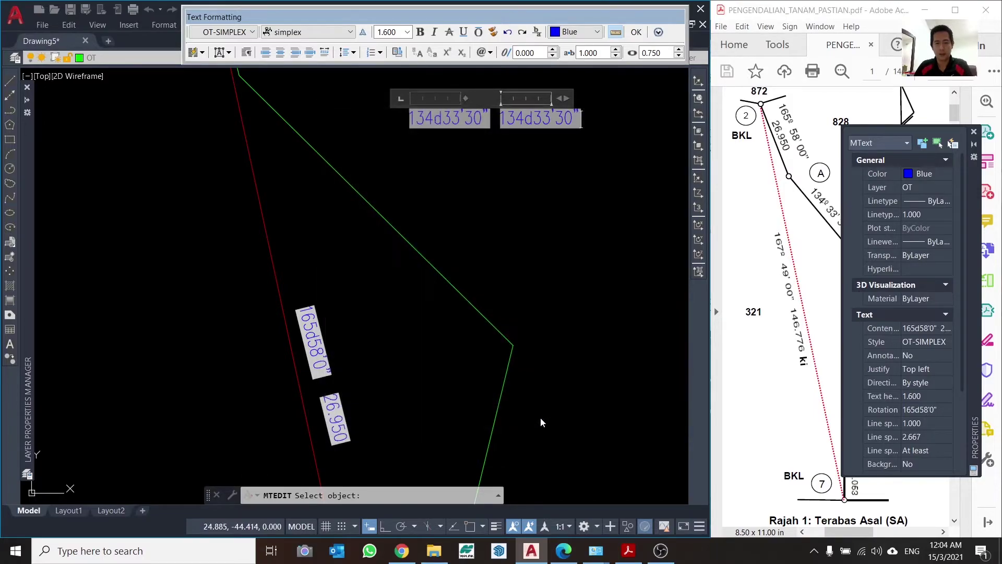
pyautogui.doubleClick(531, 117)
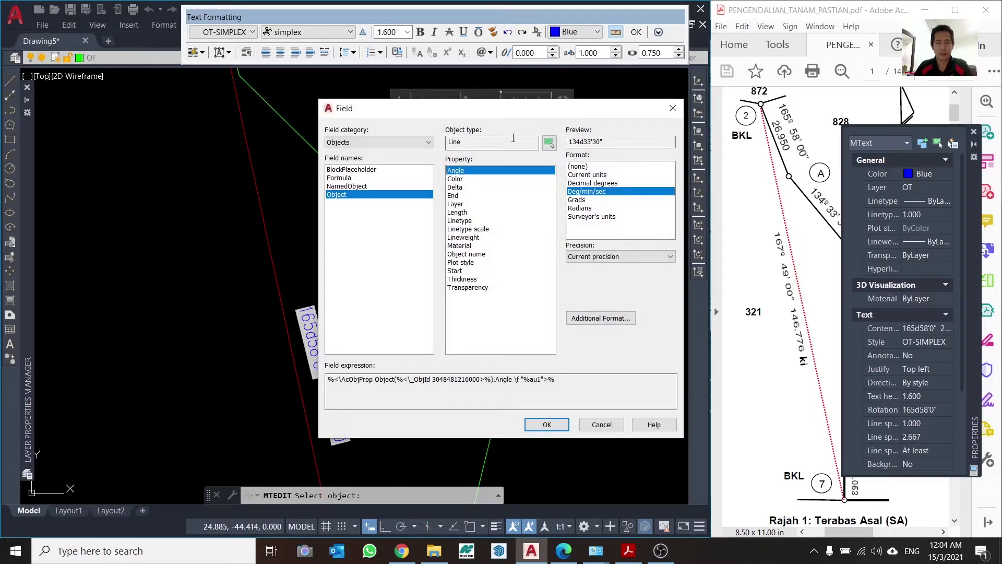
pyautogui.click(457, 212)
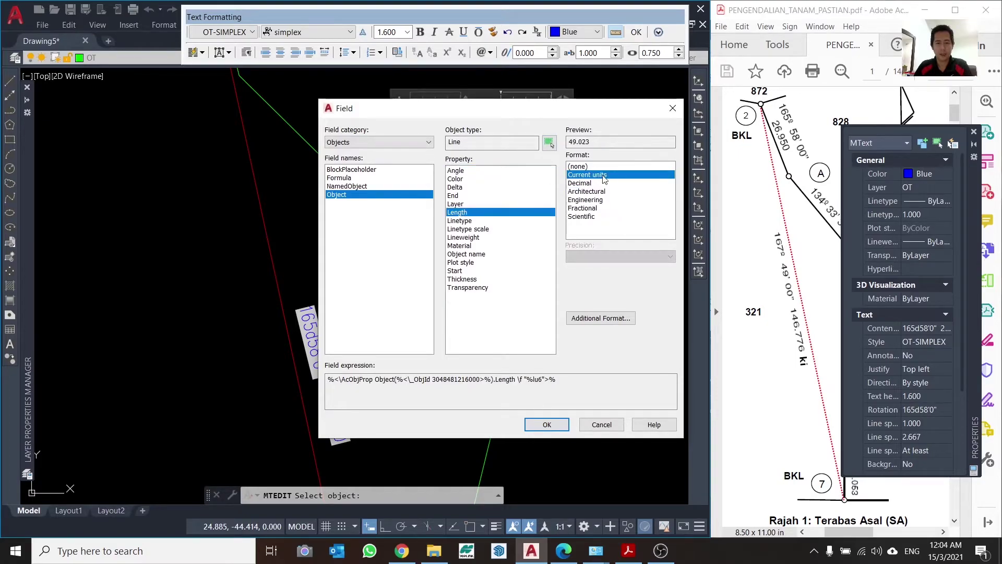
pyautogui.click(546, 424)
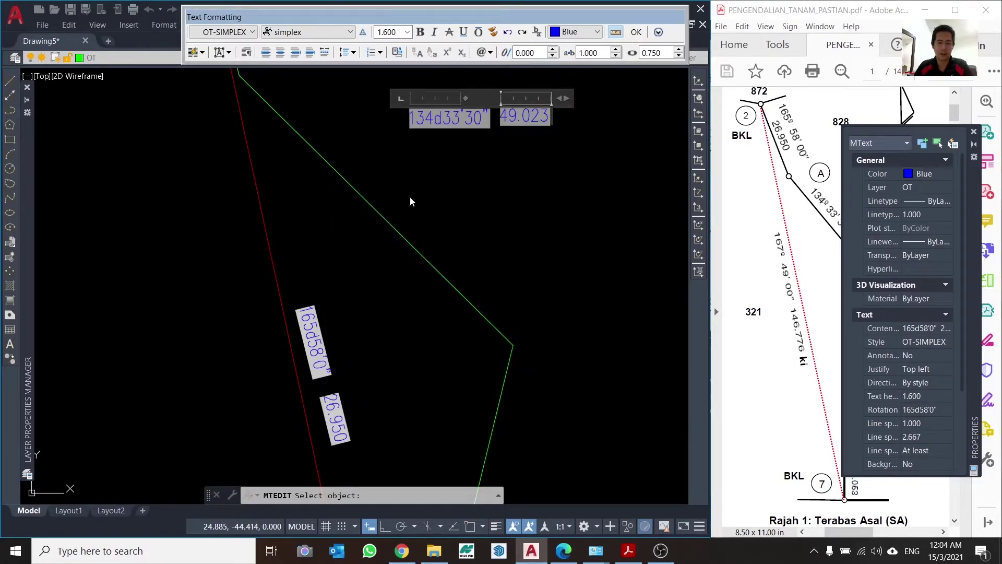
# Step: Check the bearing field without changes and finish editing the label
pyautogui.click(475, 119)
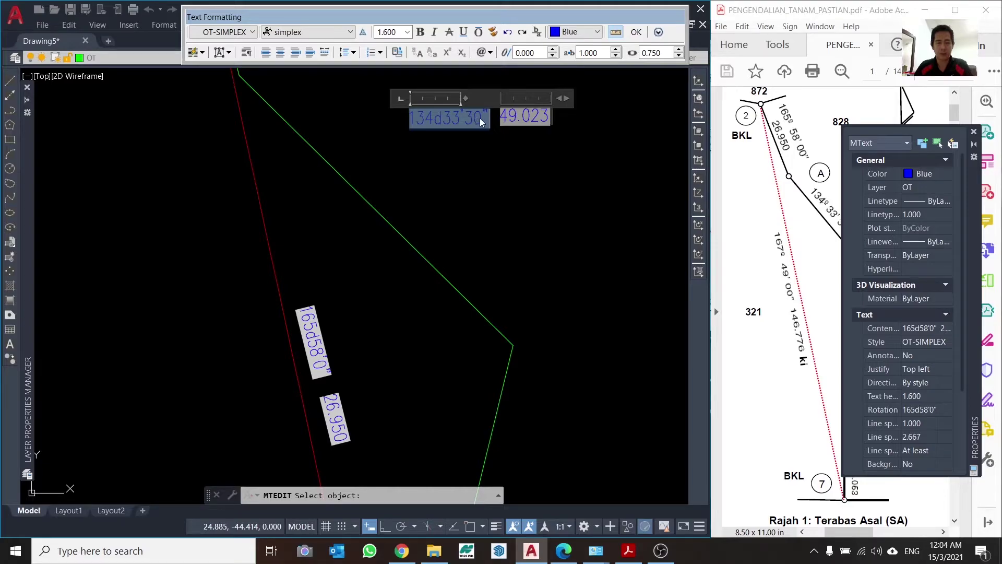
pyautogui.doubleClick(481, 118)
pyautogui.press('Escape')
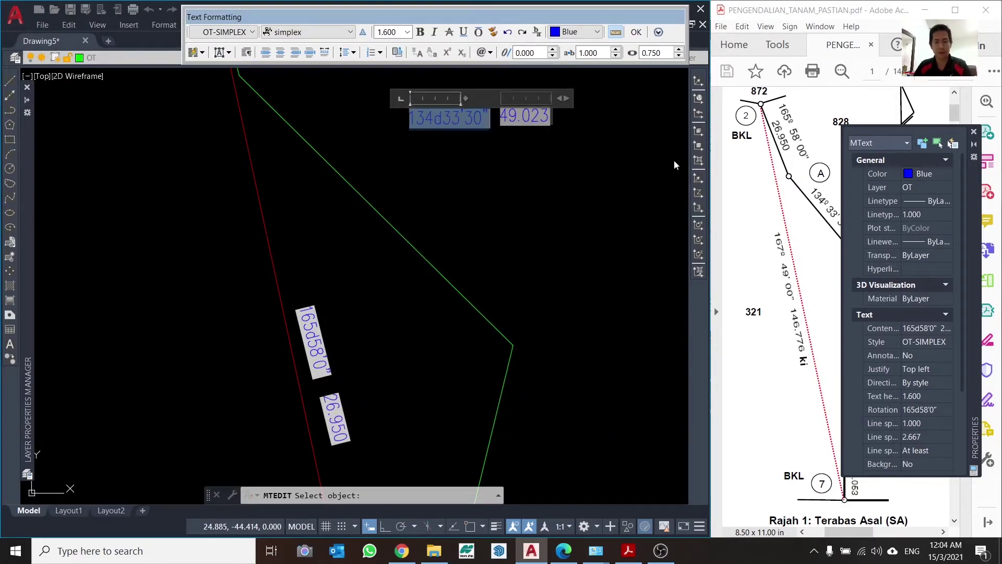
pyautogui.click(552, 242)
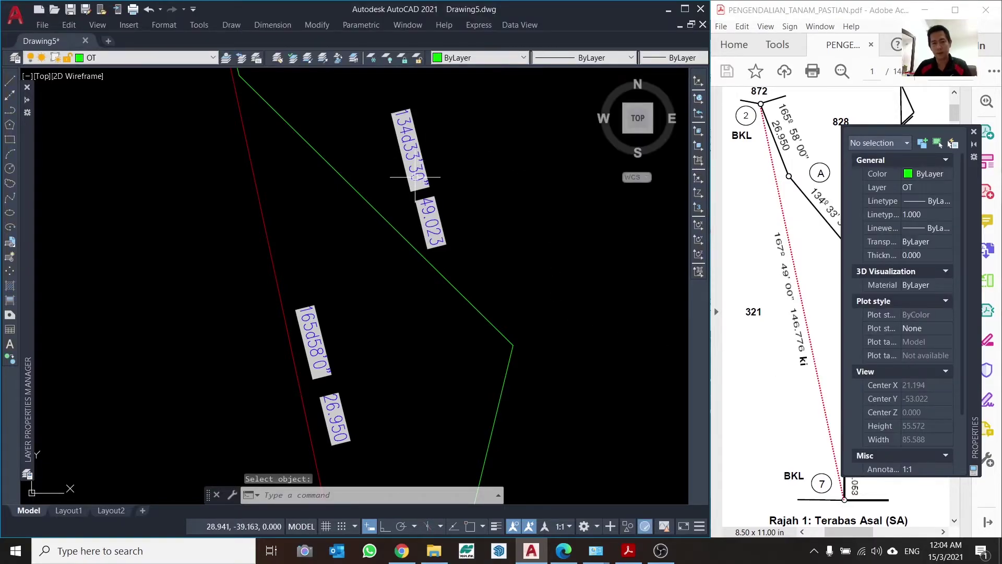
# Step: Set the new label's rotation to 134d33'30" in the Properties palette
pyautogui.click(417, 154)
pyautogui.scroll(-4, 496, 236)
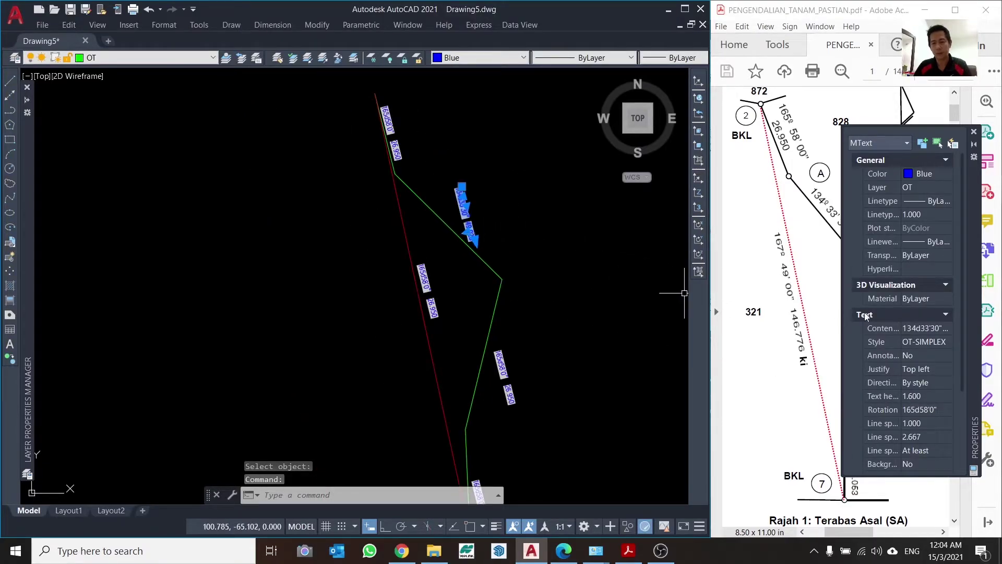
pyautogui.click(929, 410)
pyautogui.press('BackSpace')
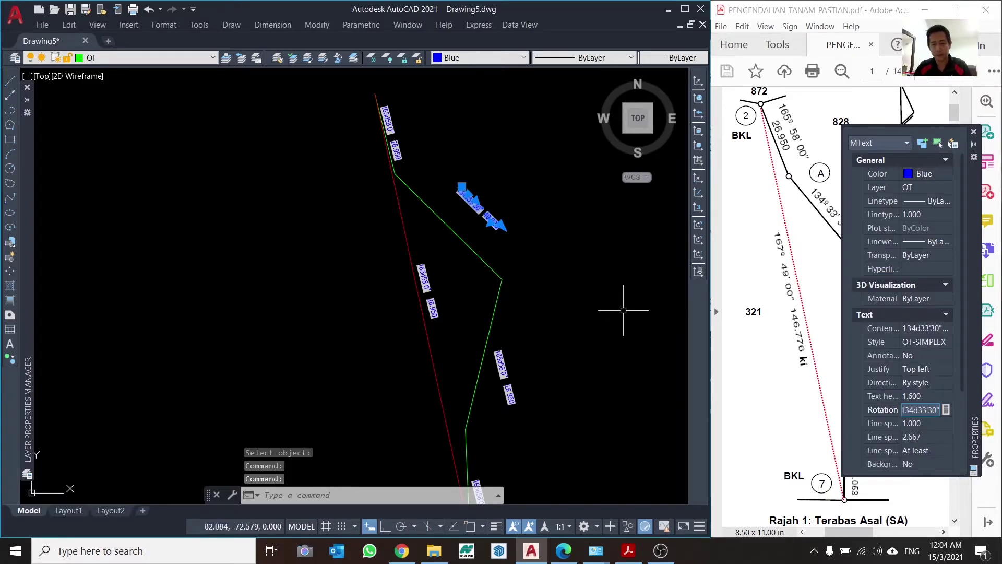
pyautogui.scroll(3, 428, 217)
# Step: Move the rotated label to sit beside the green boundary line
pyautogui.press('Return')
pyautogui.click(552, 172)
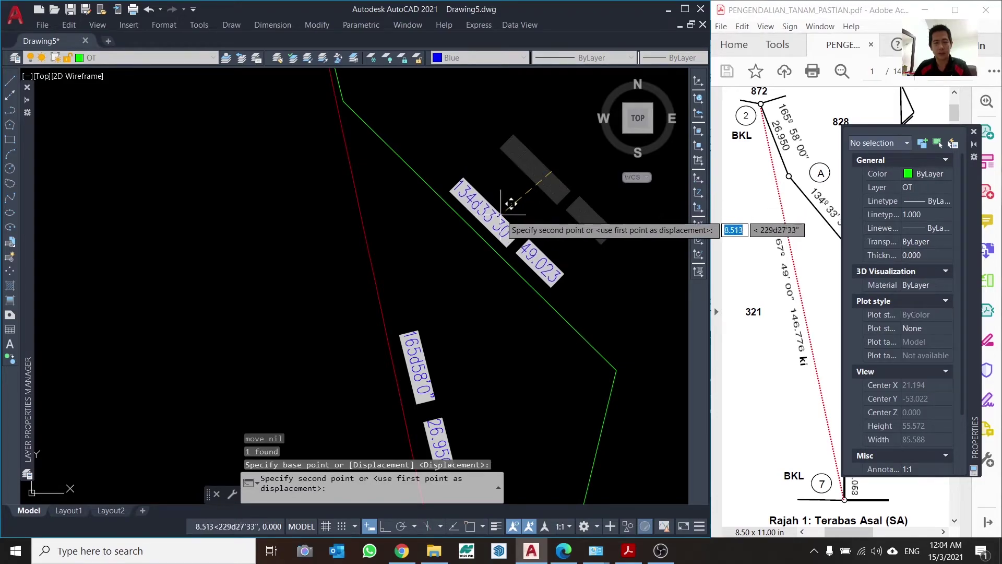
pyautogui.click(511, 200)
pyautogui.scroll(-3, 418, 245)
pyautogui.scroll(-2, 418, 245)
pyautogui.scroll(3, 418, 245)
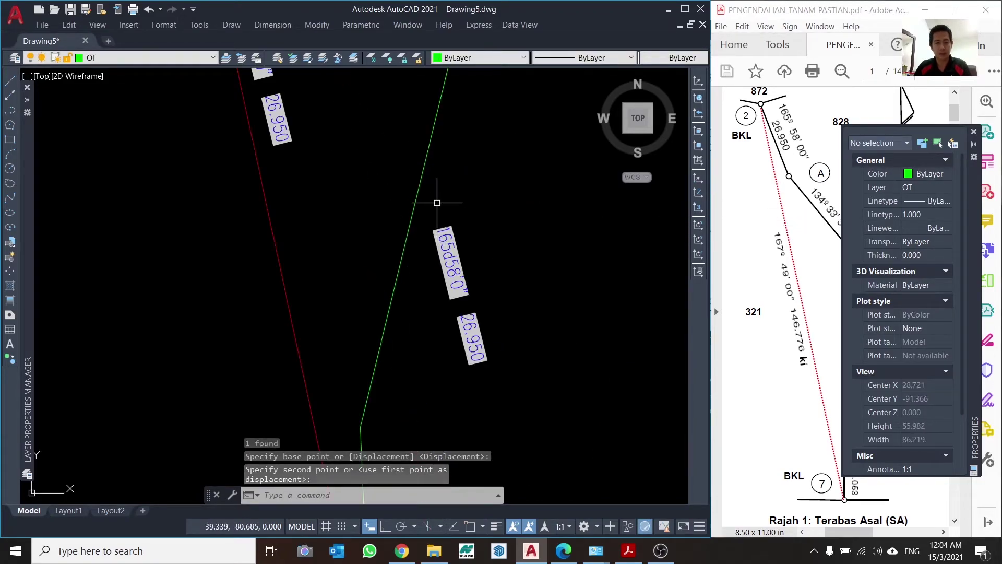
# Step: Relink the copied label's bearing field to the green line, giving 193d43'0"
pyautogui.doubleClick(459, 266)
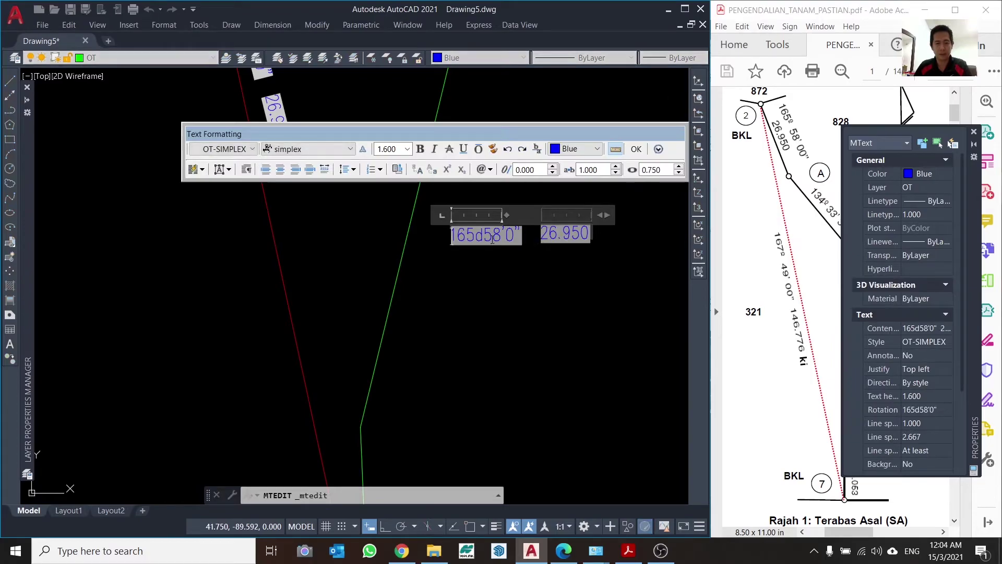
pyautogui.doubleClick(493, 238)
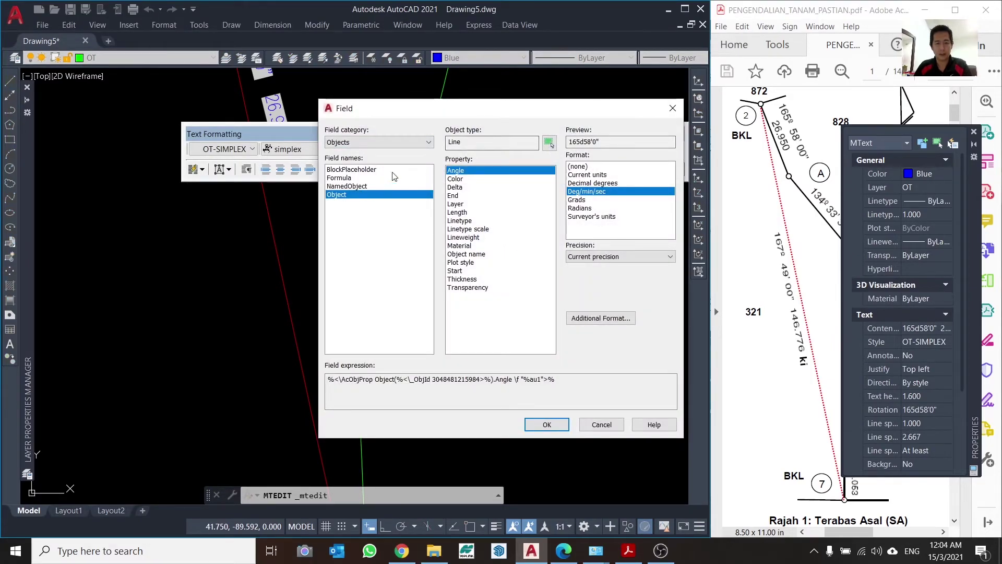
pyautogui.click(548, 143)
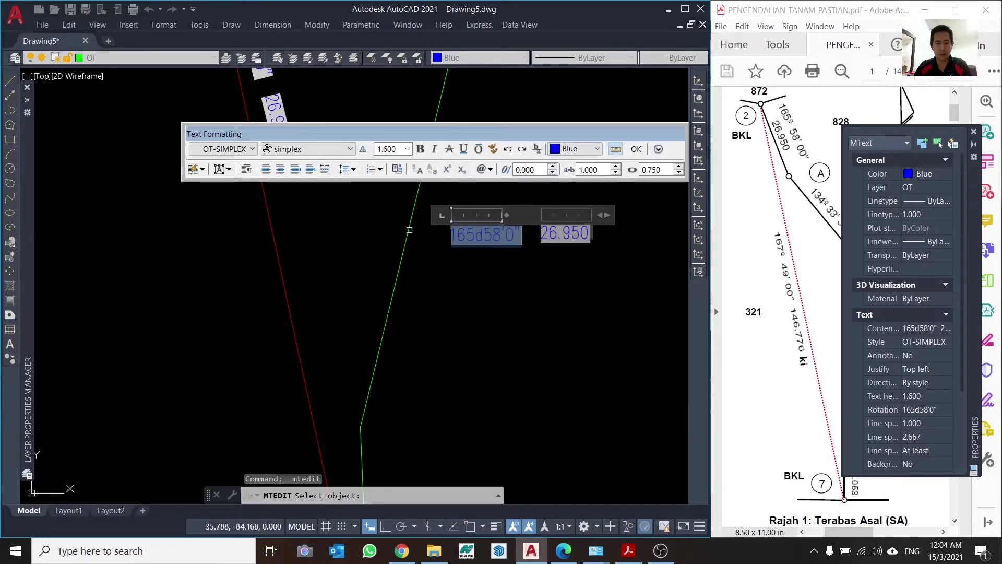
pyautogui.click(409, 230)
pyautogui.click(602, 422)
pyautogui.write('93d43')
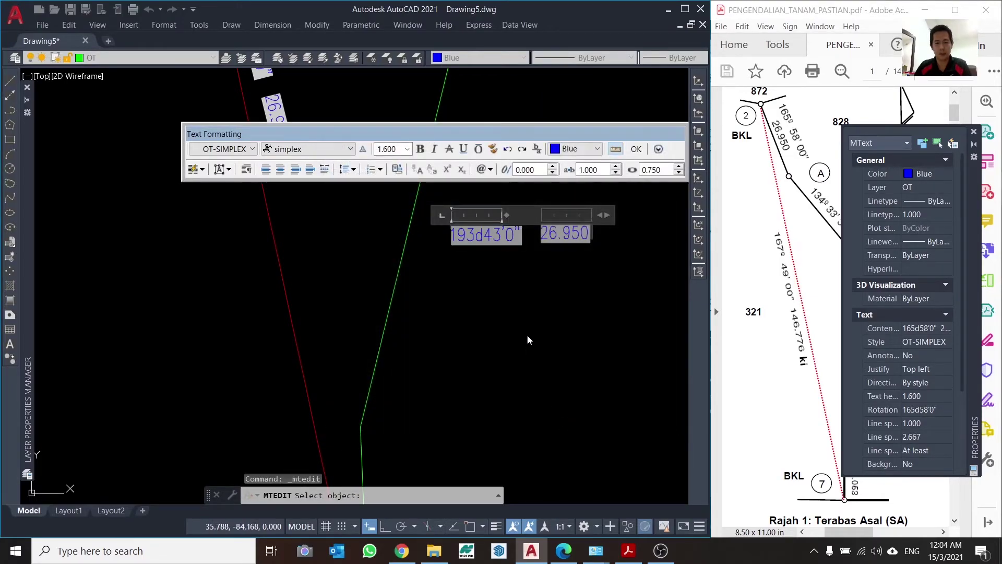
# Step: Relink the distance field to the green line as length 50.342 and commit the label
pyautogui.doubleClick(563, 234)
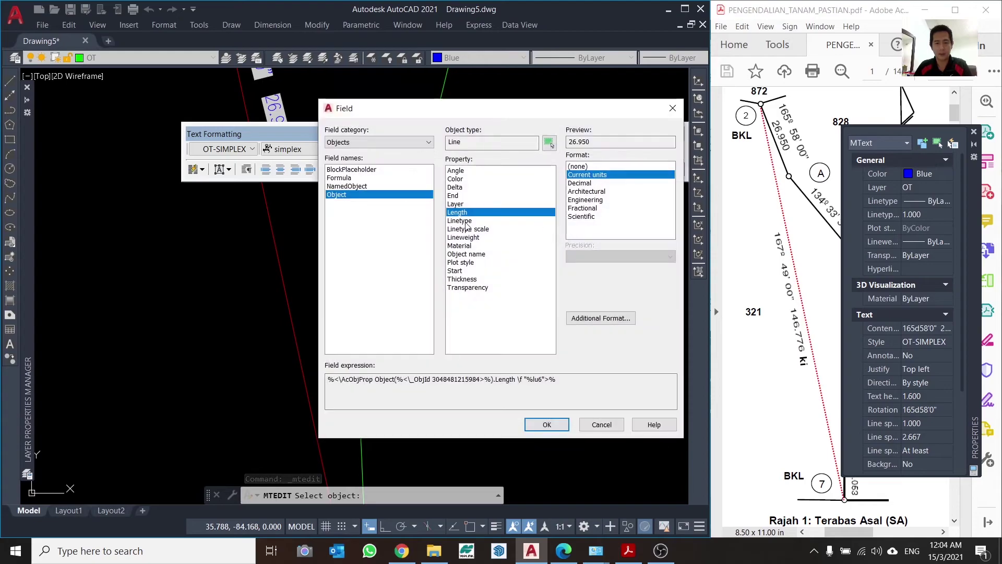
pyautogui.click(548, 143)
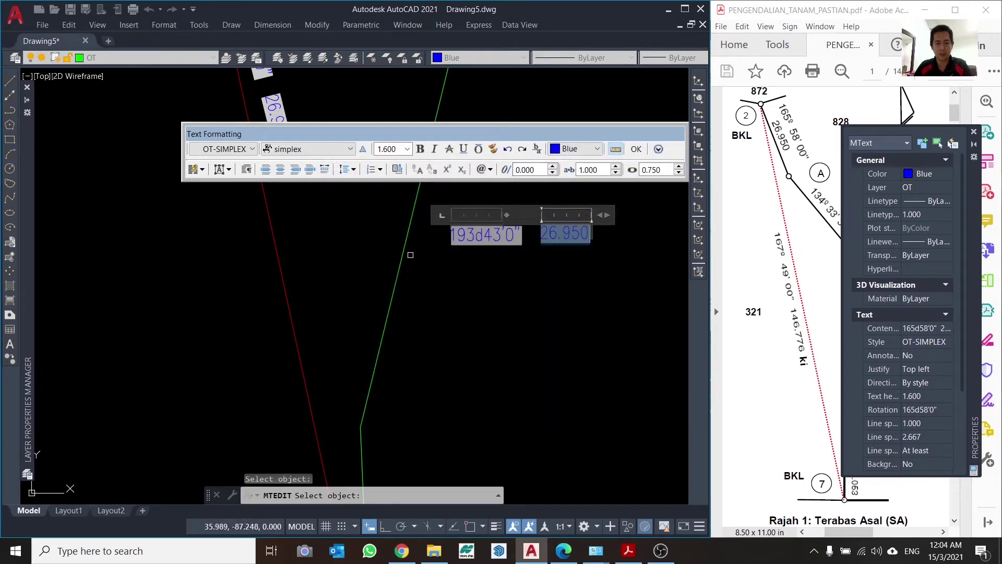
pyautogui.click(398, 271)
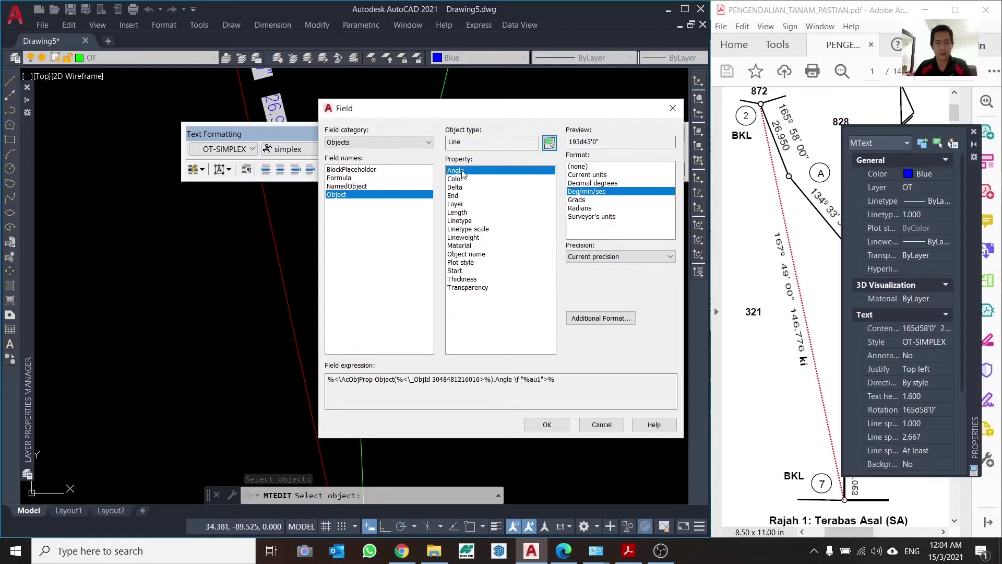
pyautogui.click(462, 213)
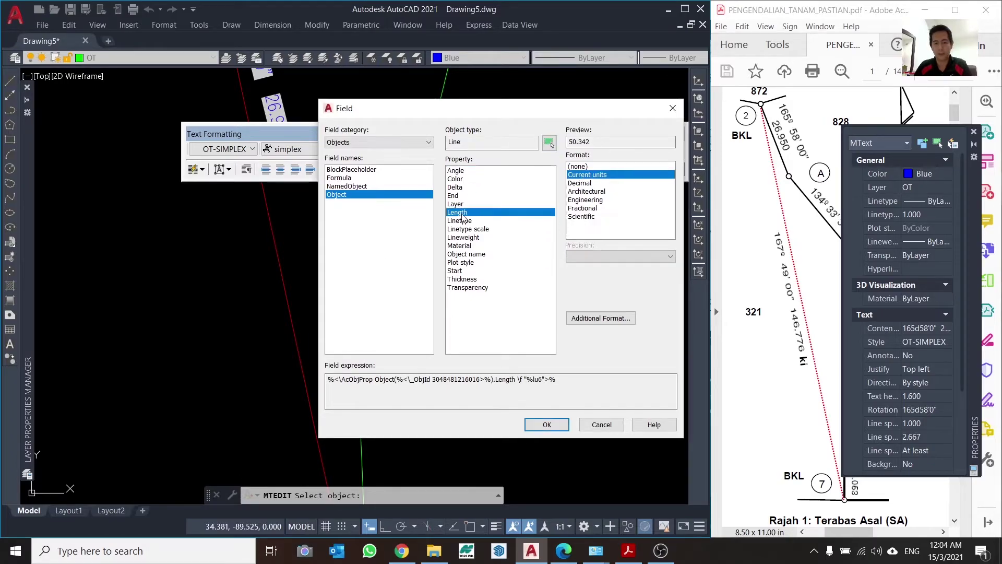
pyautogui.click(546, 424)
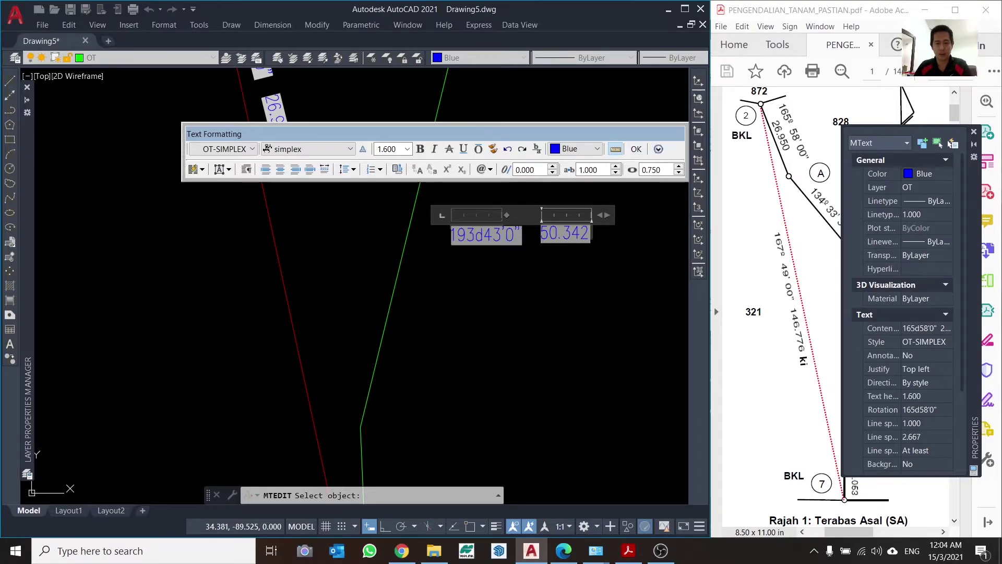
pyautogui.click(455, 233)
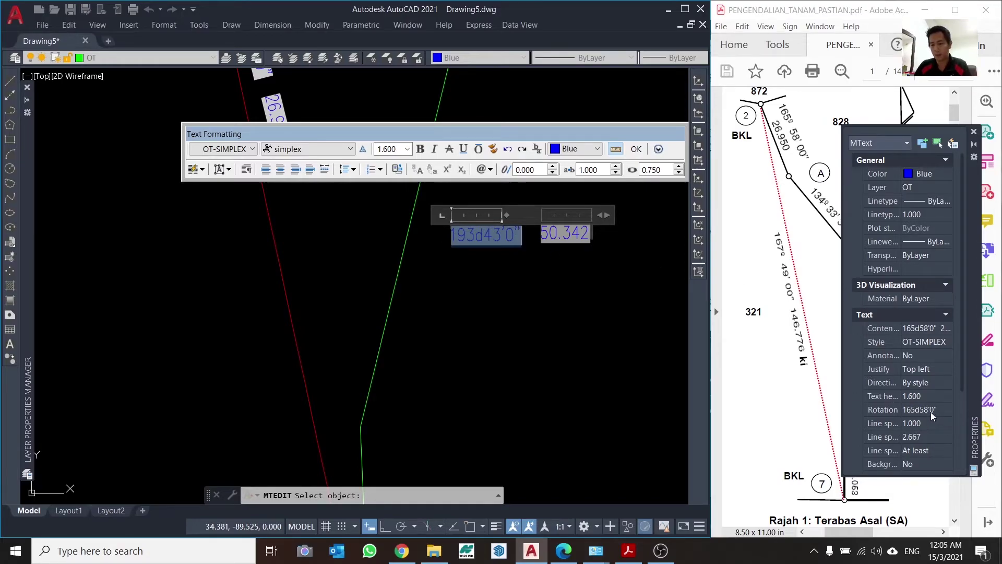
pyautogui.click(500, 302)
# Step: Set the 193d43'0" / 50.342 label's rotation to 193d43'0"
pyautogui.click(459, 306)
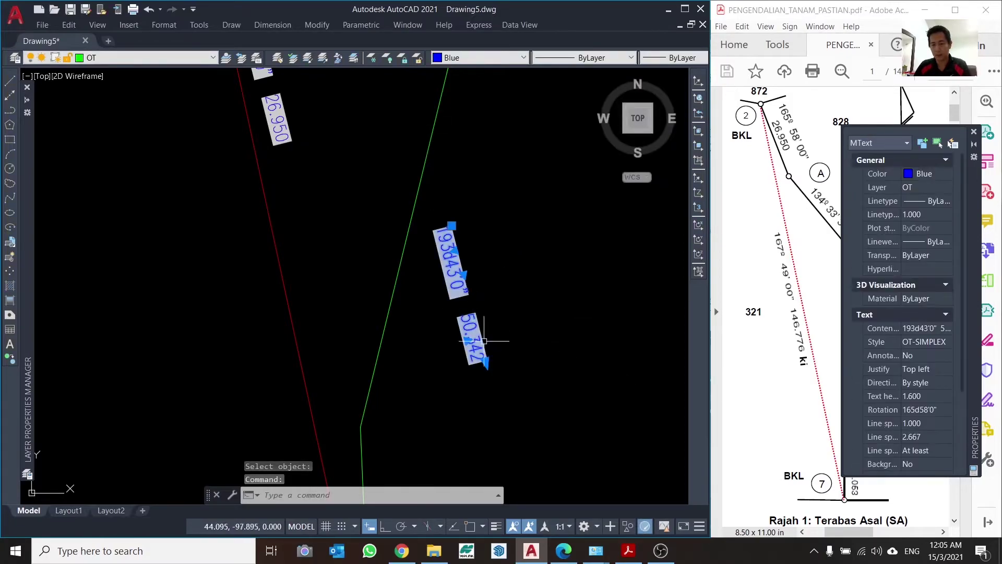
pyautogui.click(932, 410)
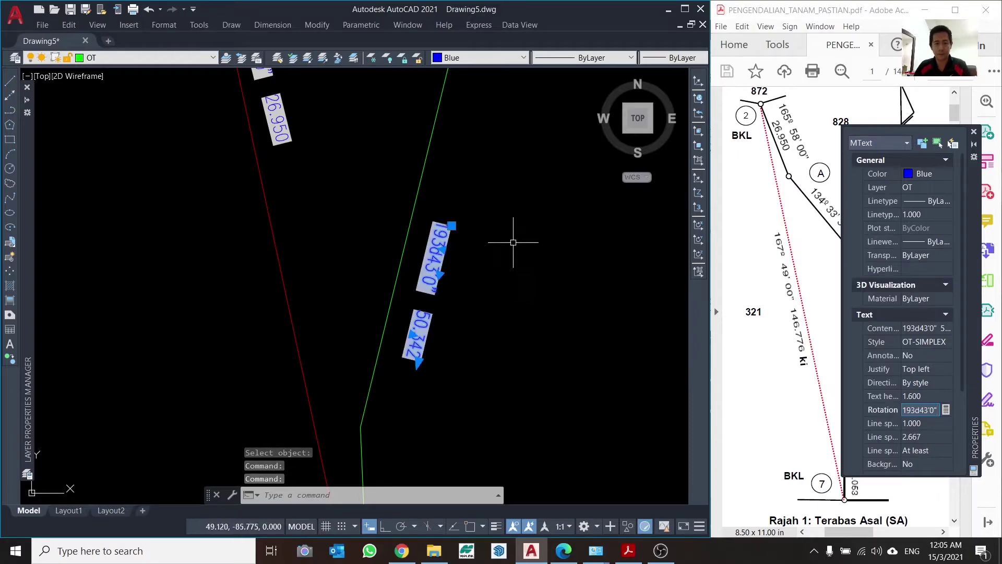
pyautogui.scroll(-4, 512, 250)
# Step: Move the label with M so it sits beside the green lot line
pyautogui.write('m')
pyautogui.press('Return')
pyautogui.scroll(4, 514, 282)
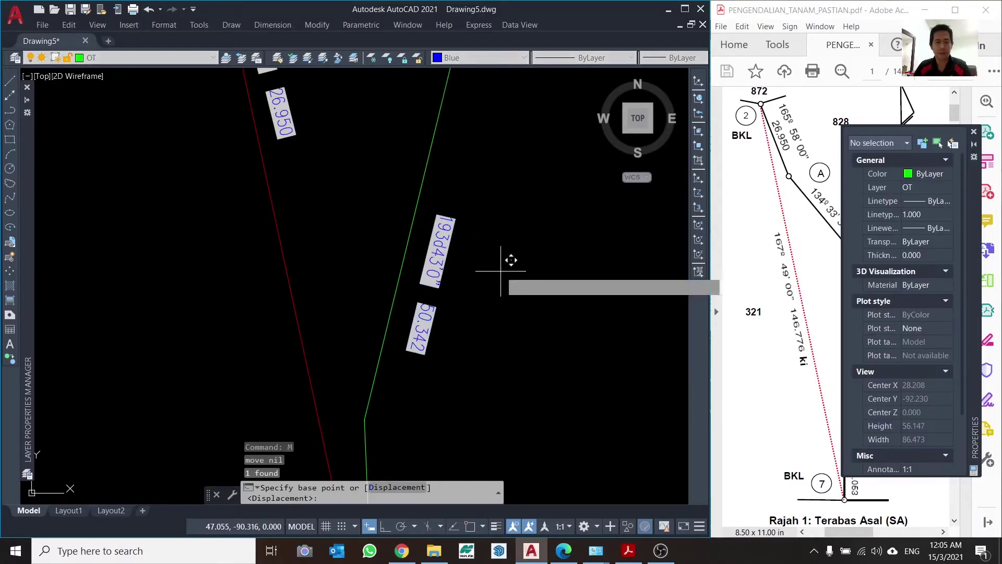
pyautogui.click(501, 269)
pyautogui.click(502, 219)
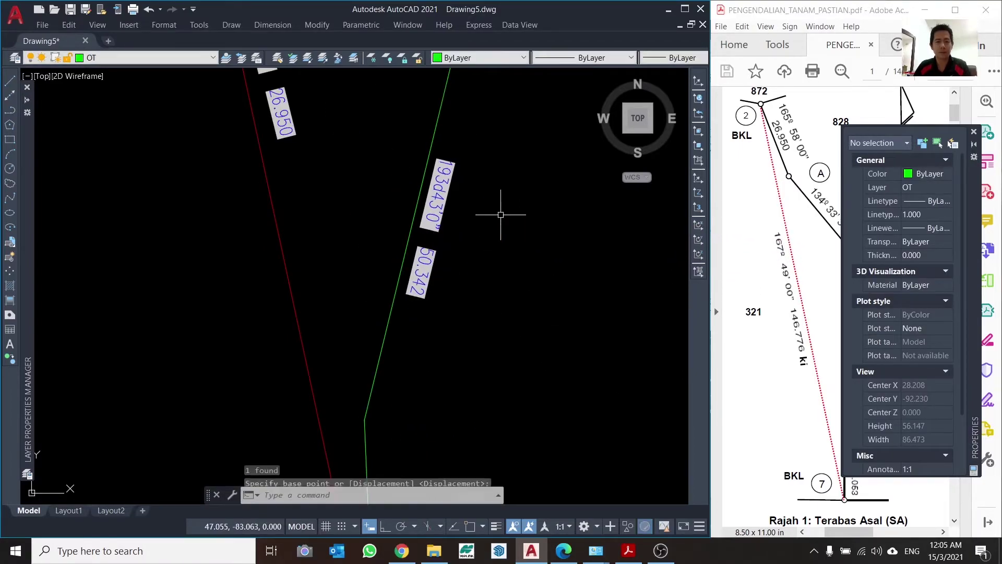
# Step: Pan to the 165d58'0" label and select it with a window
pyautogui.moveTo(501, 221); pyautogui.dragTo(509, 94, button='middle')
pyautogui.click(492, 268)
pyautogui.click(398, 352)
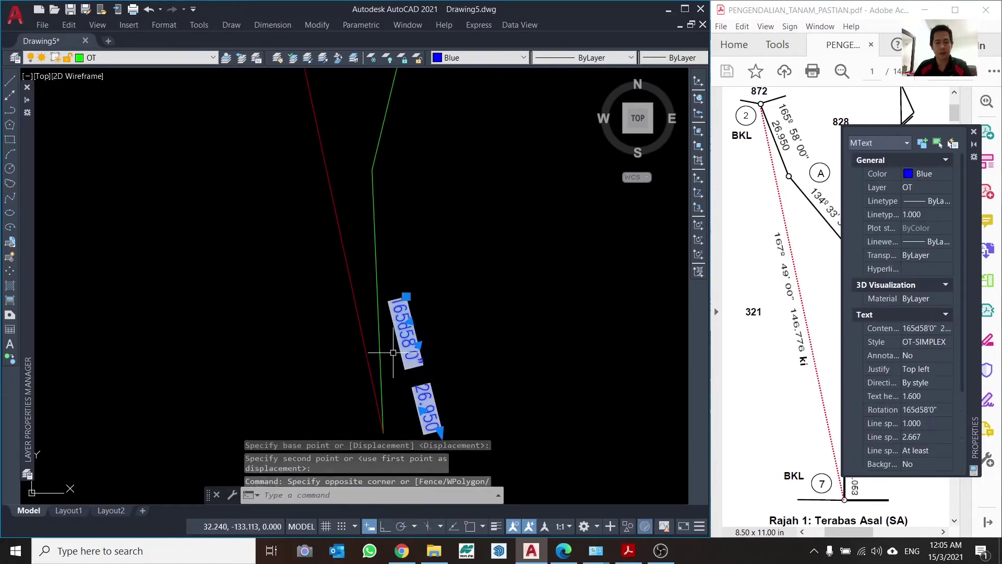
pyautogui.scroll(4, 494, 270)
# Step: Relink the 165d58'0" label's bearing field to the lower green line, reading 177d34'0"
pyautogui.doubleClick(452, 296)
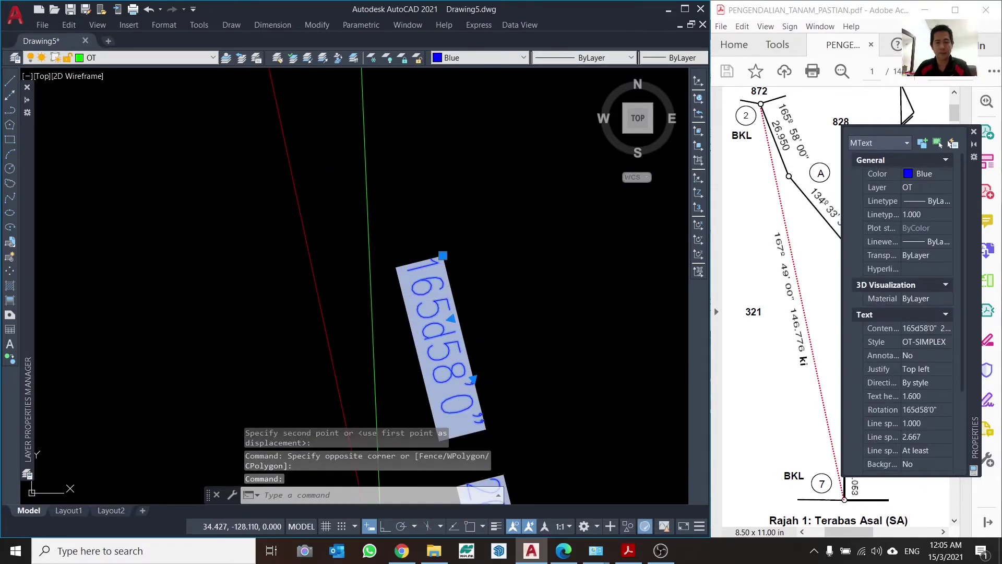
pyautogui.doubleClick(565, 292)
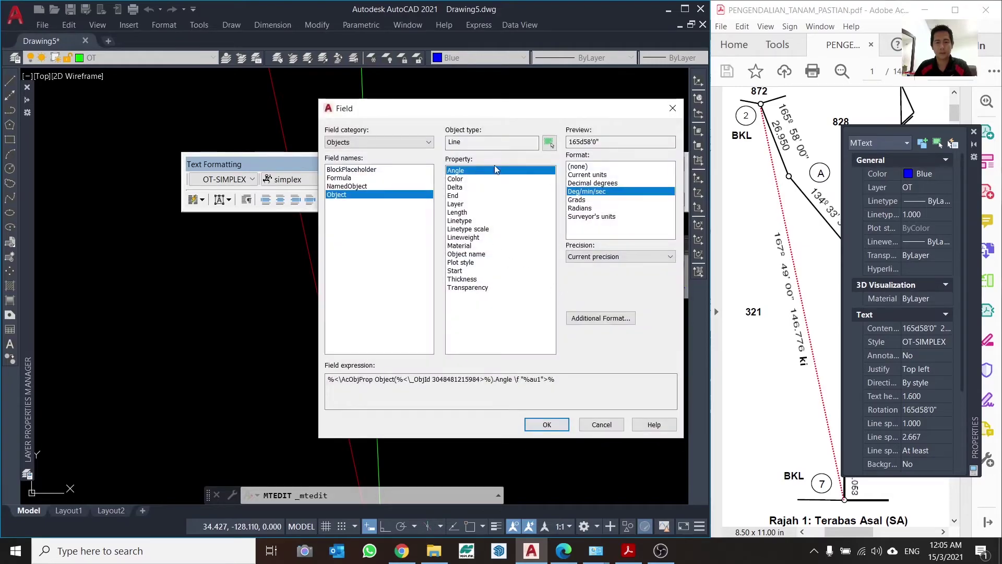
pyautogui.click(547, 424)
pyautogui.click(368, 245)
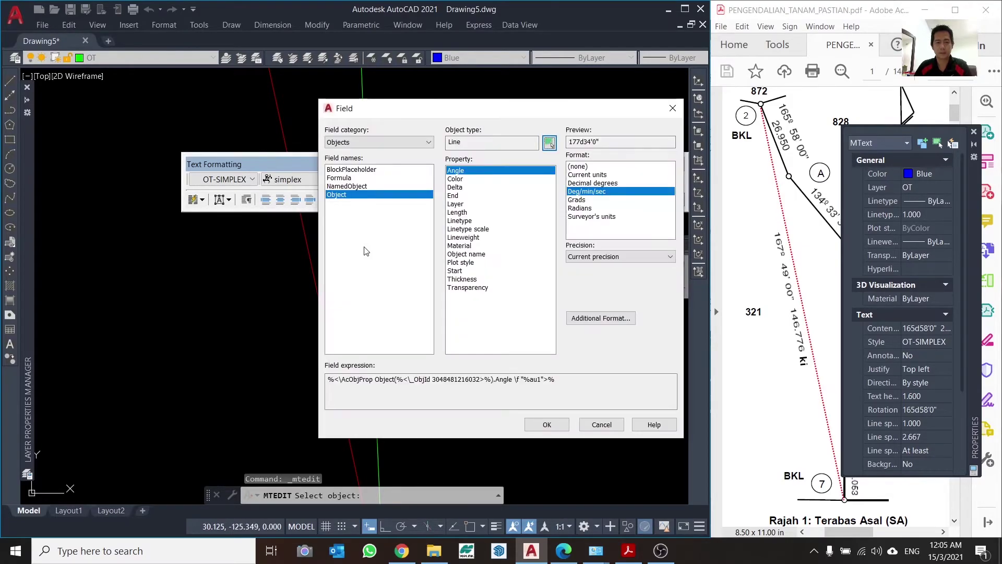
pyautogui.click(547, 424)
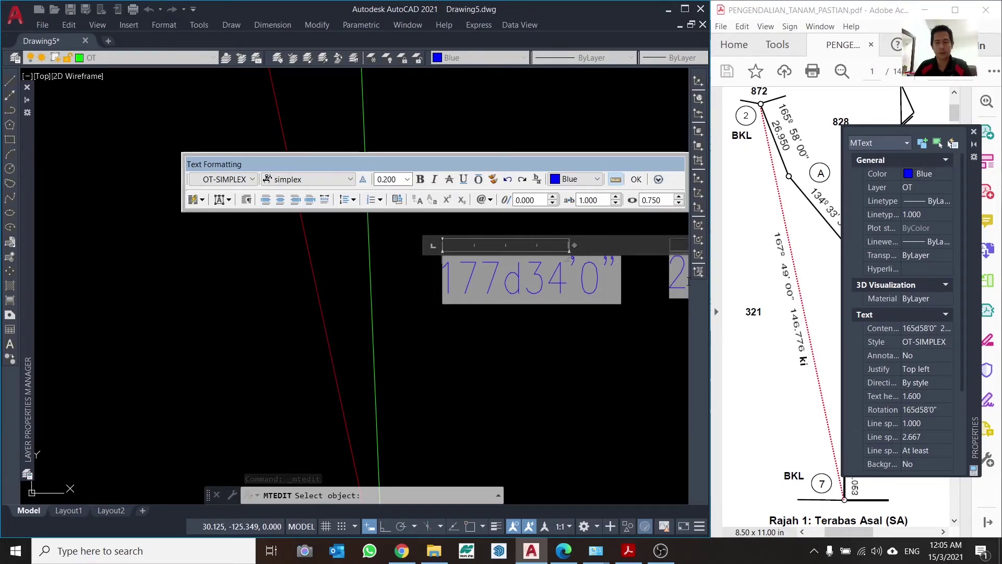
# Step: Relink its distance field to the lower green line as length 34.053 and close the editor
pyautogui.hotkey('ctrl', 'f')
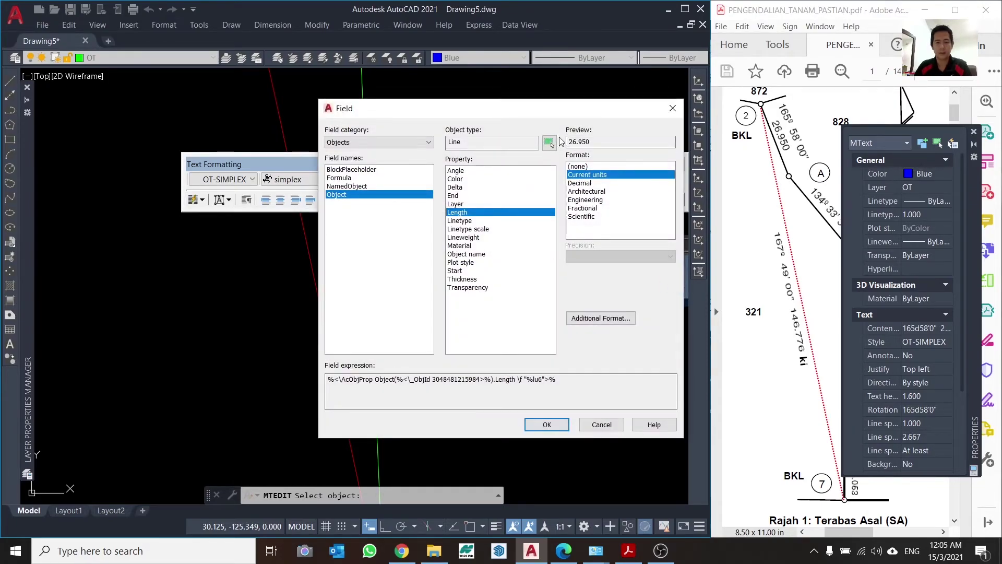
pyautogui.click(549, 142)
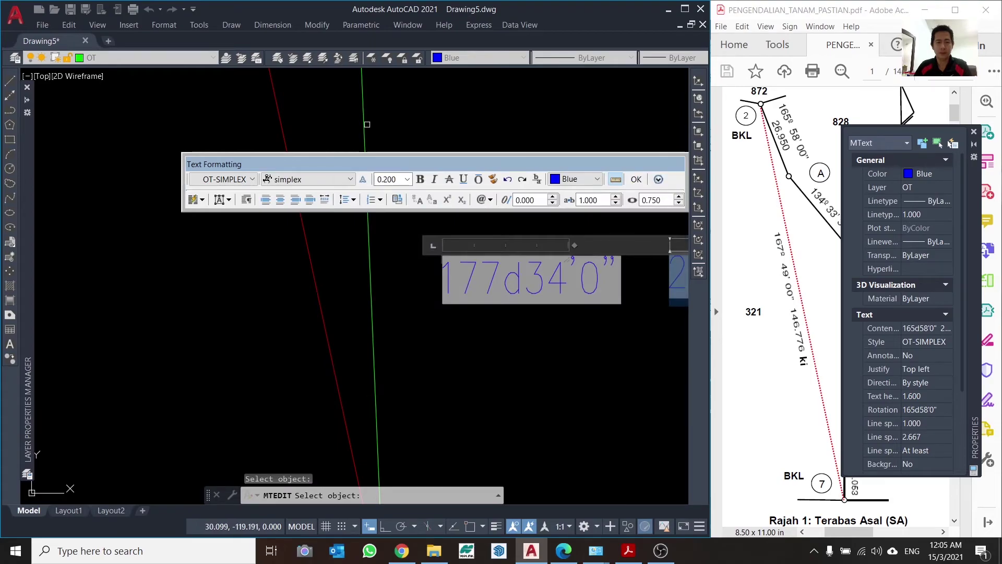
pyautogui.click(360, 142)
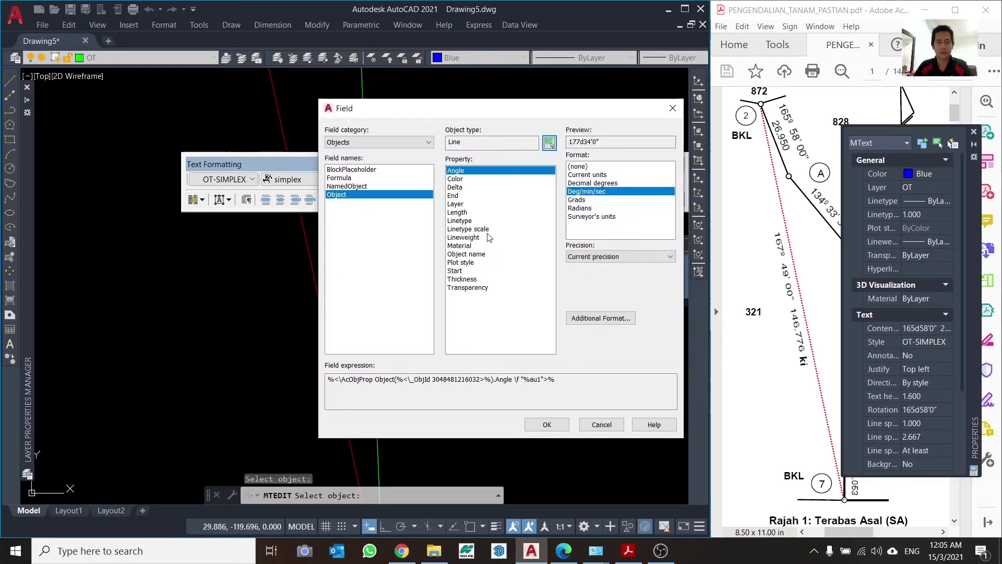
pyautogui.click(458, 213)
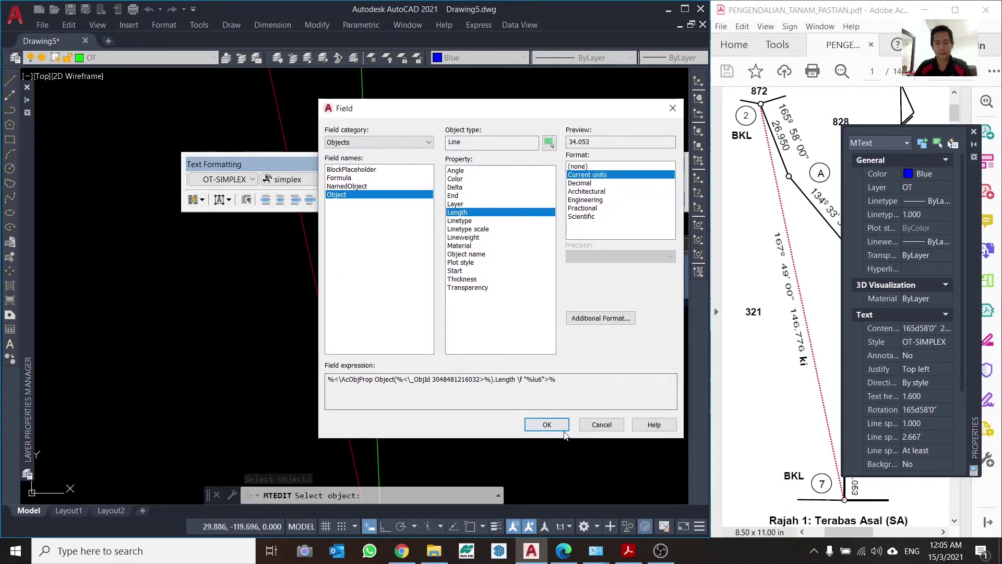
pyautogui.click(557, 425)
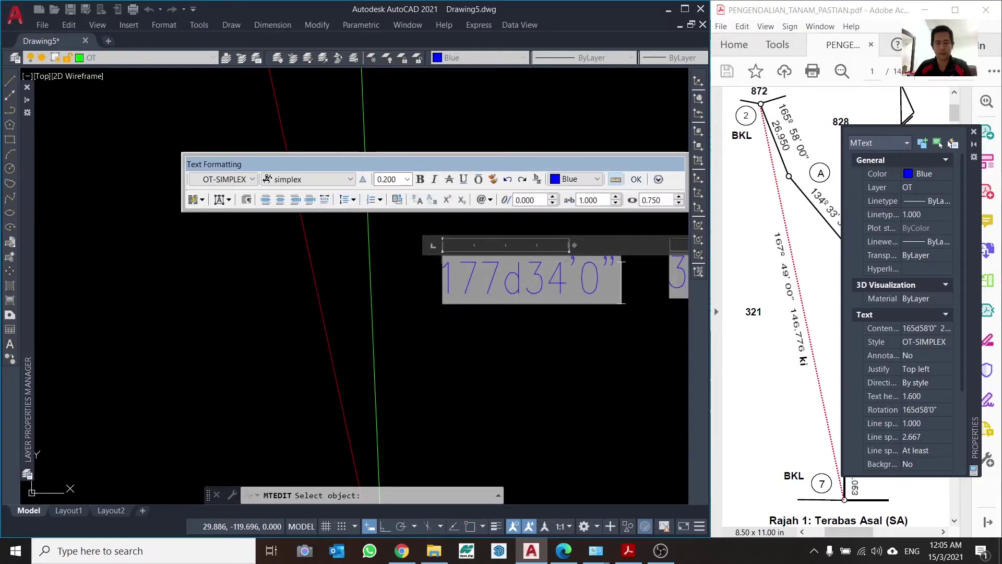
pyautogui.click(495, 287)
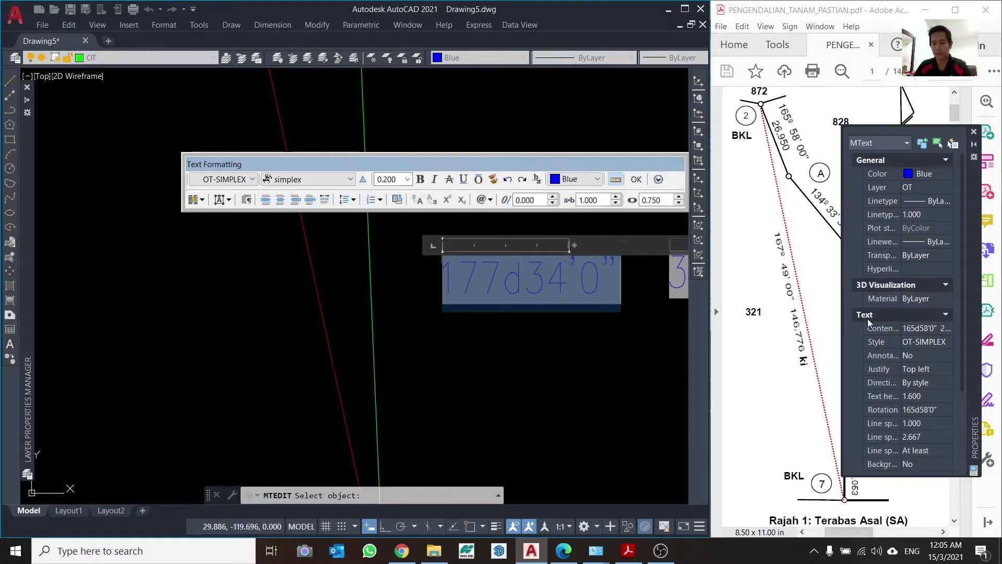
pyautogui.click(425, 330)
pyautogui.click(426, 330)
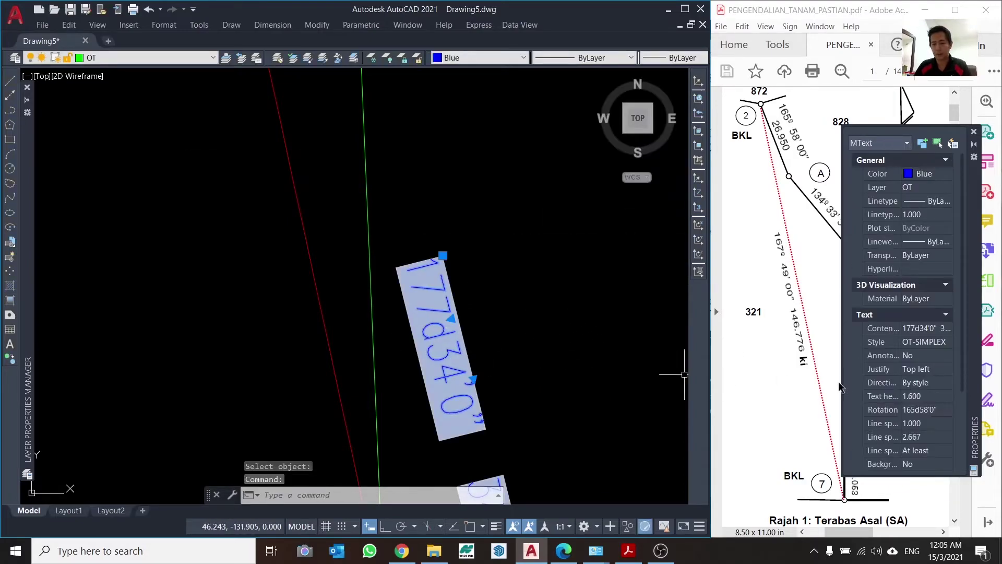
# Step: Rotate the label to 177d34'0" in the Properties palette
pyautogui.click(927, 410)
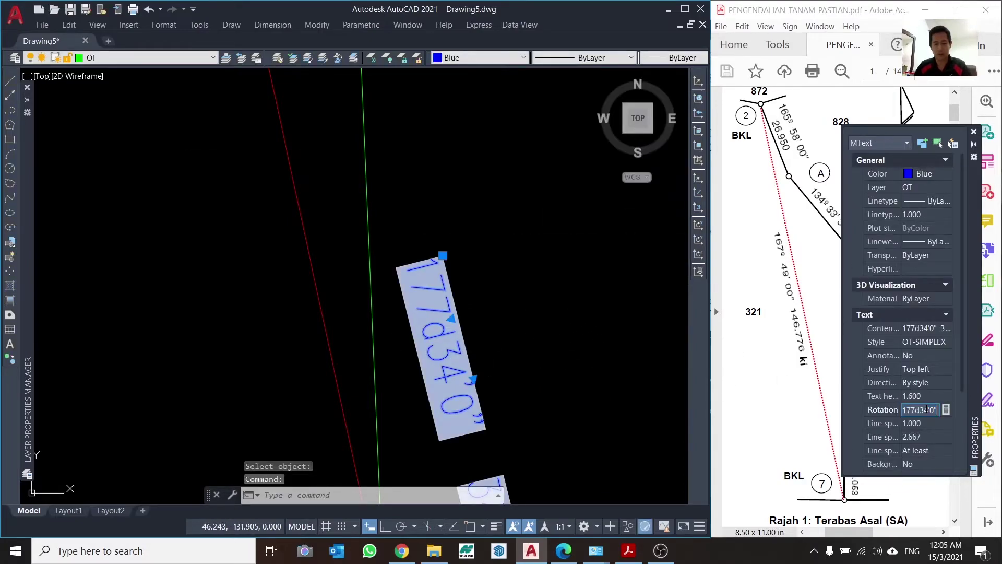
pyautogui.press('Return')
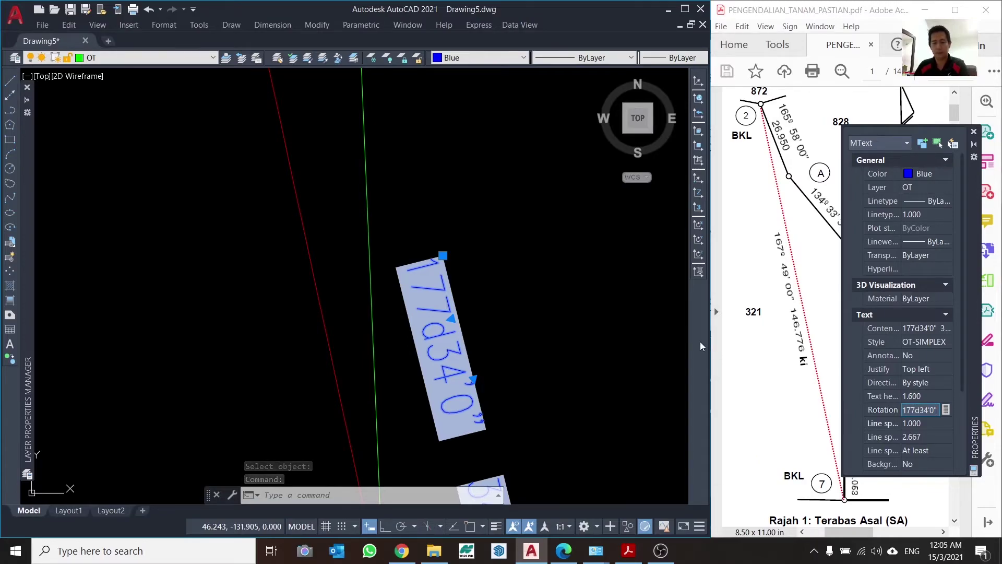
pyautogui.scroll(-3, 477, 300)
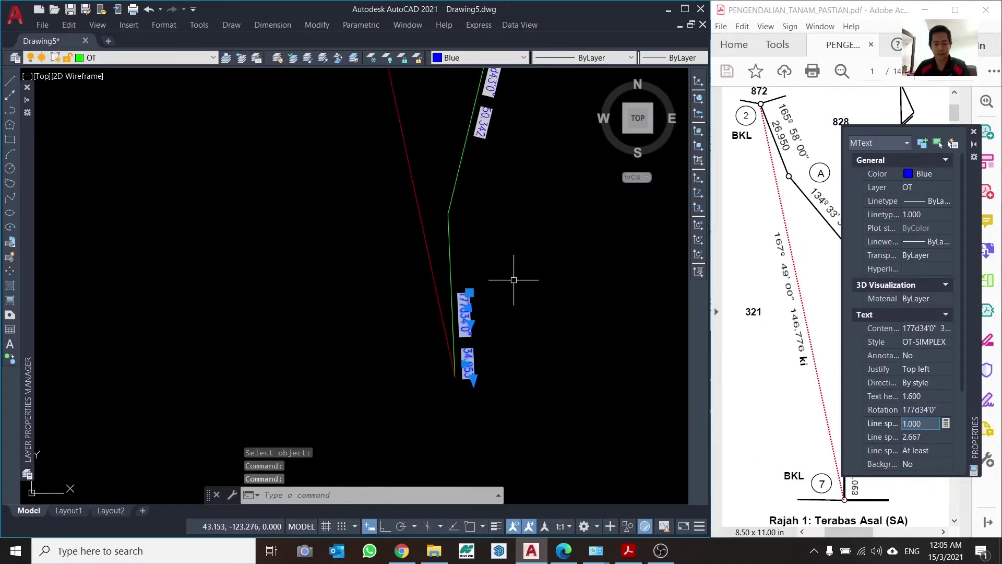
# Step: Move the 177d34'0" / 34.053 label along the lower green segment
pyautogui.write('m')
pyautogui.press('Return')
pyautogui.scroll(6, 519, 287)
pyautogui.scroll(-4, 518, 281)
pyautogui.click(528, 294)
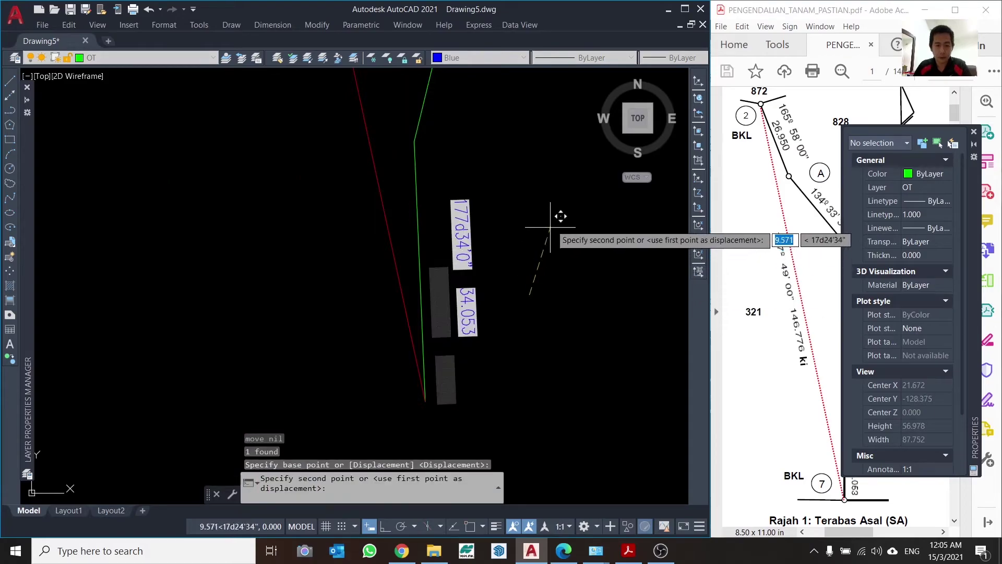
pyautogui.click(521, 218)
pyautogui.scroll(-5, 516, 230)
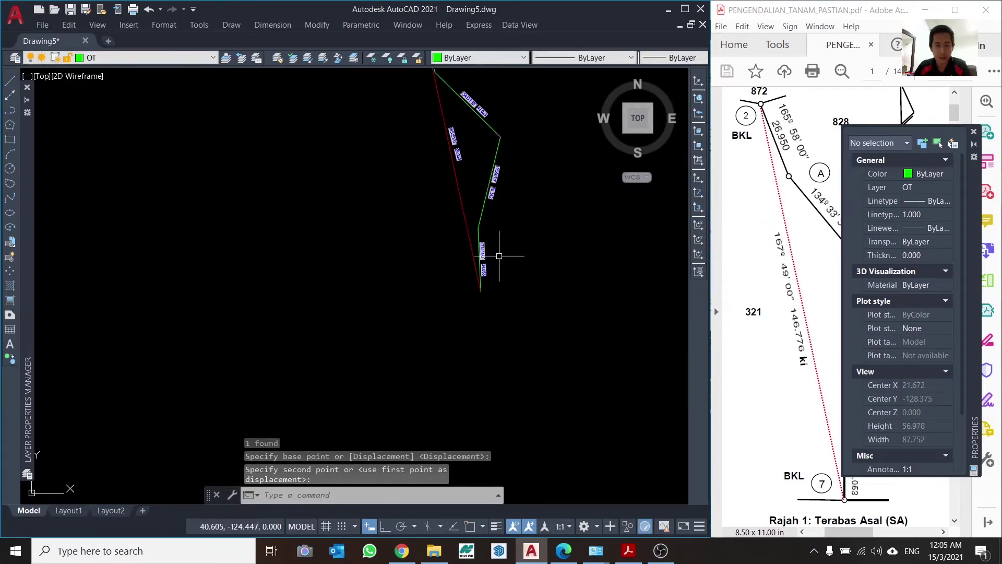
pyautogui.scroll(3, 494, 235)
pyautogui.scroll(2, 495, 233)
# Step: Move the 193d43'0" and 50.342 labels closer to the green line
pyautogui.click(622, 275)
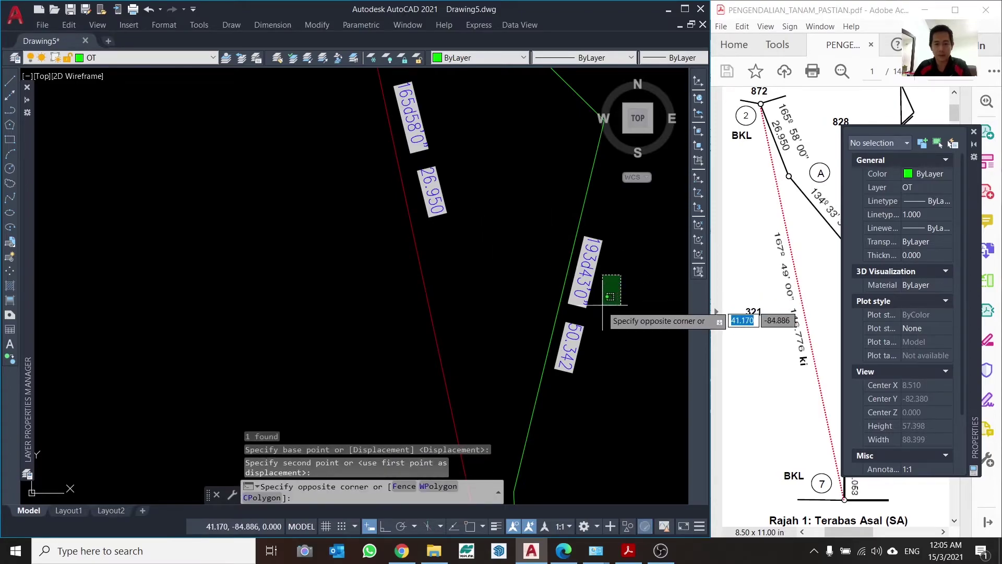
pyautogui.click(582, 327)
pyautogui.write('m')
pyautogui.press('space')
pyautogui.click(583, 332)
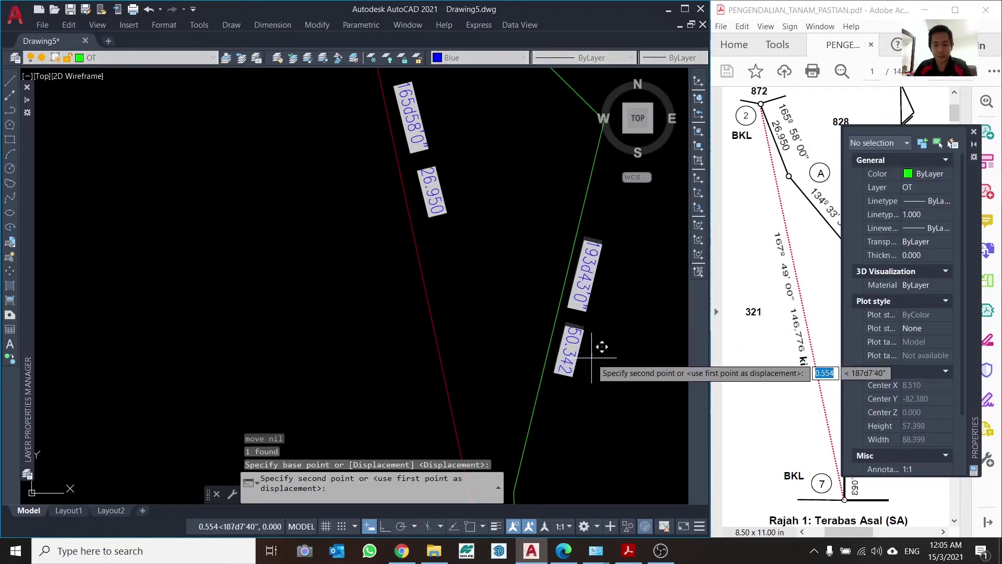
pyautogui.click(589, 358)
pyautogui.scroll(-1, 477, 212)
pyautogui.scroll(2, 454, 179)
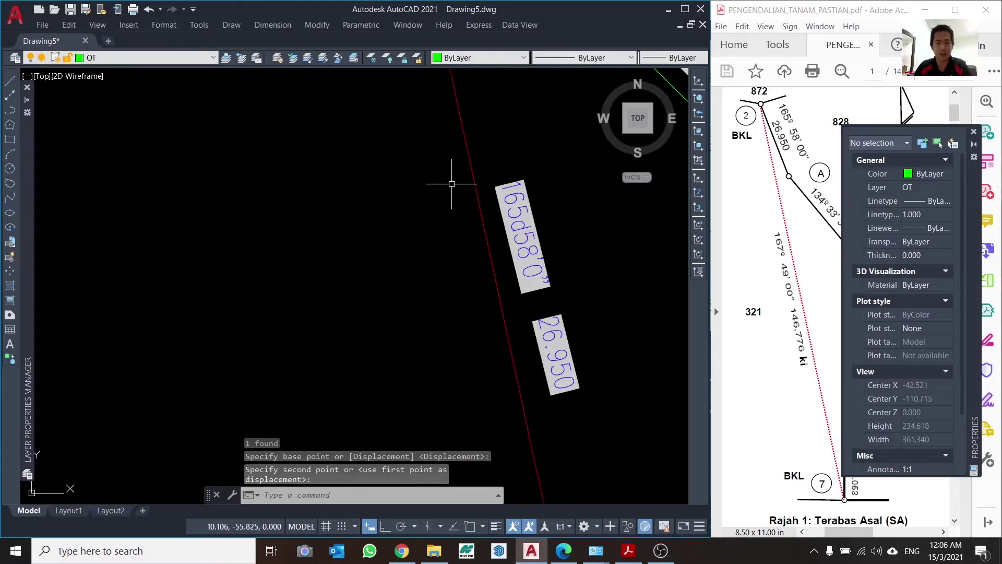
pyautogui.scroll(1, 535, 235)
# Step: Relink the label's bearing field to the red line, reading 167d49'2"
pyautogui.doubleClick(535, 234)
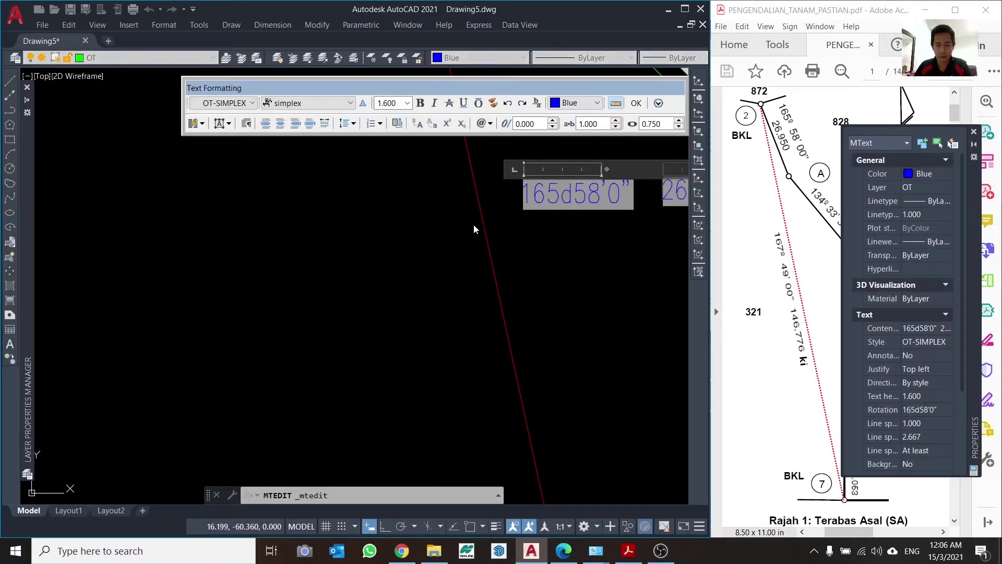
pyautogui.scroll(-3, 444, 223)
pyautogui.scroll(5, 444, 224)
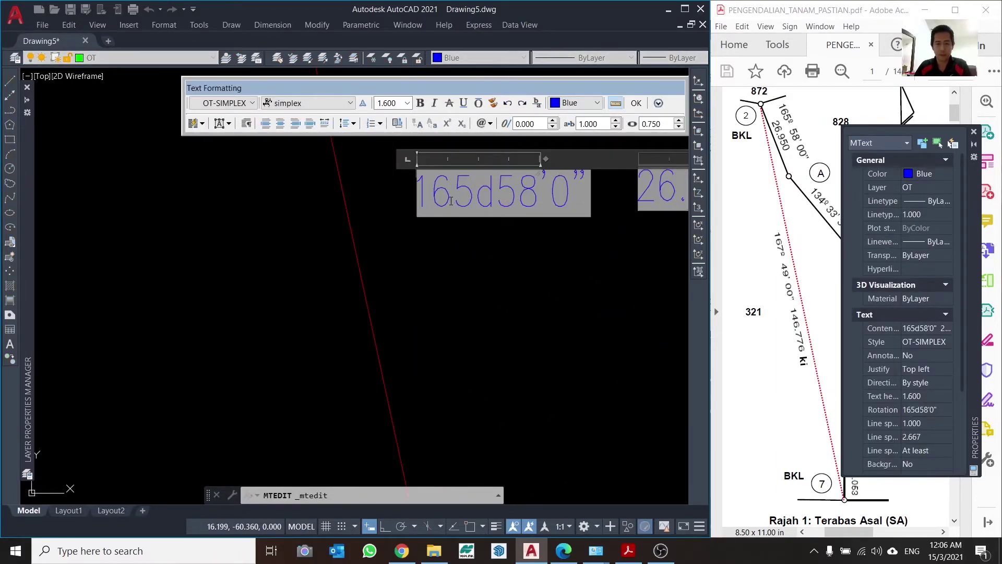
pyautogui.scroll(-1, 451, 201)
pyautogui.doubleClick(490, 195)
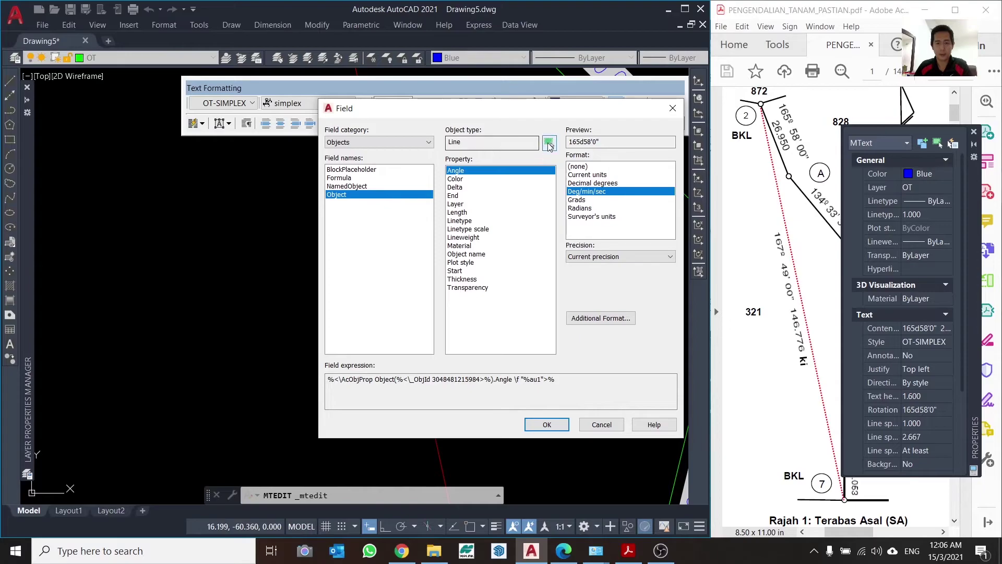
pyautogui.click(549, 142)
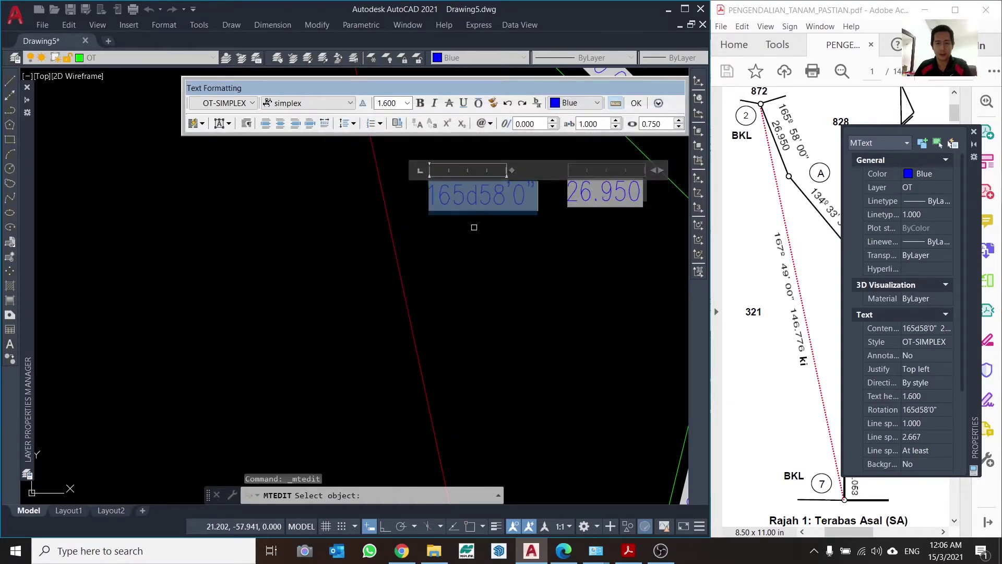
pyautogui.click(393, 237)
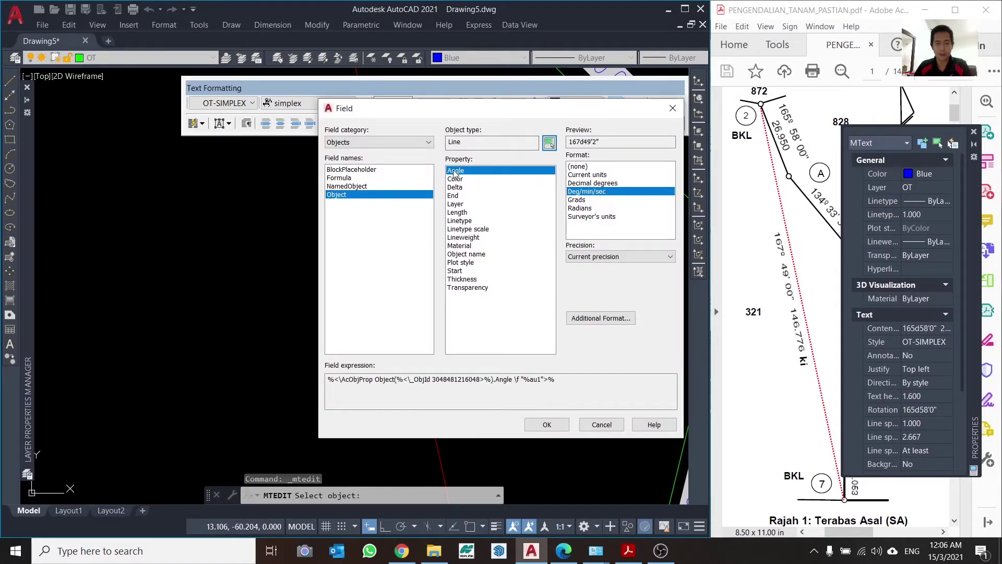
pyautogui.click(547, 425)
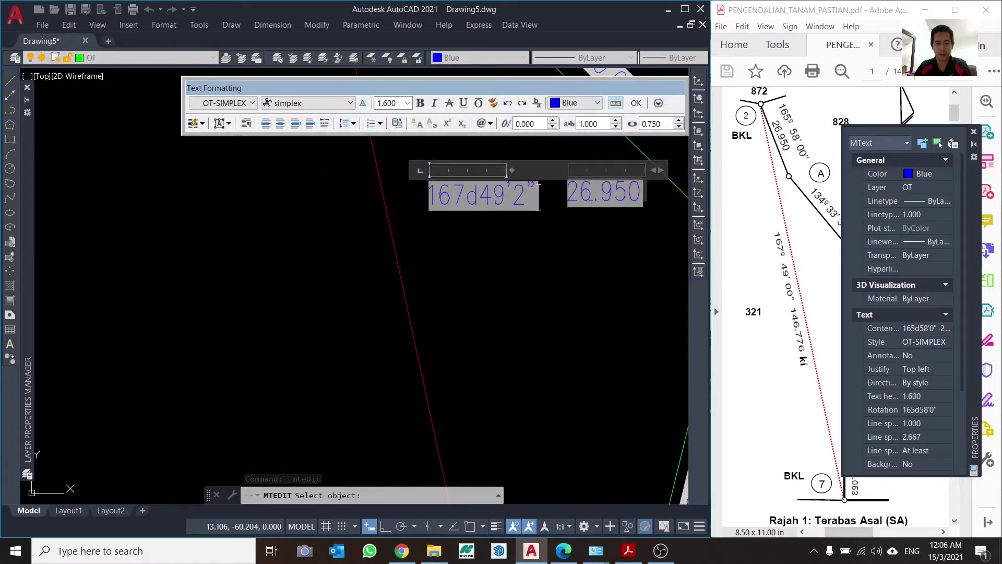
# Step: Relink the distance field to the red line as length 146.776
pyautogui.doubleClick(609, 199)
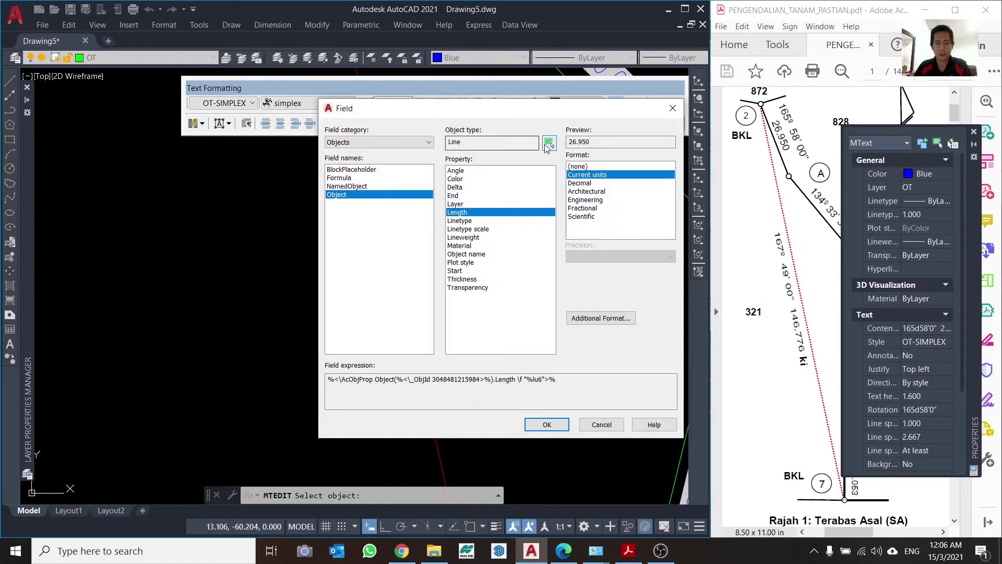
pyautogui.click(548, 143)
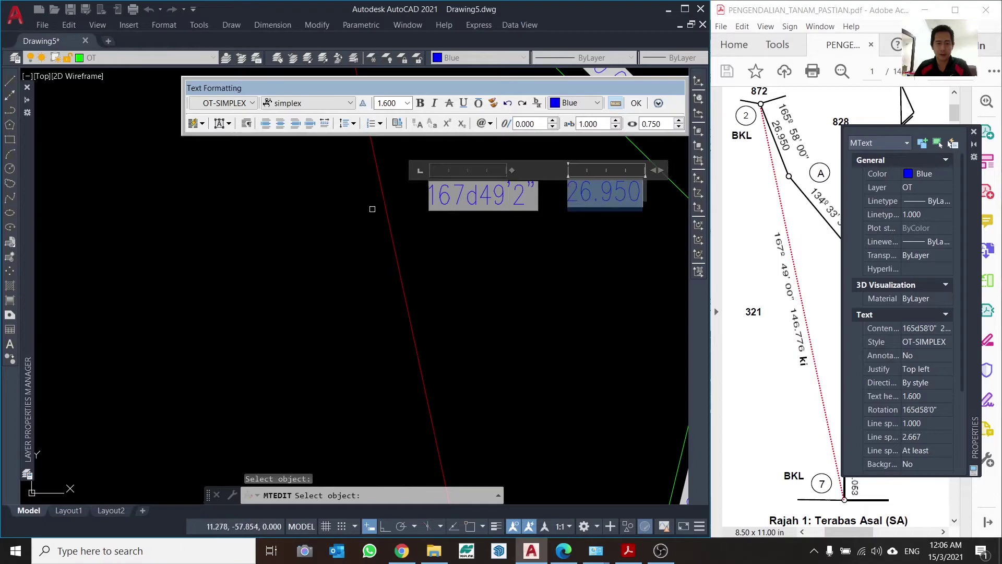
pyautogui.click(382, 188)
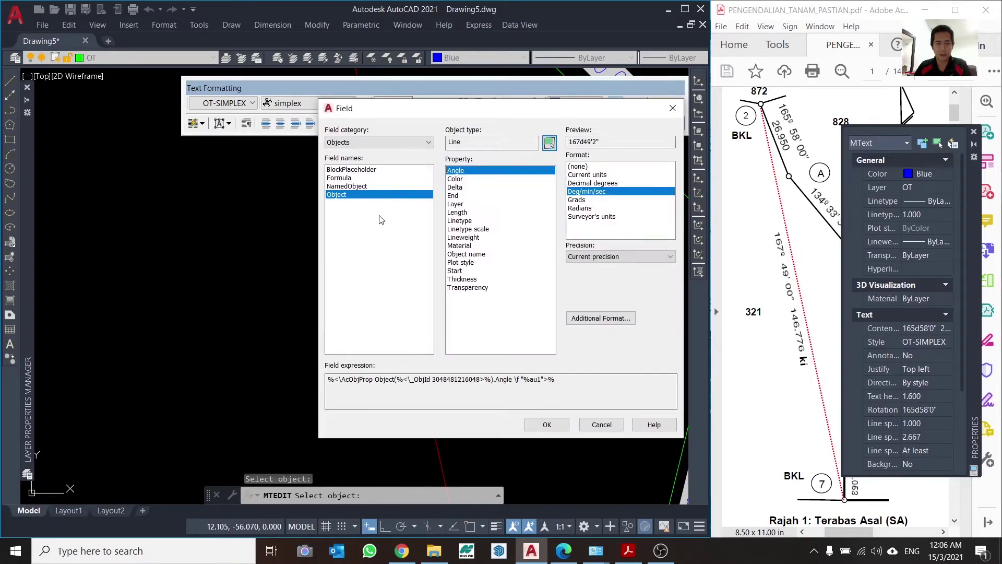
pyautogui.click(458, 212)
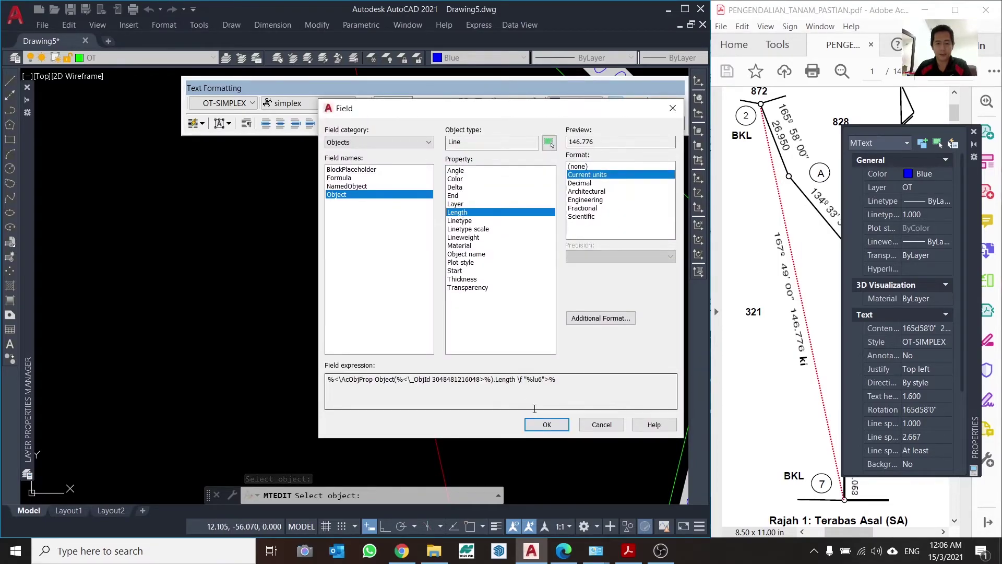
pyautogui.click(536, 425)
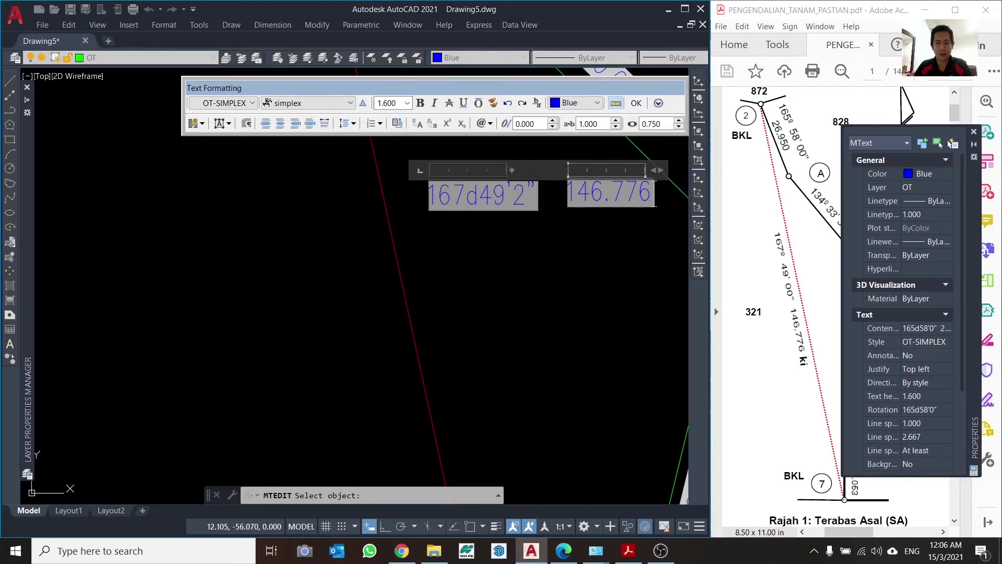
# Step: Delete and then restore the bearing text, and finish editing the label
pyautogui.click(450, 194)
pyautogui.press('Delete')
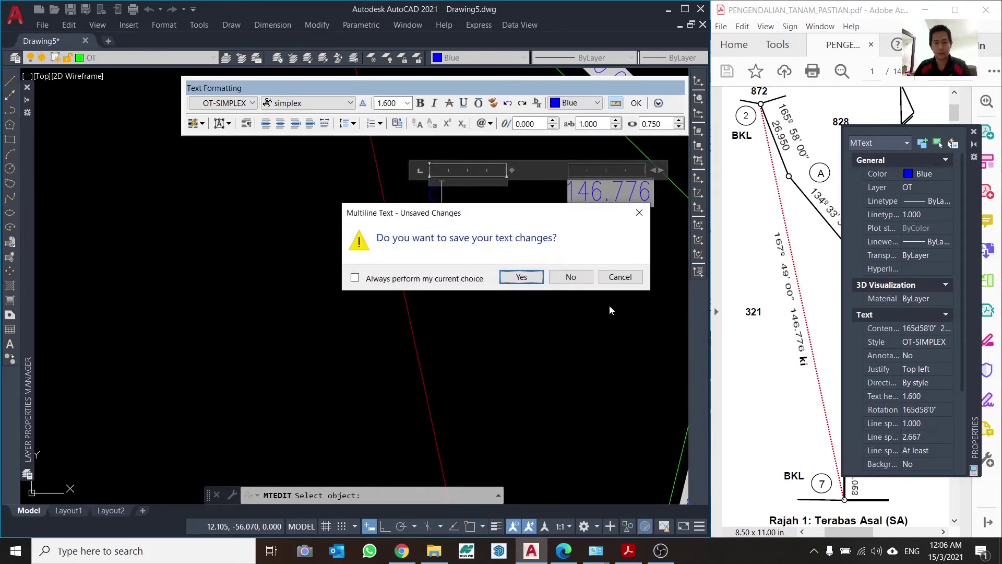
pyautogui.click(619, 279)
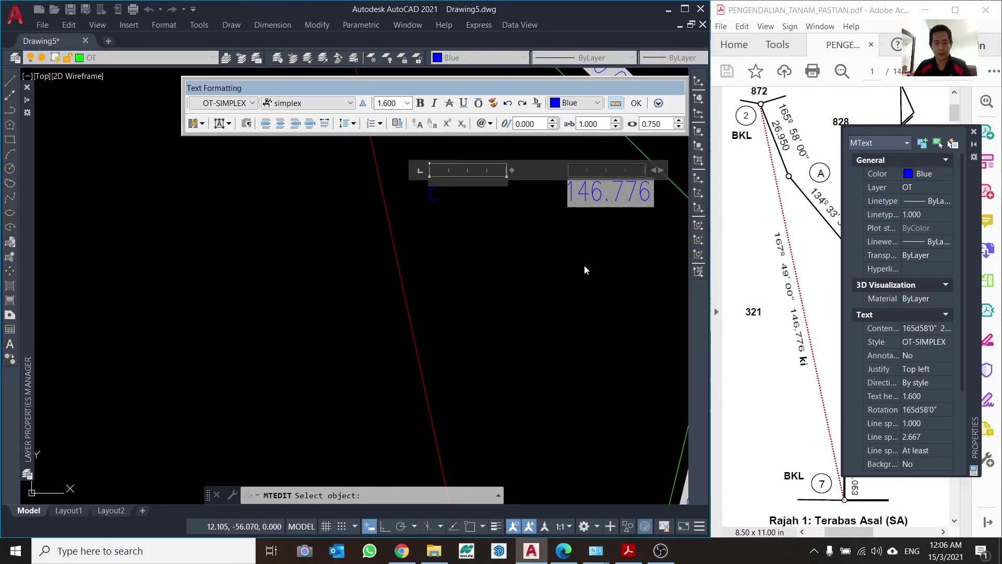
pyautogui.hotkey('ctrl', 'z')
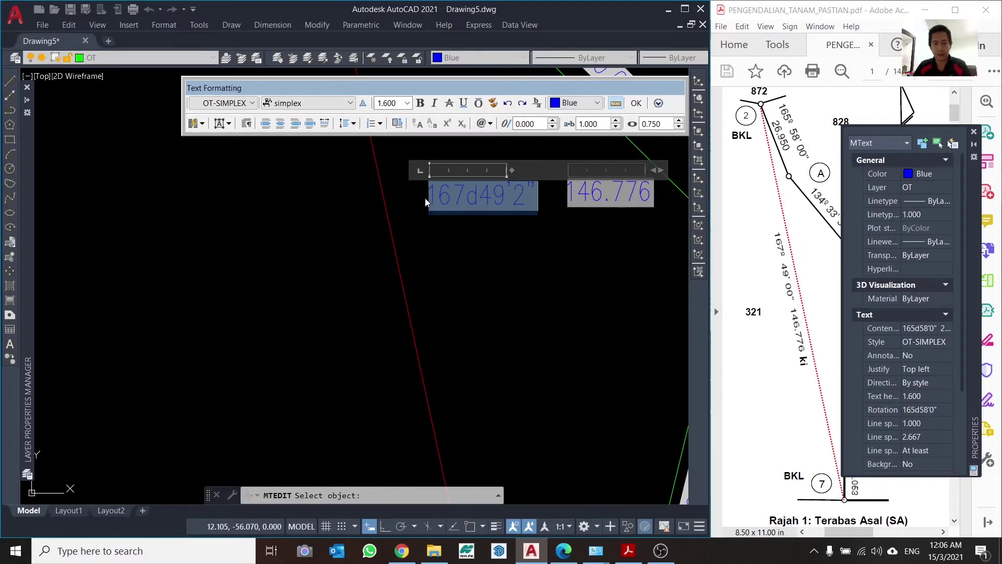
pyautogui.click(485, 315)
# Step: Adjust the 167d49'2" / 146.776 label's rotation and shift it slightly lower along the red line
pyautogui.click(456, 291)
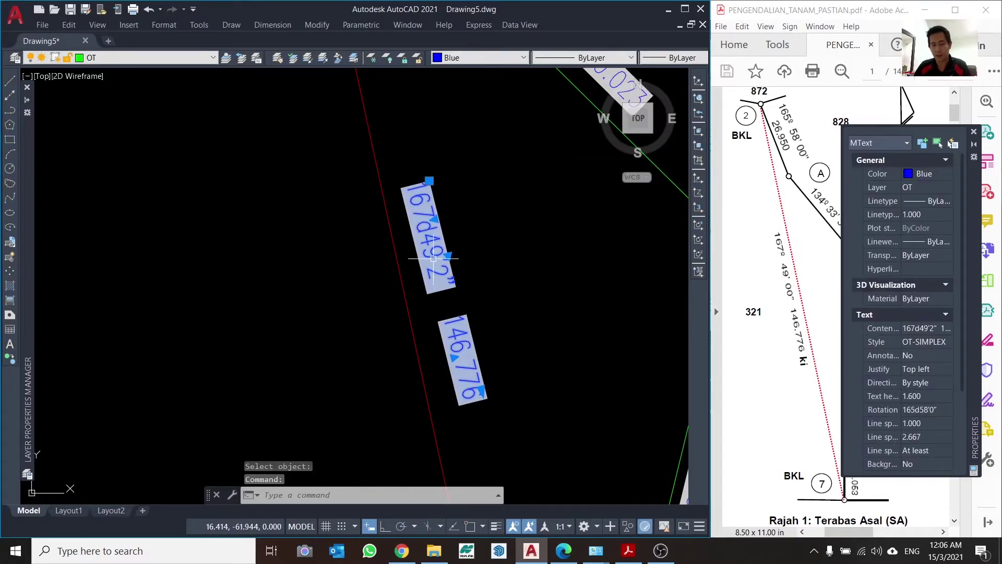
pyautogui.click(937, 411)
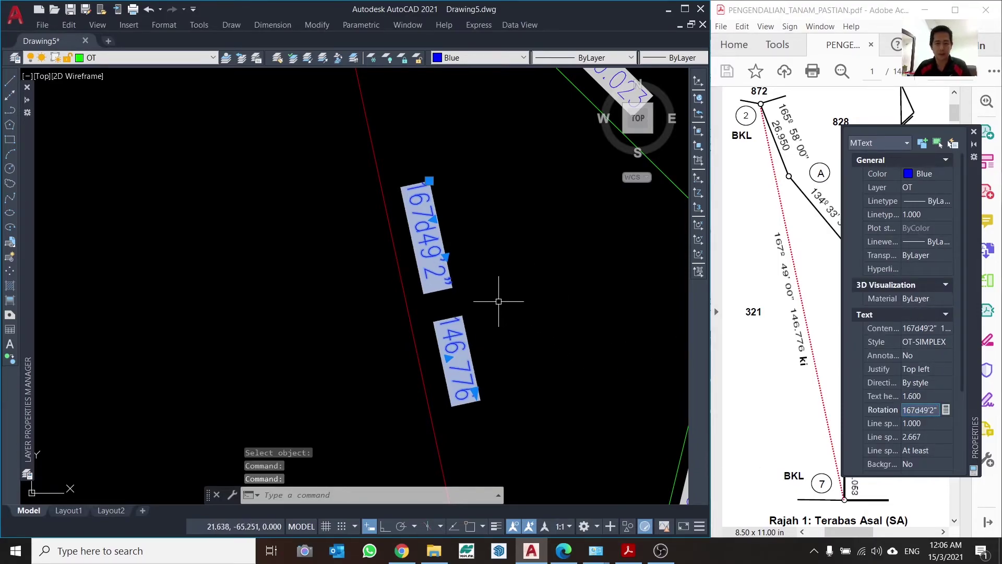
pyautogui.write('m')
pyautogui.press('Return')
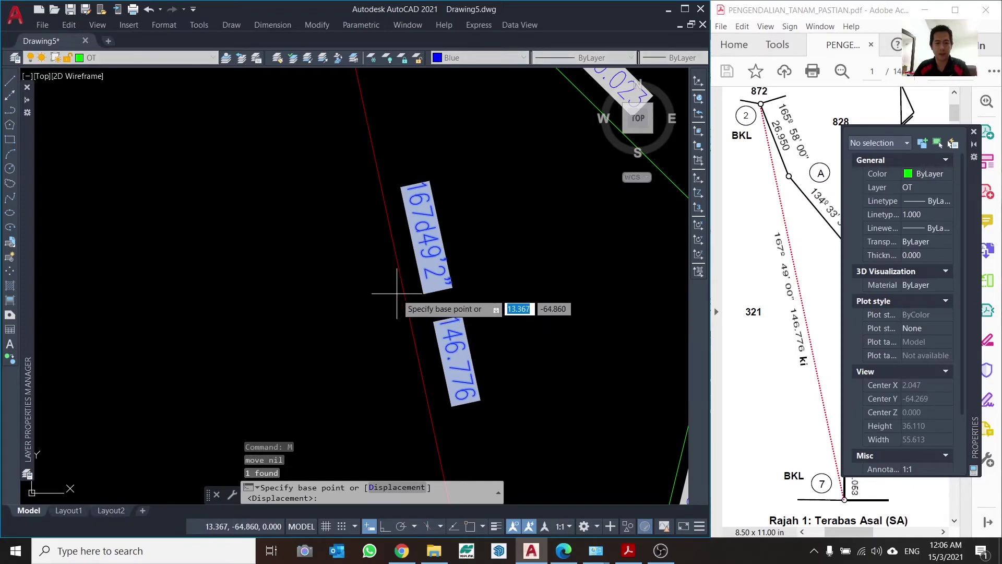
pyautogui.click(521, 233)
pyautogui.click(511, 249)
pyautogui.scroll(-5, 511, 249)
pyautogui.scroll(1, 458, 212)
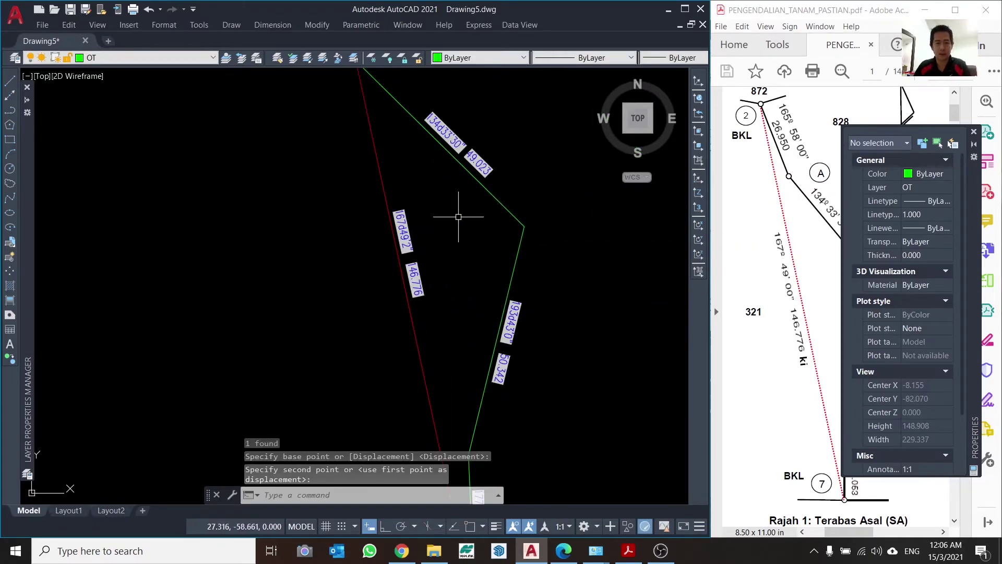
pyautogui.press('Escape')
# Step: Zoom to extents with ZE to show the whole lot boundary
pyautogui.scroll(-2, 423, 159)
pyautogui.scroll(5, 423, 159)
pyautogui.scroll(-5, 421, 134)
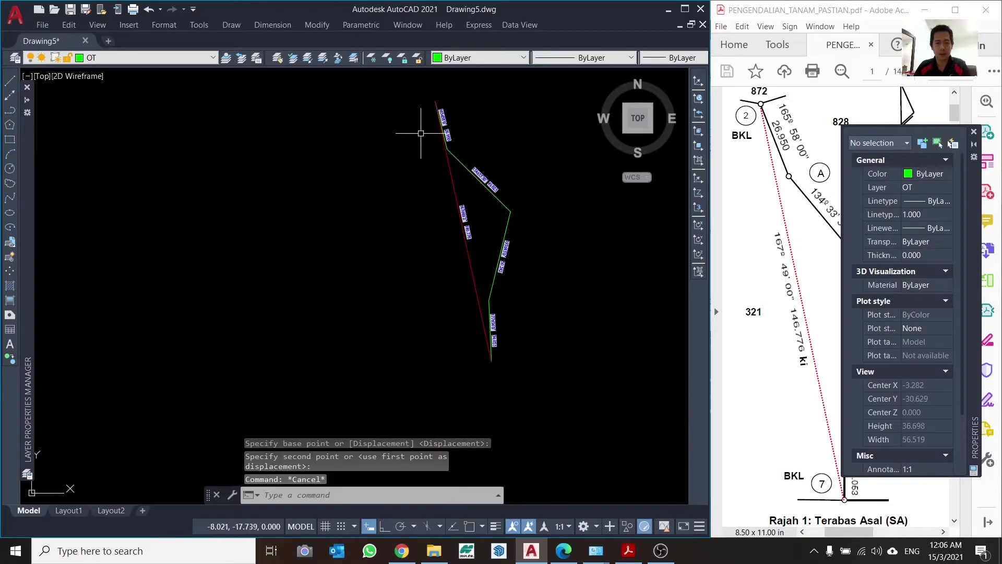
pyautogui.scroll(-5, 423, 277)
pyautogui.scroll(4, 454, 223)
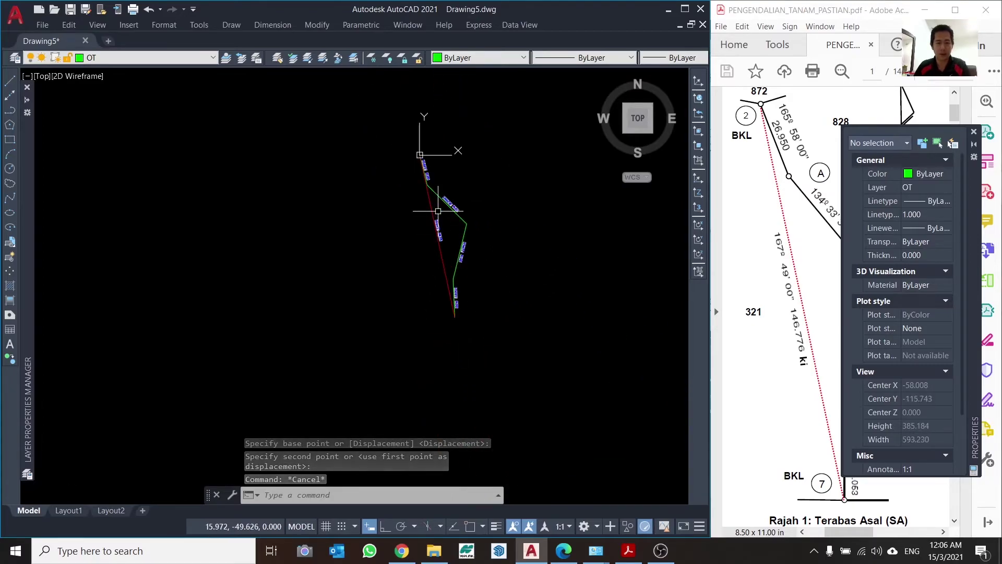
pyautogui.write('ze')
pyautogui.press('Return')
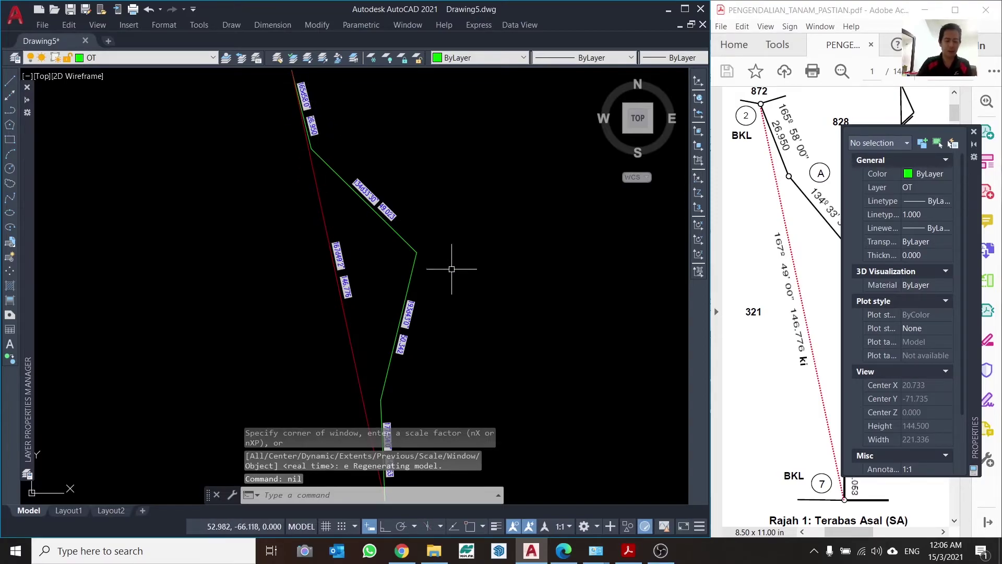
# Step: Preview a portrait A4 DWG To PDF plot of the drawing extents using the previous settings
pyautogui.hotkey('ctrl', 'p')
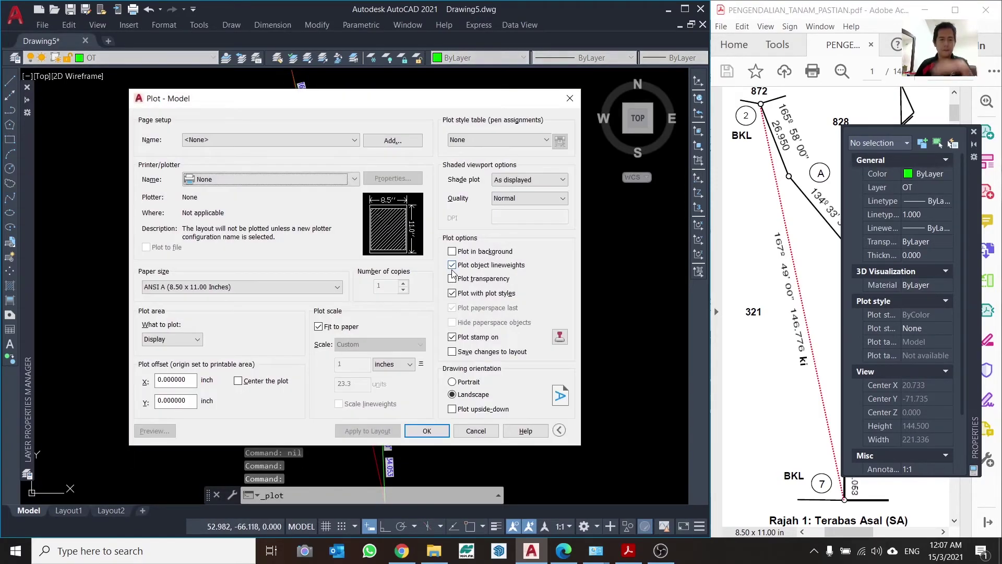
pyautogui.click(269, 136)
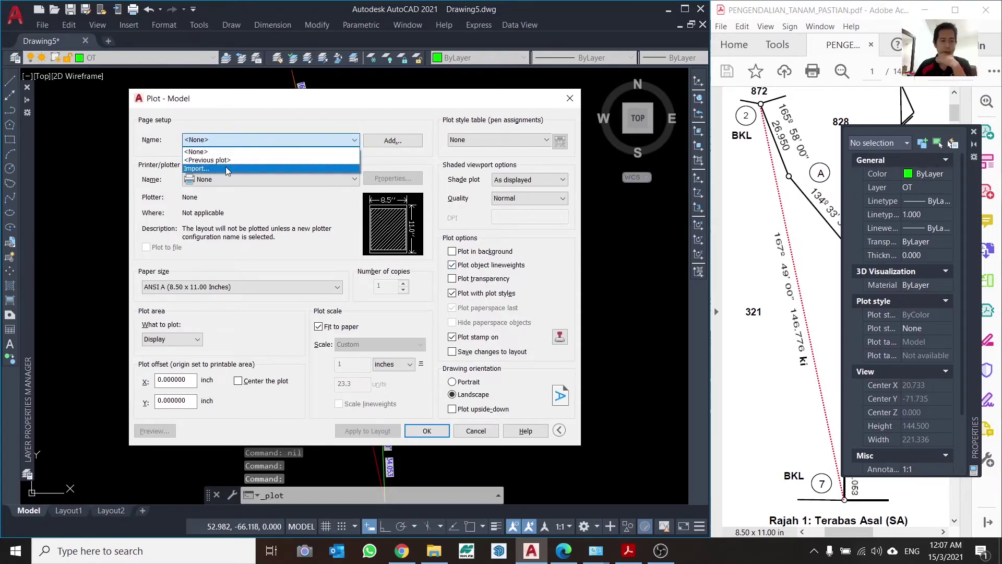
pyautogui.click(225, 160)
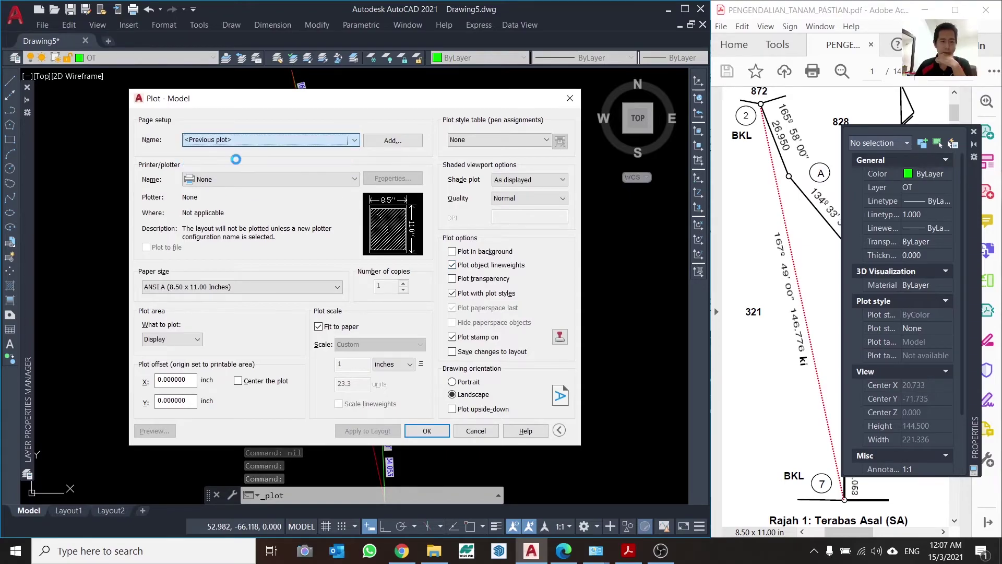
pyautogui.click(172, 339)
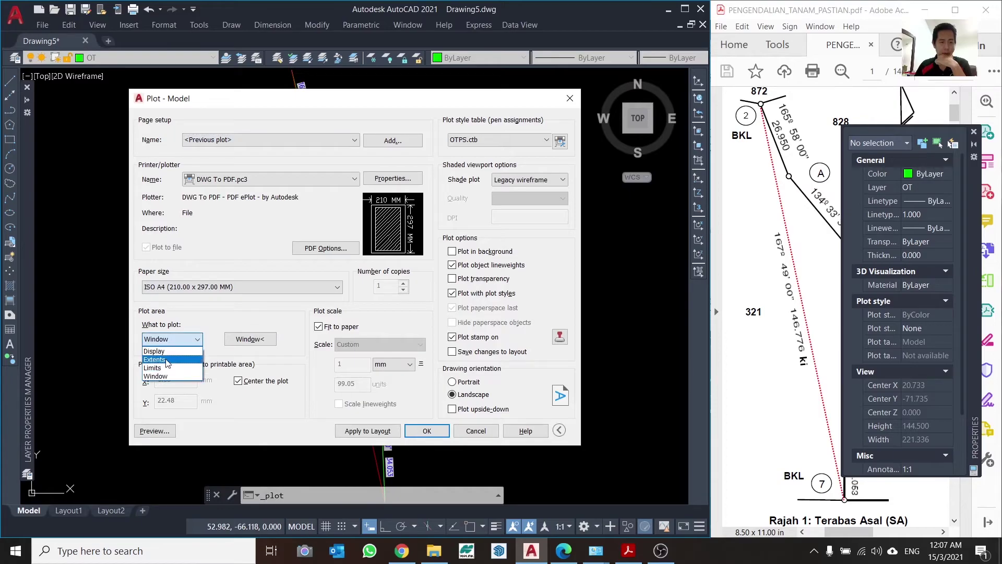
pyautogui.click(167, 360)
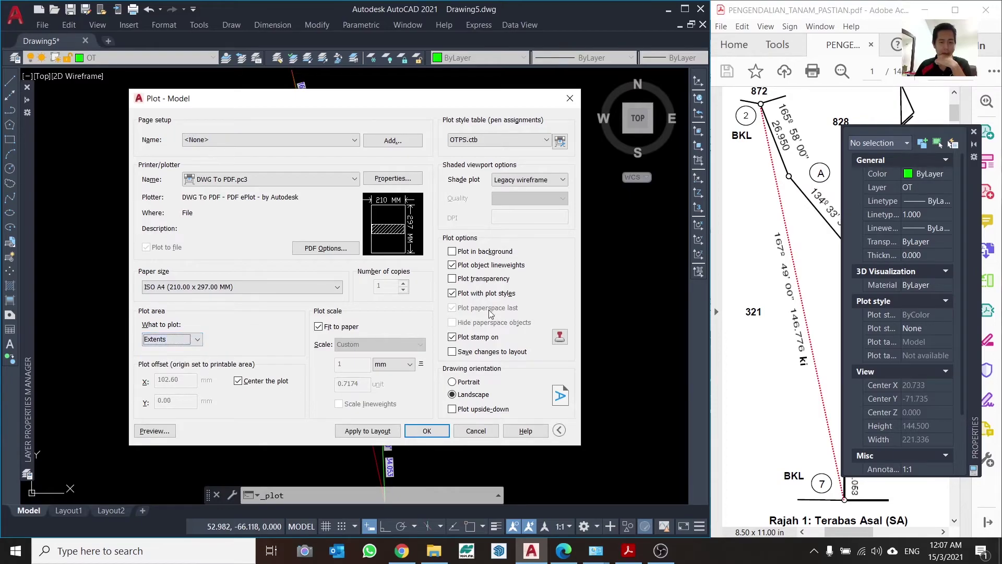
pyautogui.click(469, 382)
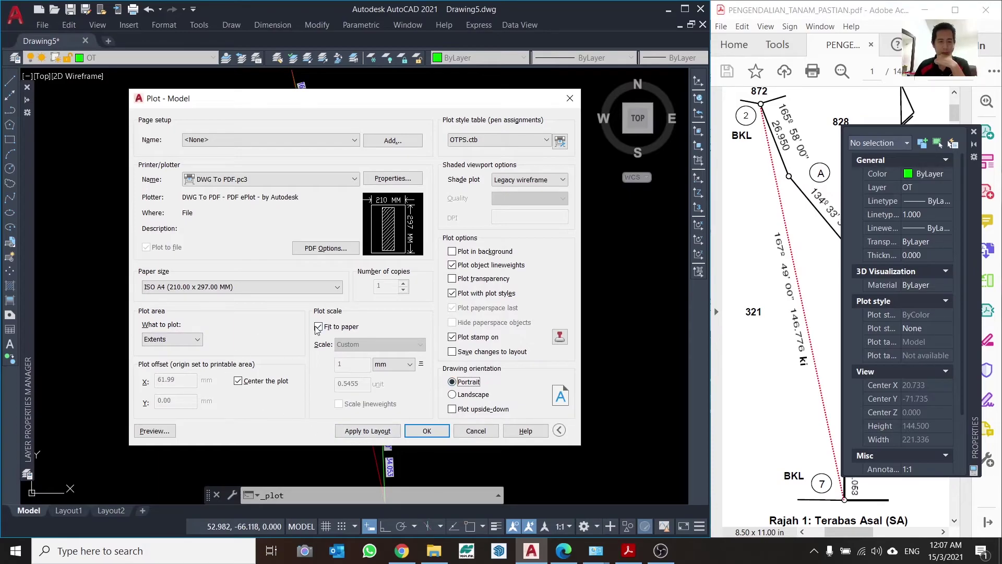
pyautogui.click(152, 431)
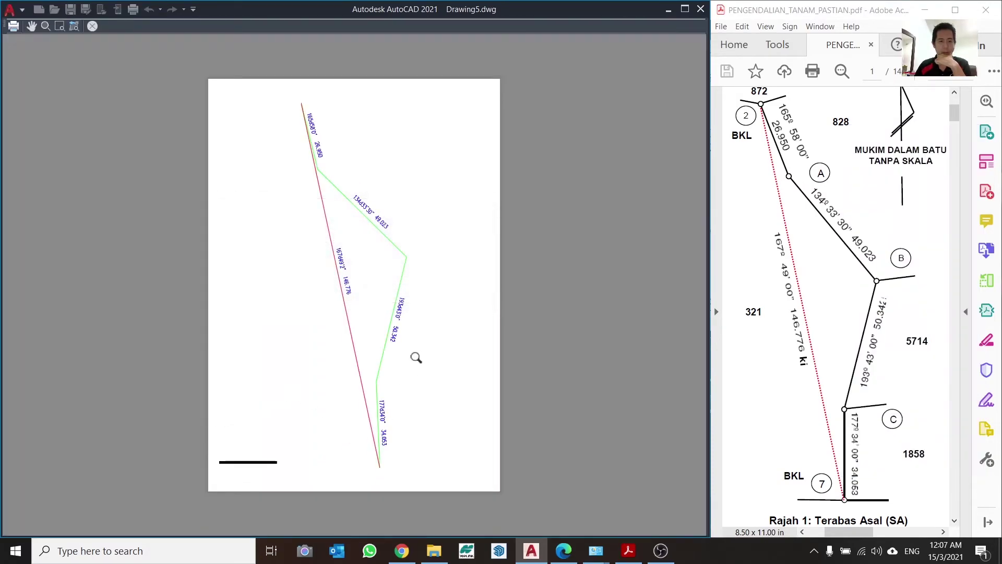
# Step: Zoom around the plot preview, then close it and the Plot dialog
pyautogui.scroll(4, 291, 133)
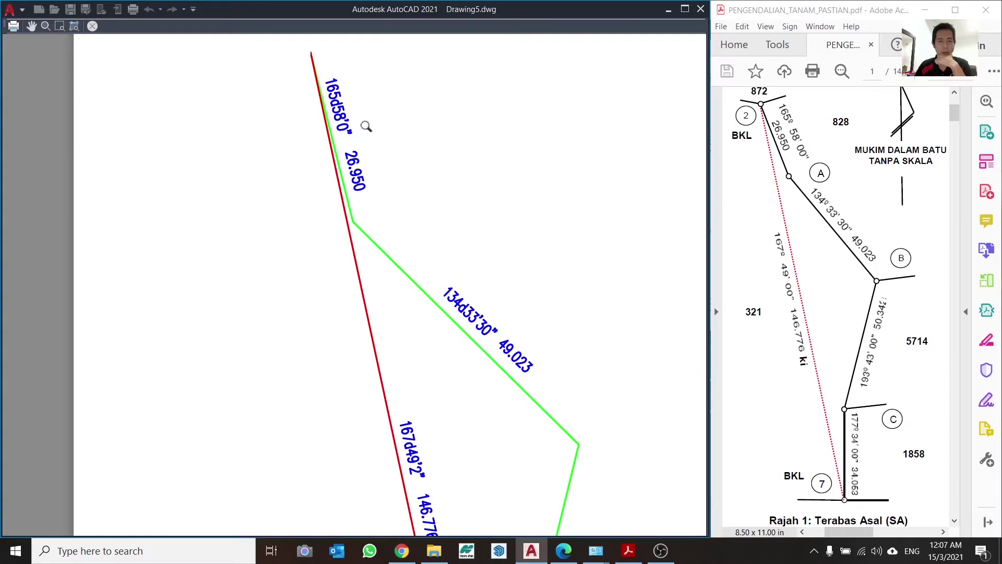
pyautogui.scroll(-4, 379, 225)
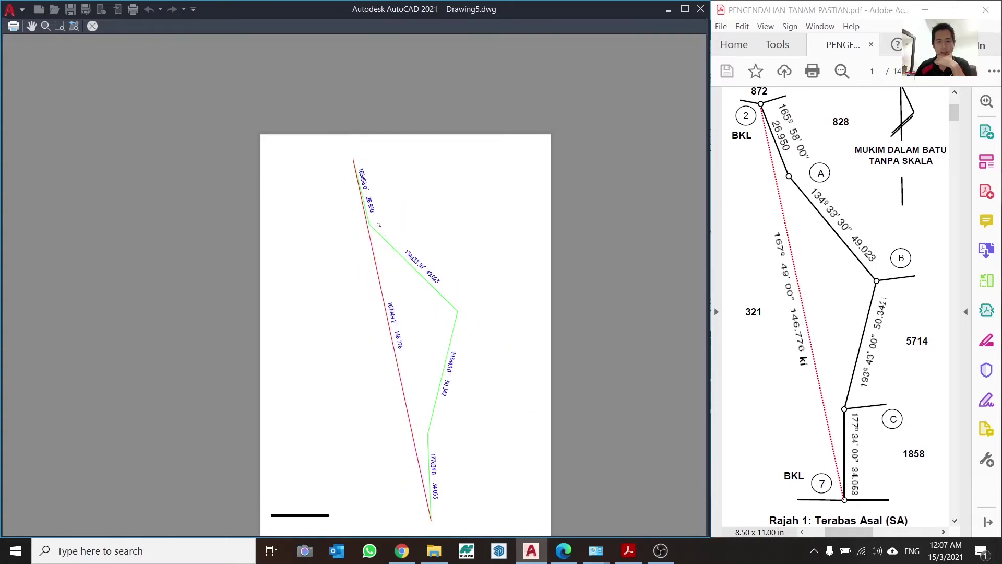
pyautogui.scroll(8, 376, 252)
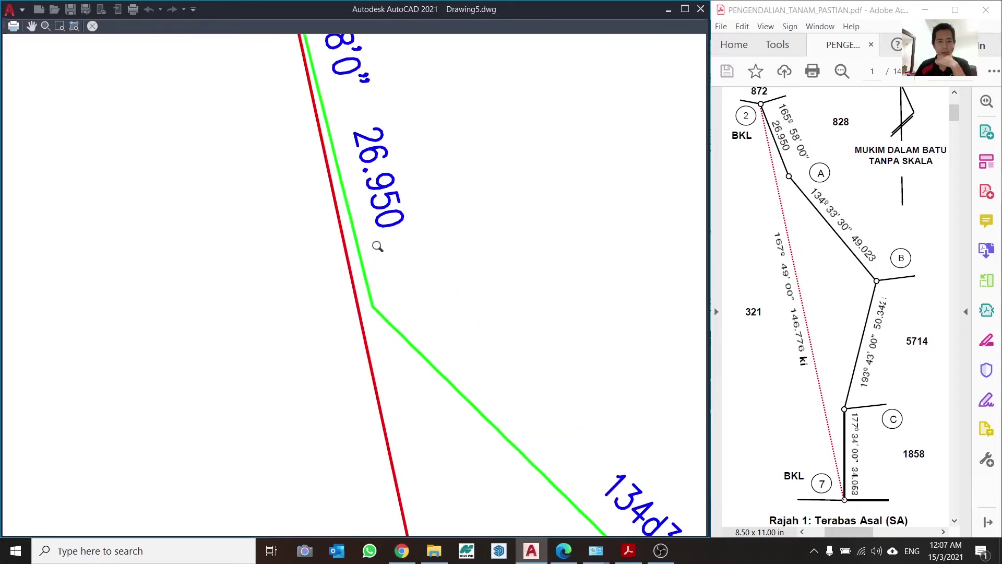
pyautogui.scroll(-6, 376, 251)
pyautogui.press('Escape')
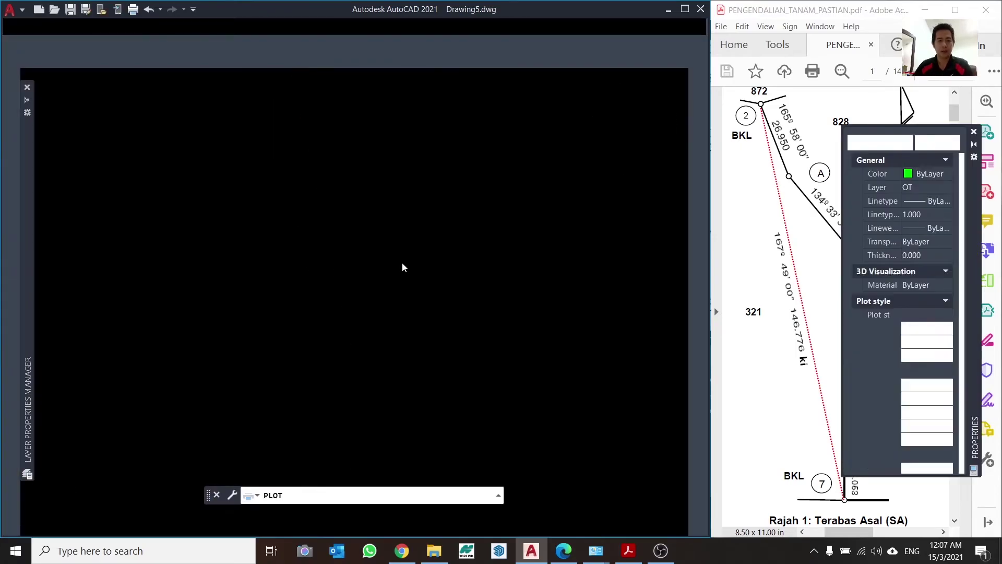
pyautogui.press('Escape')
pyautogui.scroll(-4, 396, 264)
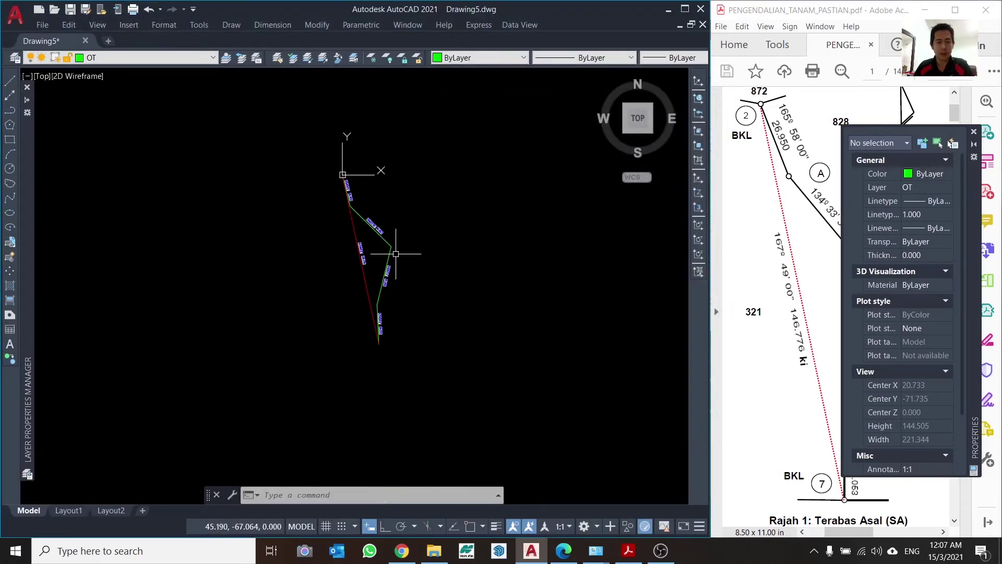
pyautogui.scroll(6, 355, 214)
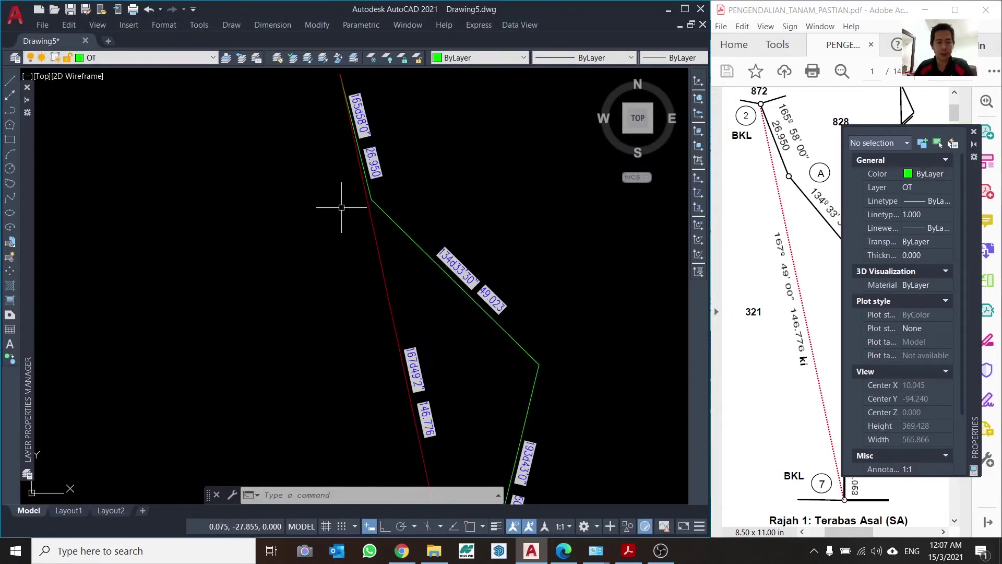
pyautogui.doubleClick(369, 157)
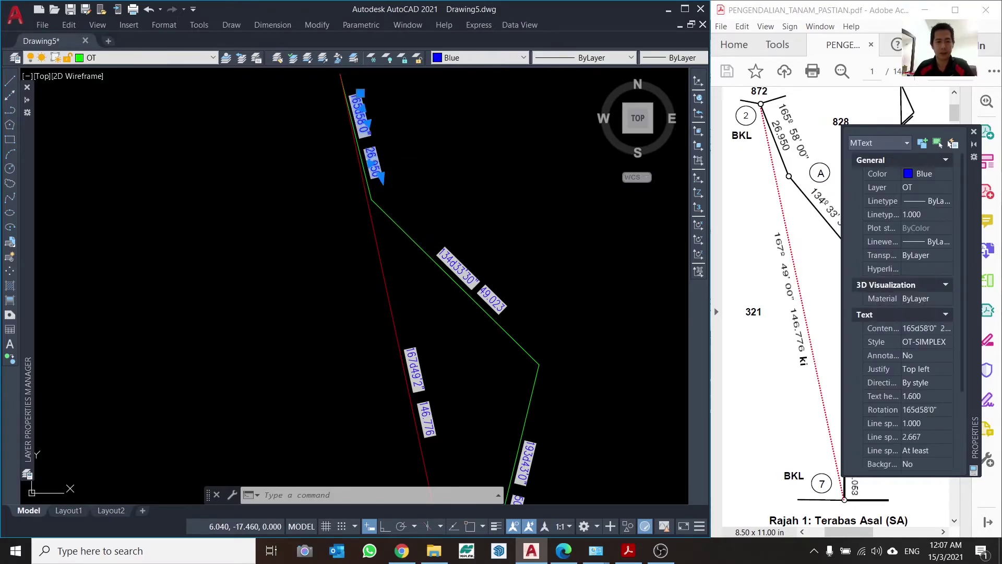
pyautogui.click(629, 25)
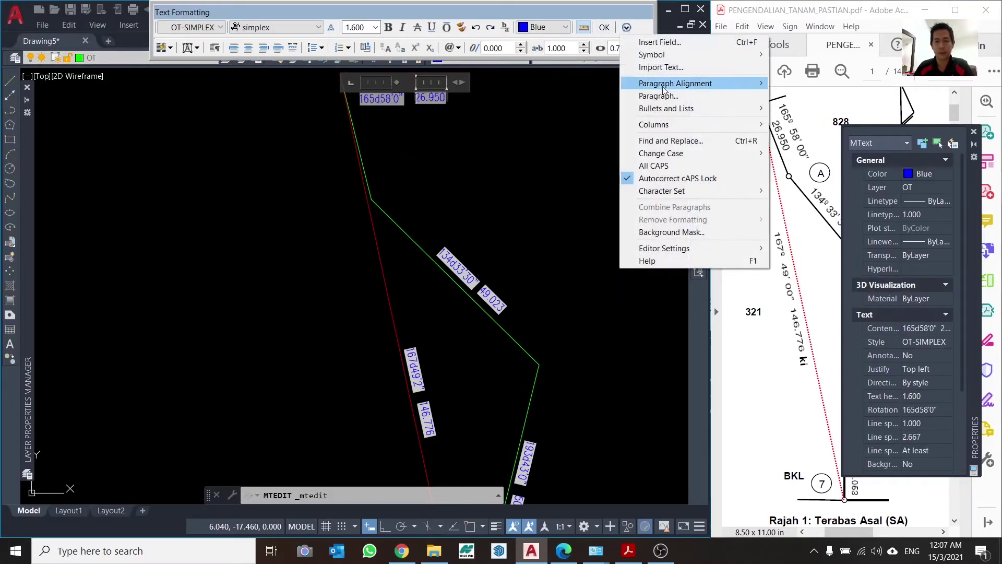
pyautogui.click(474, 174)
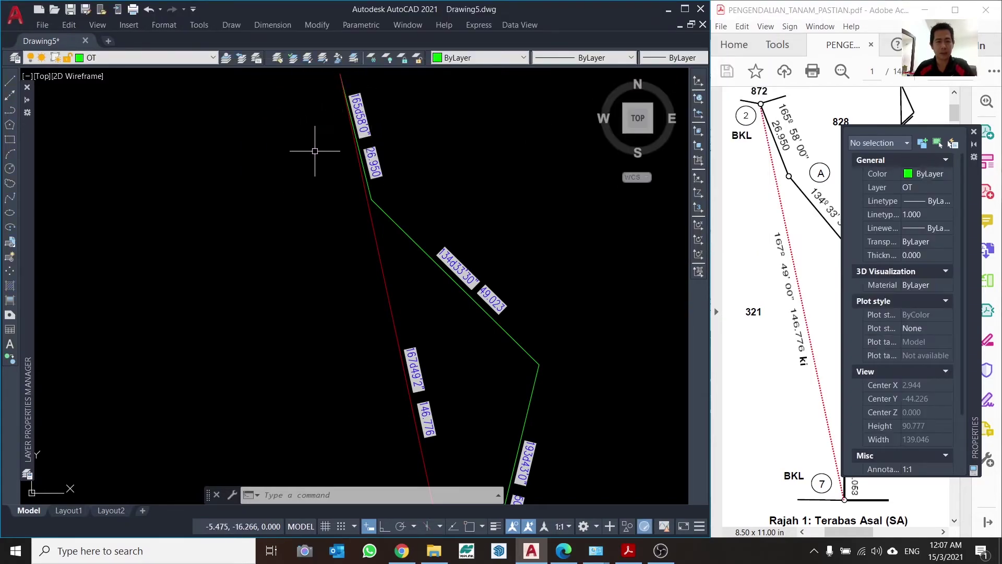
pyautogui.scroll(-3, 315, 151)
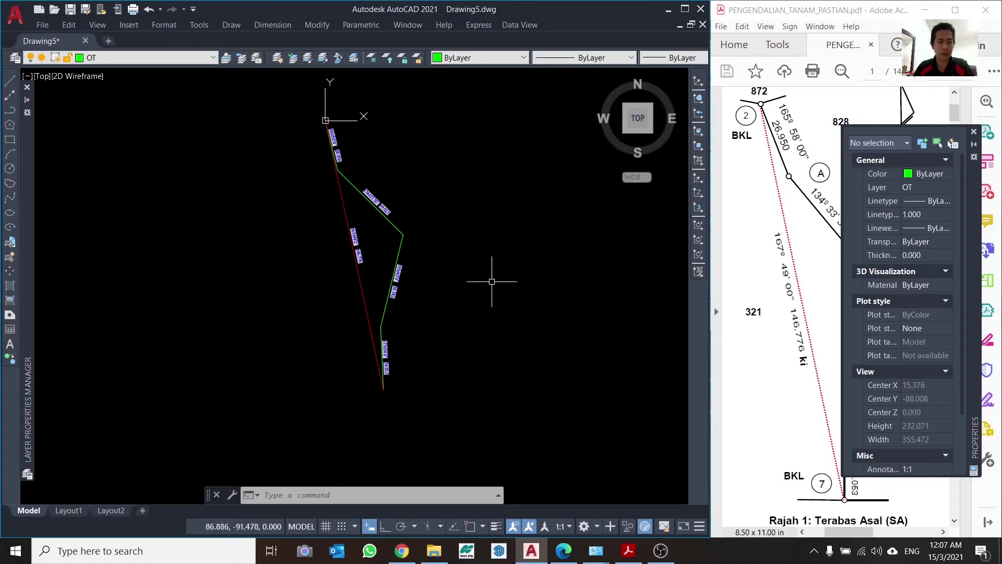
pyautogui.scroll(3, 345, 167)
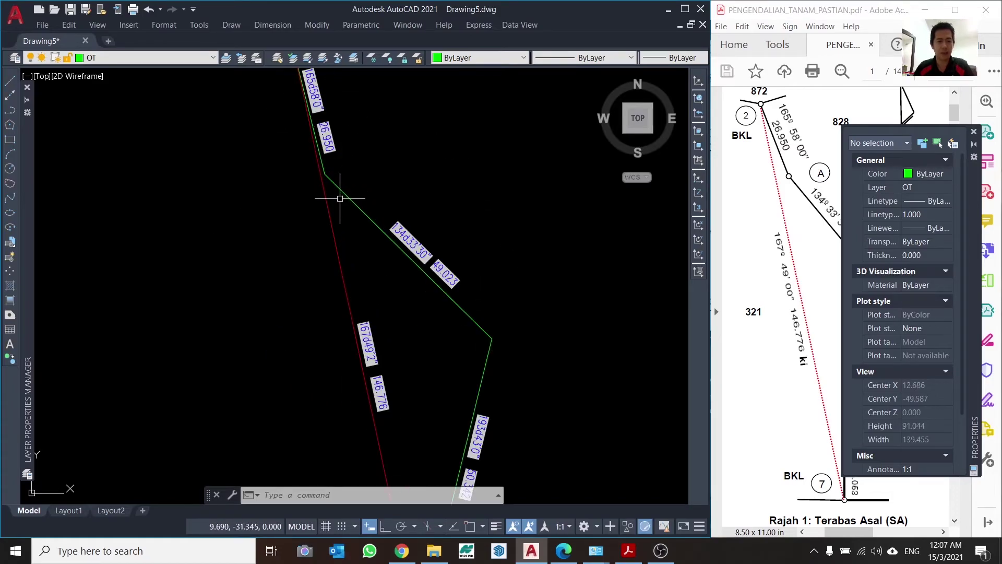
pyautogui.scroll(3, 314, 112)
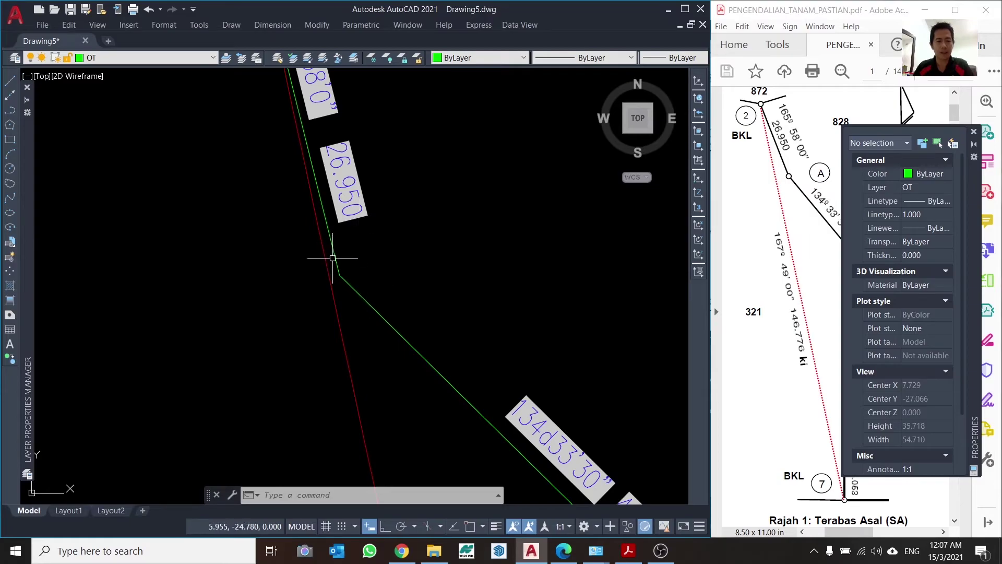
pyautogui.scroll(-2, 333, 258)
pyautogui.scroll(-4, 313, 157)
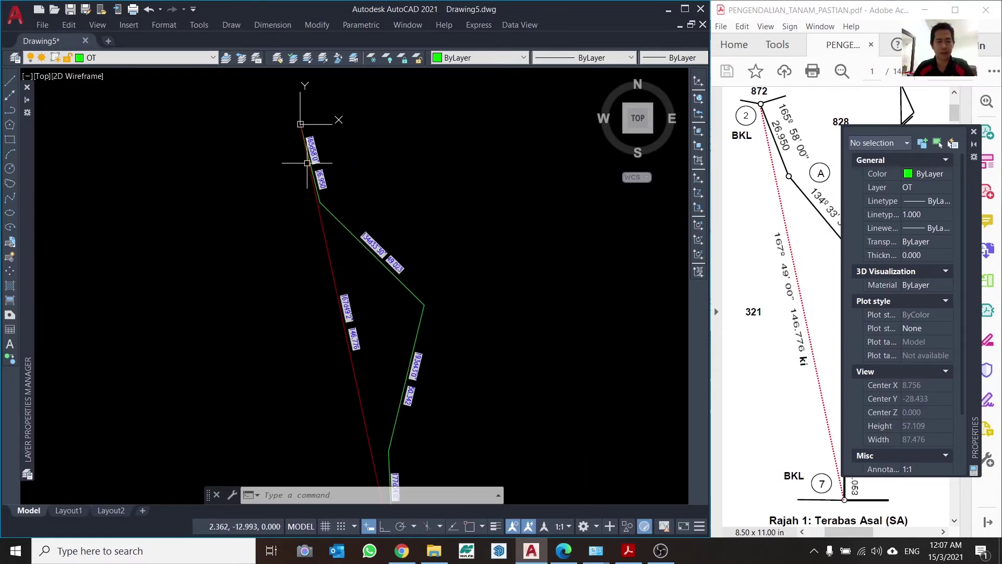
pyautogui.scroll(-4, 309, 151)
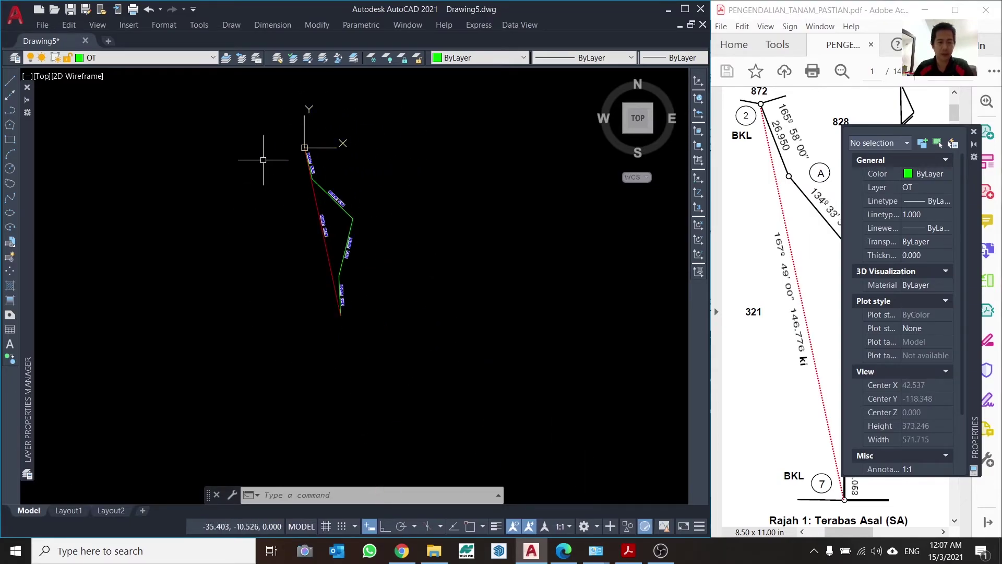
pyautogui.scroll(6, 264, 156)
pyautogui.scroll(-2, 365, 104)
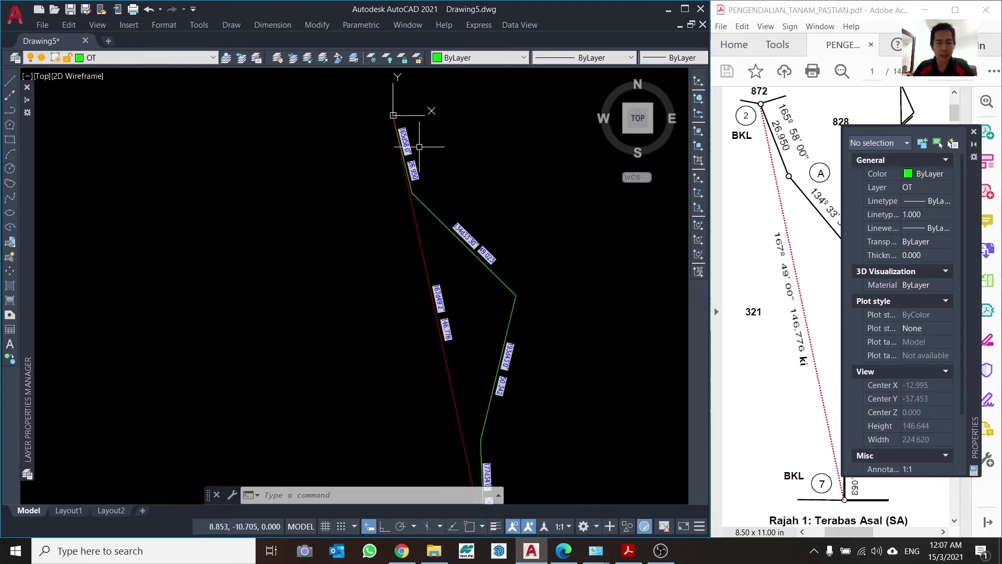
pyautogui.scroll(6, 371, 136)
pyautogui.scroll(-3, 306, 162)
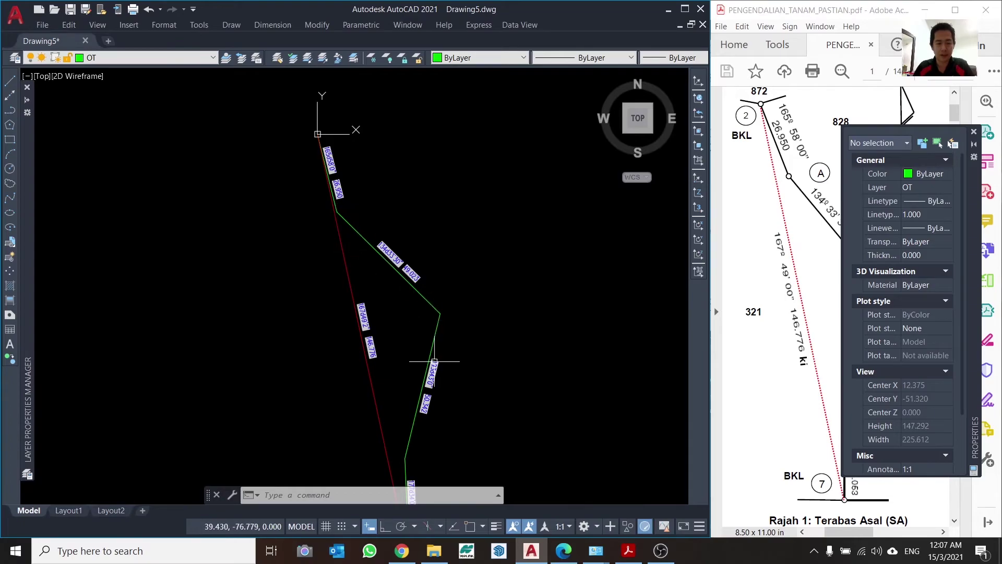
pyautogui.scroll(-3, 386, 289)
pyautogui.scroll(3, 388, 352)
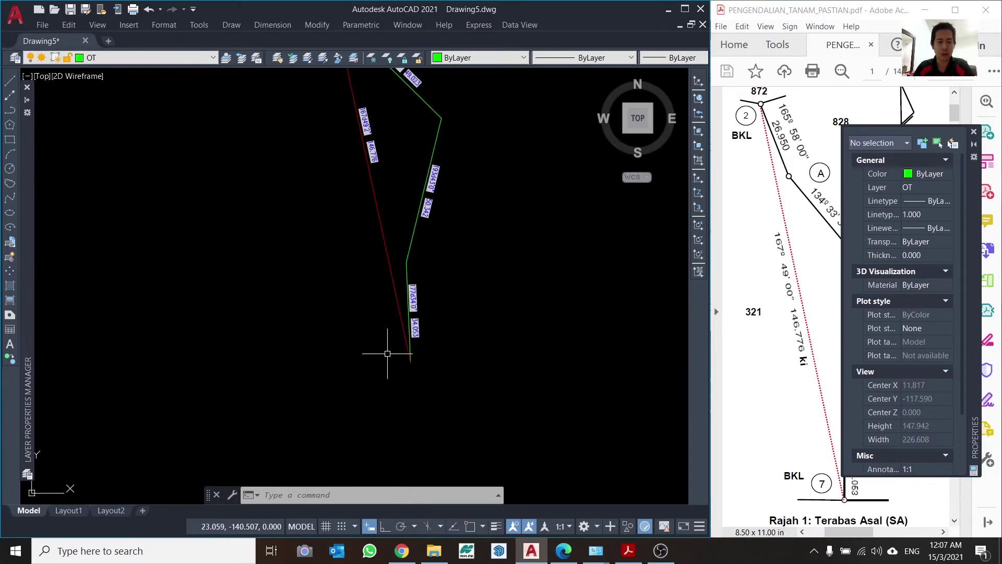
pyautogui.scroll(-3, 402, 288)
pyautogui.scroll(1, 417, 284)
pyautogui.scroll(1, 433, 291)
pyautogui.scroll(1, 433, 291)
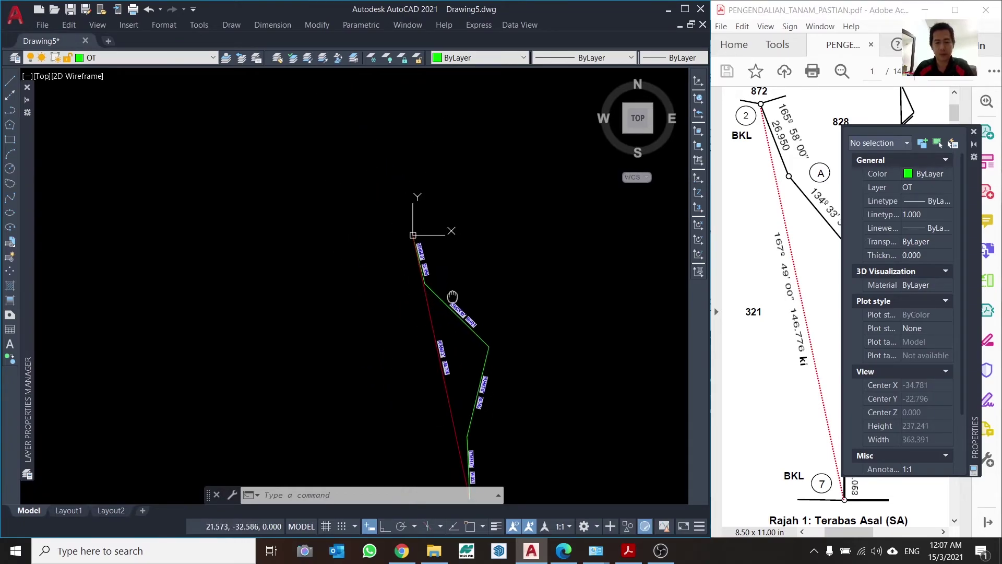
pyautogui.scroll(1, 425, 253)
pyautogui.scroll(2, 382, 210)
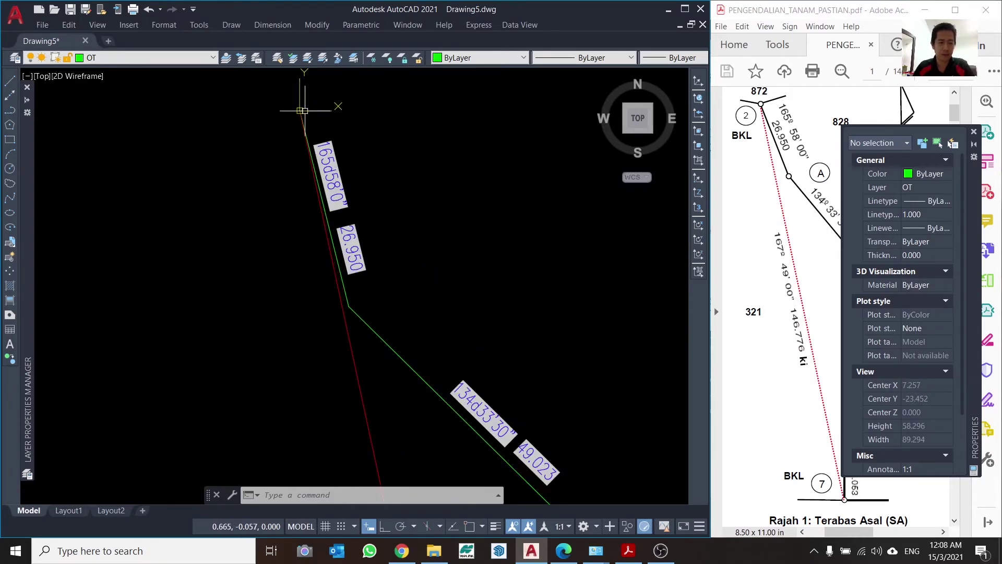
pyautogui.scroll(-3, 292, 168)
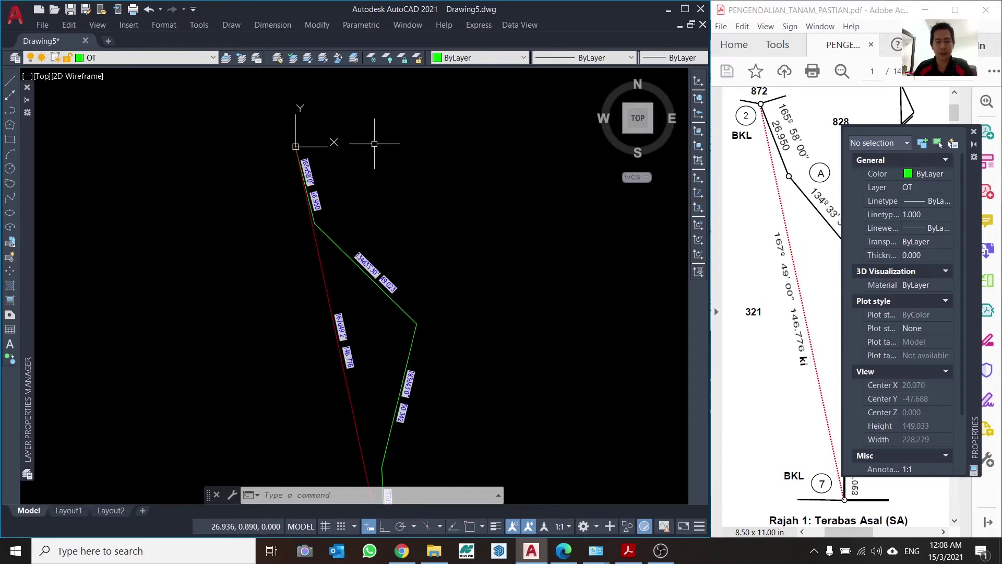
pyautogui.scroll(-6, 375, 144)
pyautogui.scroll(4, 370, 139)
# Step: Rotate all lot lines and labels 90° about the traverse's starting endpoint
pyautogui.scroll(-4, 342, 144)
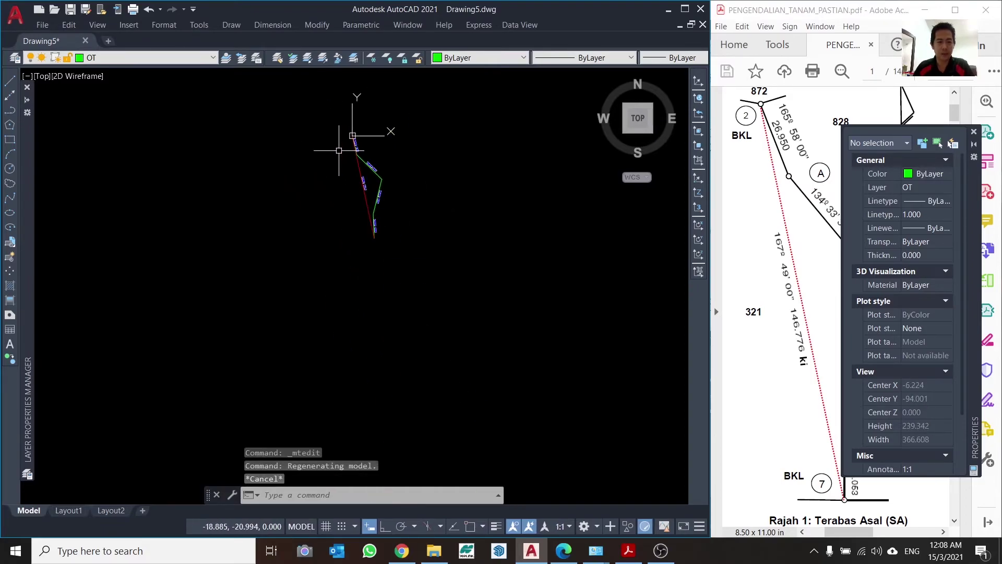
pyautogui.click(314, 115)
pyautogui.click(415, 251)
pyautogui.rightClick(451, 180)
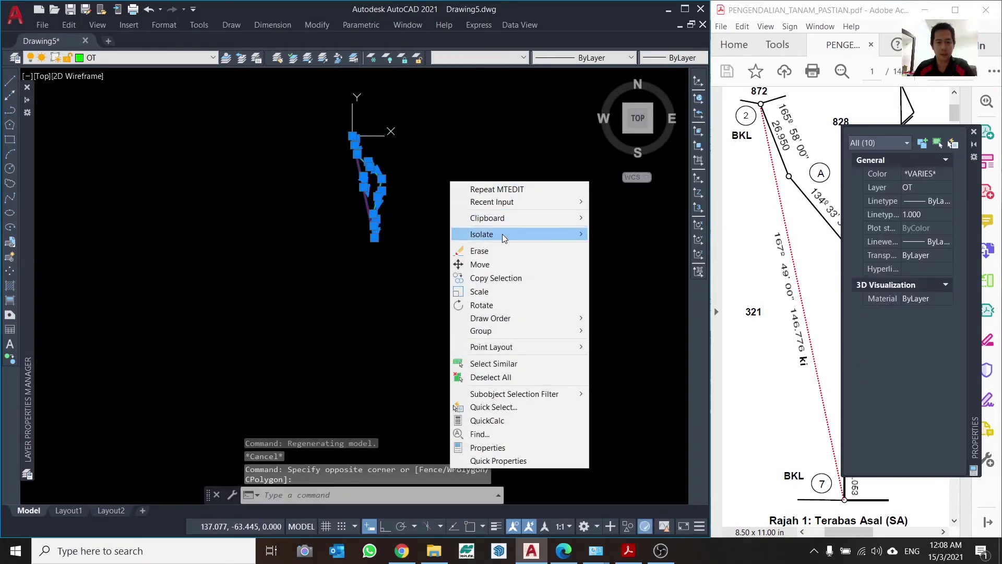
pyautogui.click(500, 305)
pyautogui.scroll(3, 331, 116)
pyautogui.scroll(2, 284, 233)
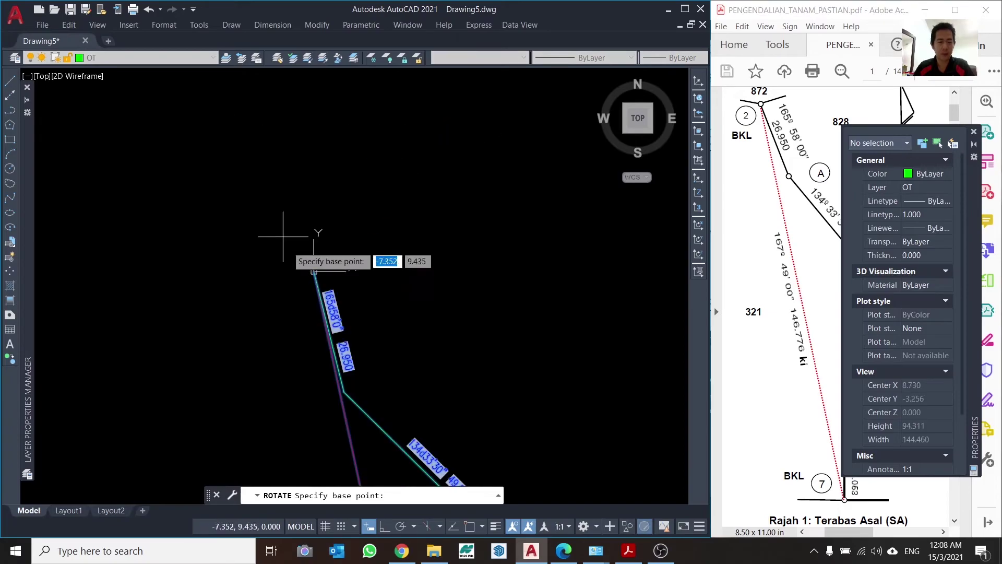
pyautogui.scroll(2, 312, 304)
pyautogui.scroll(-2, 313, 206)
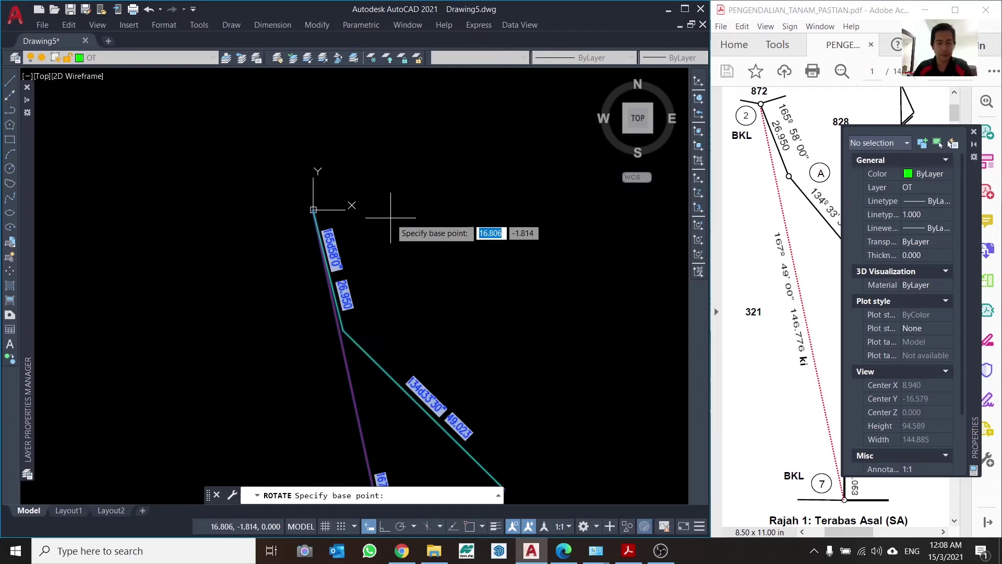
pyautogui.keyDown('shift'); pyautogui.rightClick(391, 220); pyautogui.keyUp('shift')
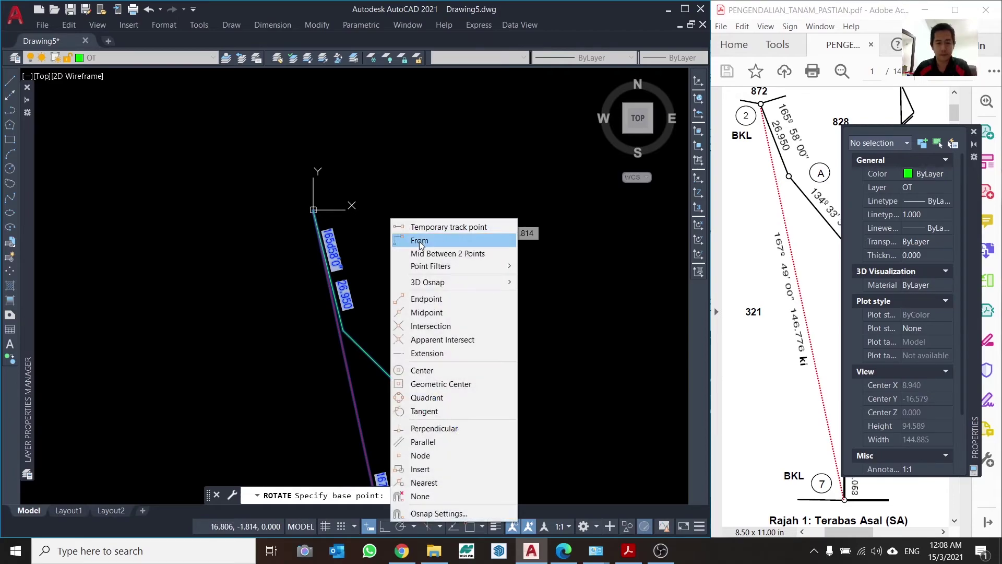
pyautogui.click(429, 299)
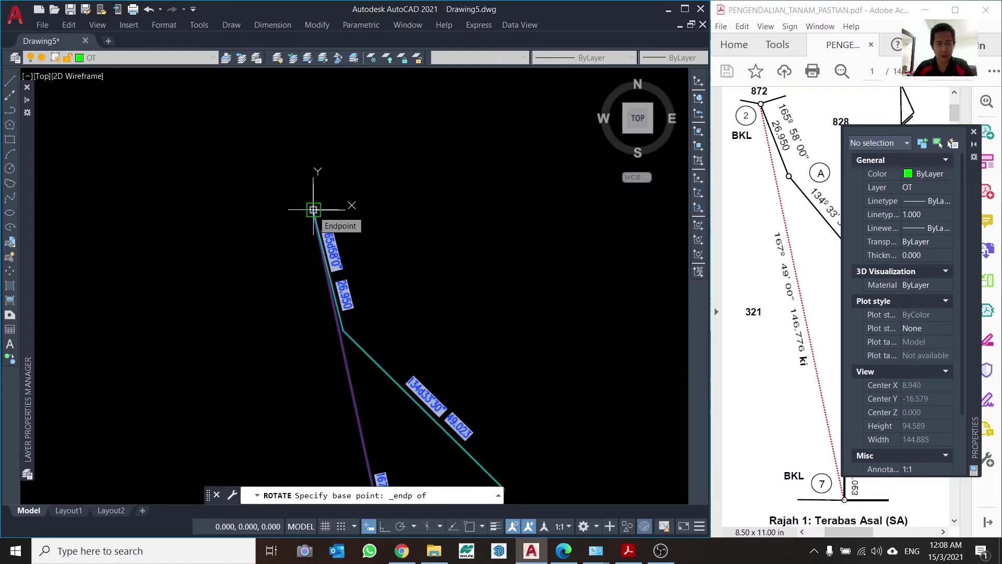
pyautogui.click(313, 209)
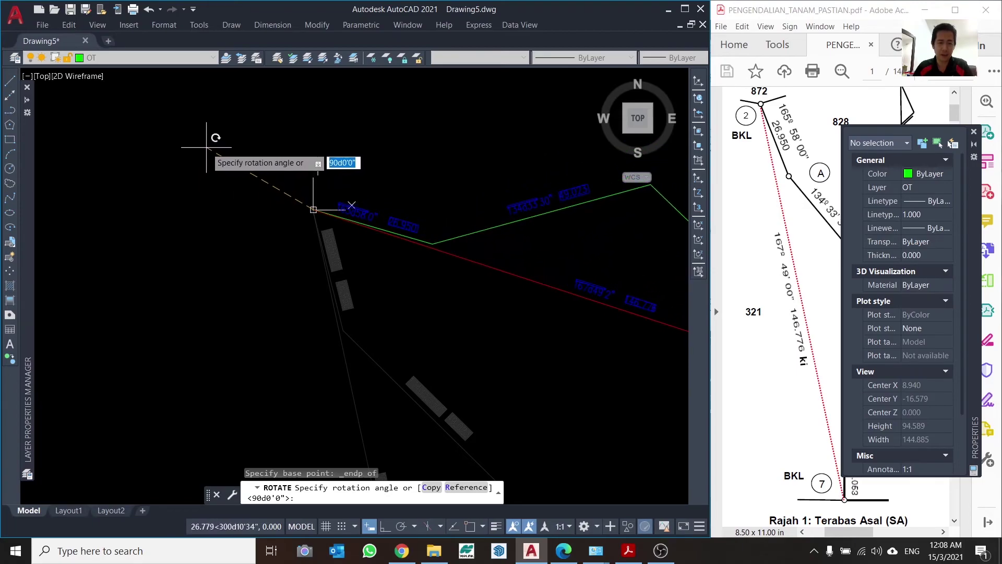
pyautogui.press('Return')
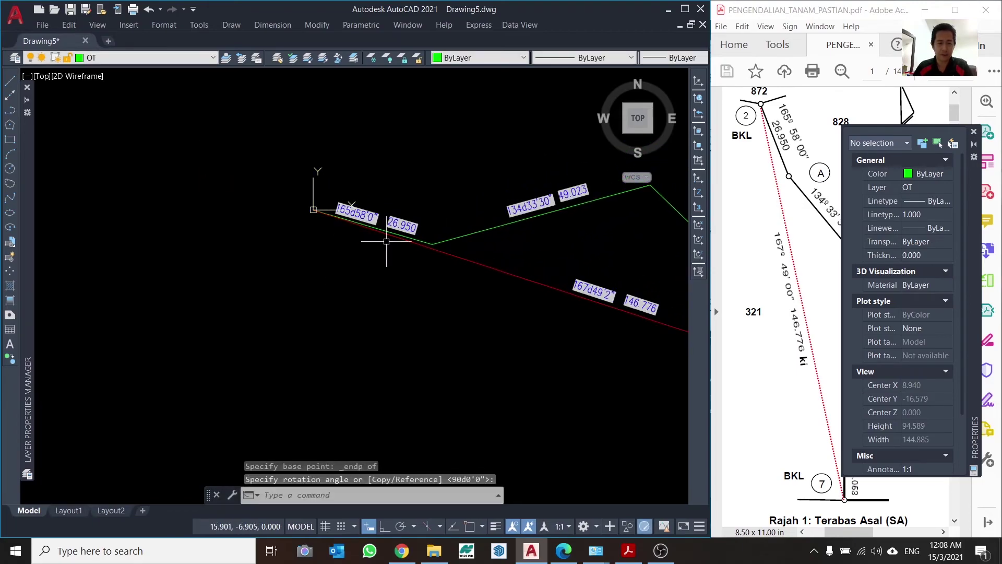
# Step: Regenerate the drawing so the first bearing label updates to 106d8'34"
pyautogui.scroll(4, 364, 216)
pyautogui.scroll(-5, 316, 225)
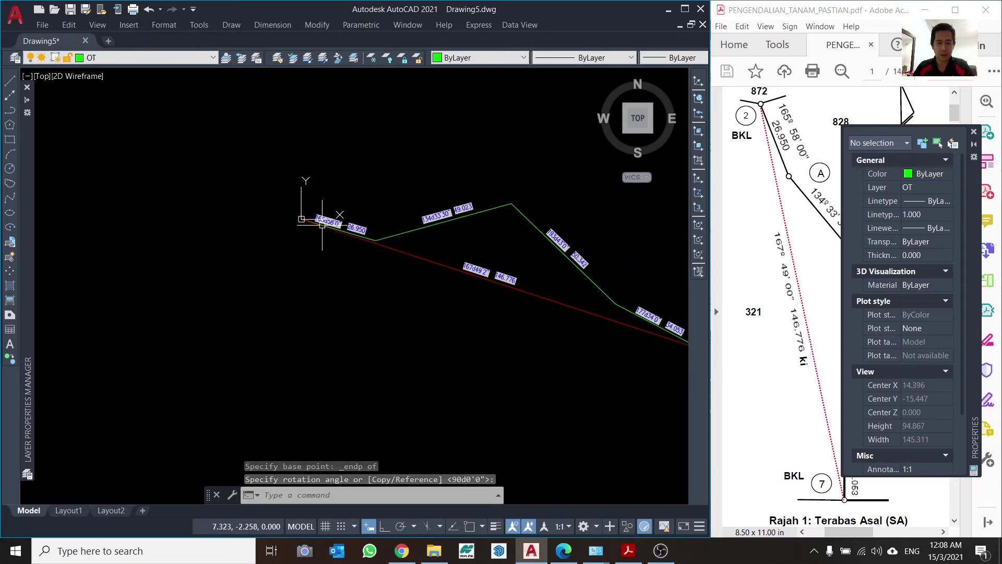
pyautogui.scroll(2, 349, 224)
pyautogui.scroll(5, 350, 225)
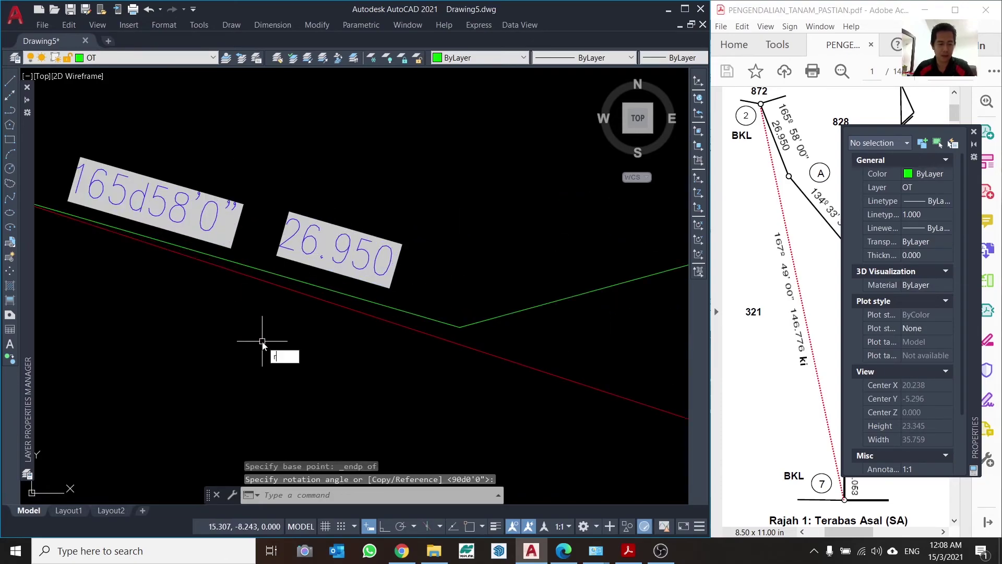
pyautogui.write('RE')
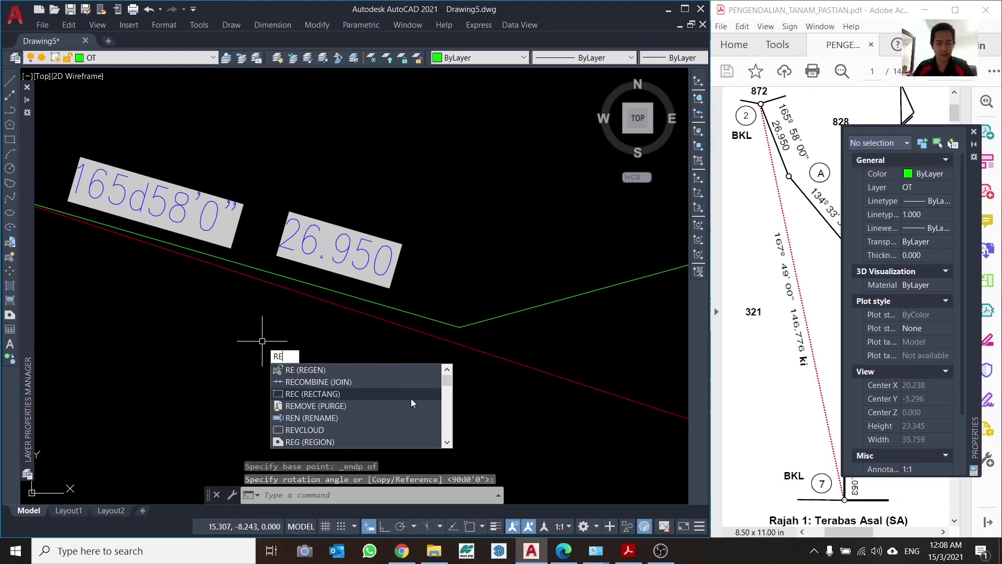
pyautogui.press('Return')
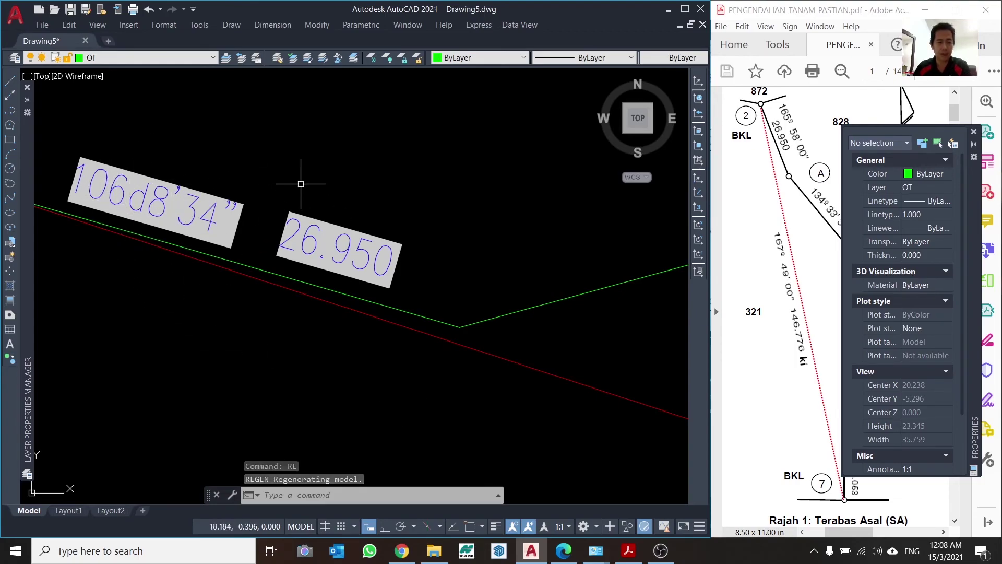
pyautogui.scroll(-6, 270, 214)
pyautogui.scroll(-4, 386, 213)
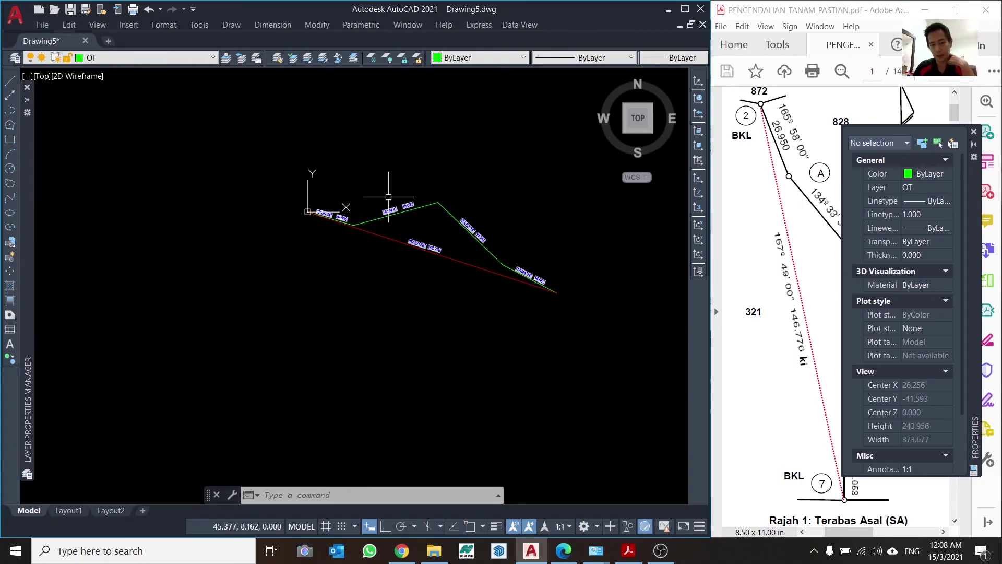
pyautogui.scroll(4, 389, 198)
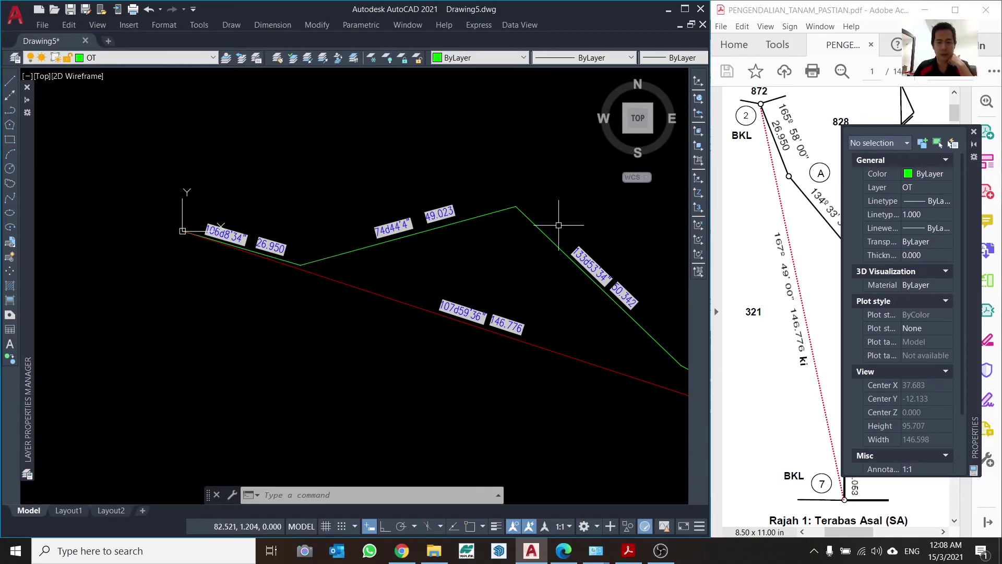
pyautogui.scroll(-4, 240, 195)
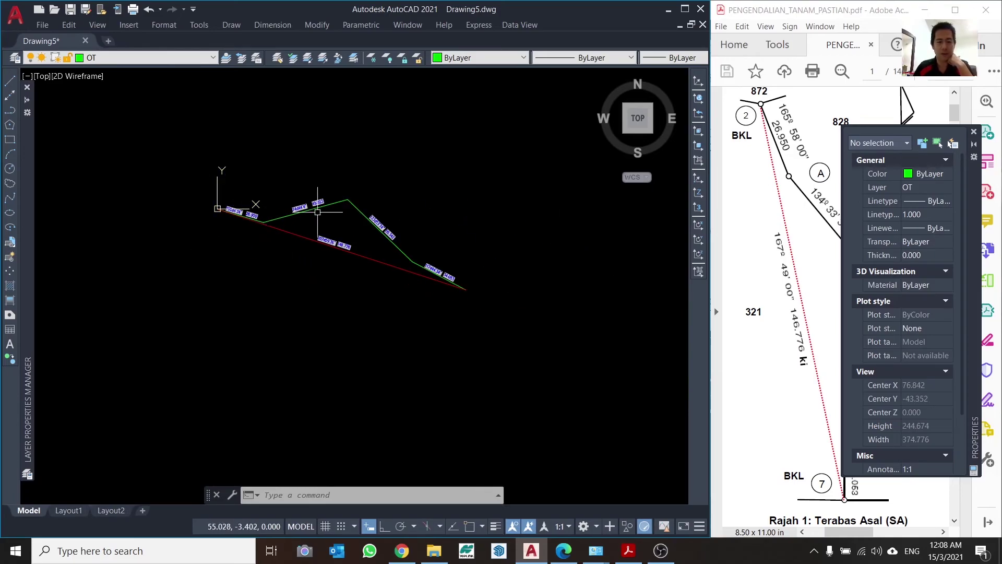
pyautogui.scroll(4, 222, 217)
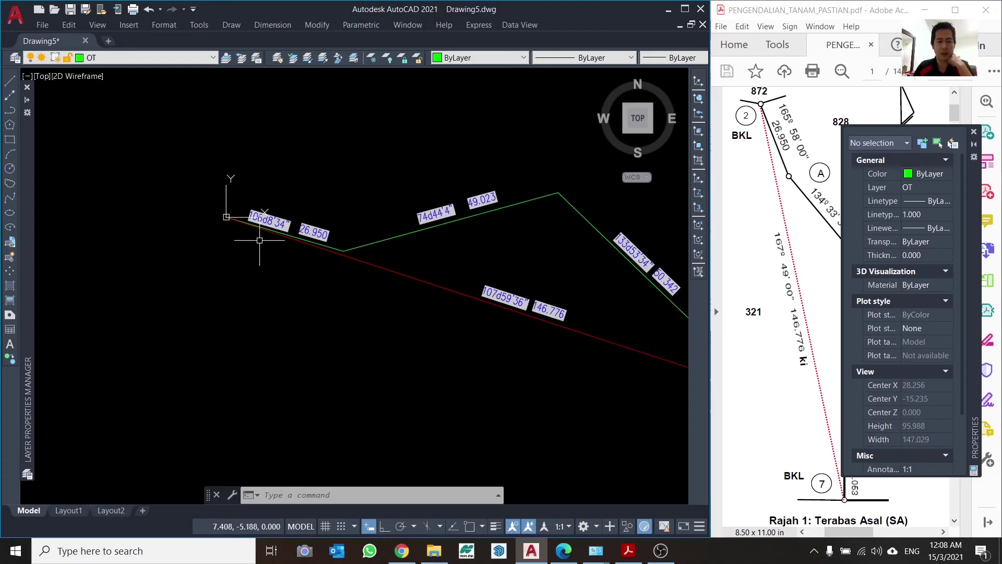
pyautogui.scroll(-4, 248, 227)
pyautogui.scroll(4, 298, 232)
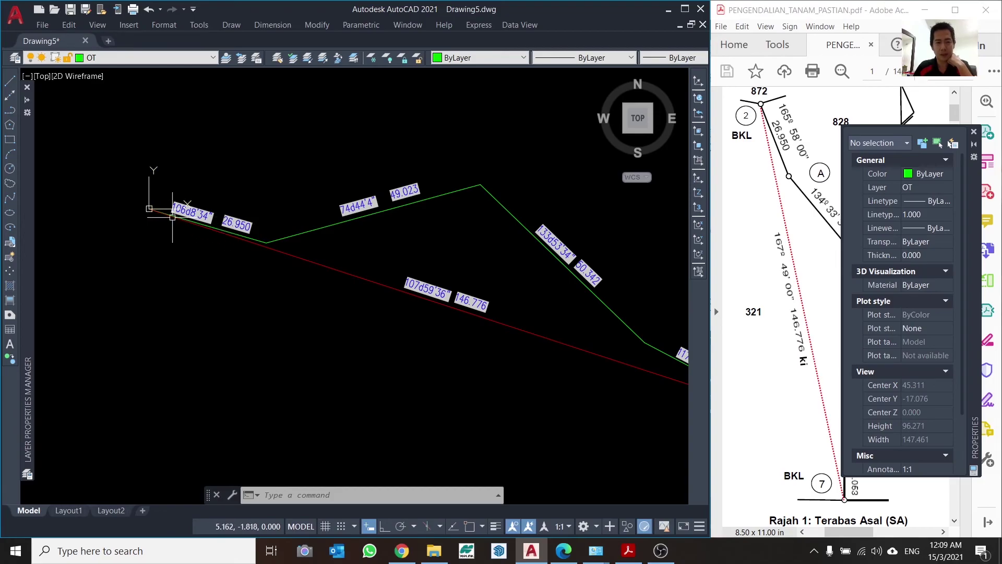
pyautogui.scroll(-3, 318, 255)
pyautogui.scroll(3, 347, 196)
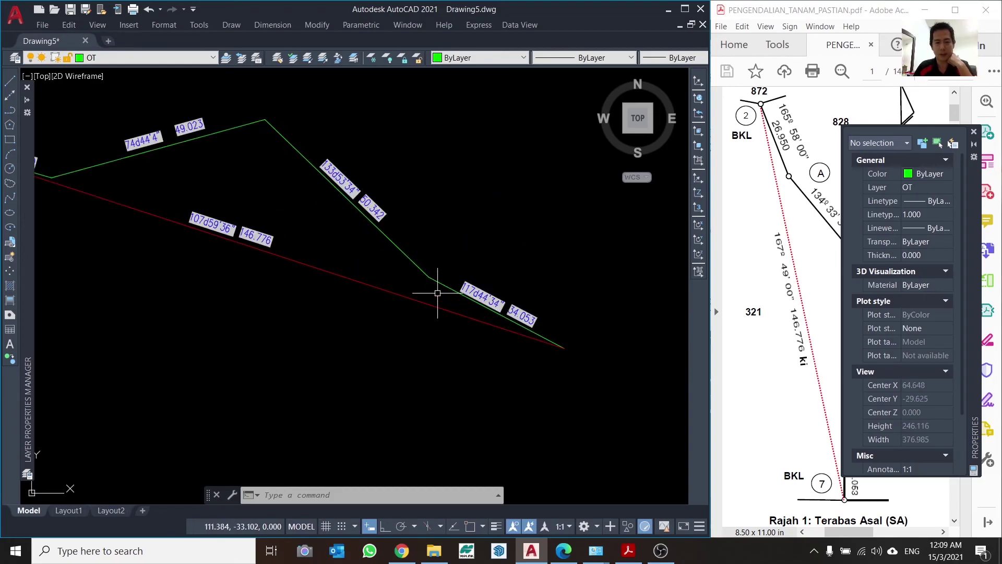
pyautogui.scroll(2, 440, 286)
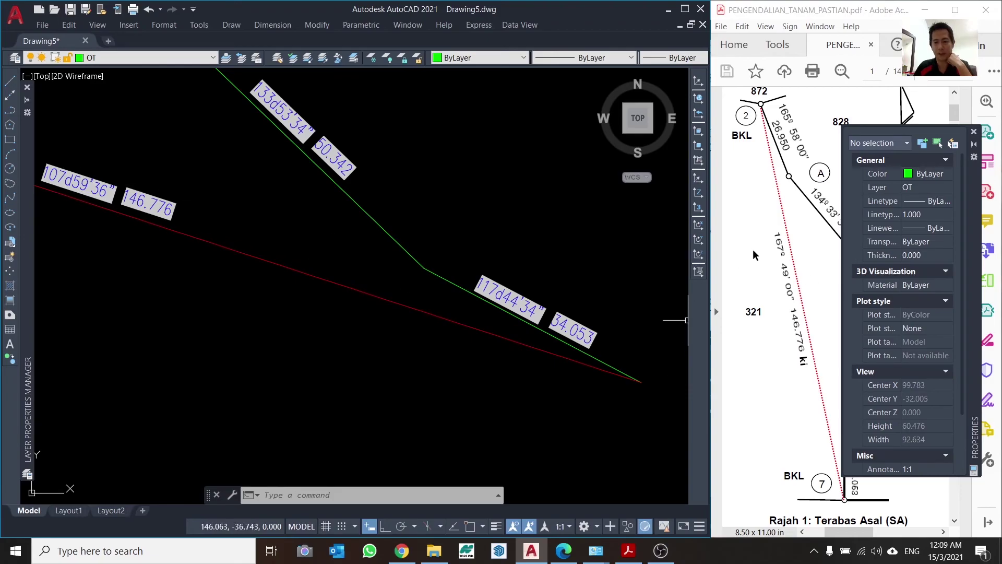
pyautogui.scroll(-1, 231, 212)
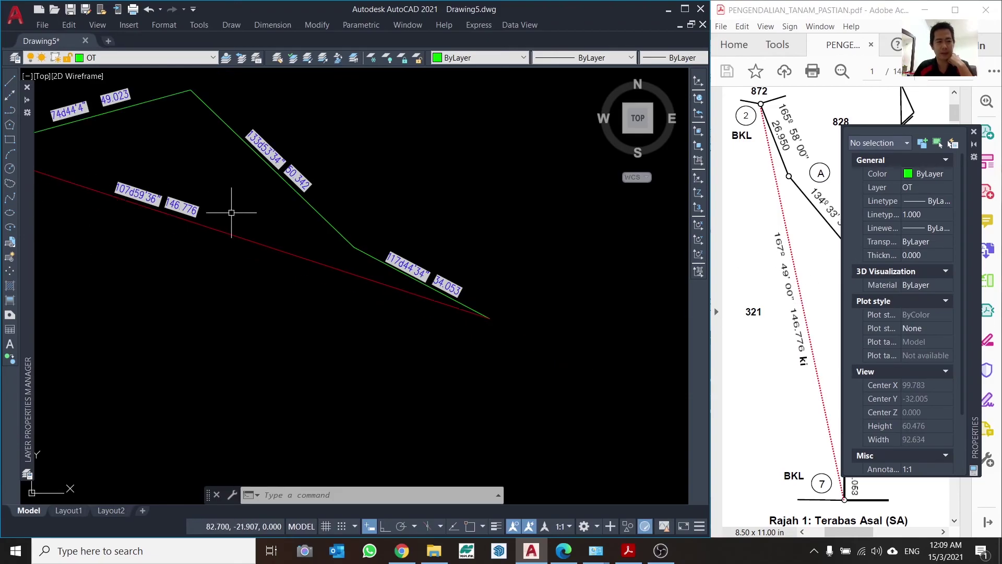
pyautogui.scroll(4, 156, 224)
pyautogui.scroll(4, 159, 285)
pyautogui.scroll(-5, 172, 261)
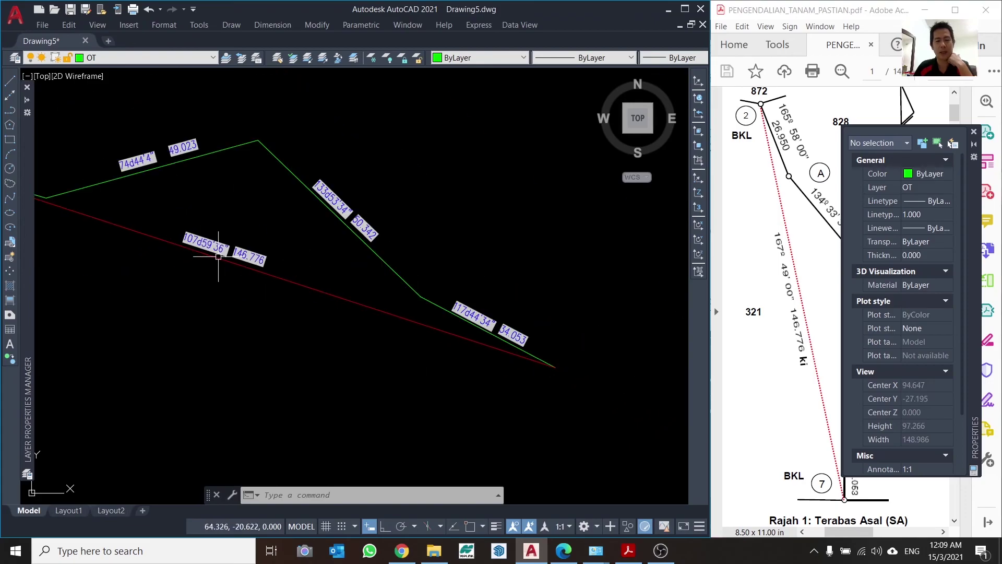
pyautogui.scroll(-4, 345, 224)
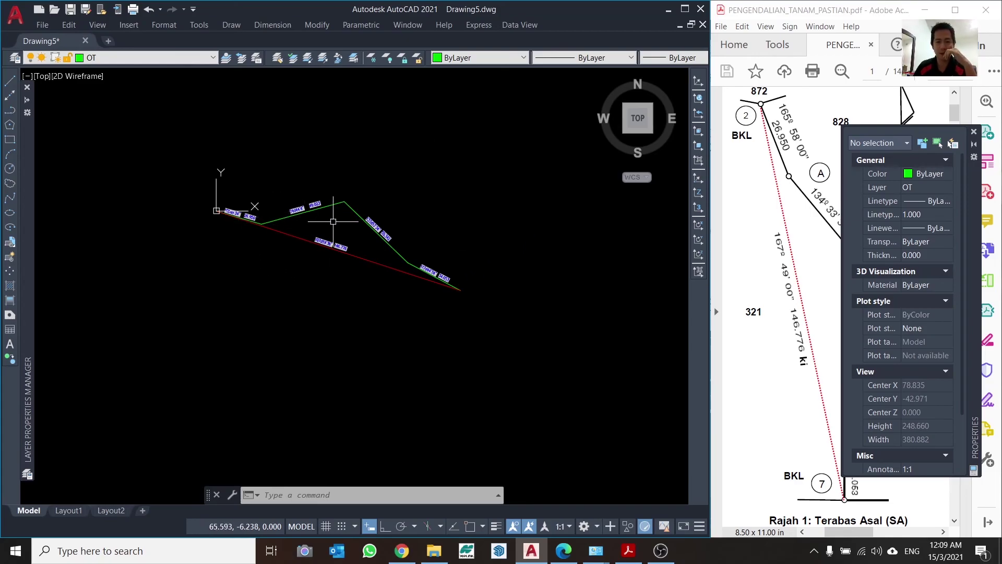
pyautogui.scroll(4, 316, 215)
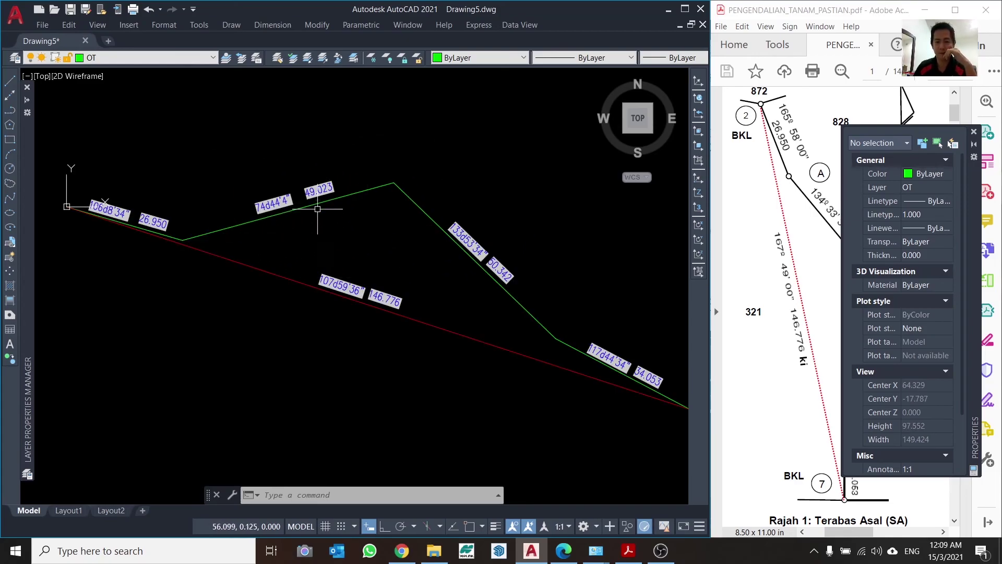
pyautogui.scroll(-4, 322, 214)
pyautogui.scroll(8, 324, 217)
pyautogui.scroll(-6, 326, 224)
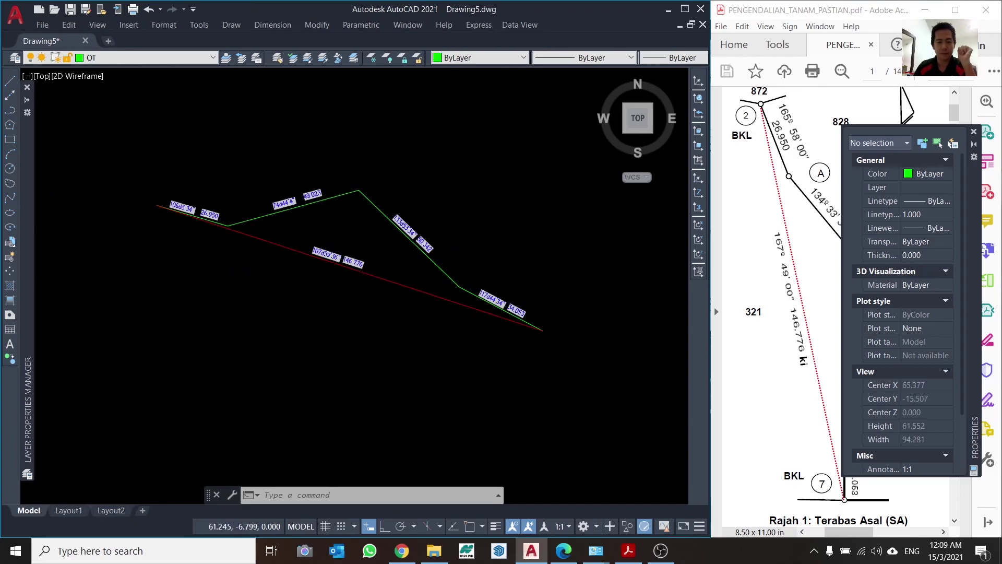
pyautogui.scroll(2, 326, 223)
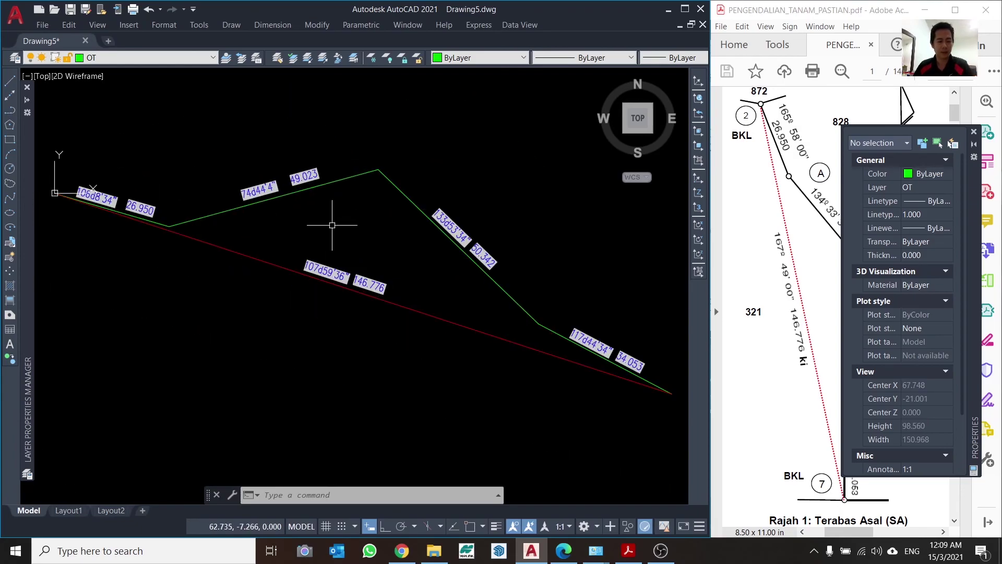
pyautogui.scroll(-5, 368, 198)
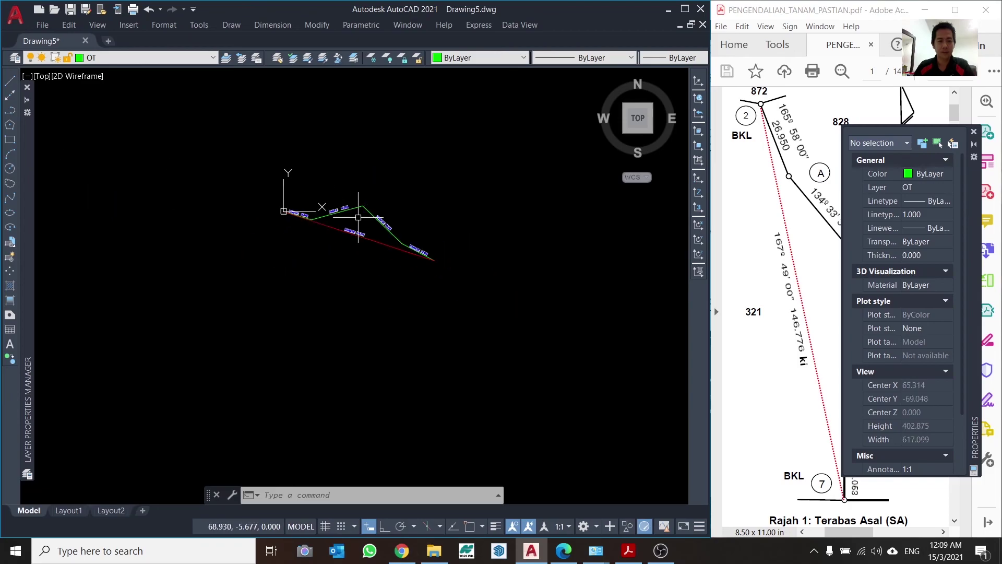
pyautogui.scroll(5, 368, 198)
pyautogui.scroll(5, 136, 175)
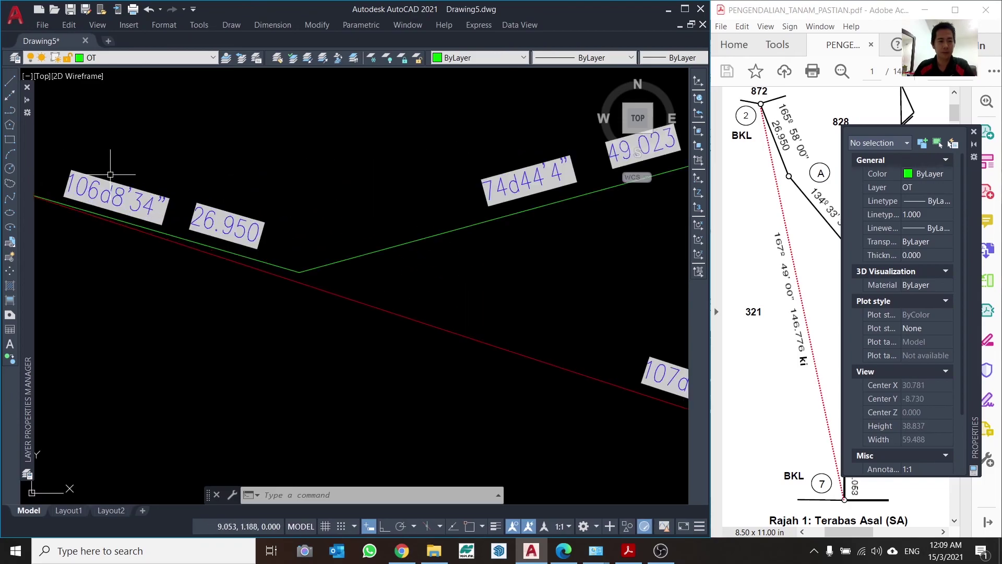
pyautogui.scroll(-3, 112, 167)
pyautogui.scroll(-2, 241, 197)
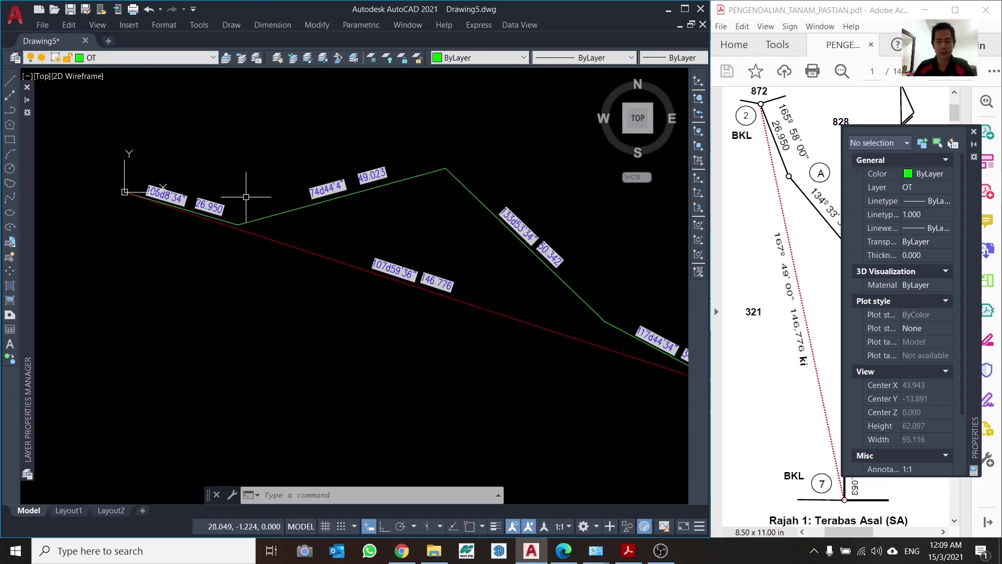
pyautogui.scroll(-3, 242, 196)
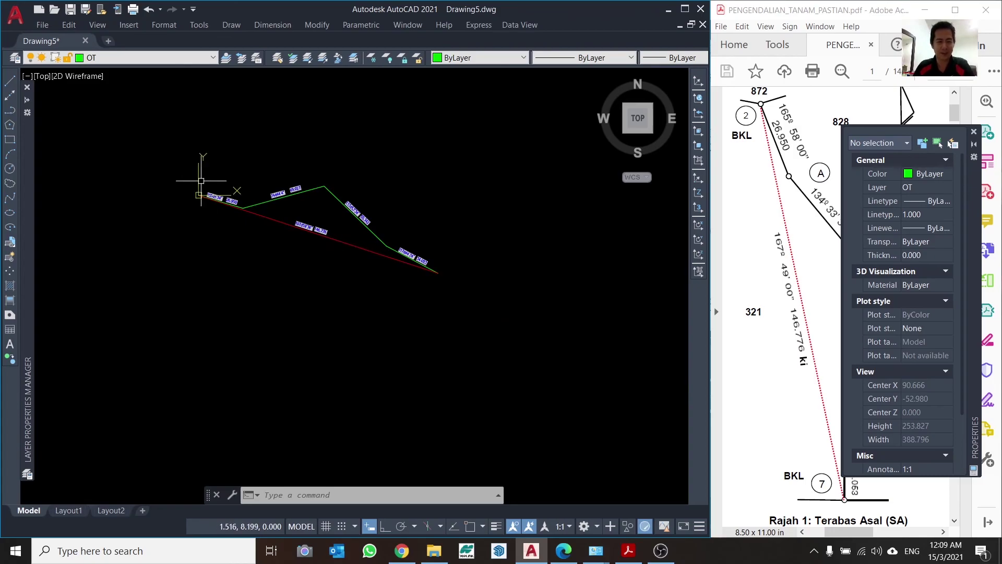